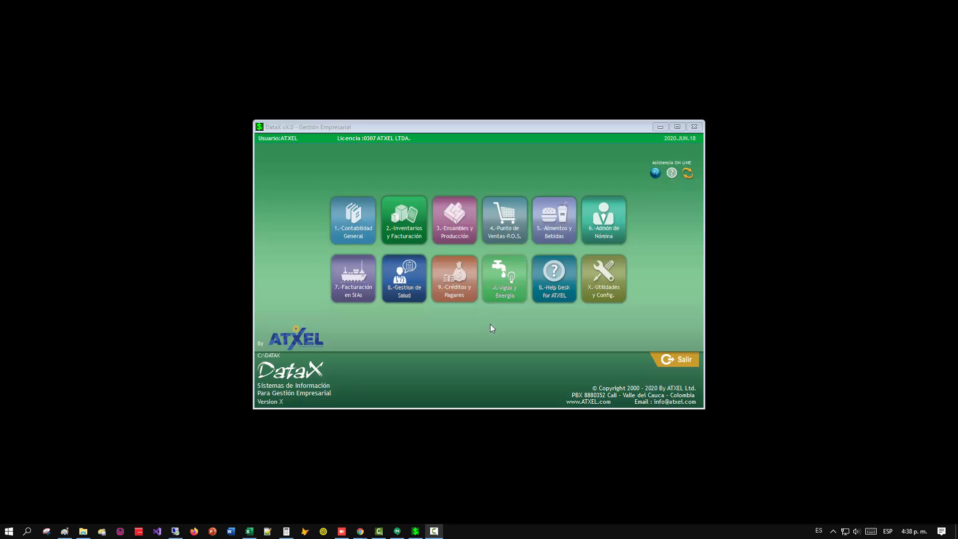
{"action": "left_click", "coordinate": [604, 299]}
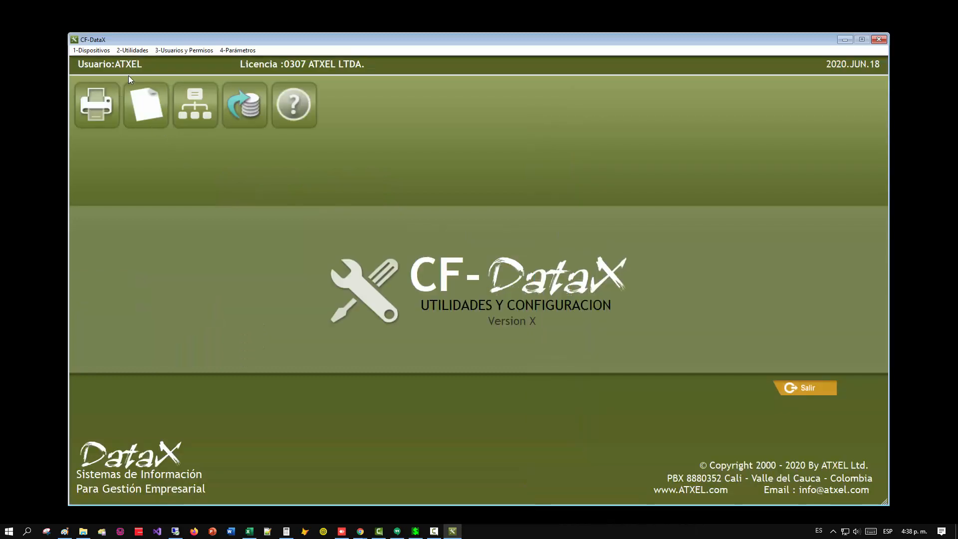
{"action": "left_click", "coordinate": [132, 51]}
{"action": "left_click", "coordinate": [132, 53]}
{"action": "key", "text": "Escape"}
Open the Backup de Datos - Copia de seguridad utility in Utilidades y Config., and leave the module without running a backup.
{"action": "left_click", "coordinate": [604, 296]}
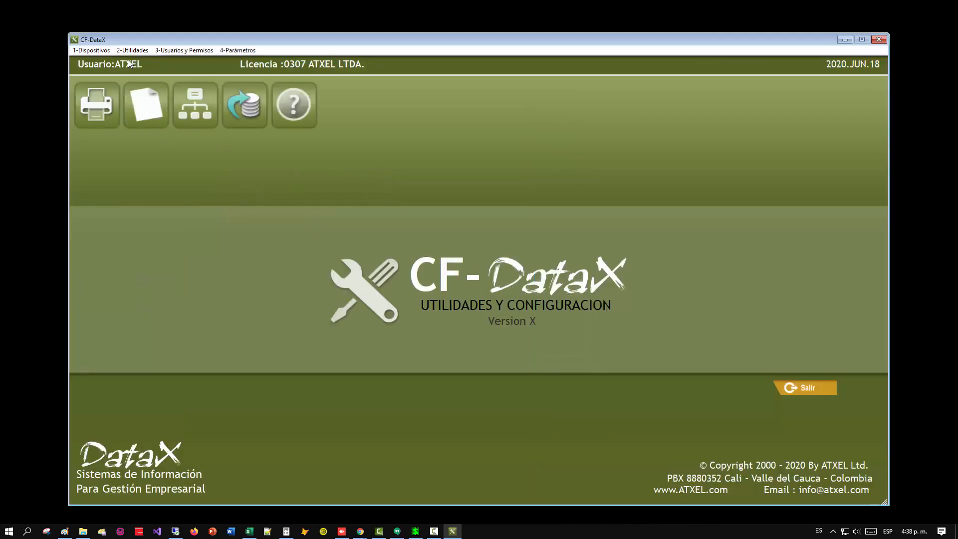
{"action": "left_click", "coordinate": [132, 50]}
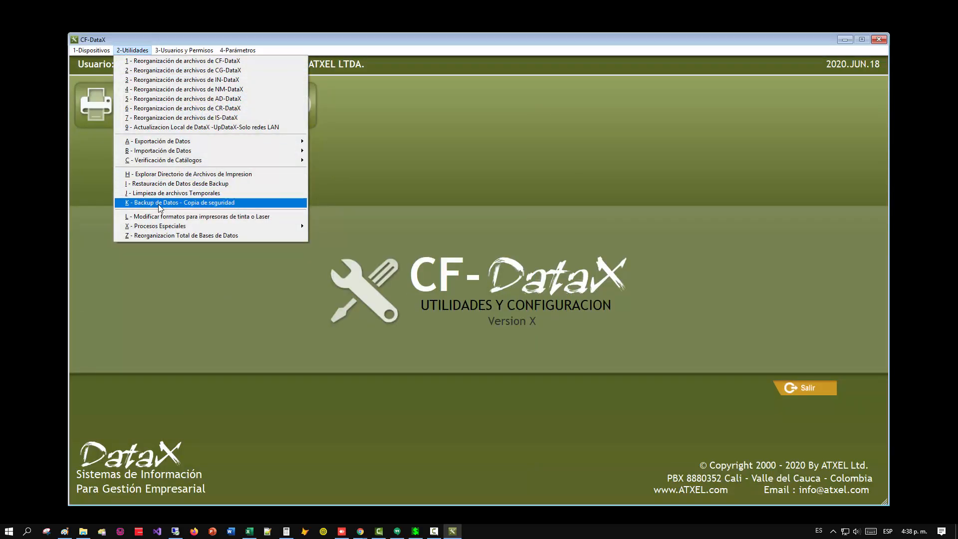
{"action": "left_click", "coordinate": [205, 204]}
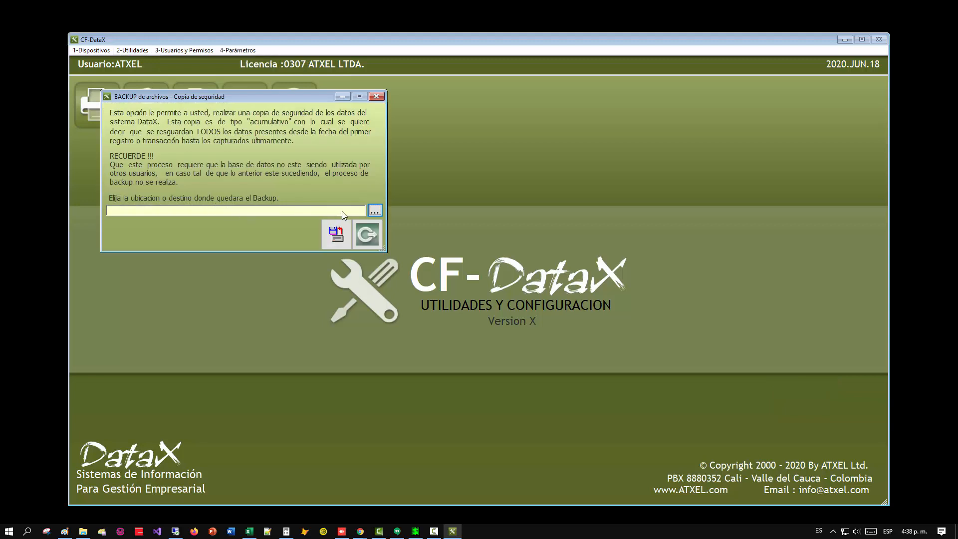
{"action": "left_click", "coordinate": [367, 234]}
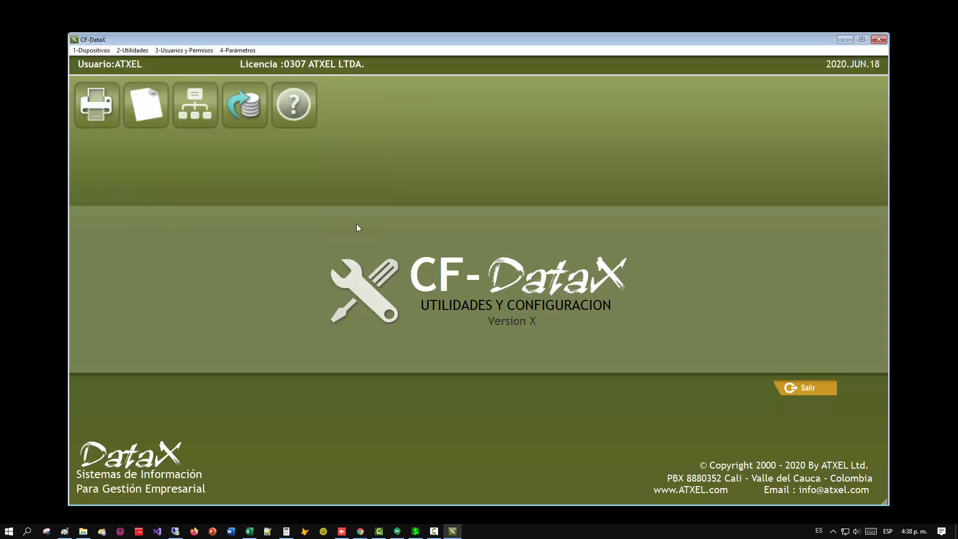
{"action": "key", "text": "Escape"}
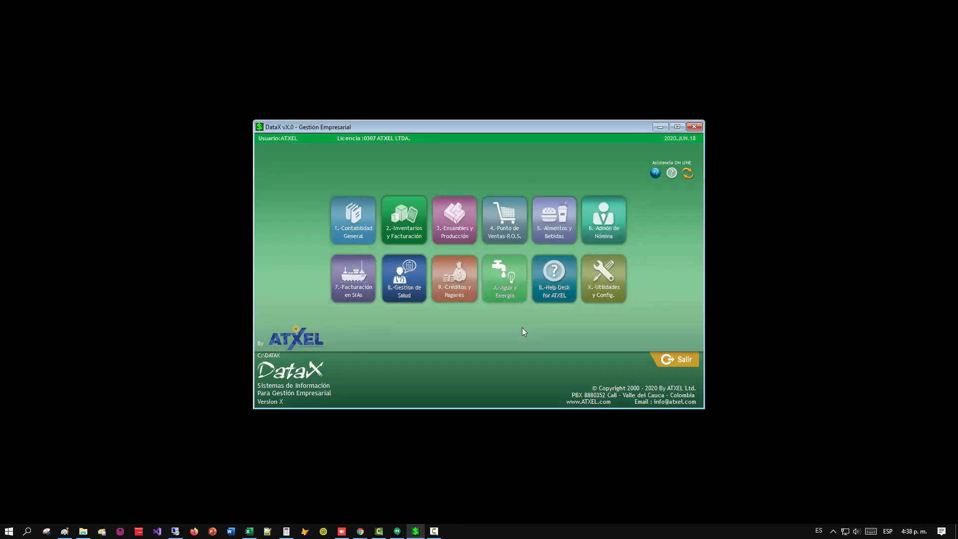
Open the Punto de Ventas P.O.S. module and bring up the list of existing movement codes.
{"action": "left_click", "coordinate": [505, 228]}
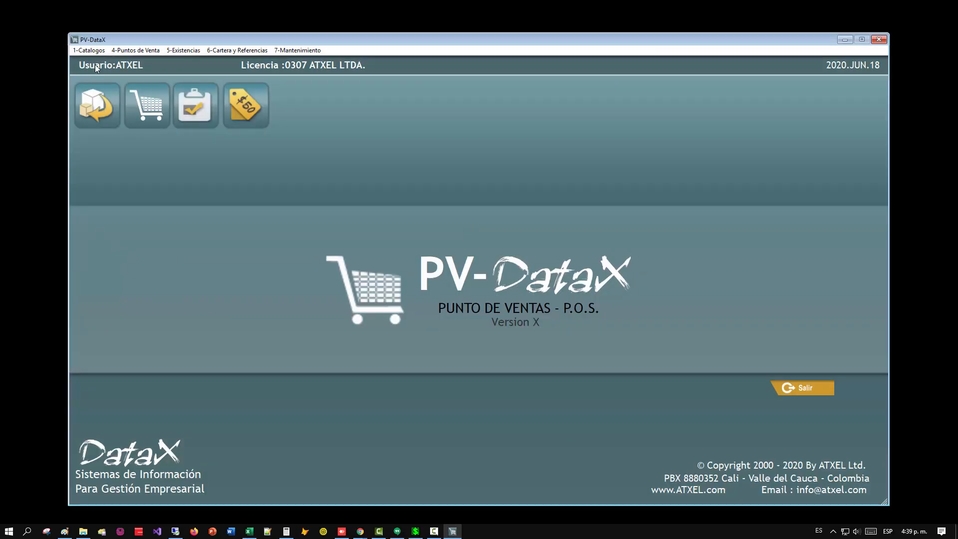
{"action": "left_click", "coordinate": [90, 50]}
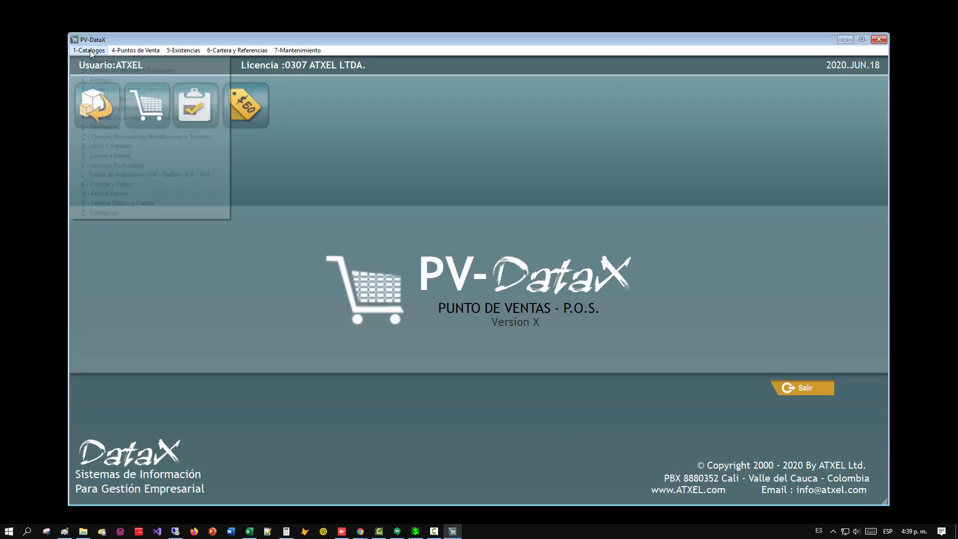
{"action": "left_click", "coordinate": [110, 109]}
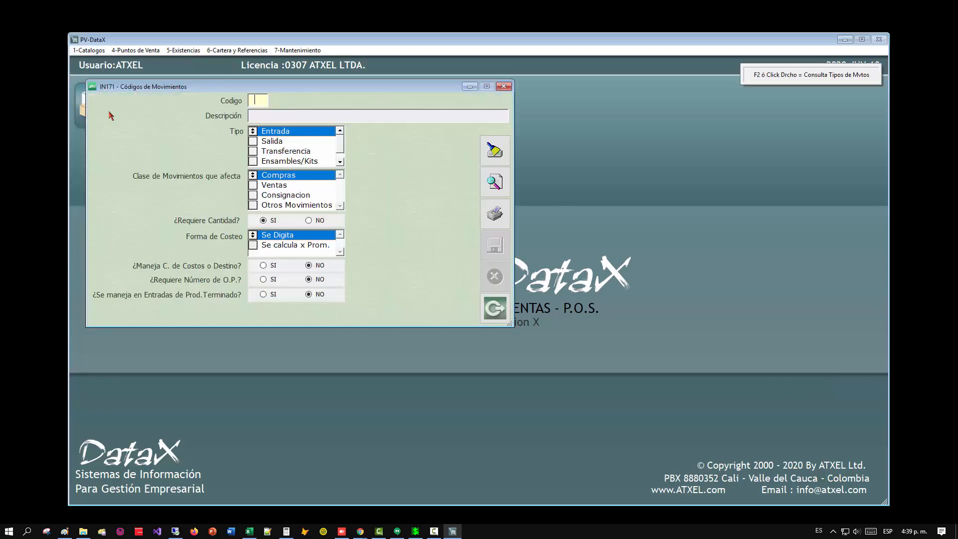
{"action": "left_click", "coordinate": [494, 186]}
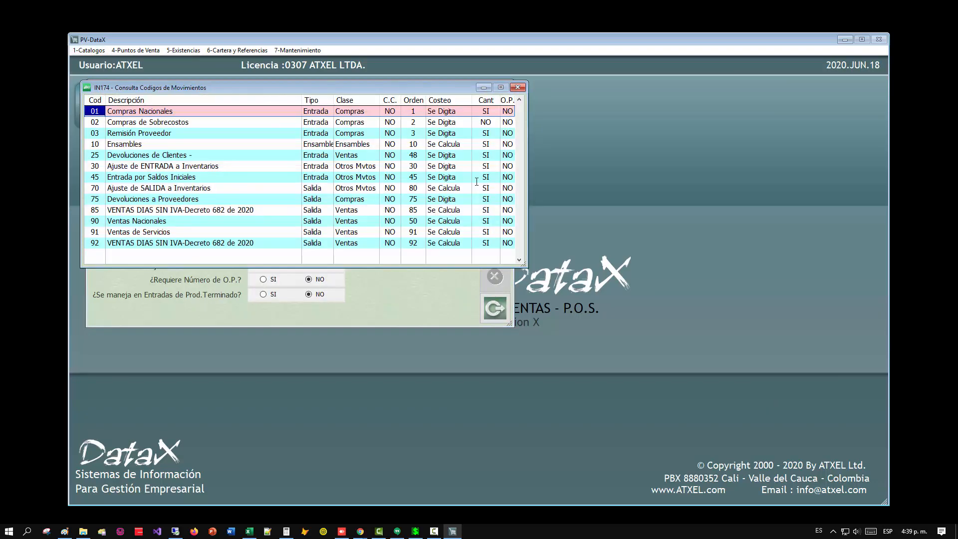
Examine the description and type of movement code 85 for VAT-free day sales, and close the movement codes catalogue.
{"action": "left_click", "coordinate": [90, 211]}
{"action": "key", "text": "Down"}
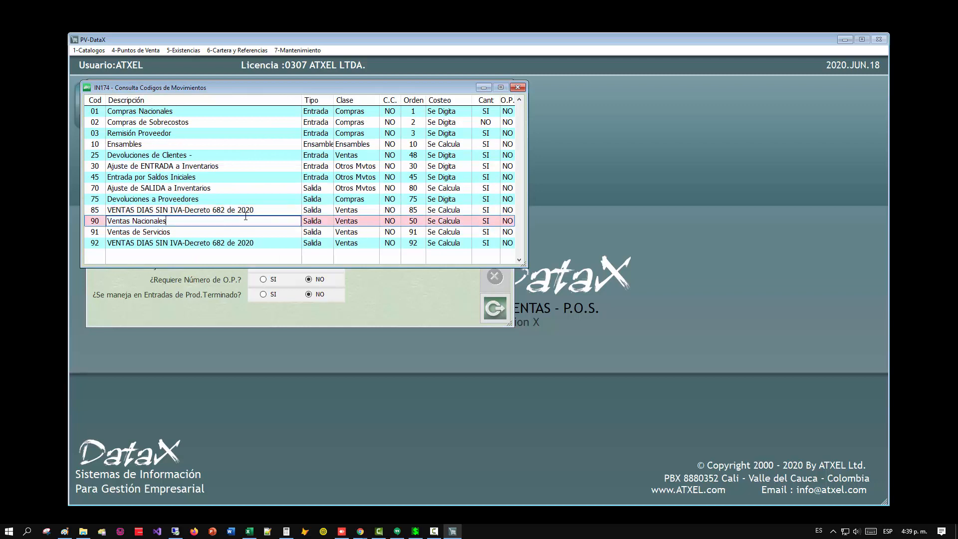
{"action": "left_click", "coordinate": [216, 210]}
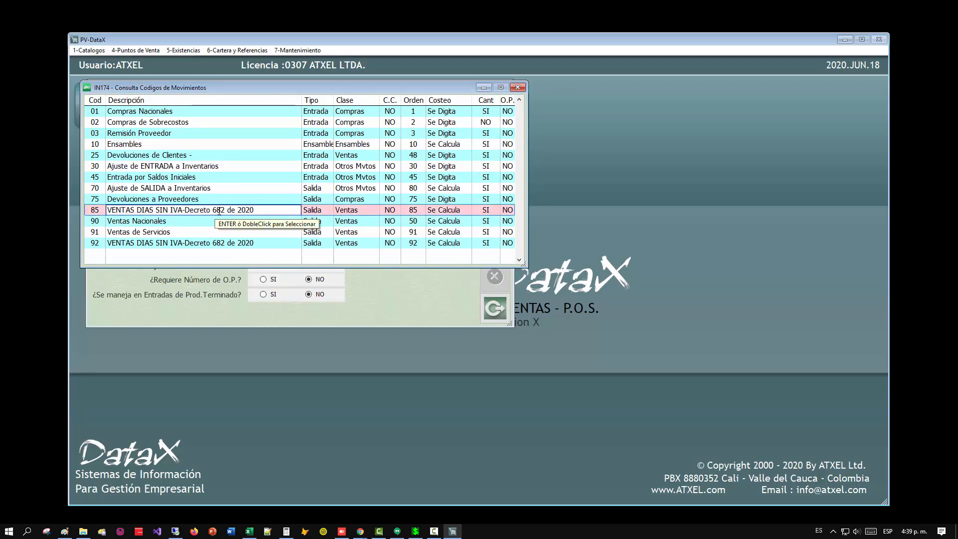
{"action": "left_click", "coordinate": [321, 212]}
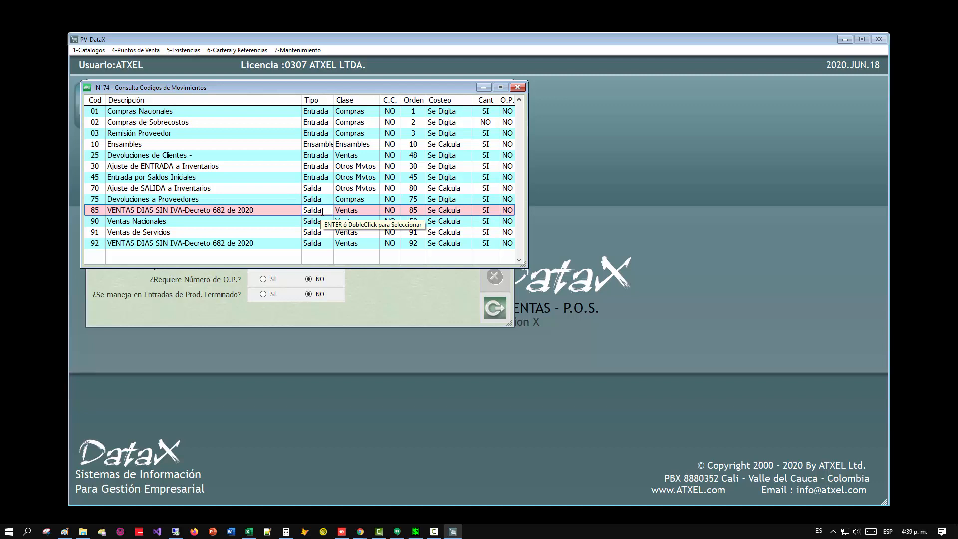
{"action": "key", "text": "Escape"}
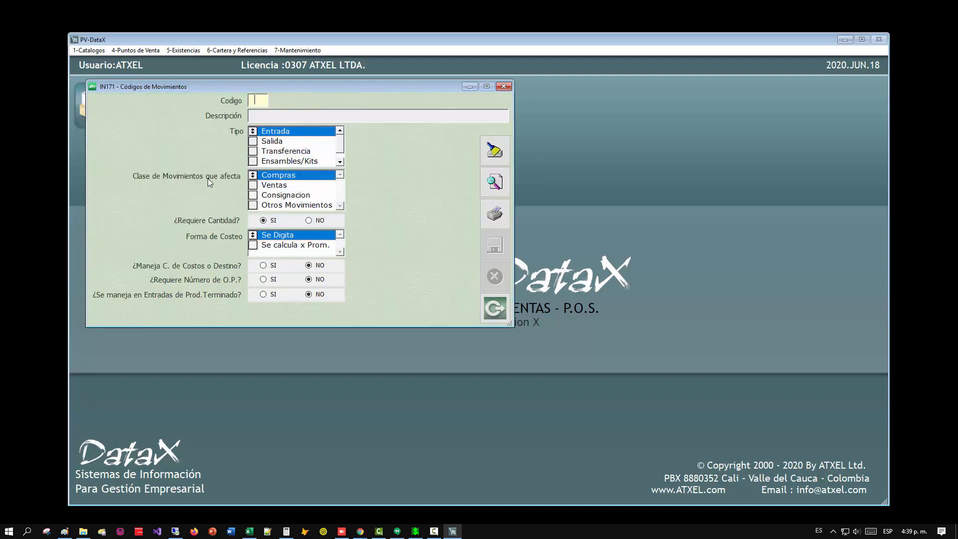
{"action": "key", "text": "Escape"}
Bring up the list of existing tax rates from the Tarifas de Impuestos catalogue.
{"action": "left_click", "coordinate": [81, 52]}
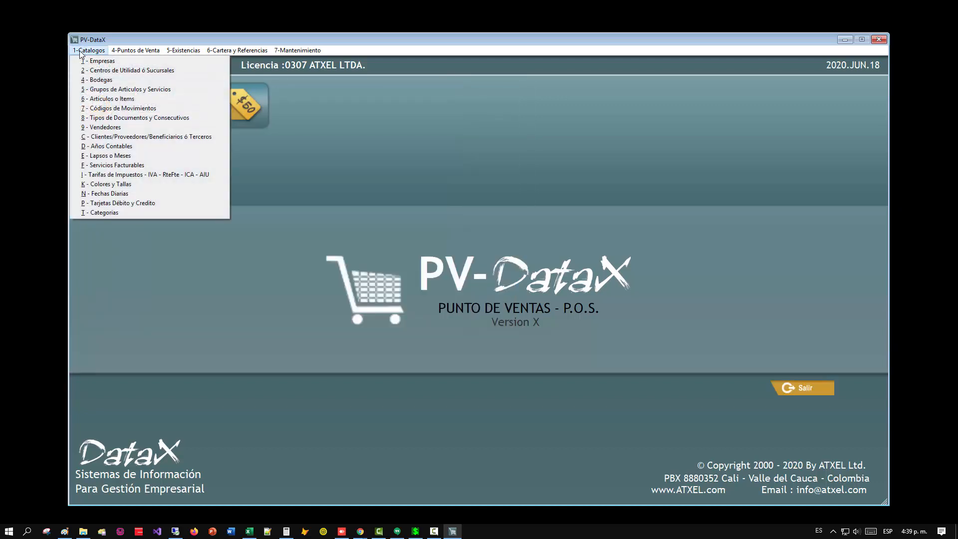
{"action": "left_click", "coordinate": [125, 175]}
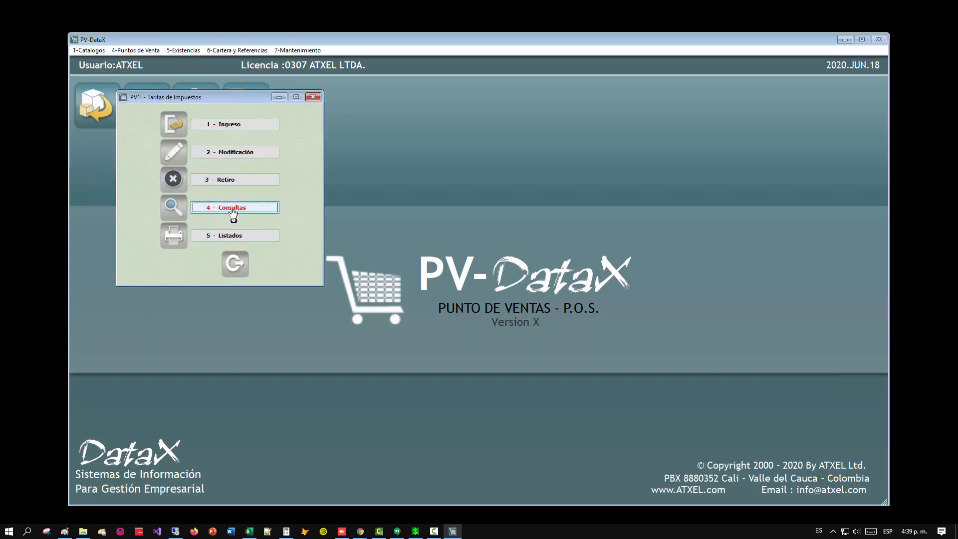
{"action": "left_click", "coordinate": [232, 215]}
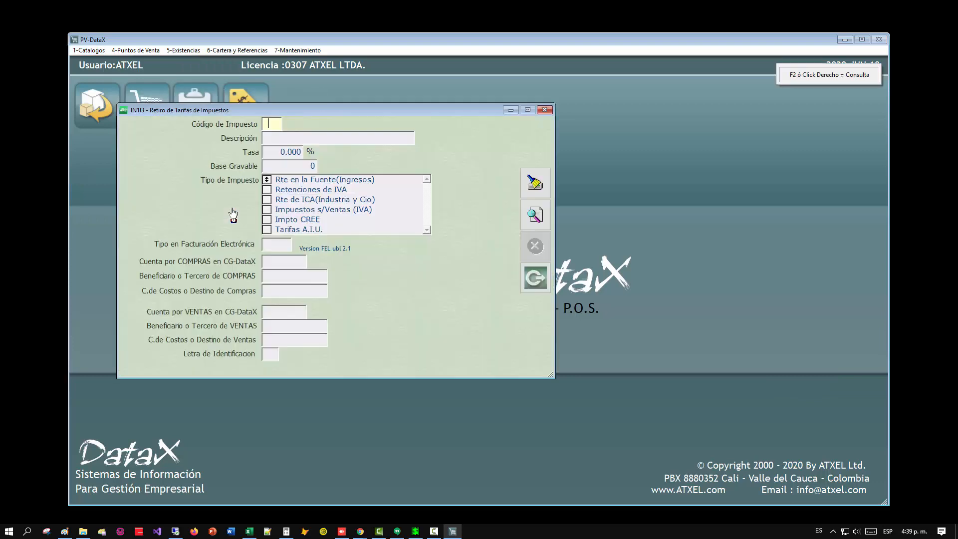
{"action": "left_click", "coordinate": [532, 217]}
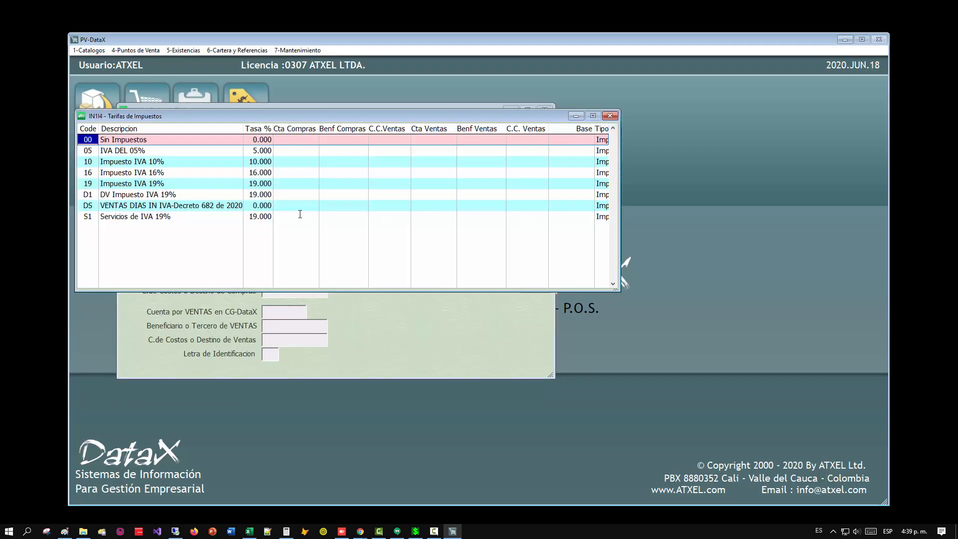
Examine the description and percentage of tax code DS for Decreto 682 de 2020, and close the tax rates windows.
{"action": "left_click", "coordinate": [107, 204]}
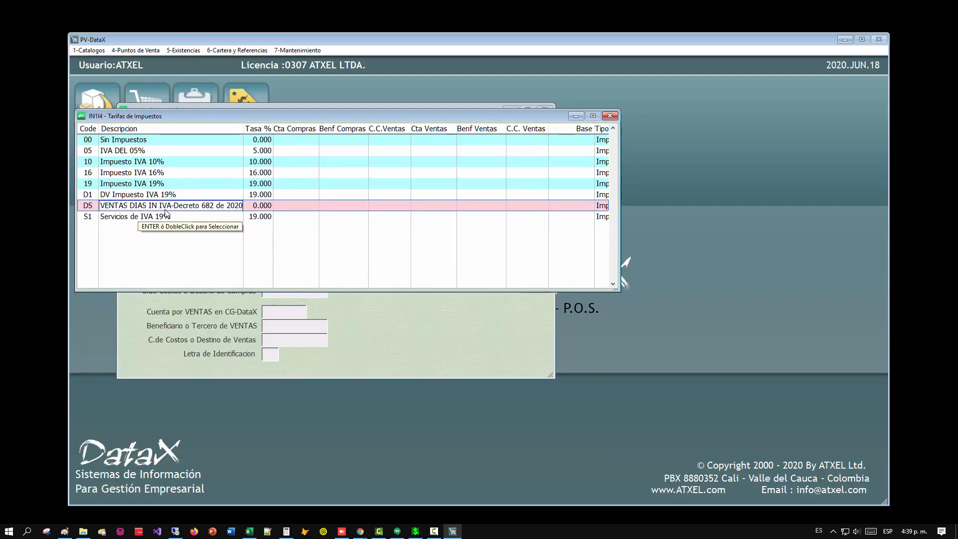
{"action": "left_click", "coordinate": [255, 205]}
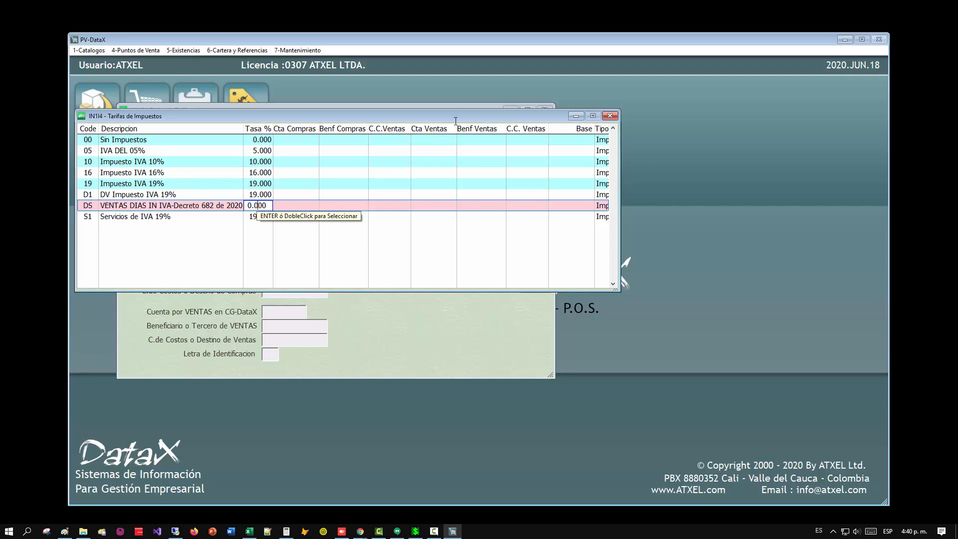
{"action": "key", "text": "Escape"}
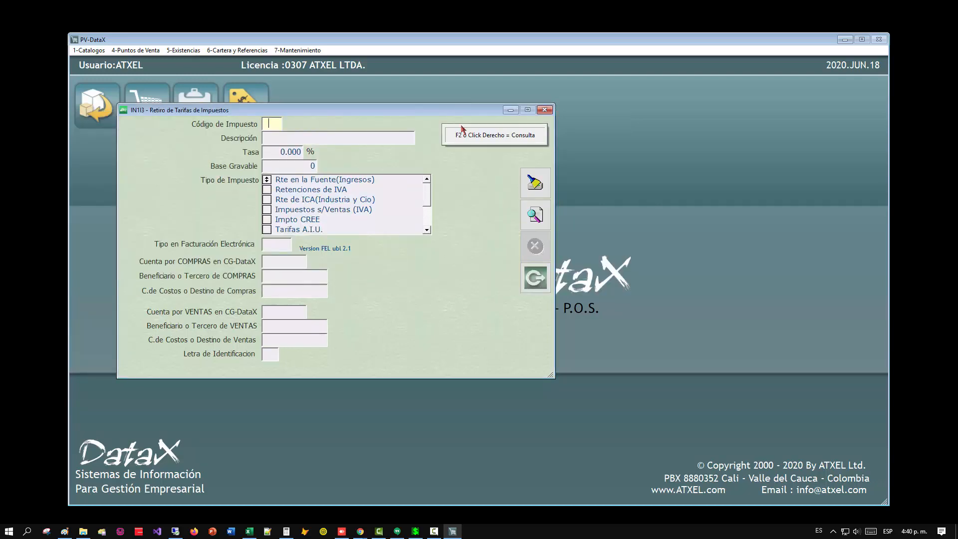
{"action": "key", "text": "Escape"}
{"action": "key", "text": "Escape"}
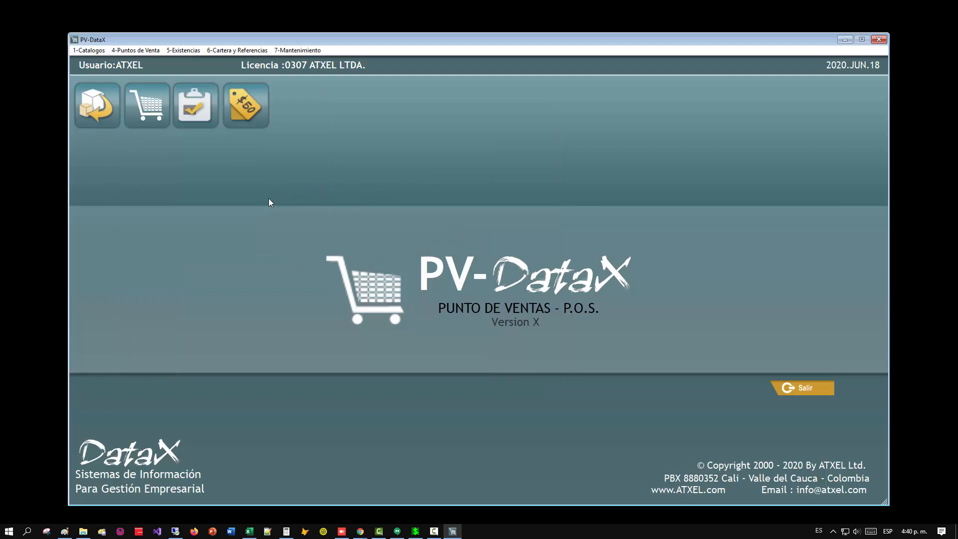
Open the Catalogo de Definiciones DIAN Dias SIN IVA and bring up the list of its definitions.
{"action": "left_click", "coordinate": [133, 52]}
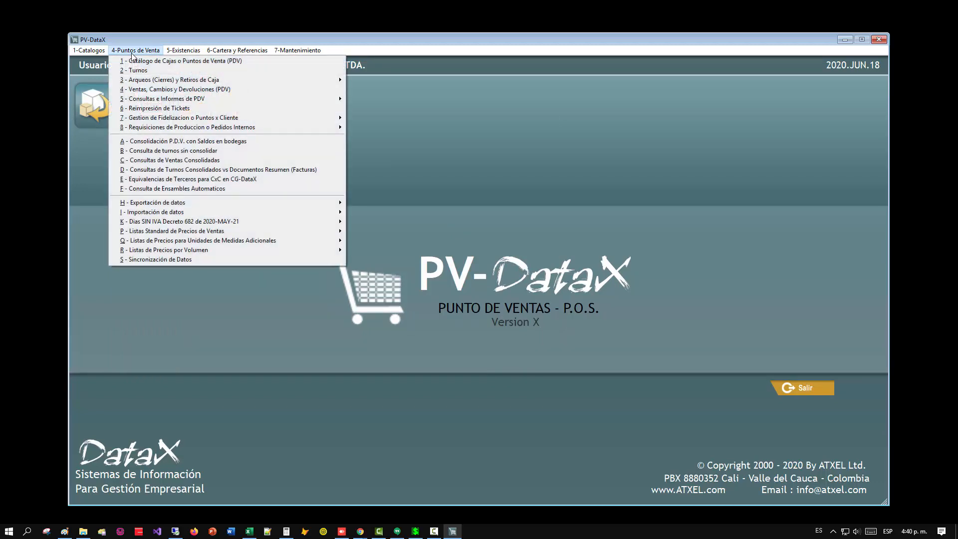
{"action": "mouse_move", "coordinate": [168, 227]}
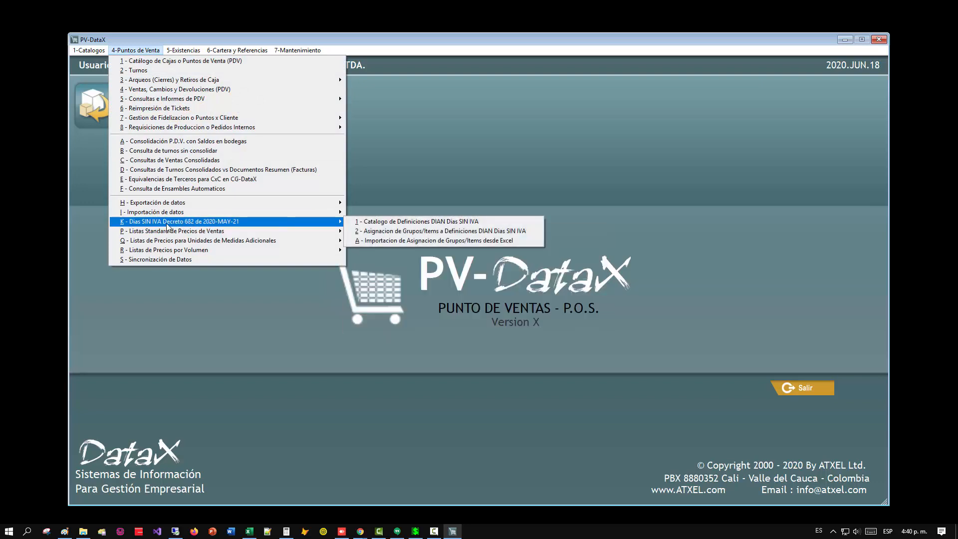
{"action": "left_click", "coordinate": [399, 221]}
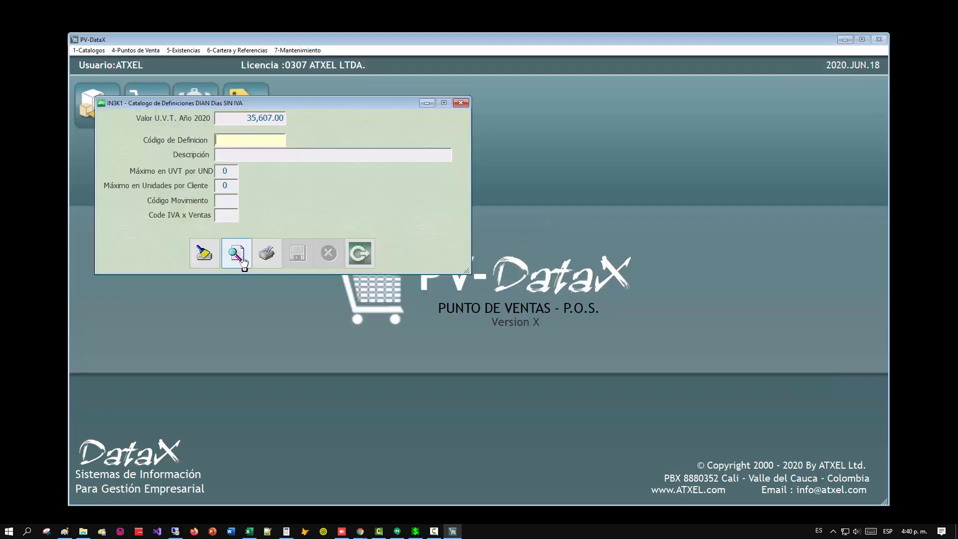
{"action": "left_click", "coordinate": [237, 254]}
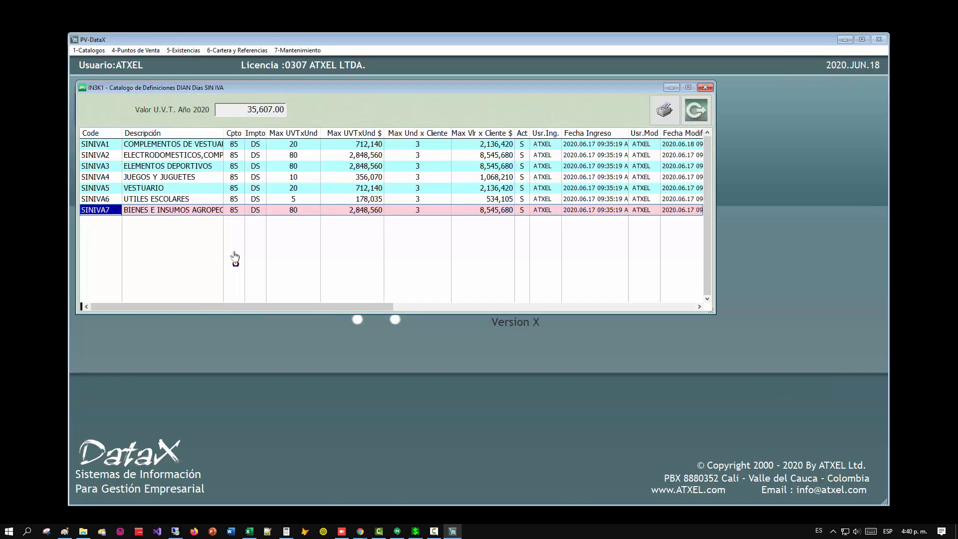
Widen the Code and Descripción columns in the list of DIAN definitions.
{"action": "left_click", "coordinate": [104, 133]}
{"action": "left_click_drag", "start_coordinate": [121, 131], "coordinate": [132, 130]}
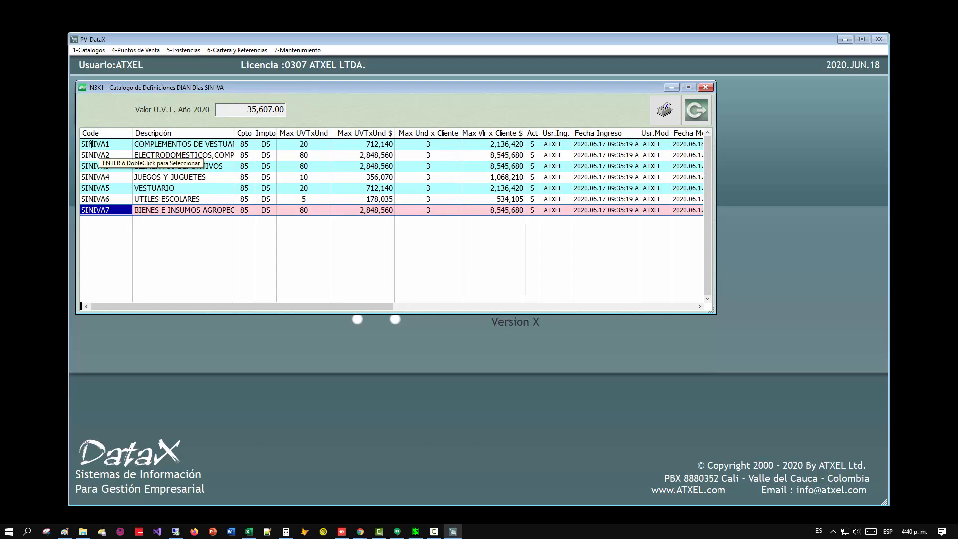
{"action": "left_click", "coordinate": [91, 144]}
{"action": "left_click", "coordinate": [102, 155]}
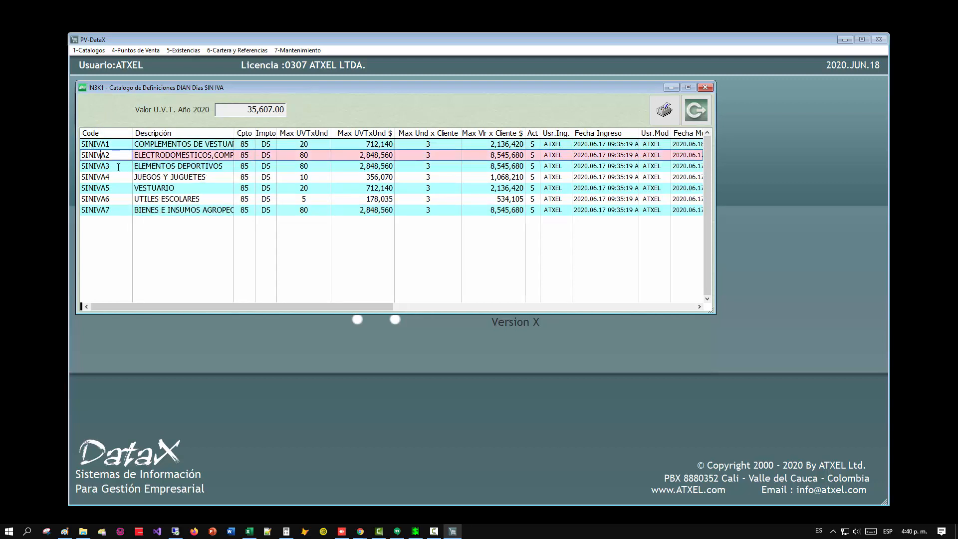
{"action": "left_click_drag", "start_coordinate": [233, 133], "coordinate": [308, 132]}
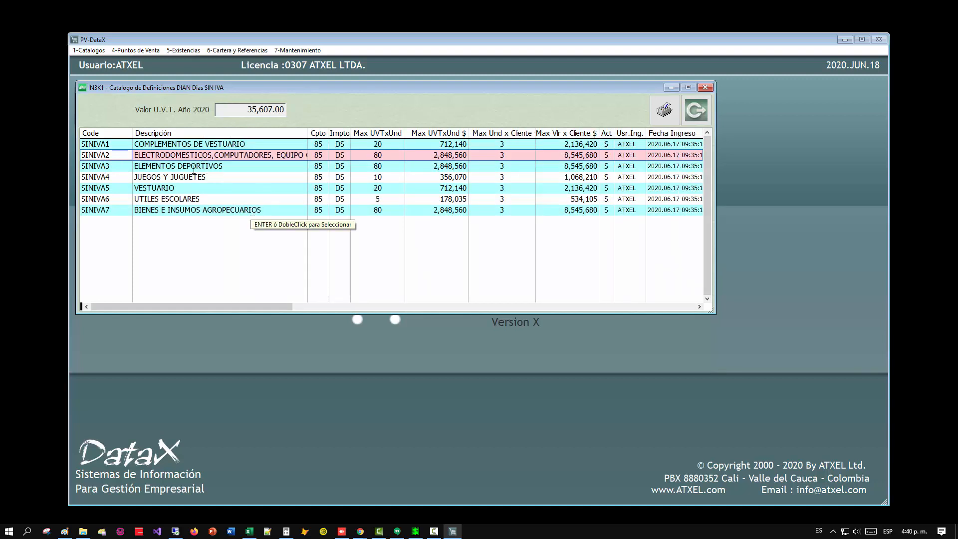
Examine the movement code, tax code and UVT limits of definitions SINIVA1 and SINIVA2.
{"action": "left_click", "coordinate": [86, 144]}
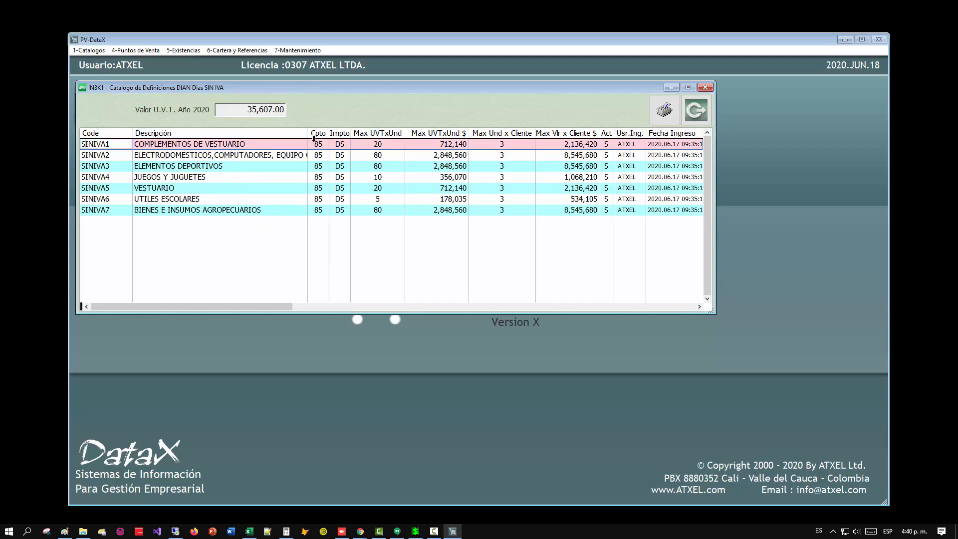
{"action": "left_click", "coordinate": [100, 154]}
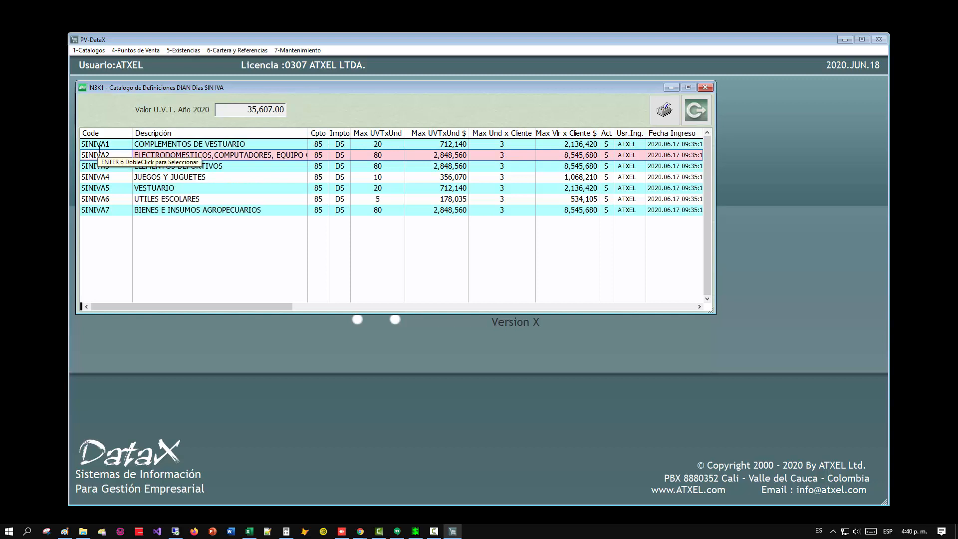
{"action": "left_click", "coordinate": [99, 144]}
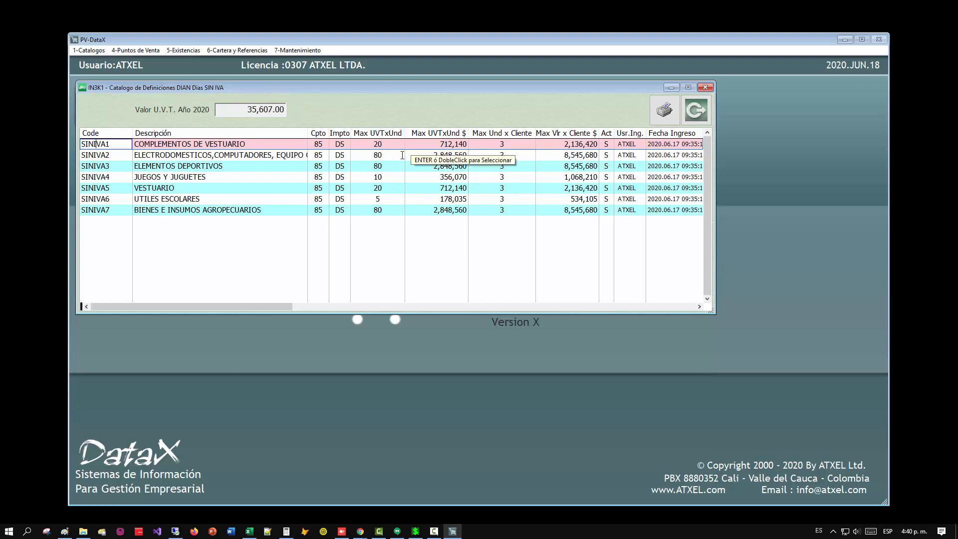
Examine the maximum UVT per unit and its peso equivalent for definitions SINIVA1, SINIVA2 and SINIVA3.
{"action": "left_click", "coordinate": [363, 155]}
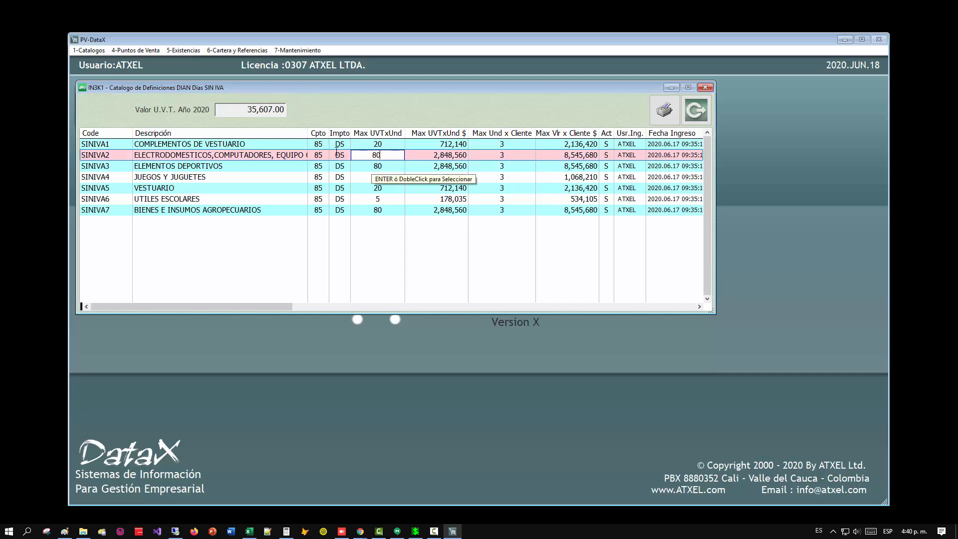
{"action": "left_click", "coordinate": [375, 166]}
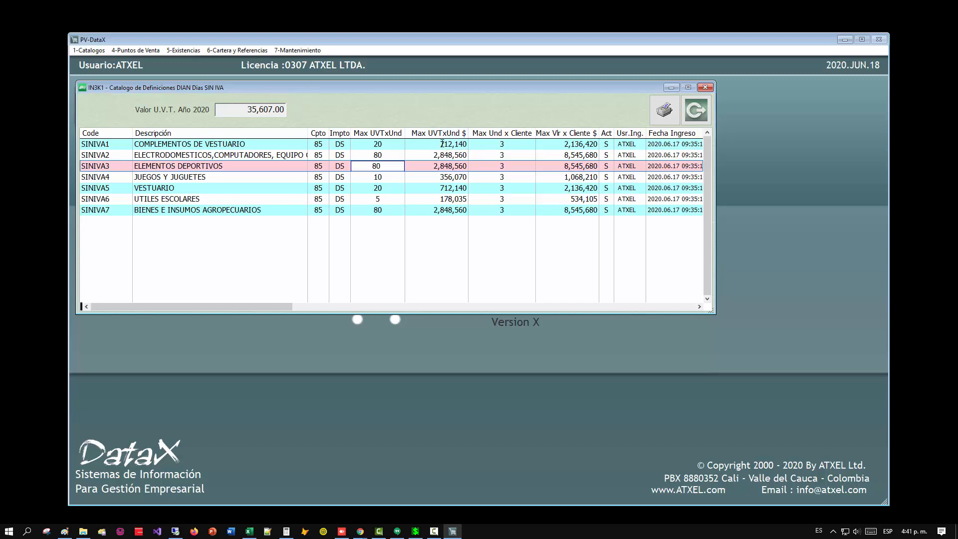
{"action": "left_click", "coordinate": [441, 145]}
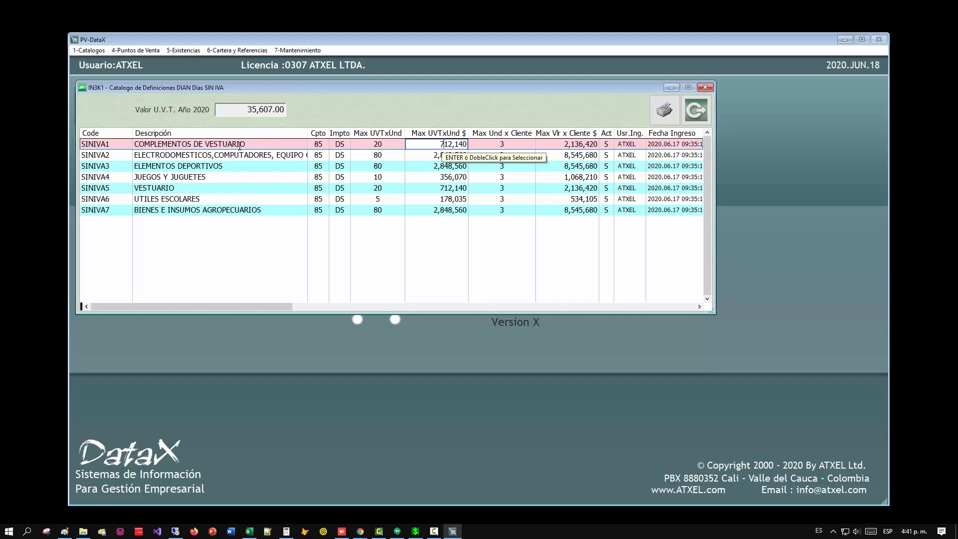
{"action": "left_click", "coordinate": [436, 155]}
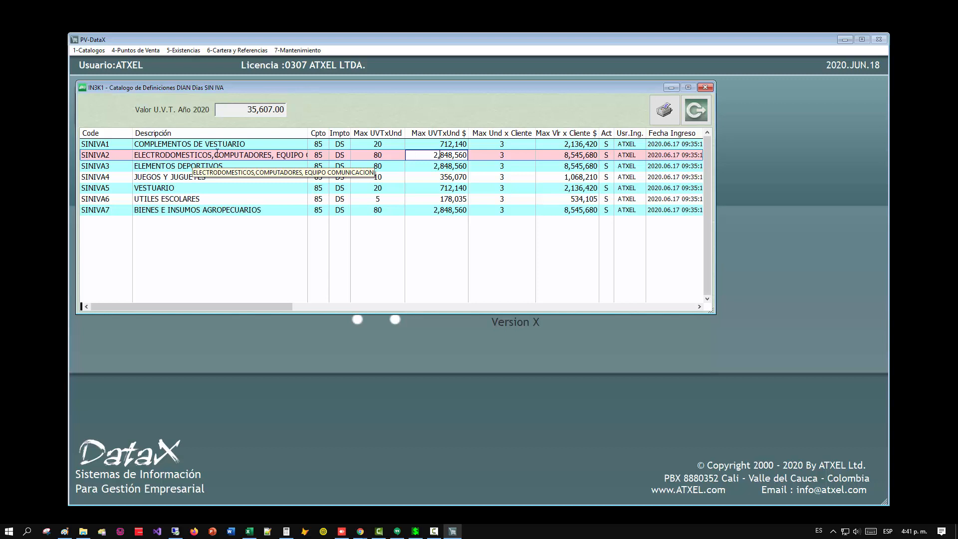
{"action": "left_click", "coordinate": [464, 155]}
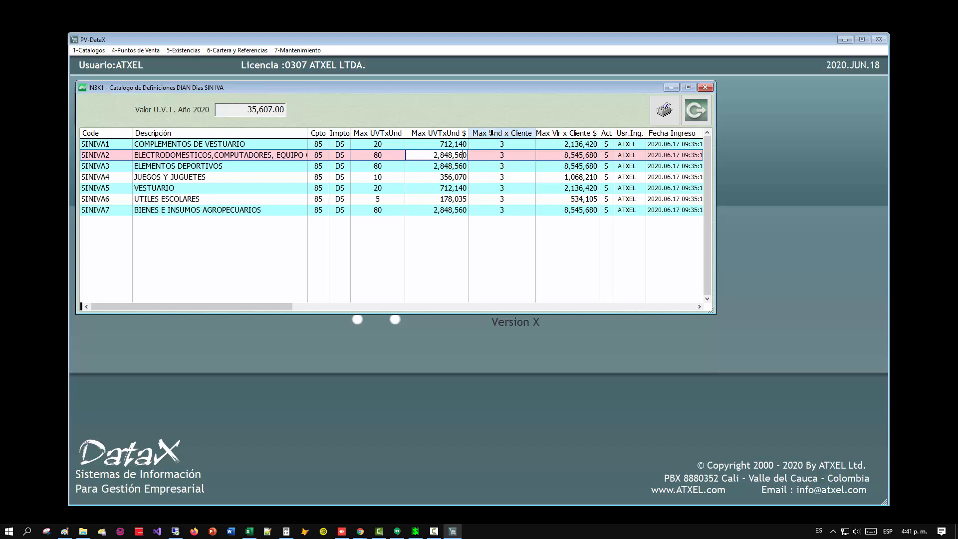
Examine the maximum units and maximum value per client of definition SINIVA1, and close the catalogue of DIAN definitions.
{"action": "left_click", "coordinate": [502, 143]}
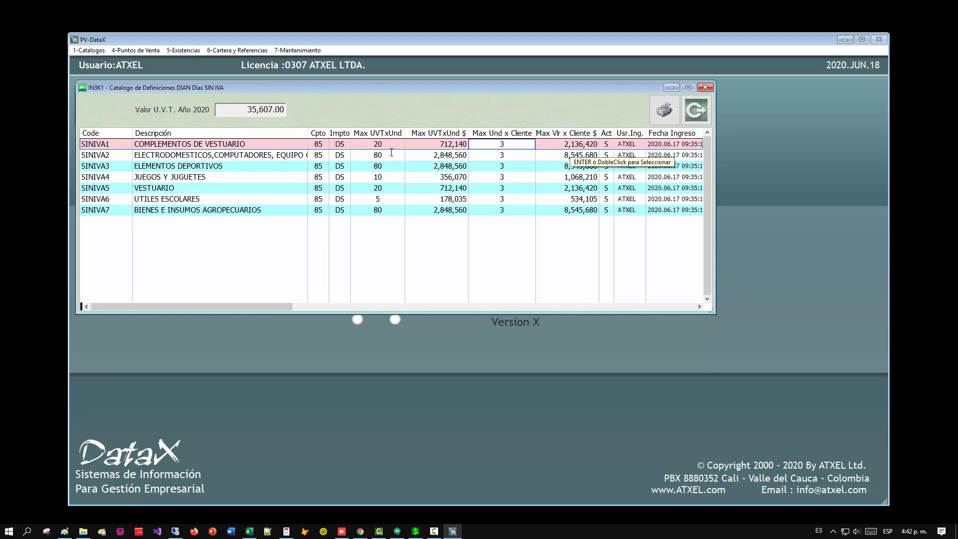
{"action": "left_click", "coordinate": [571, 144]}
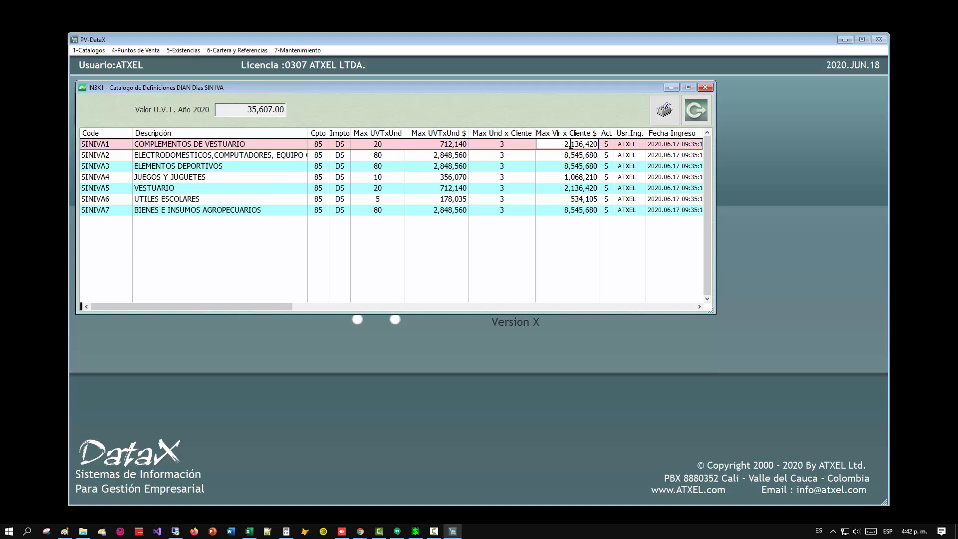
{"action": "left_click", "coordinate": [491, 144]}
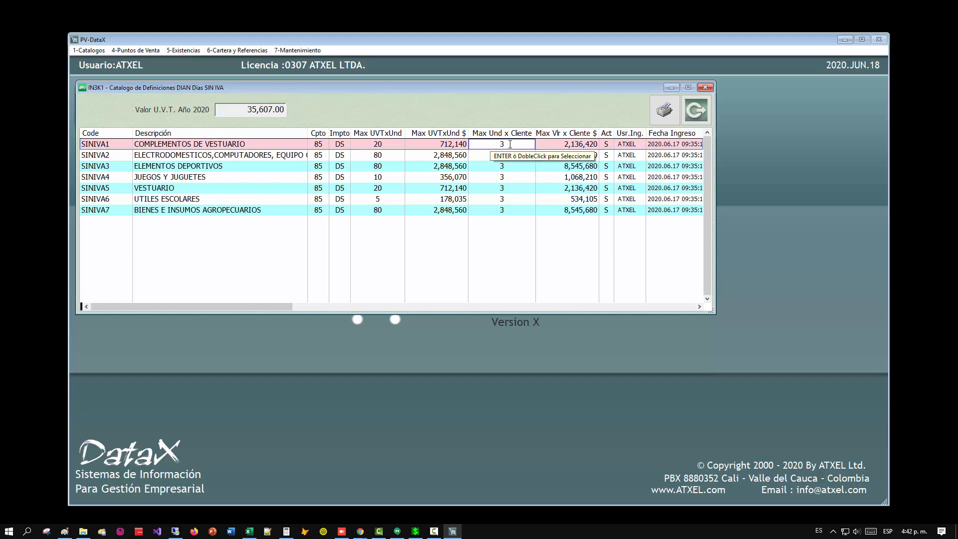
{"action": "double_click", "coordinate": [562, 145]}
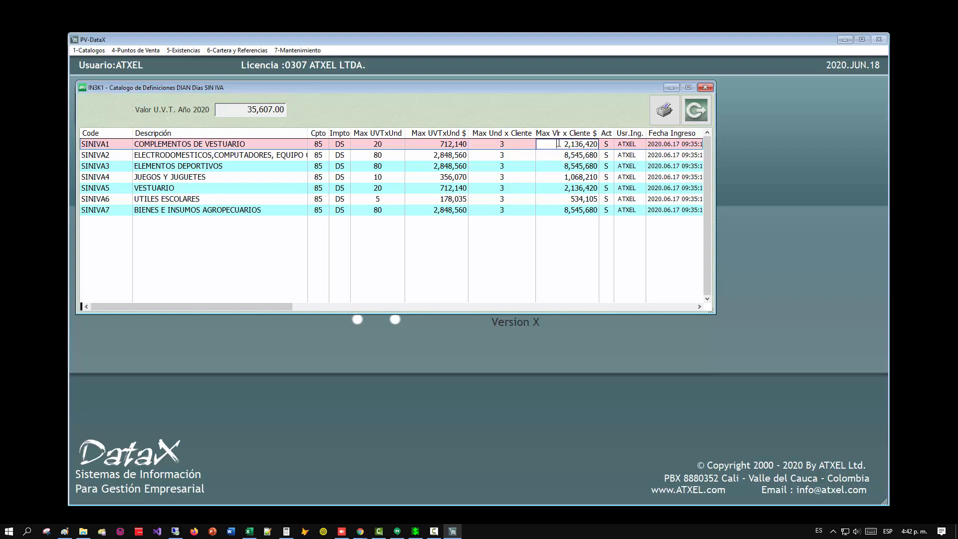
{"action": "left_click_drag", "start_coordinate": [562, 145], "coordinate": [606, 145]}
{"action": "left_click", "coordinate": [118, 166]}
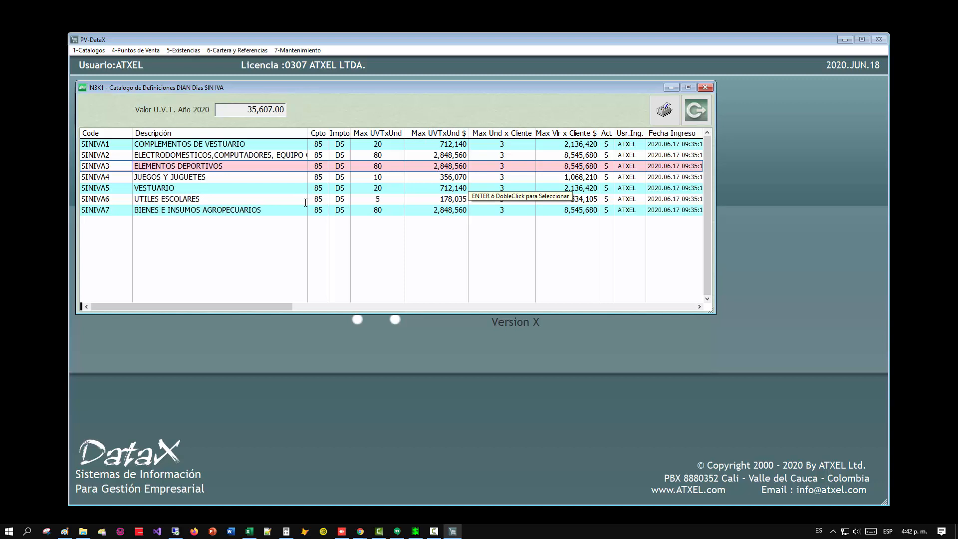
{"action": "key", "text": "Escape"}
{"action": "key", "text": "Escape"}
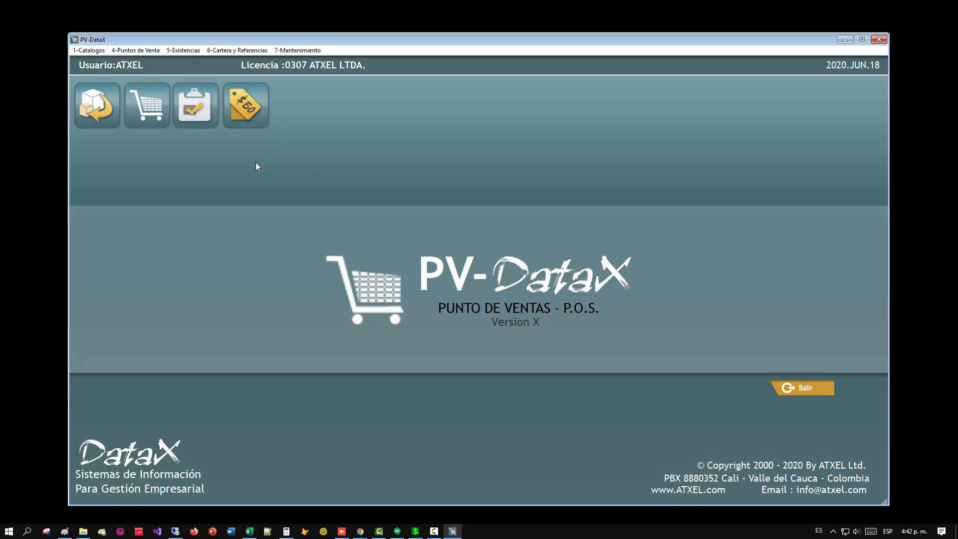
{"action": "left_click", "coordinate": [125, 53]}
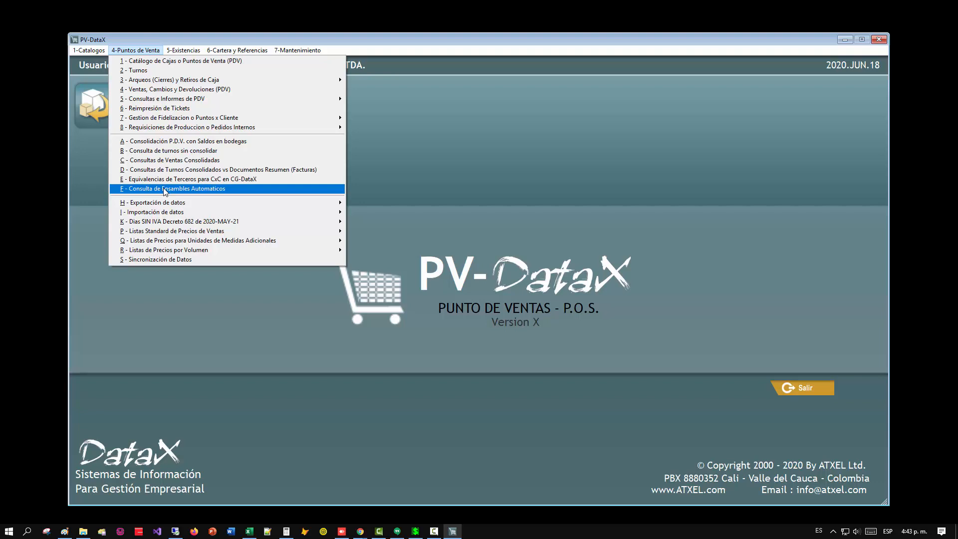
{"action": "key", "text": "Escape"}
{"action": "left_click", "coordinate": [89, 50]}
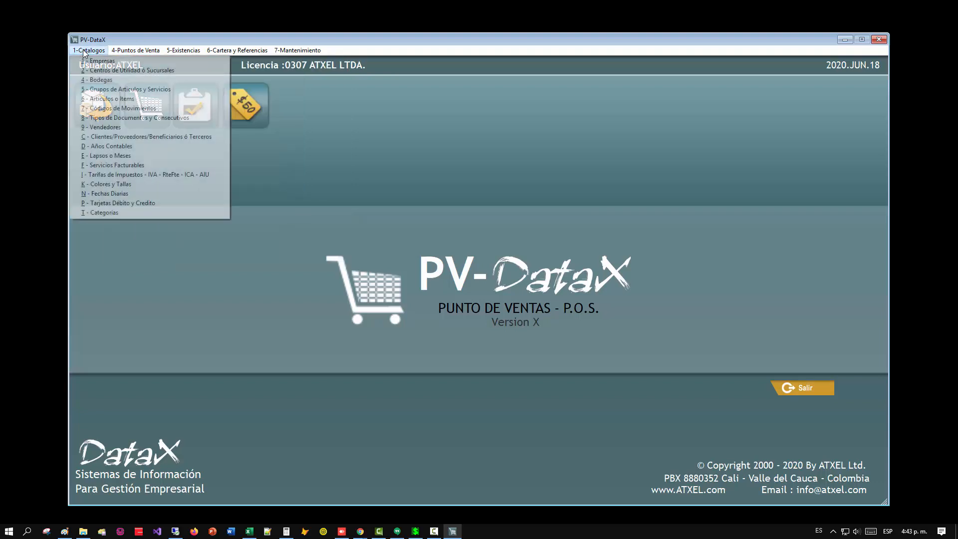
{"action": "left_click", "coordinate": [353, 129]}
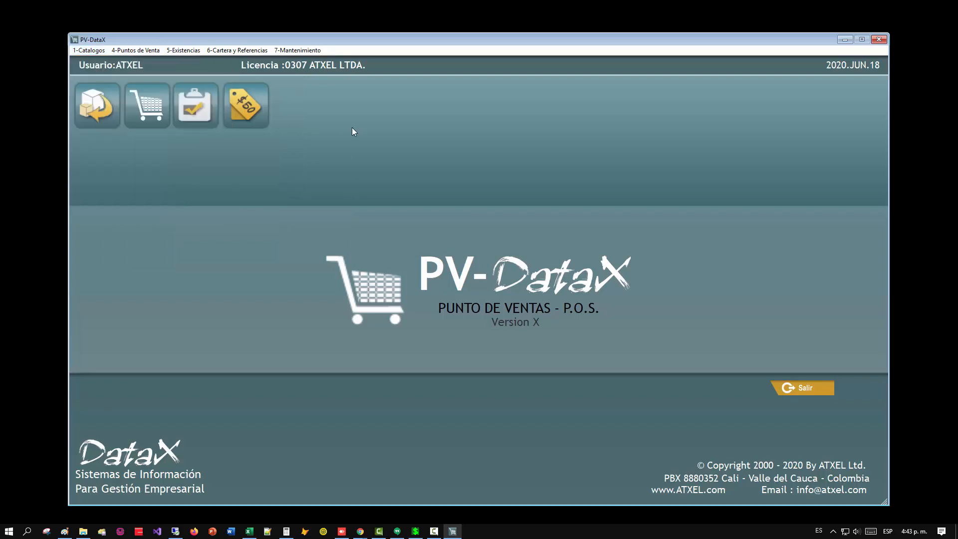
Examine the ELECTRODOMESTICOS group and its subgroups in the article groups query, and close the Grupos de Articulos windows.
{"action": "left_click", "coordinate": [92, 51]}
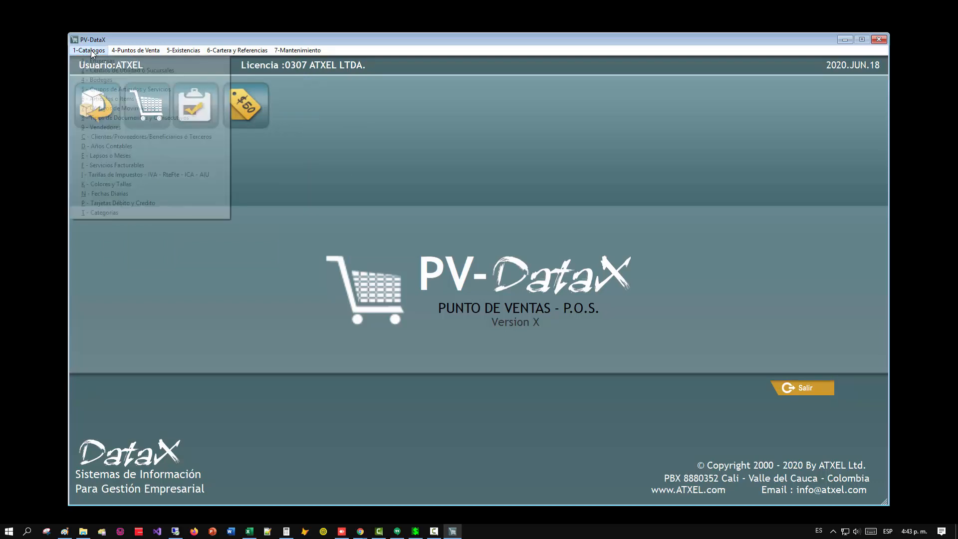
{"action": "left_click", "coordinate": [114, 89]}
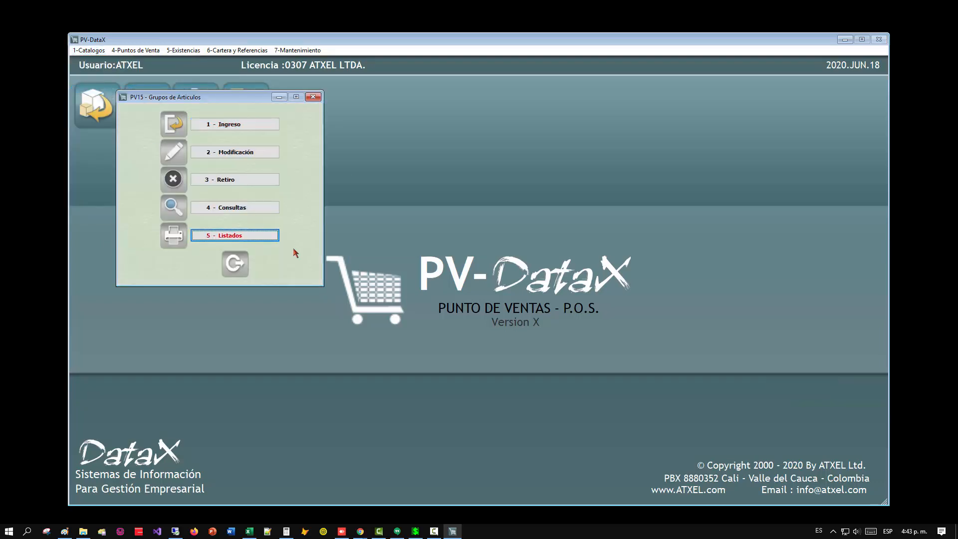
{"action": "left_click", "coordinate": [235, 208]}
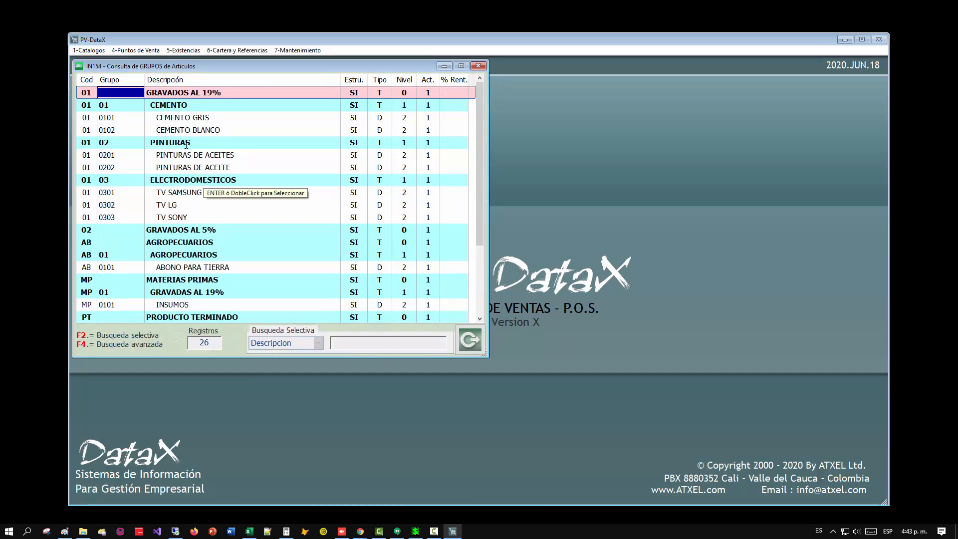
{"action": "left_click", "coordinate": [175, 179]}
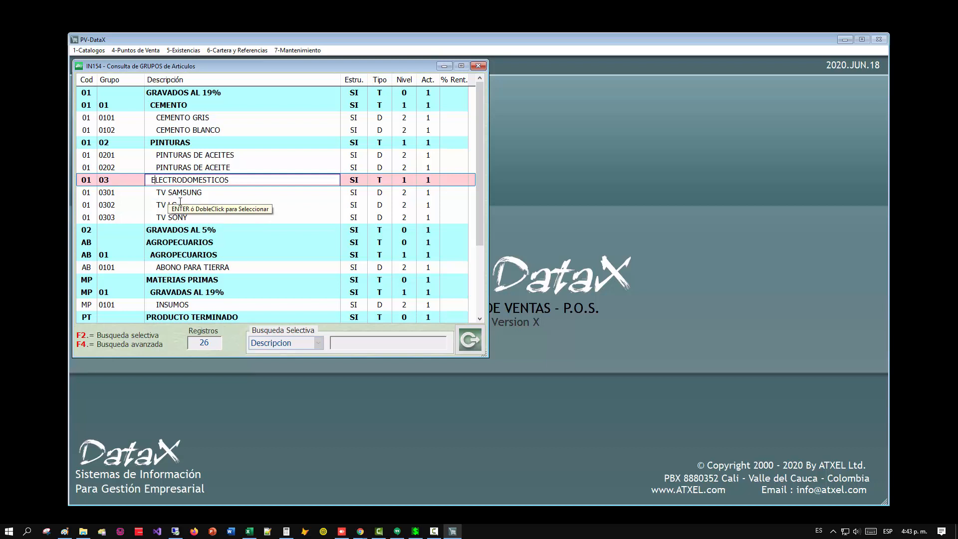
{"action": "key", "text": "Escape"}
{"action": "key", "text": "Escape"}
Open the Asignacion de Grupos/Items a Definiciones DIAN Dias SIN IVA and bring up the list of definition codes.
{"action": "left_click", "coordinate": [131, 52]}
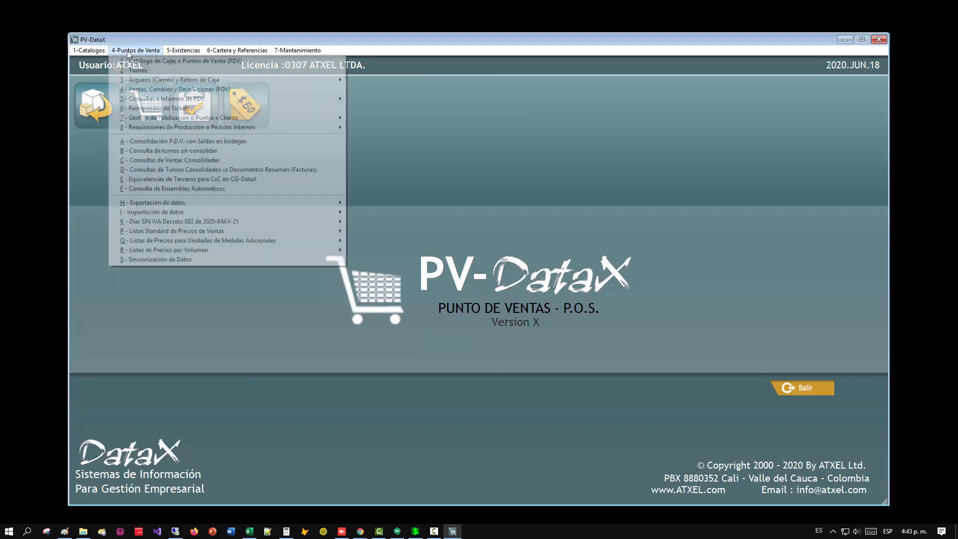
{"action": "mouse_move", "coordinate": [165, 222]}
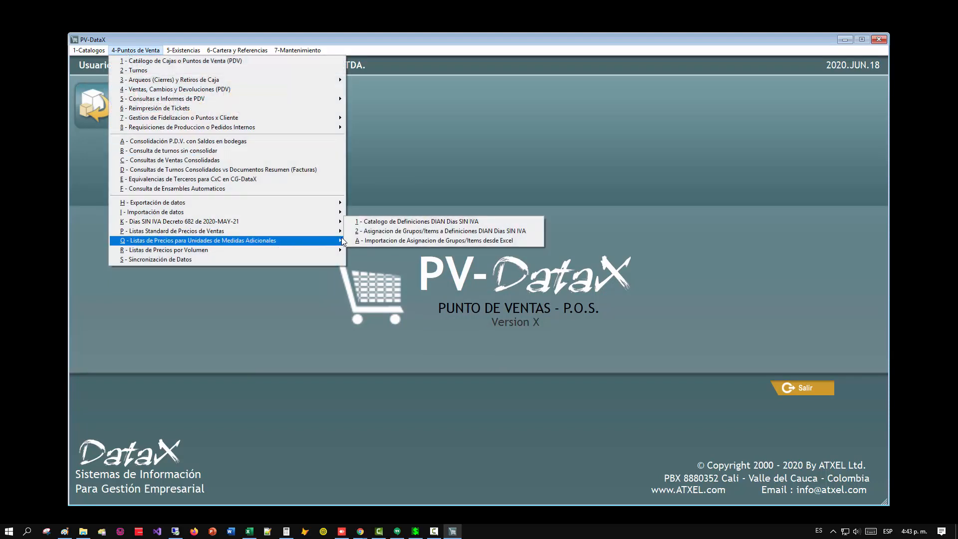
{"action": "left_click", "coordinate": [360, 232]}
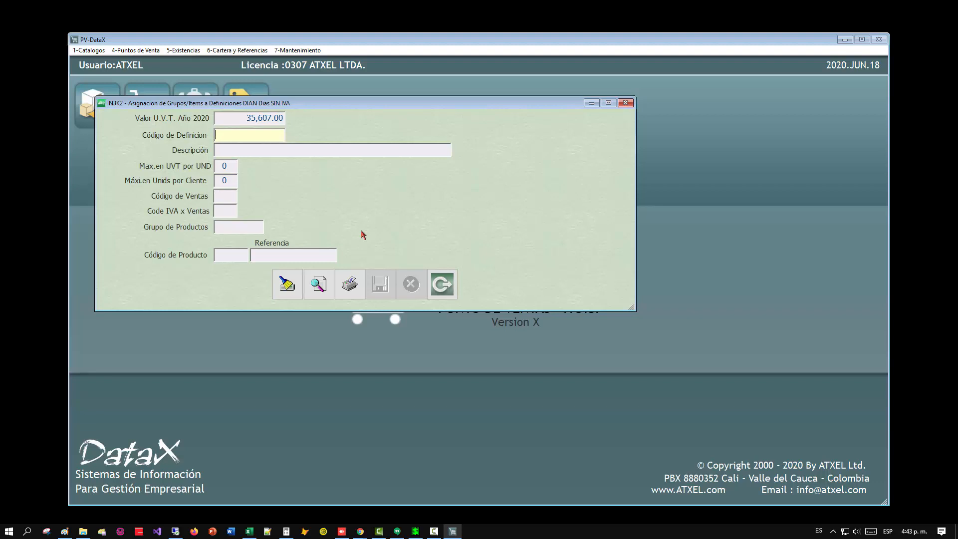
{"action": "key", "text": "Return"}
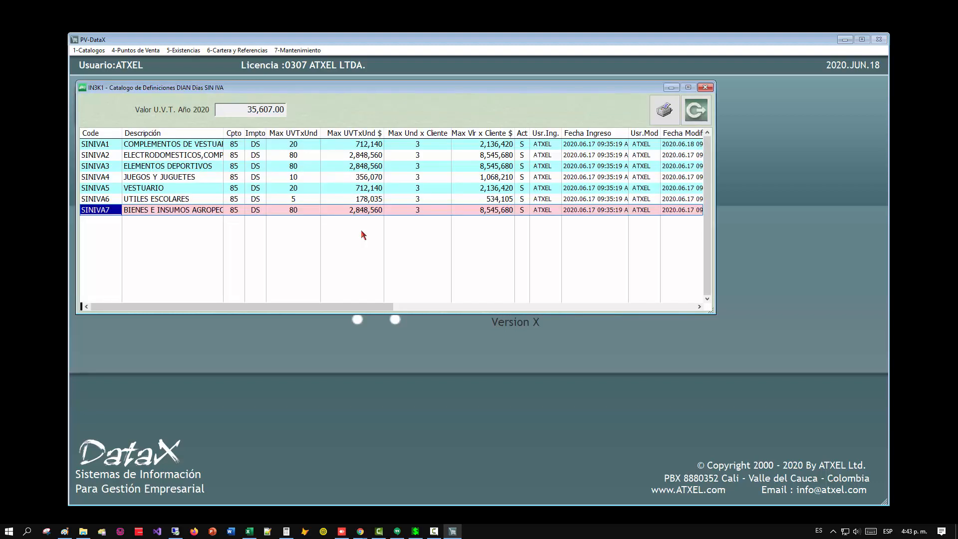
Widen the Descripción column in the definitions list and choose SINIVA2 as the definition code for the assignment.
{"action": "key", "text": "Up"}
{"action": "key", "text": "Up"}
{"action": "key", "text": "Up"}
{"action": "key", "text": "Up"}
{"action": "key", "text": "Up"}
{"action": "key", "text": "Up"}
{"action": "key", "text": "Down"}
{"action": "key", "text": "Down"}
{"action": "key", "text": "Down"}
{"action": "key", "text": "Down"}
{"action": "key", "text": "Down"}
{"action": "key", "text": "Down"}
{"action": "key", "text": "Up"}
{"action": "key", "text": "Up"}
{"action": "key", "text": "Up"}
{"action": "key", "text": "Up"}
{"action": "key", "text": "Up"}
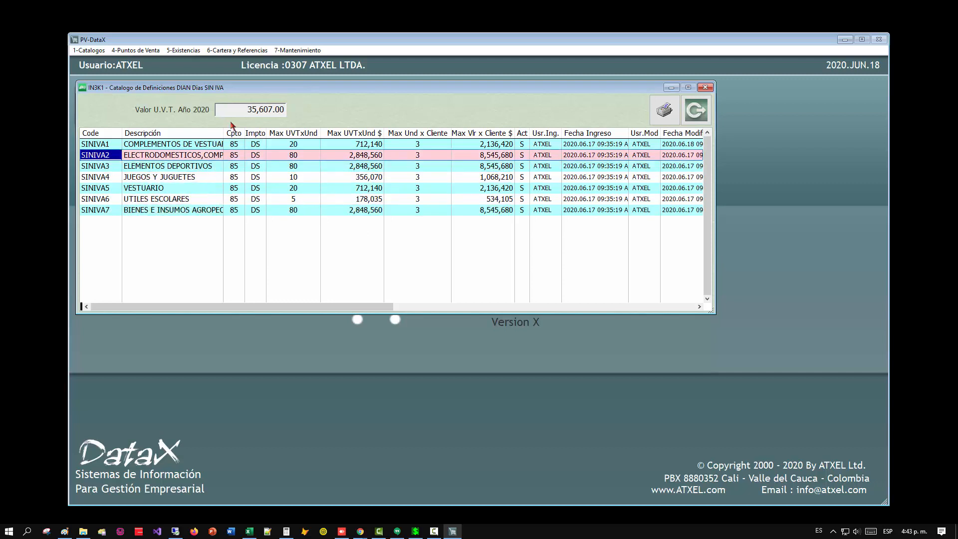
{"action": "left_click_drag", "start_coordinate": [285, 140], "coordinate": [313, 143]}
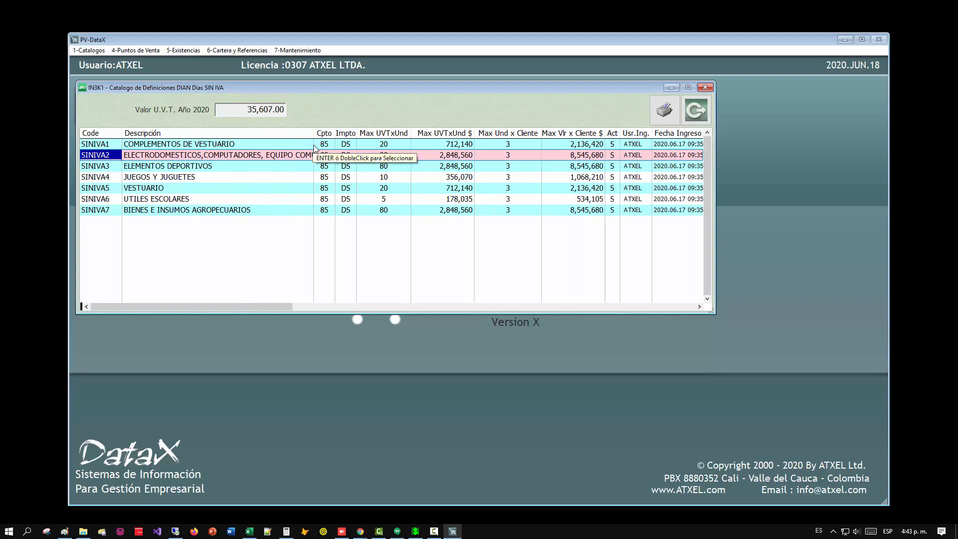
{"action": "key", "text": "Return"}
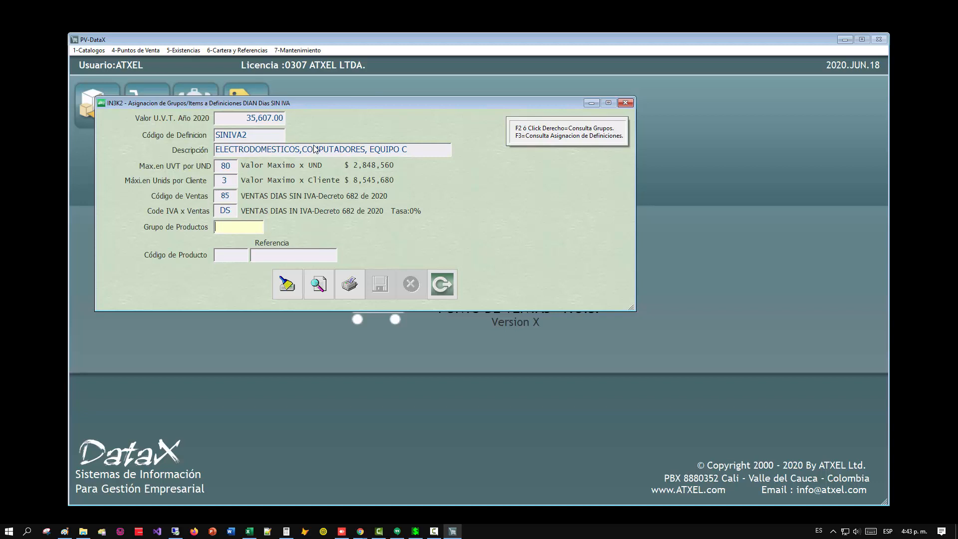
Look up the article groups and choose group 0103 ELECTRODOMESTICOS as the product group.
{"action": "key", "text": "F2"}
{"action": "key", "text": "Down"}
{"action": "key", "text": "Down"}
{"action": "key", "text": "Down"}
{"action": "key", "text": "Down"}
{"action": "key", "text": "Down"}
{"action": "key", "text": "Down"}
{"action": "key", "text": "Down"}
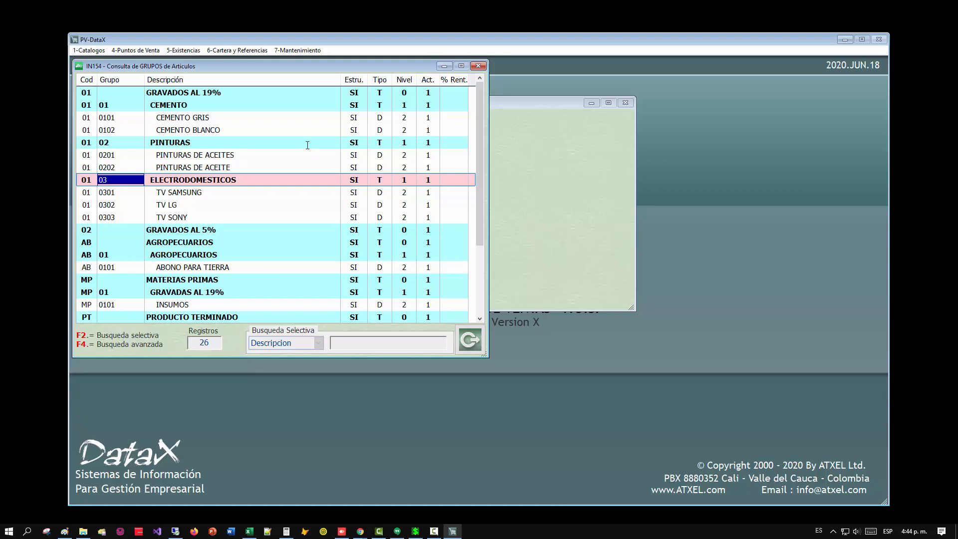
{"action": "left_click", "coordinate": [185, 216]}
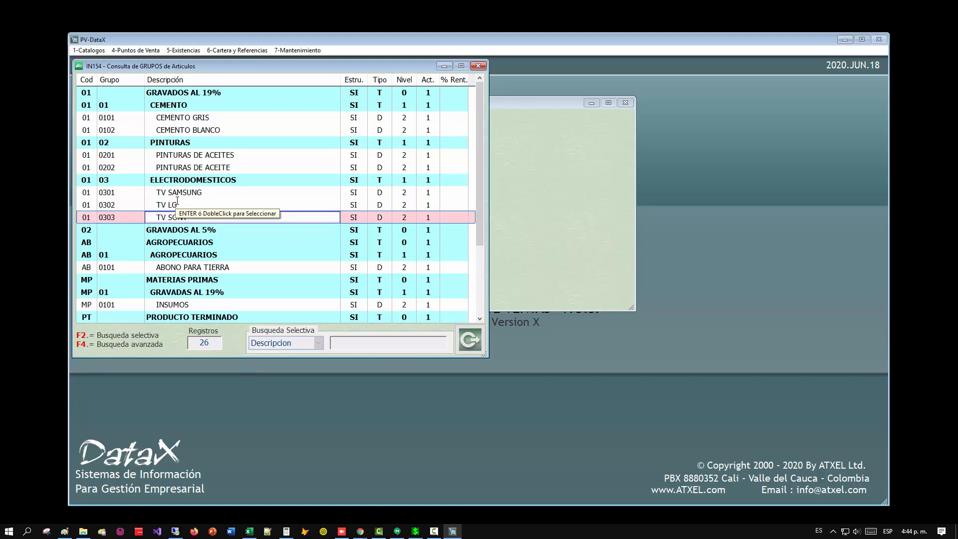
{"action": "left_click", "coordinate": [142, 179]}
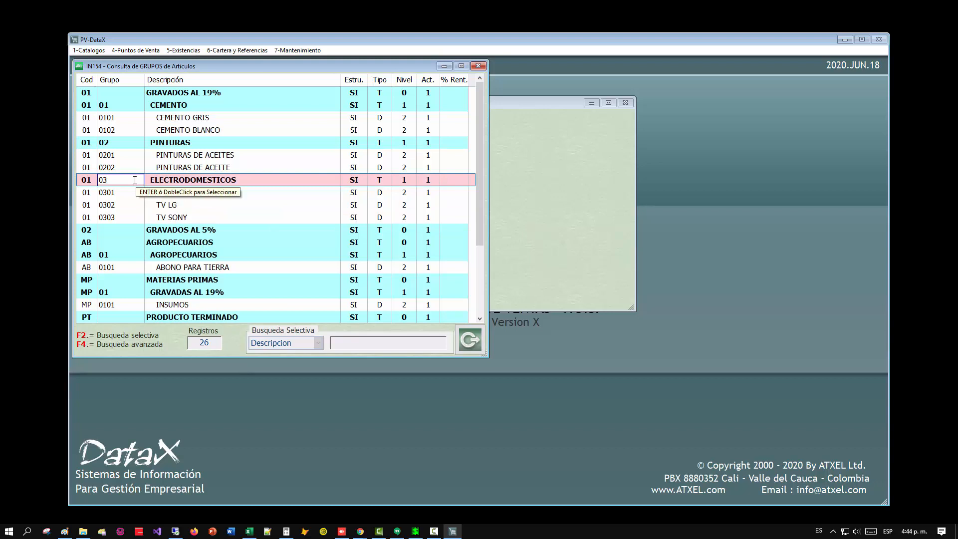
{"action": "left_click", "coordinate": [380, 179]}
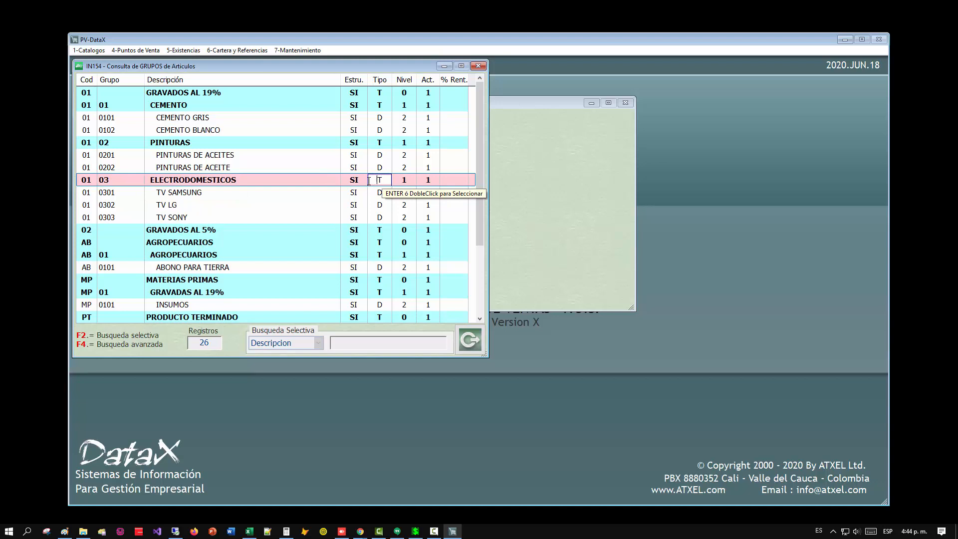
{"action": "double_click", "coordinate": [136, 181]}
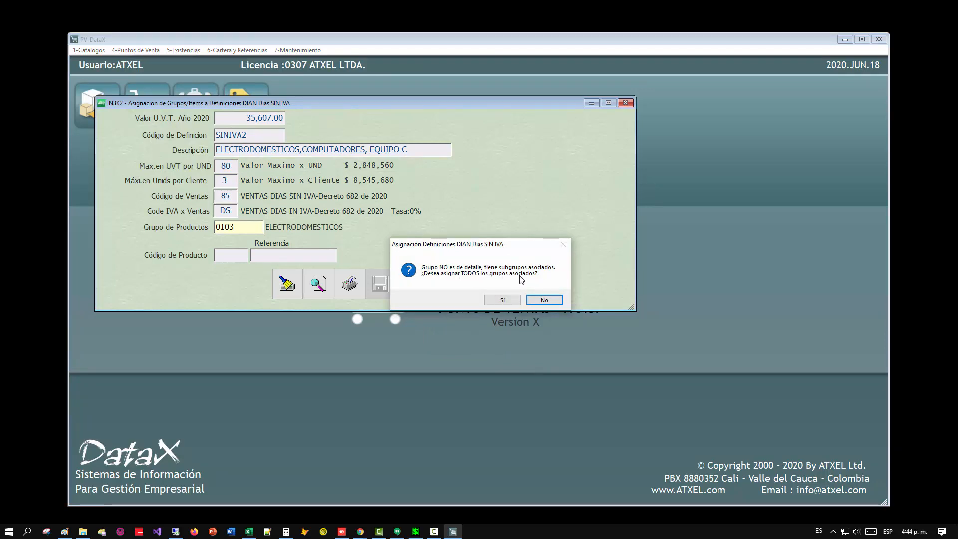
Save the assignment of ELECTRODOMESTICOS with all its associated subgroups to SINIVA2, and bring up the list of assignments.
{"action": "left_click", "coordinate": [495, 302]}
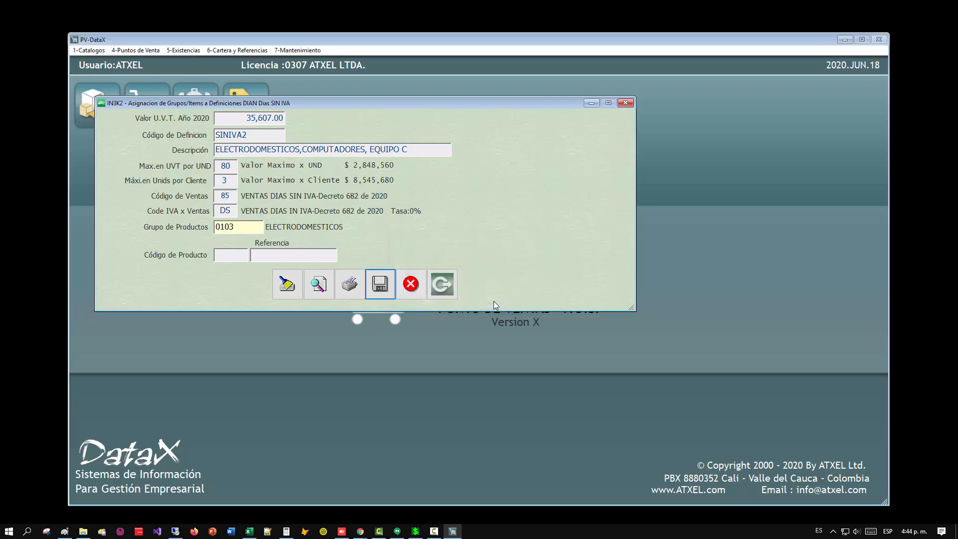
{"action": "left_click", "coordinate": [377, 294]}
{"action": "left_click", "coordinate": [480, 300]}
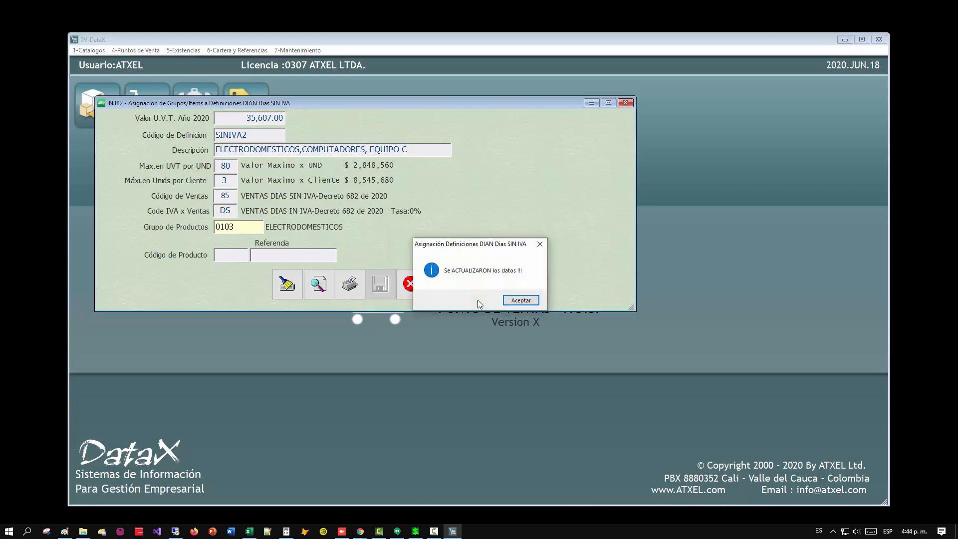
{"action": "left_click", "coordinate": [520, 299]}
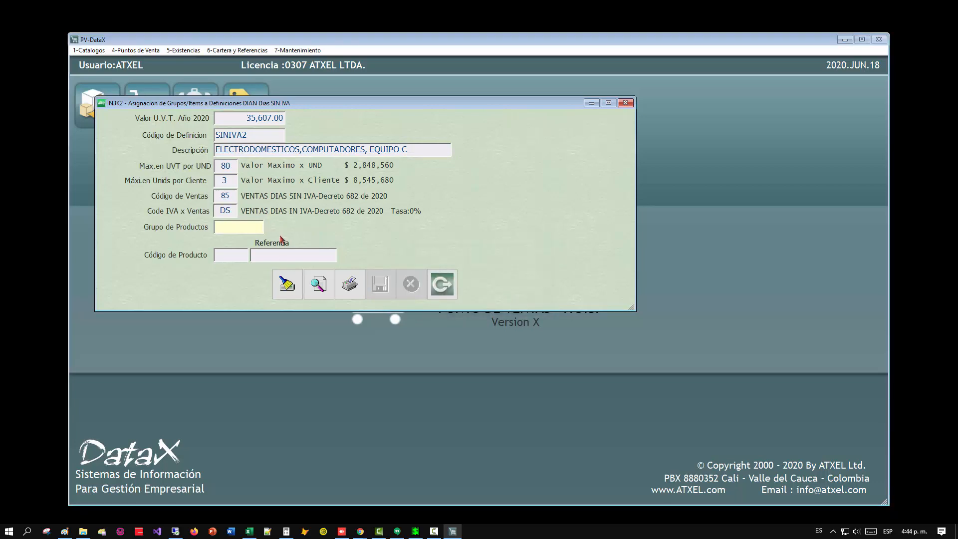
{"action": "left_click", "coordinate": [320, 287]}
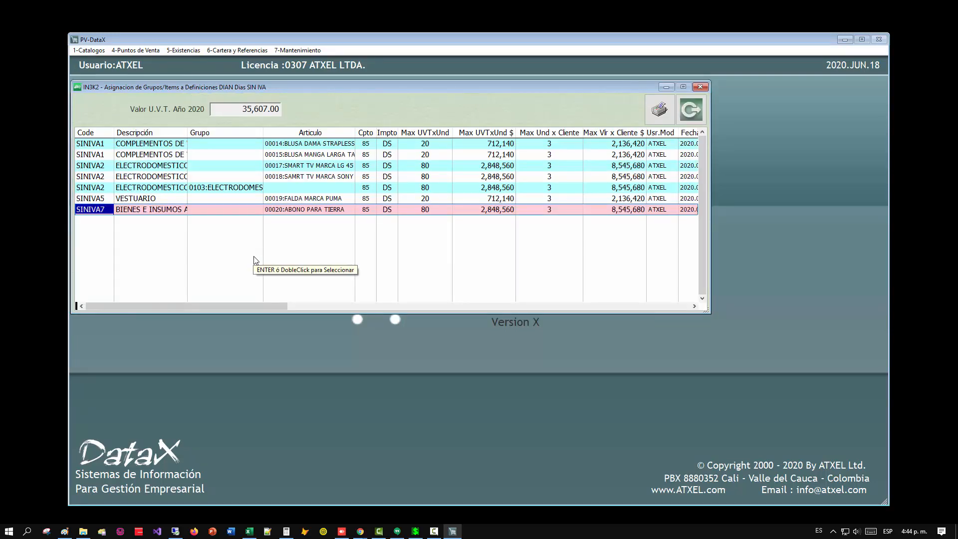
Widen the Grupo and Descripción columns in the assignments list, check the 0103 ELECTRODOMESTICOS record, and return to an empty assignment form.
{"action": "left_click_drag", "start_coordinate": [262, 132], "coordinate": [352, 132]}
{"action": "left_click_drag", "start_coordinate": [191, 132], "coordinate": [239, 132]}
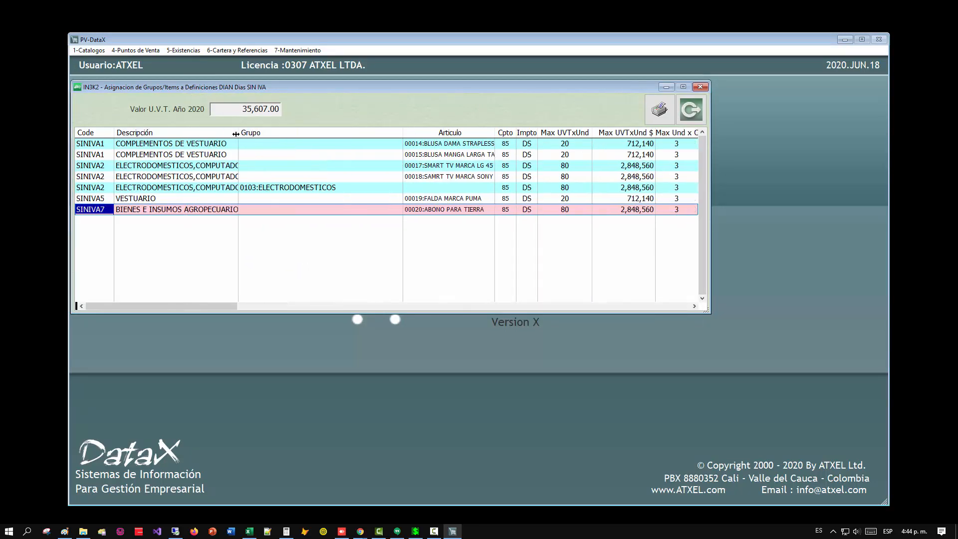
{"action": "left_click", "coordinate": [89, 187]}
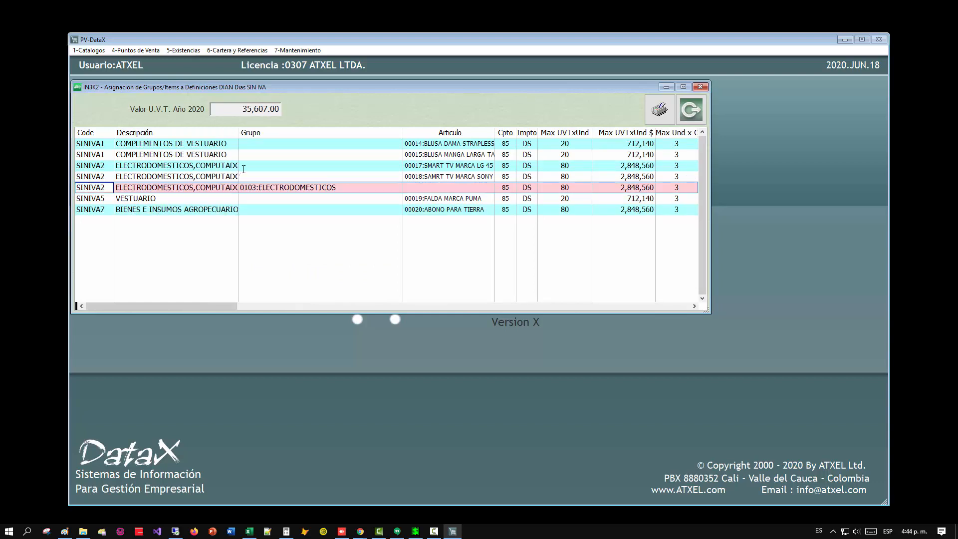
{"action": "left_click_drag", "start_coordinate": [240, 133], "coordinate": [282, 133]}
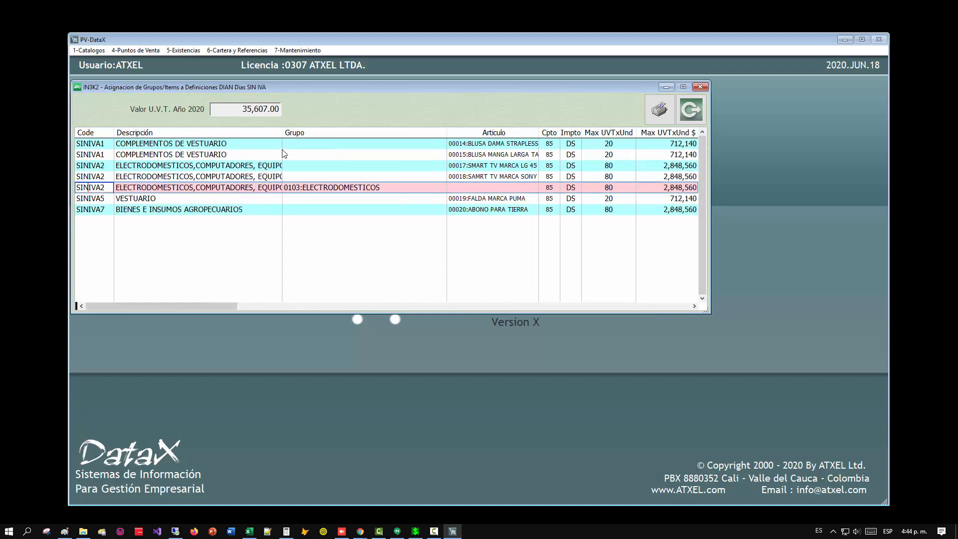
{"action": "left_click", "coordinate": [305, 187]}
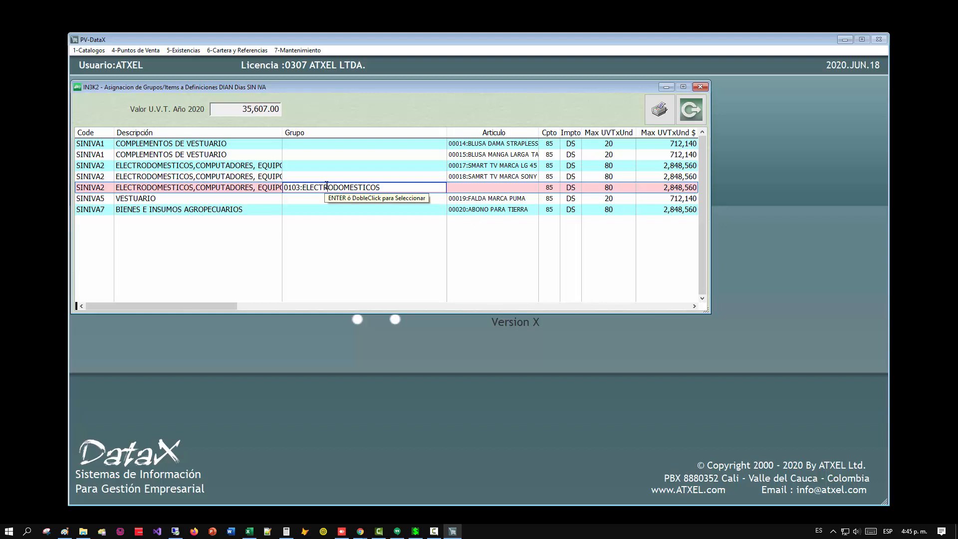
{"action": "key", "text": "Escape"}
{"action": "key", "text": "Escape"}
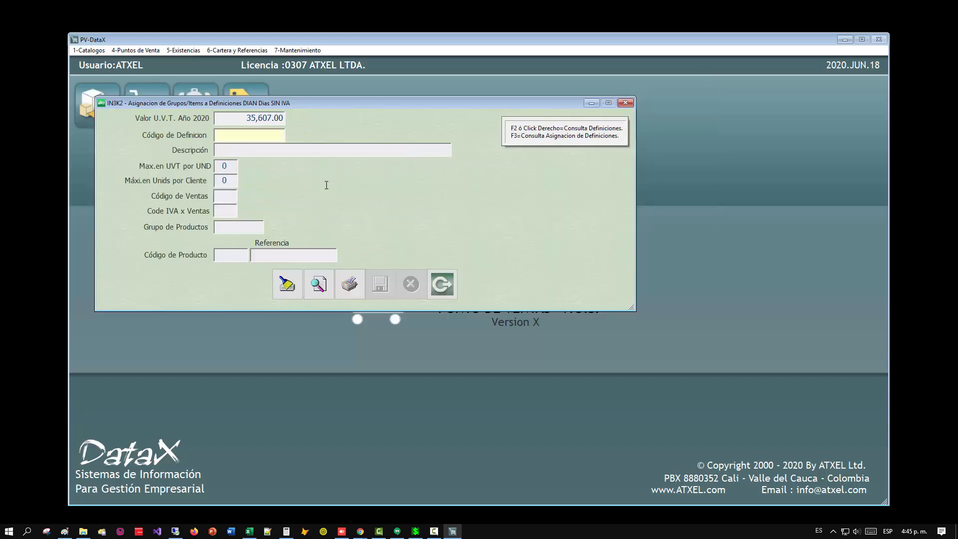
Look up the DIAN definitions and choose SINIVA5 VESTUARIO as the definition code for a new assignment.
{"action": "key", "text": "F2"}
{"action": "key", "text": "Up"}
{"action": "key", "text": "Up"}
{"action": "key", "text": "Up"}
{"action": "key", "text": "Up"}
{"action": "key", "text": "Up"}
{"action": "key", "text": "Up"}
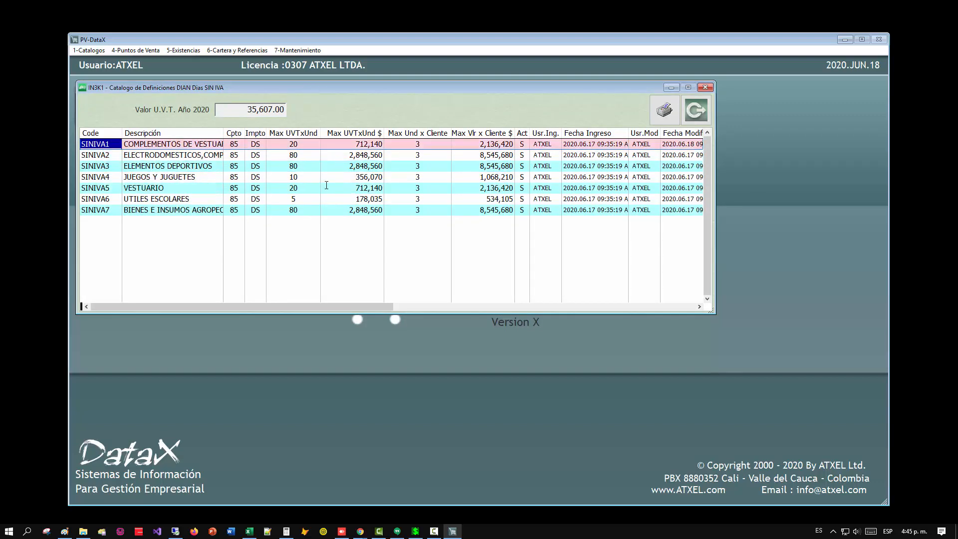
{"action": "key", "text": "Down"}
{"action": "key", "text": "Down"}
{"action": "key", "text": "Down"}
{"action": "key", "text": "Down"}
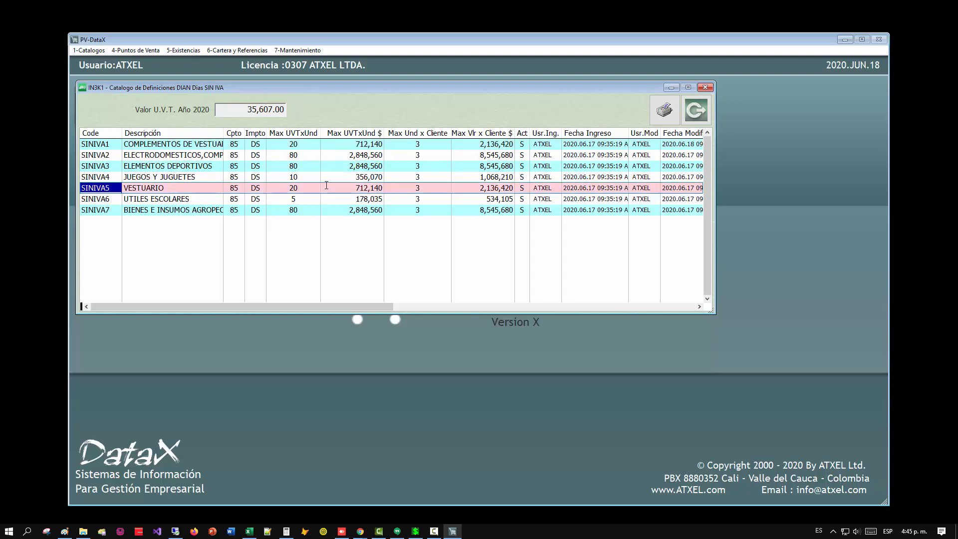
{"action": "key", "text": "Return"}
Look up the article groups and choose the detail group PT 0201 DAMA under PRENDAS DE VESTIR as the product group.
{"action": "key", "text": "F2"}
{"action": "key", "text": "Down"}
{"action": "key", "text": "Down"}
{"action": "key", "text": "Down"}
{"action": "key", "text": "Down"}
{"action": "key", "text": "Down"}
{"action": "key", "text": "Down"}
{"action": "key", "text": "Down"}
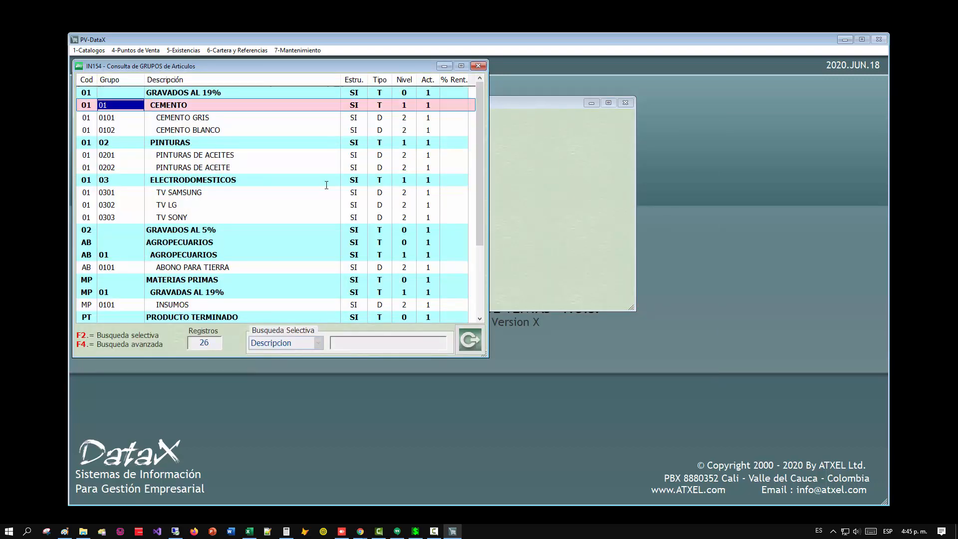
{"action": "key", "text": "Down"}
{"action": "key", "text": "Down"}
{"action": "key", "text": "Down"}
{"action": "key", "text": "Down"}
{"action": "key", "text": "Down"}
{"action": "key", "text": "Down"}
{"action": "key", "text": "Down"}
{"action": "key", "text": "Down"}
{"action": "key", "text": "Down"}
{"action": "key", "text": "Down"}
{"action": "key", "text": "Down"}
{"action": "key", "text": "Down"}
{"action": "key", "text": "Down"}
{"action": "key", "text": "Down"}
{"action": "key", "text": "Down"}
{"action": "key", "text": "Down"}
{"action": "key", "text": "Down"}
{"action": "key", "text": "Down"}
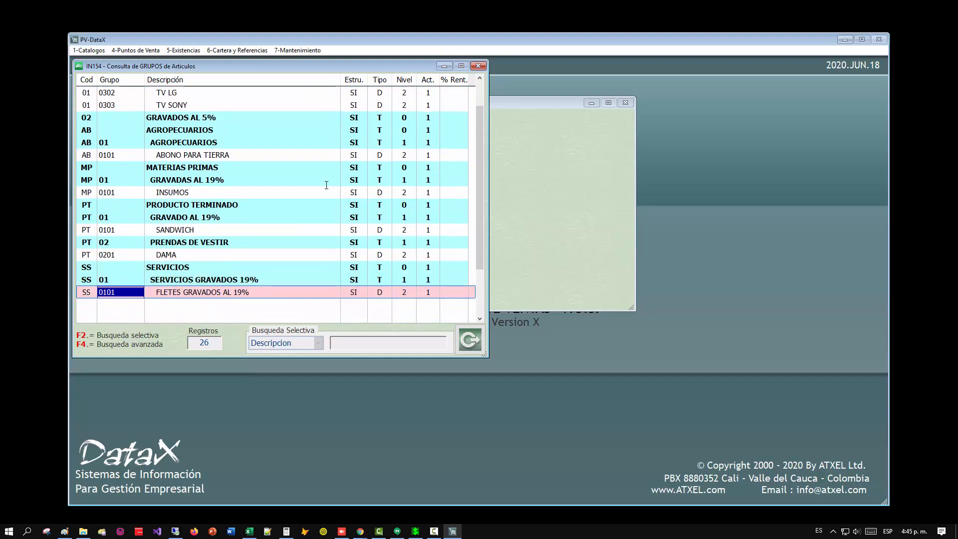
{"action": "key", "text": "Up"}
{"action": "key", "text": "Up"}
{"action": "key", "text": "Up"}
{"action": "key", "text": "Up"}
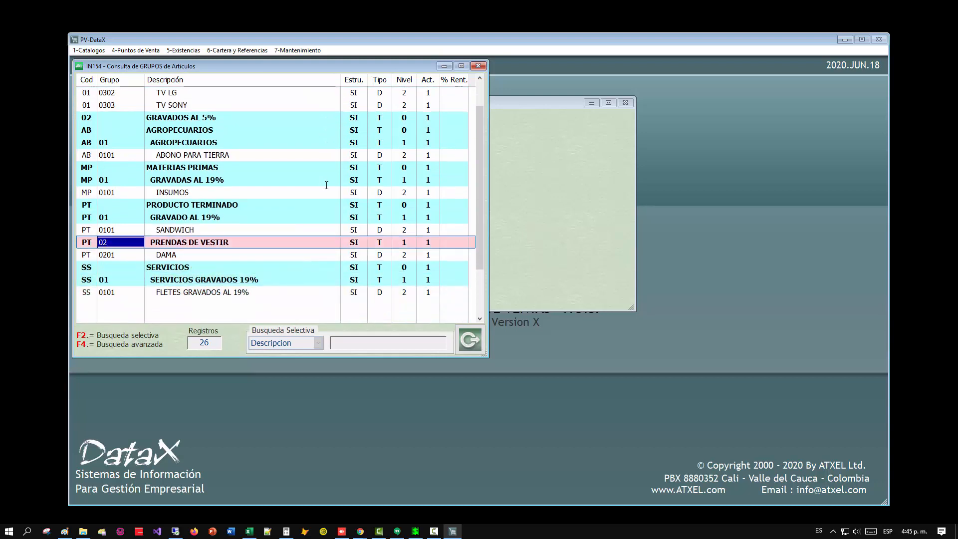
{"action": "key", "text": "Down"}
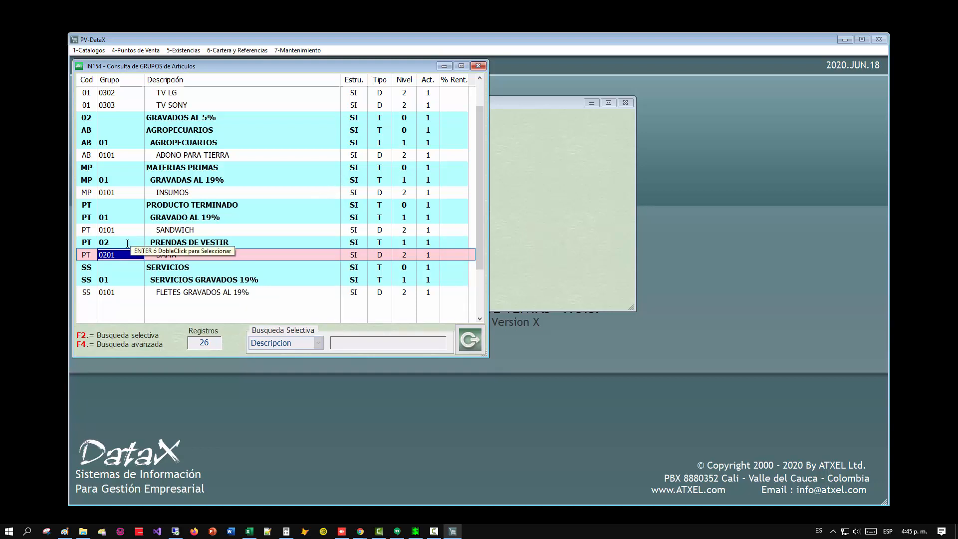
{"action": "left_click", "coordinate": [381, 256]}
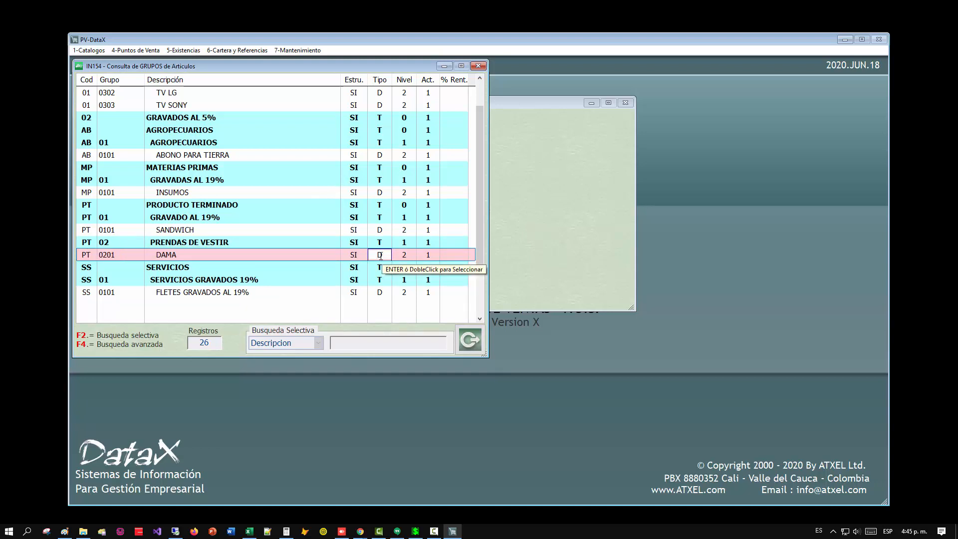
{"action": "double_click", "coordinate": [232, 251]}
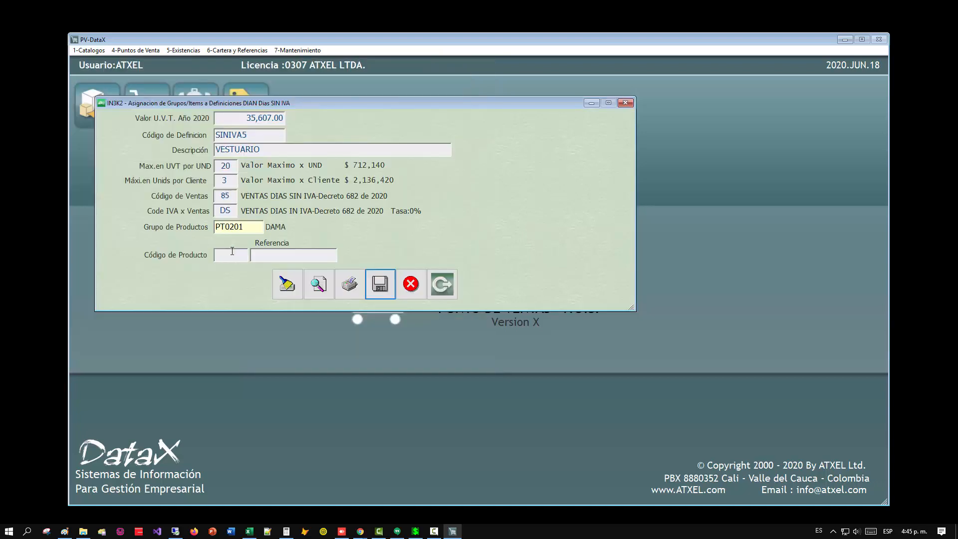
Save the assignment of group PT0201 DAMA to definition SINIVA5.
{"action": "key", "text": "Return"}
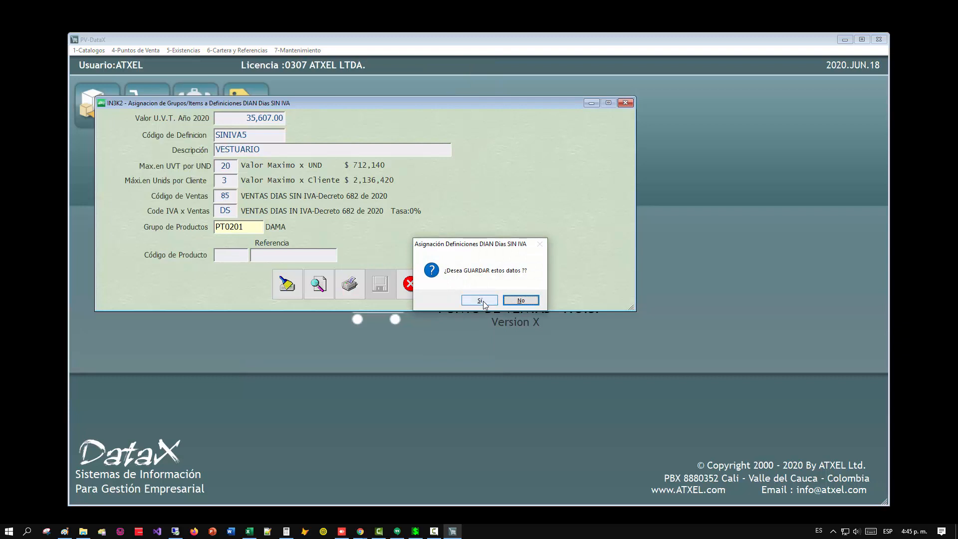
{"action": "left_click", "coordinate": [480, 300]}
{"action": "left_click", "coordinate": [506, 299]}
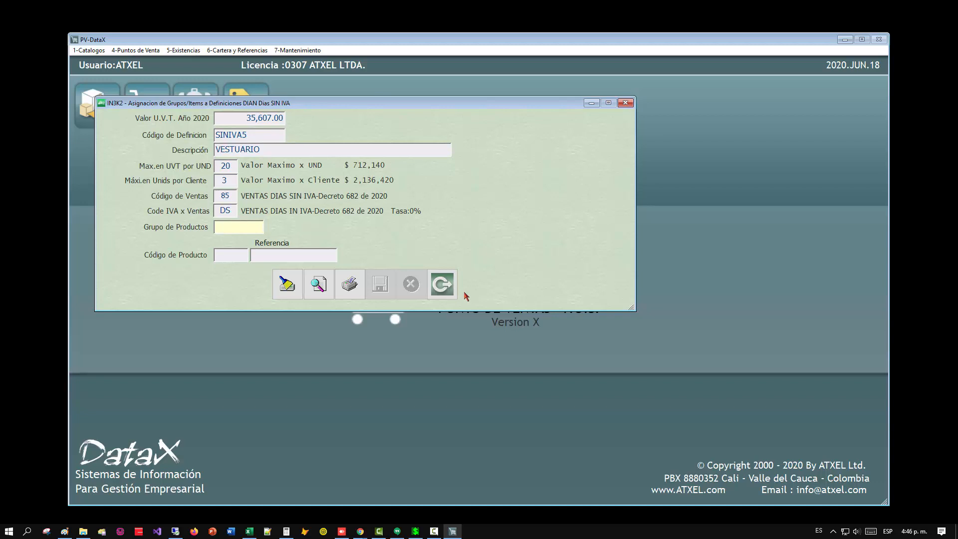
Consult the assignments list, widen its Grupo column, check the PT0201 DAMA record, and close the list.
{"action": "left_click", "coordinate": [318, 286]}
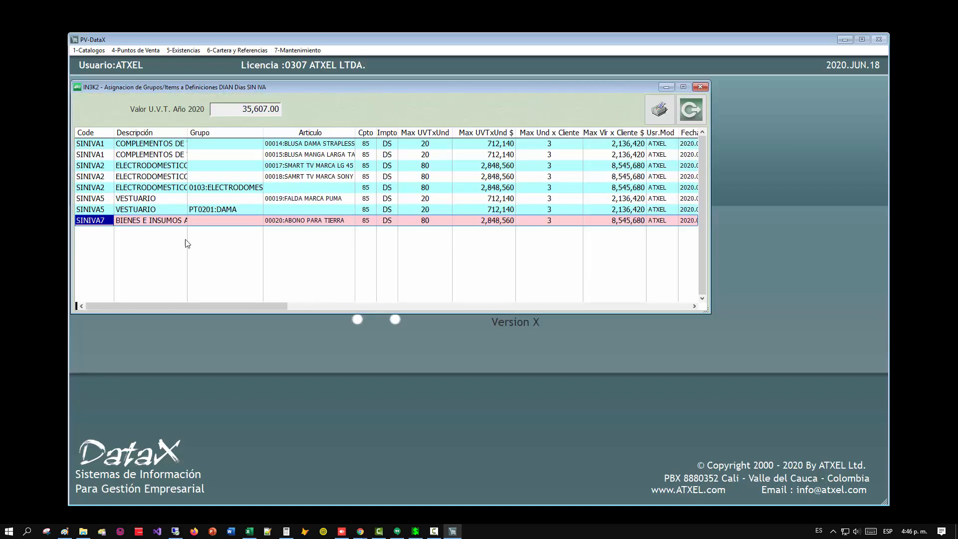
{"action": "left_click_drag", "start_coordinate": [264, 132], "coordinate": [367, 132]}
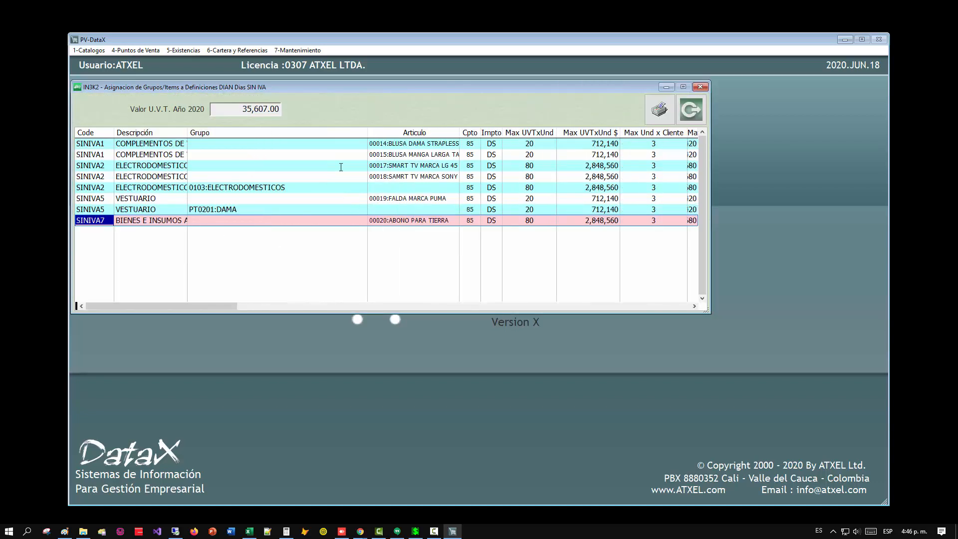
{"action": "left_click", "coordinate": [228, 209]}
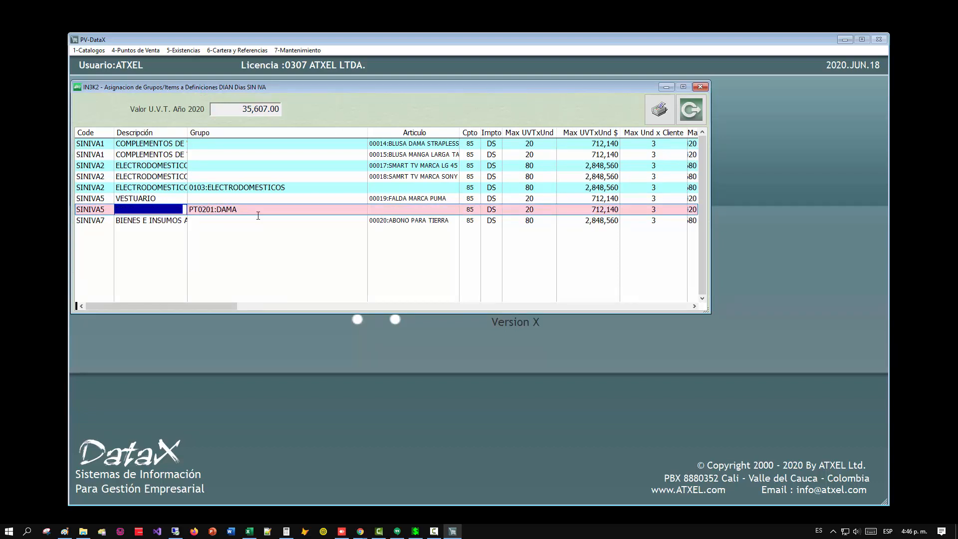
{"action": "left_click", "coordinate": [691, 110]}
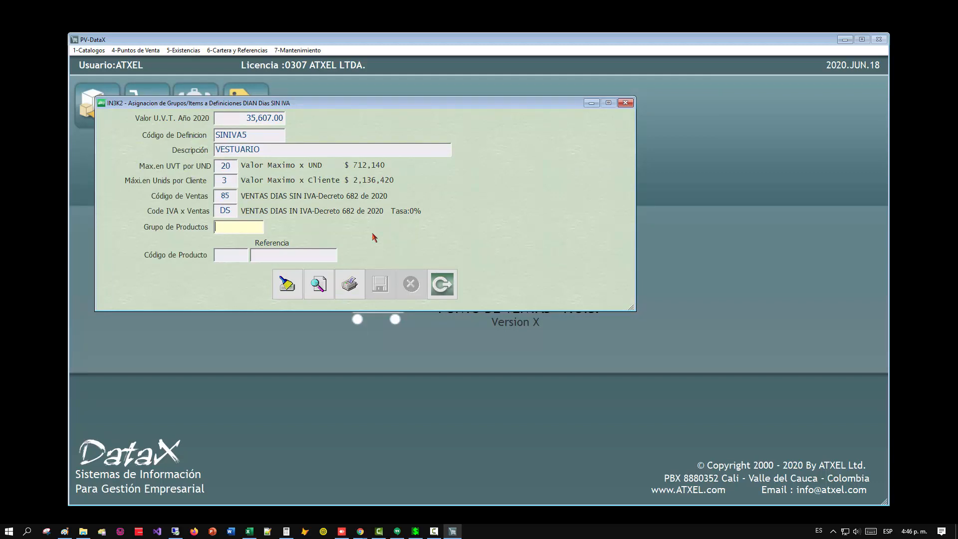
Clear the form and choose SINIVA2 from the DIAN definitions as the code for another assignment.
{"action": "key", "text": "Escape"}
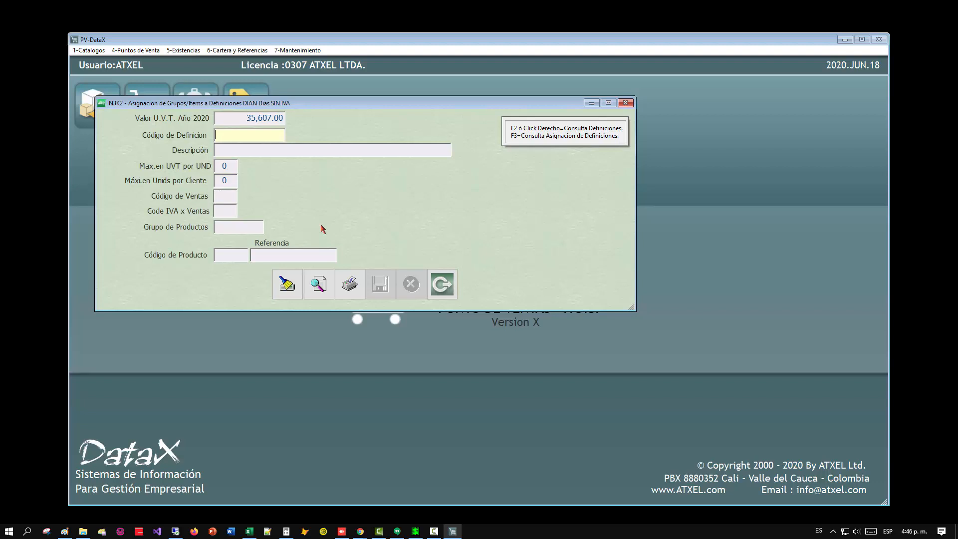
{"action": "key", "text": "F2"}
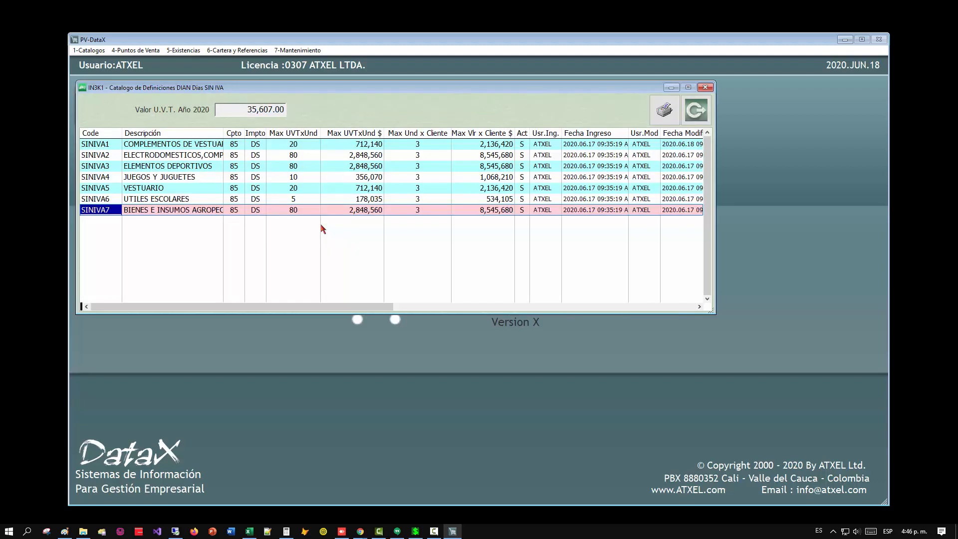
{"action": "key", "text": "Up"}
{"action": "key", "text": "Up"}
{"action": "key", "text": "Up"}
{"action": "key", "text": "Up"}
{"action": "key", "text": "Down"}
{"action": "key", "text": "Down"}
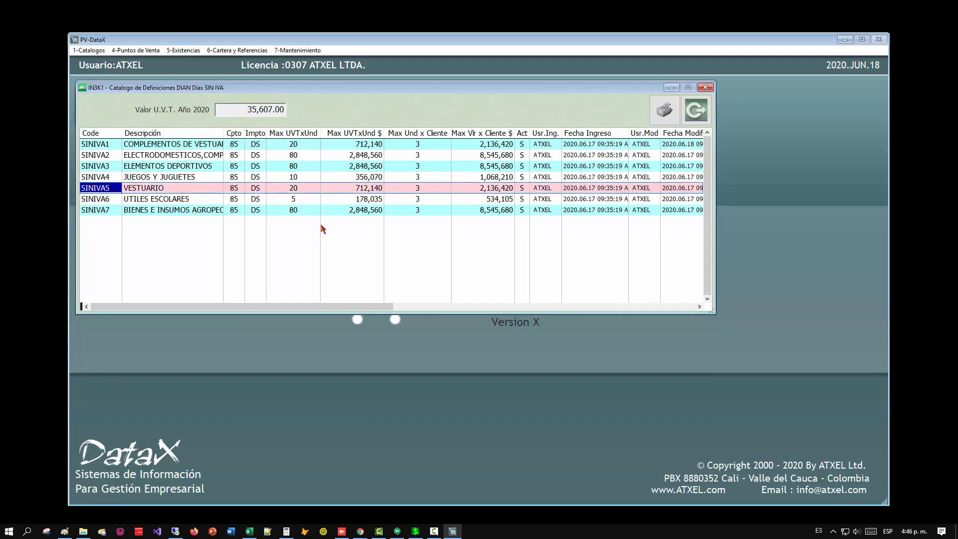
{"action": "key", "text": "Up"}
{"action": "key", "text": "Up"}
{"action": "key", "text": "Up"}
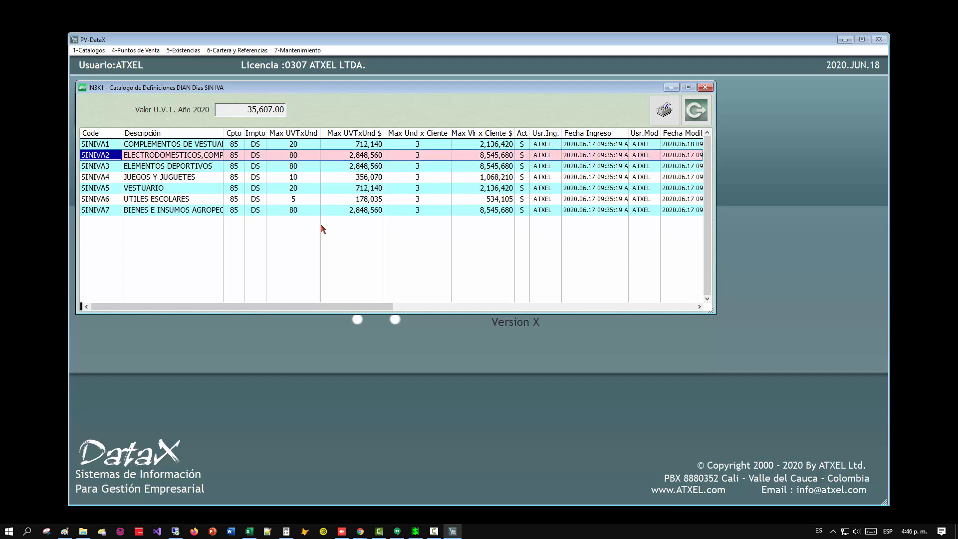
{"action": "key", "text": "Return"}
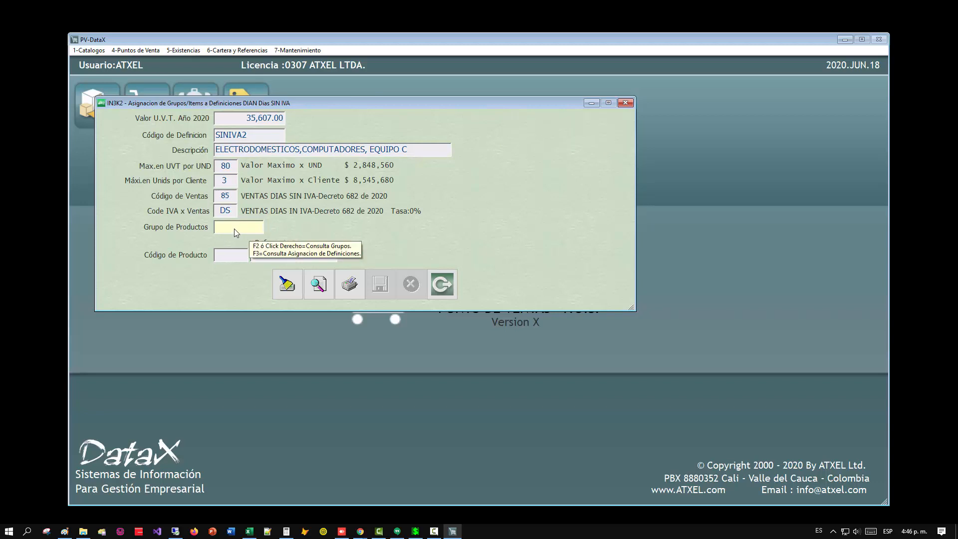
Leave the product group empty and choose article 00004 PAN from the articles list as the product code.
{"action": "key", "text": "Return"}
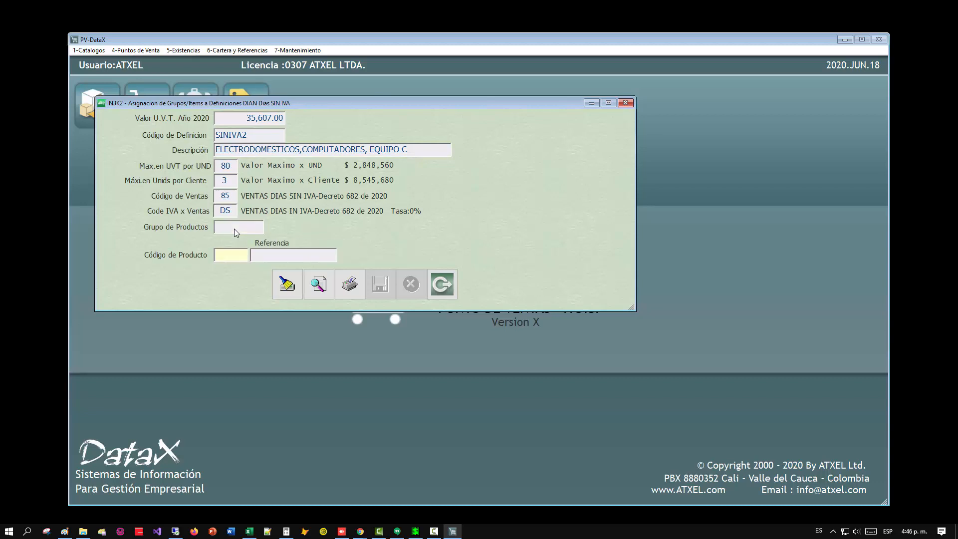
{"action": "right_click", "coordinate": [236, 258]}
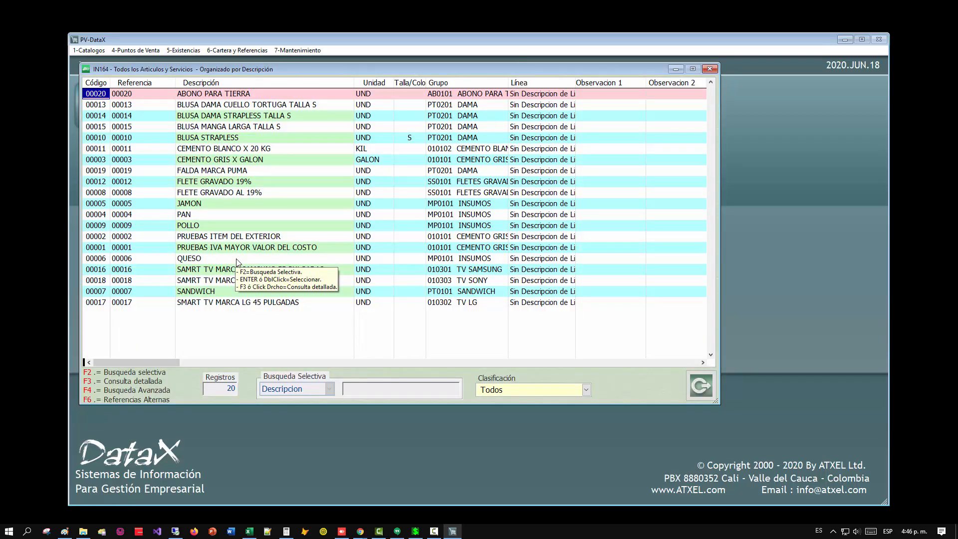
{"action": "key", "text": "Down"}
{"action": "key", "text": "Down"}
{"action": "key", "text": "Down"}
{"action": "key", "text": "Down"}
{"action": "key", "text": "Down"}
{"action": "key", "text": "Down"}
{"action": "key", "text": "Down"}
{"action": "key", "text": "Down"}
{"action": "key", "text": "Down"}
{"action": "key", "text": "Down"}
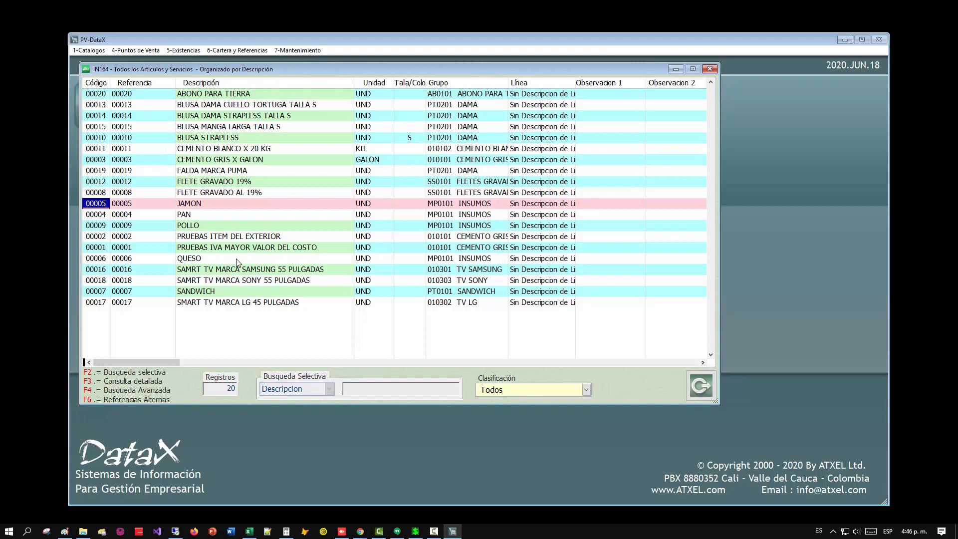
{"action": "key", "text": "Down"}
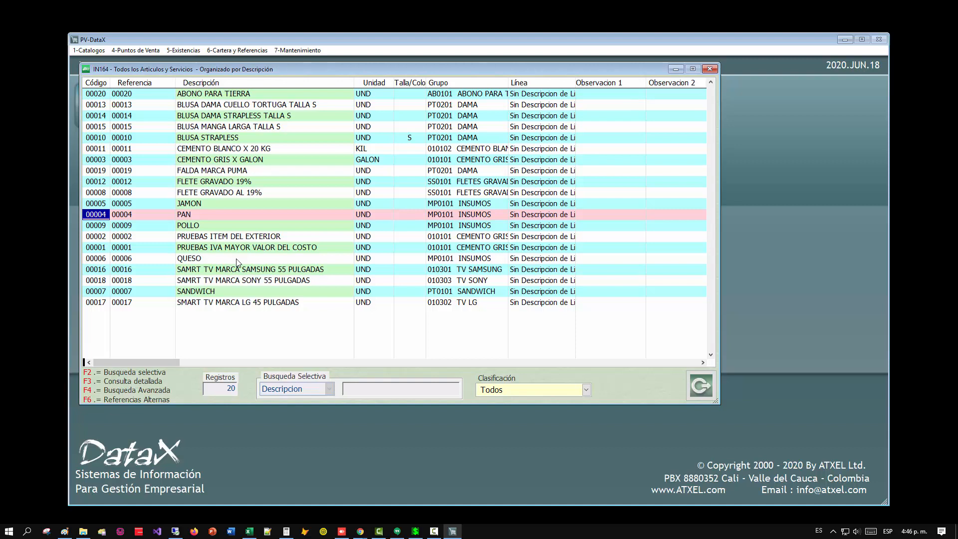
{"action": "key", "text": "Return"}
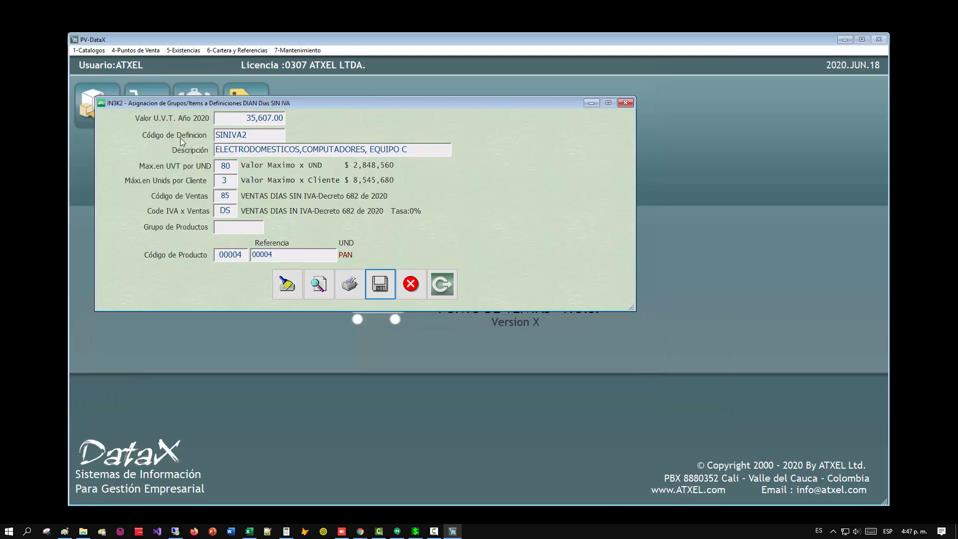
Save the assignment of product 00004 PAN to definition SINIVA2.
{"action": "mouse_move", "coordinate": [283, 139]}
{"action": "left_click", "coordinate": [383, 290]}
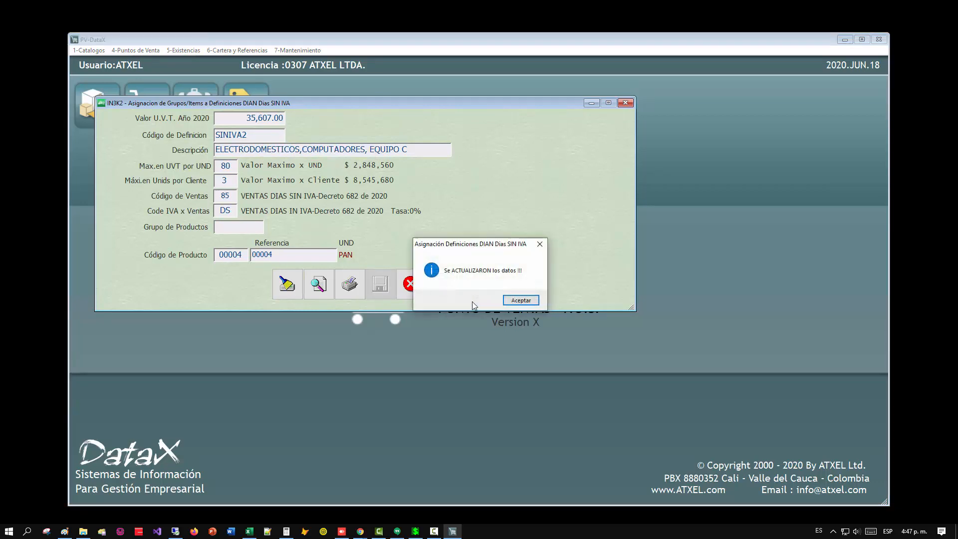
{"action": "left_click", "coordinate": [470, 301]}
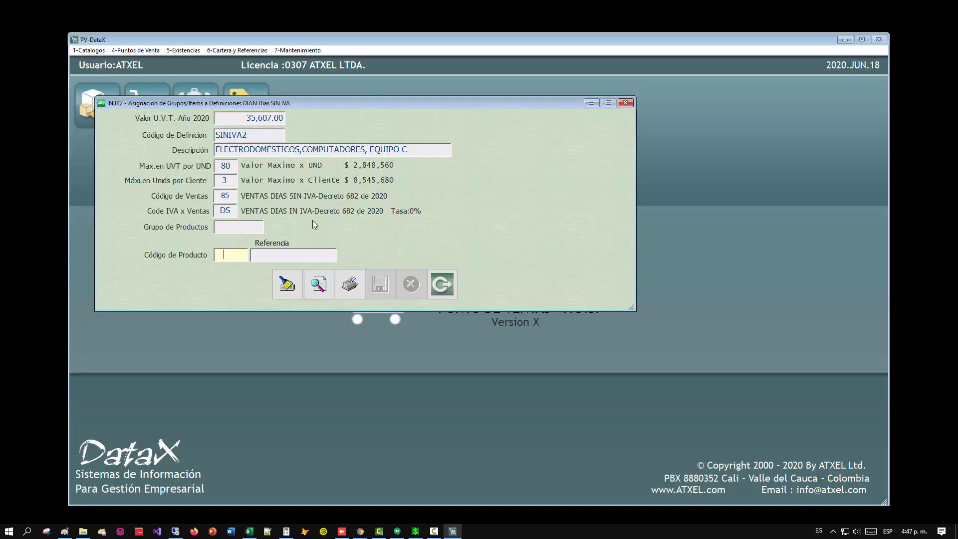
Consult the assignments list, widen its Descripción column, check the record for article 00004 PAN, and close the list.
{"action": "left_click", "coordinate": [322, 287]}
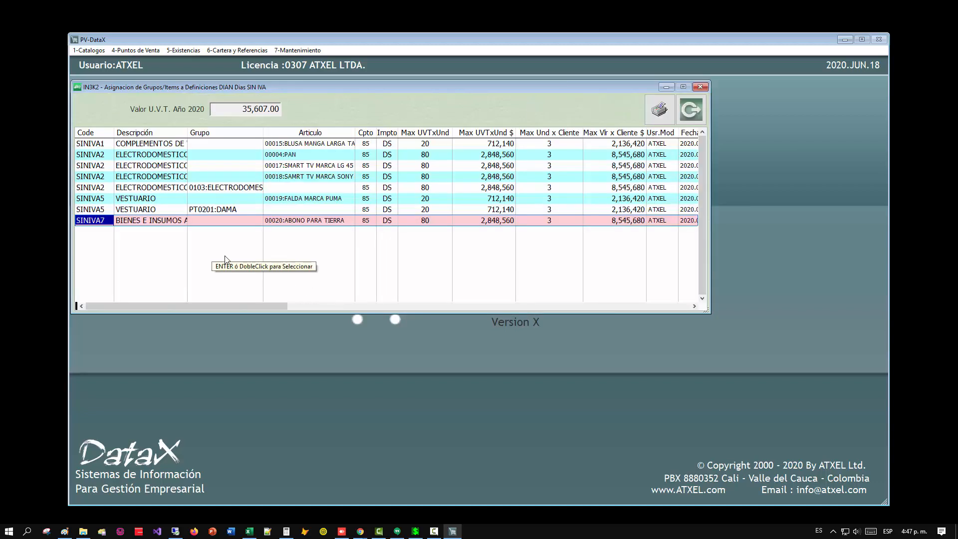
{"action": "left_click_drag", "start_coordinate": [187, 133], "coordinate": [282, 132]}
{"action": "left_click", "coordinate": [321, 153]}
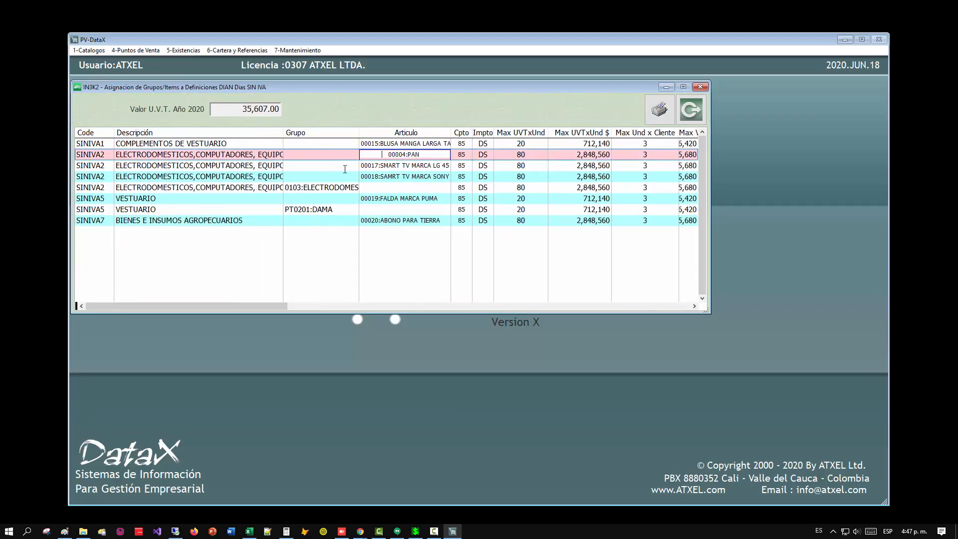
{"action": "left_click_drag", "start_coordinate": [369, 164], "coordinate": [307, 156]}
{"action": "left_click_drag", "start_coordinate": [288, 155], "coordinate": [346, 156]}
{"action": "left_click", "coordinate": [385, 154]}
{"action": "left_click", "coordinate": [698, 120]}
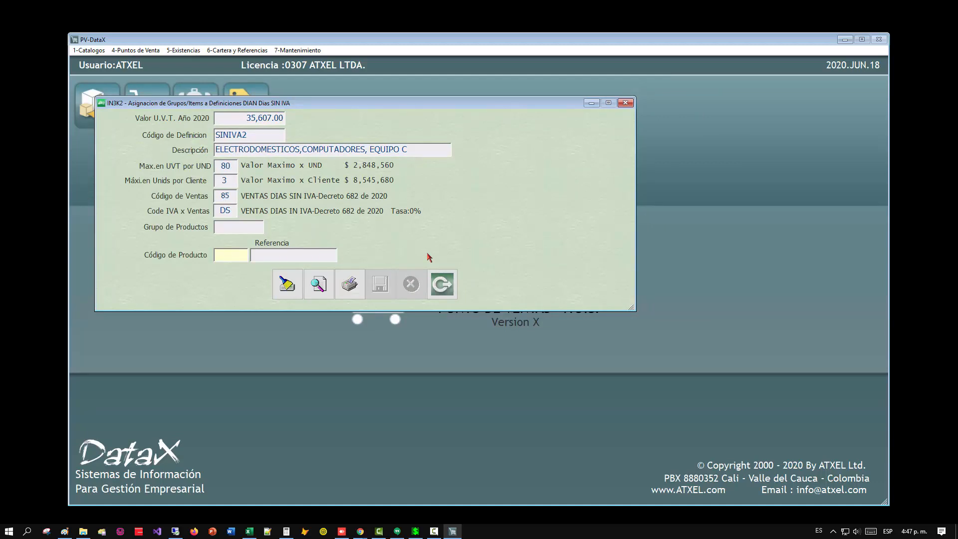
Close the assignment form and open the import of group and item assignments from Excel for the Decreto 682 VAT-free days.
{"action": "left_click", "coordinate": [440, 286]}
{"action": "key", "text": "alt+4"}
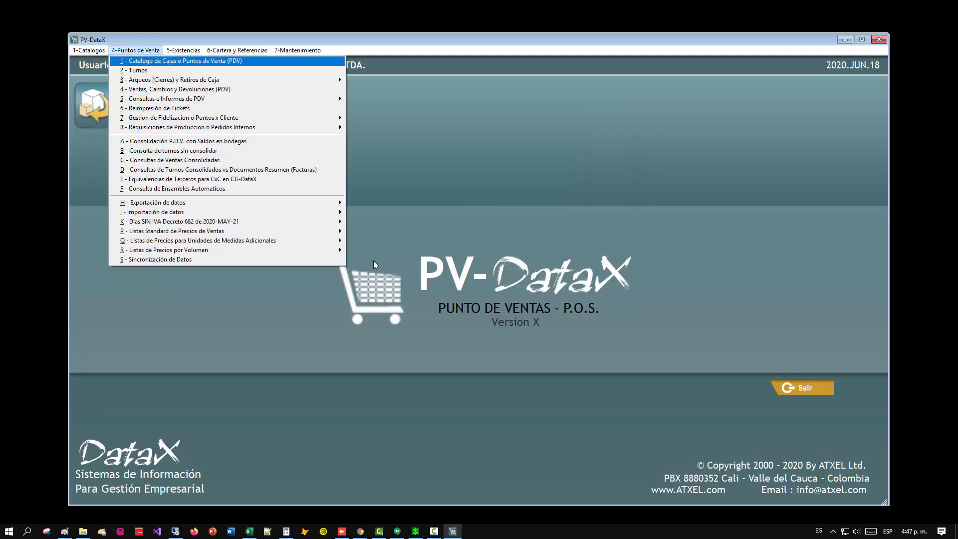
{"action": "mouse_move", "coordinate": [183, 224]}
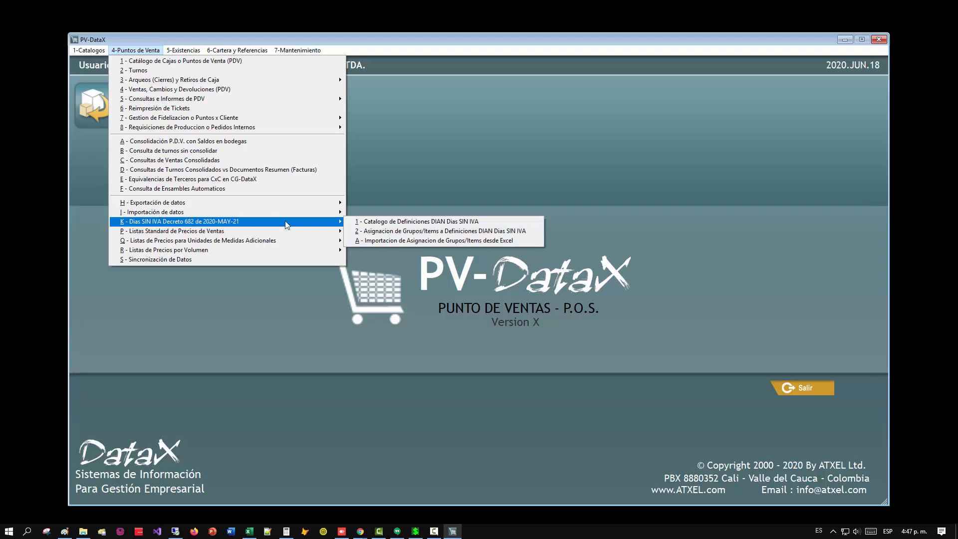
{"action": "left_click", "coordinate": [367, 241]}
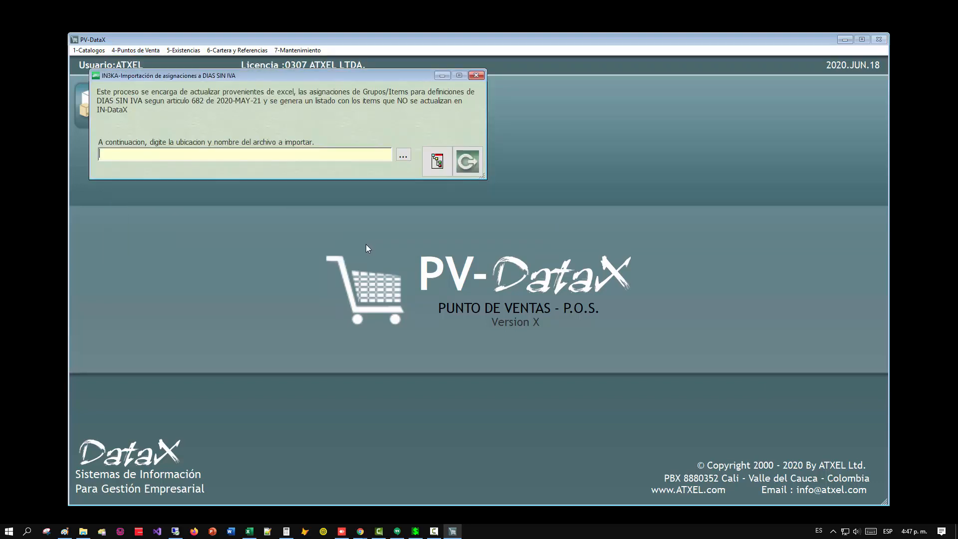
Display the structure required for the import file and highlight the CODIGO DEFINICION field in the listing.
{"action": "left_click", "coordinate": [435, 162]}
{"action": "left_click", "coordinate": [447, 283]}
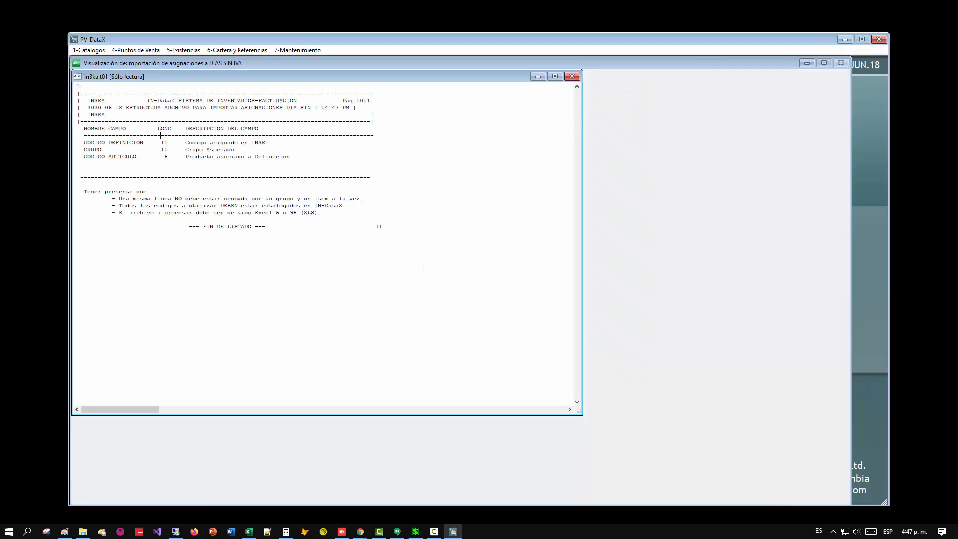
{"action": "left_click_drag", "start_coordinate": [84, 143], "coordinate": [155, 145]}
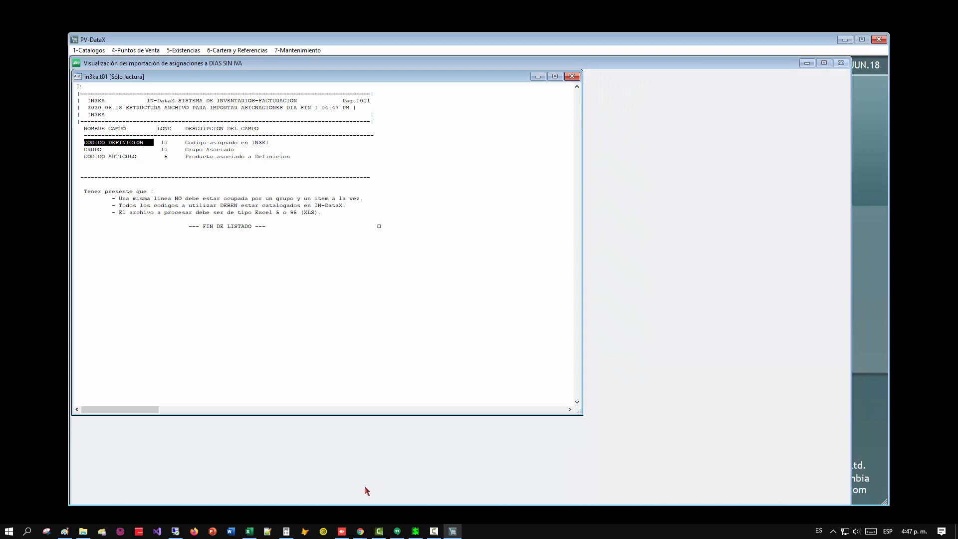
Switch to the dia_sin_iva.xls workbook in Excel and place its window beside the file structure listing.
{"action": "left_click", "coordinate": [249, 532]}
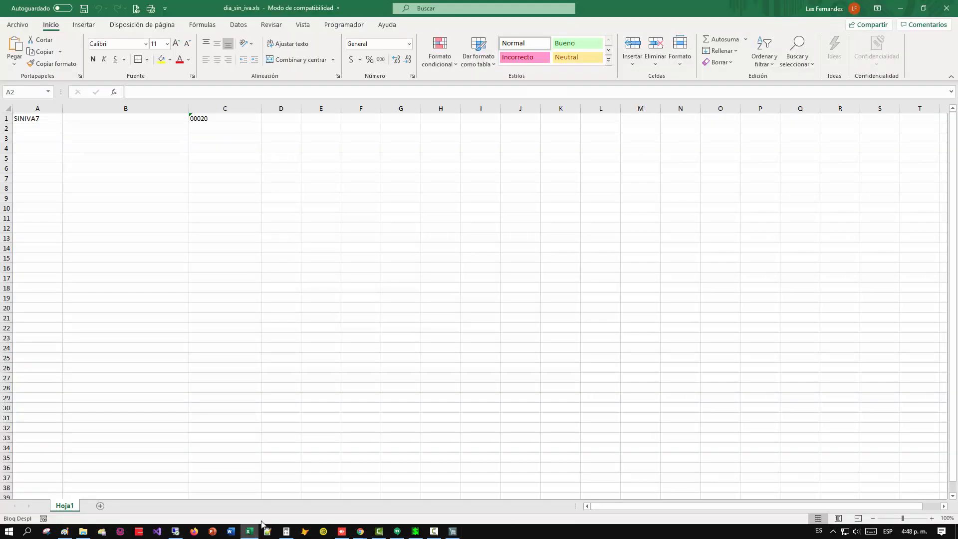
{"action": "left_click", "coordinate": [925, 11]}
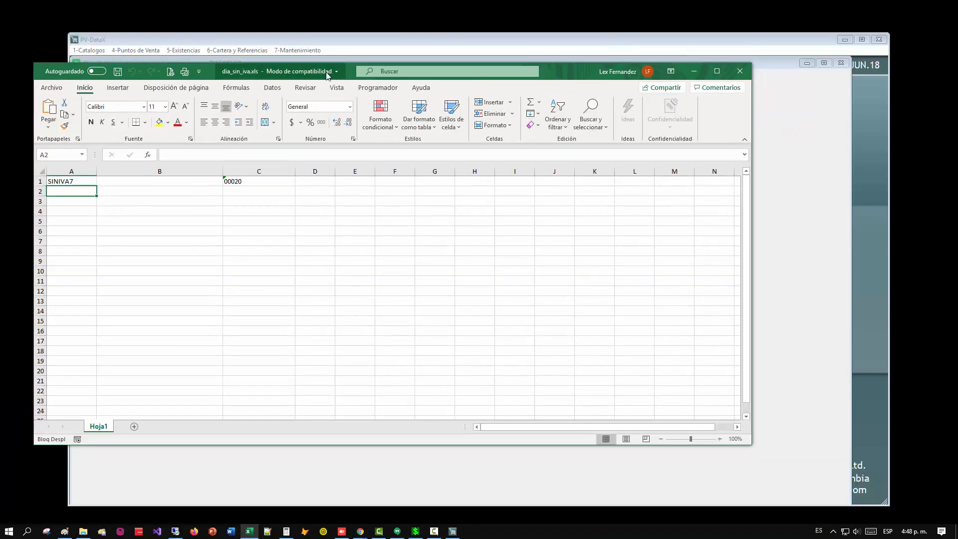
{"action": "left_click_drag", "start_coordinate": [583, 81], "coordinate": [909, 84]}
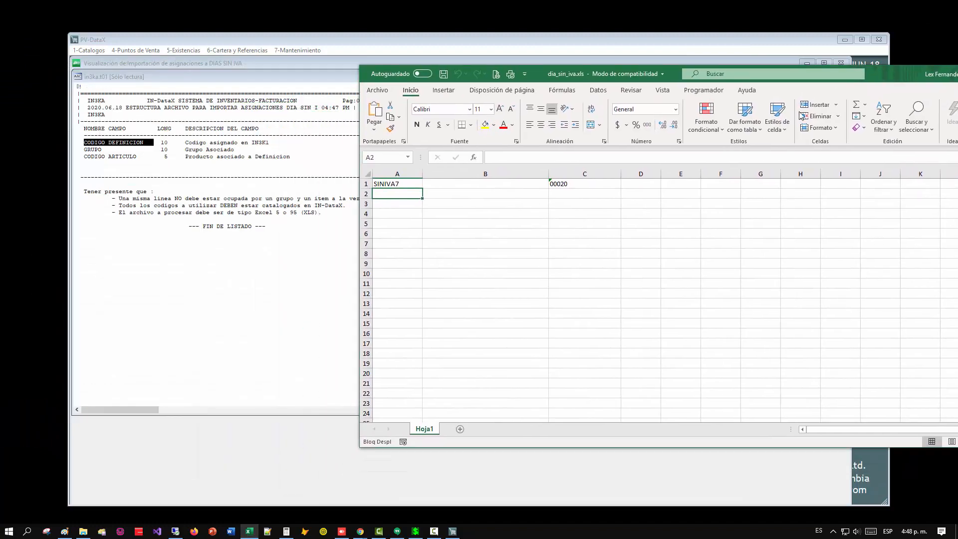
Insert a blank row above the SINIVA7 row and enter the heading "codi dian" in cell A1.
{"action": "left_click", "coordinate": [360, 184]}
{"action": "right_click", "coordinate": [366, 185]}
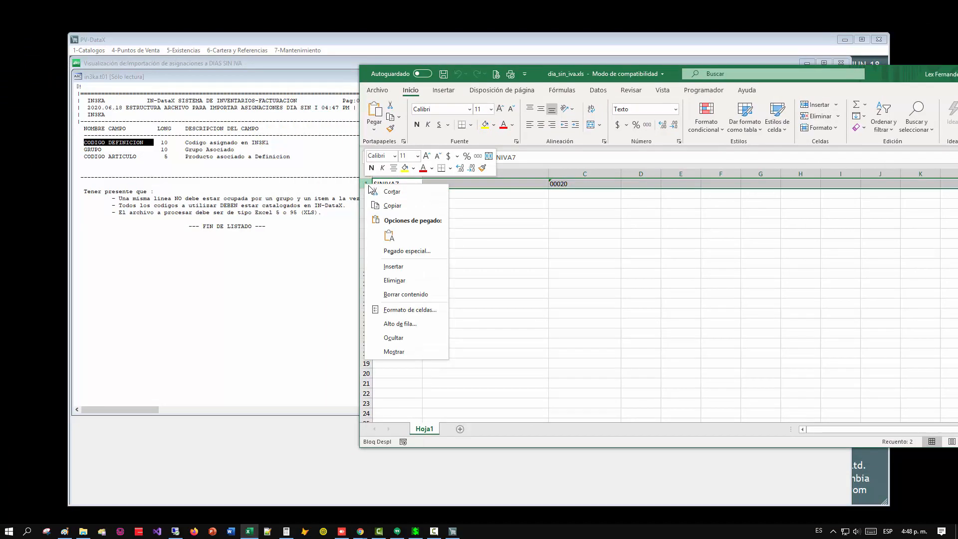
{"action": "left_click", "coordinate": [400, 266]}
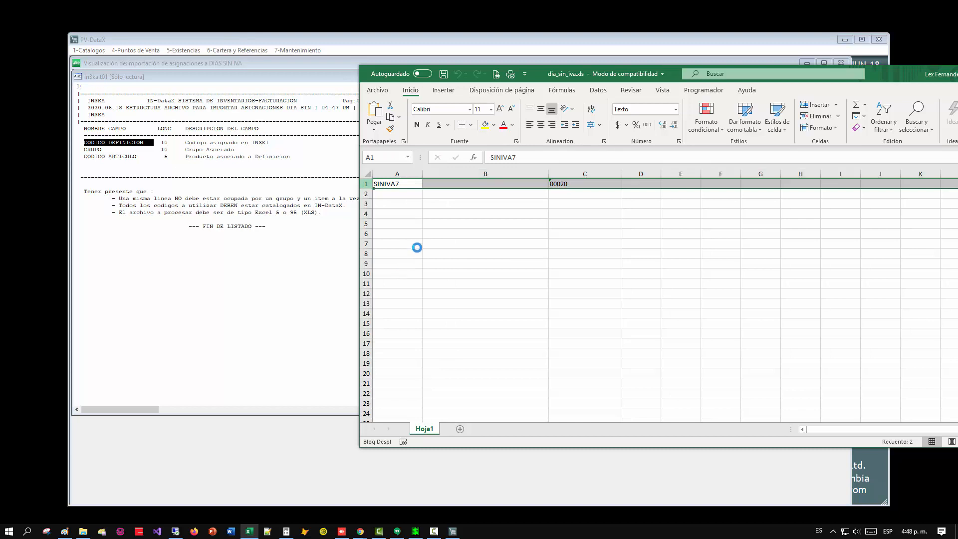
{"action": "left_click", "coordinate": [390, 185]}
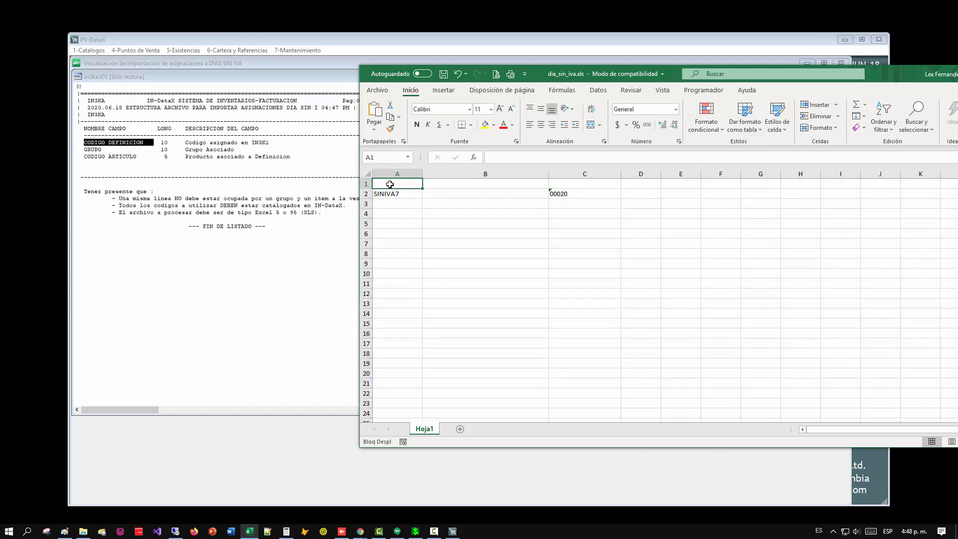
{"action": "type", "text": "codi fe"}
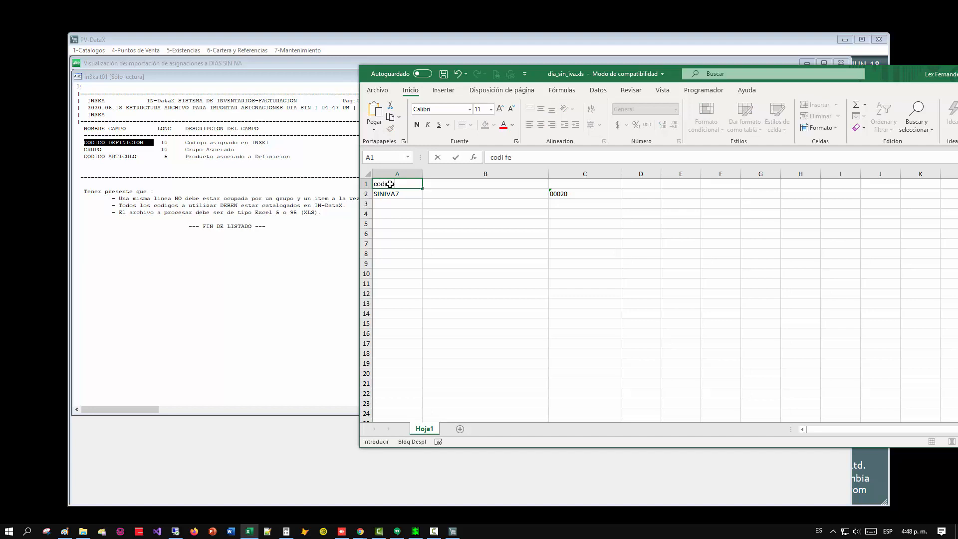
{"action": "key", "text": "BackSpace"}
{"action": "key", "text": "BackSpace"}
{"action": "type", "text": "dian"}
Shift the workbook fully into view and enter the heading "grupo articulo" in cell B1.
{"action": "left_click", "coordinate": [444, 184]}
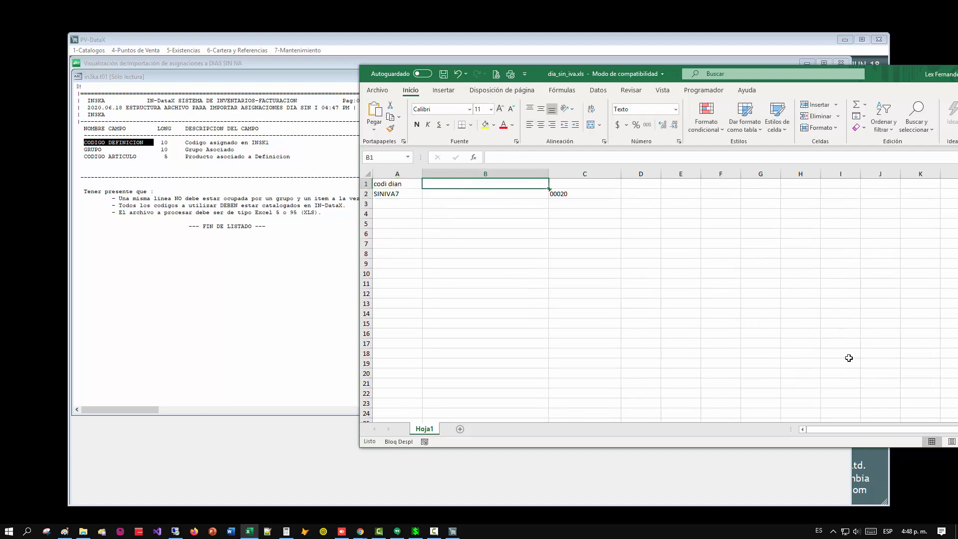
{"action": "left_click_drag", "start_coordinate": [771, 70], "coordinate": [652, 71]}
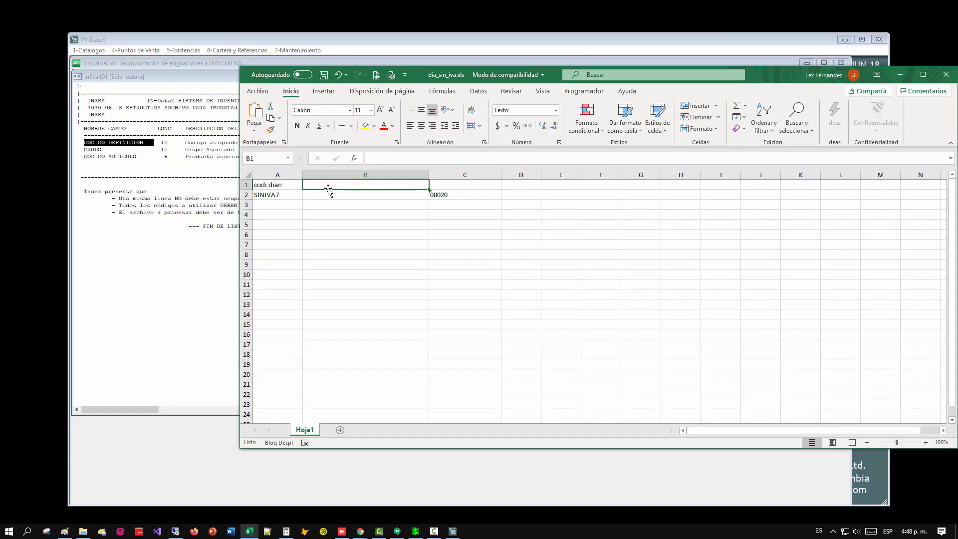
{"action": "type", "text": "grupo a"}
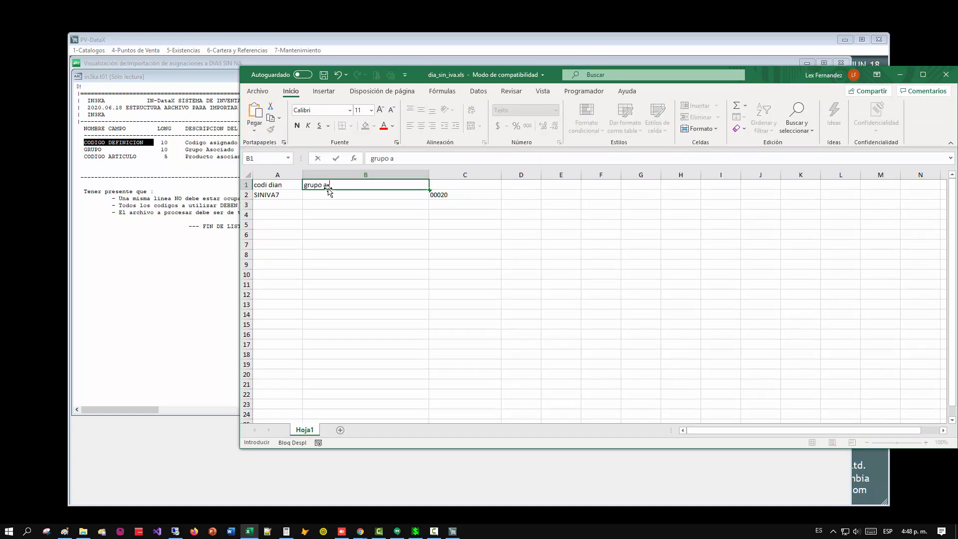
{"action": "type", "text": "rticulol"}
{"action": "key", "text": "BackSpace"}
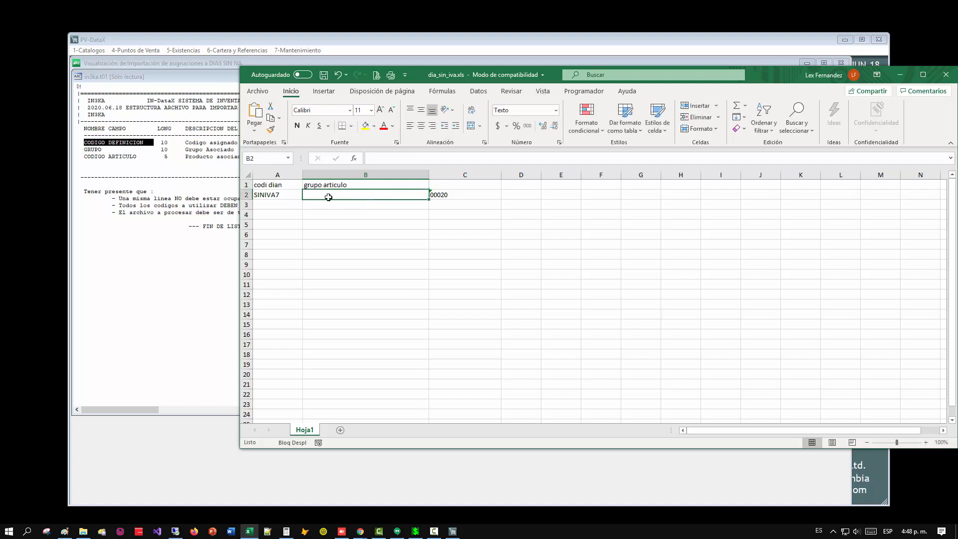
Clear the product code from cell C2 of the SINIVA7 row and select its group cell B2.
{"action": "left_click", "coordinate": [446, 196]}
{"action": "key", "text": "Delete"}
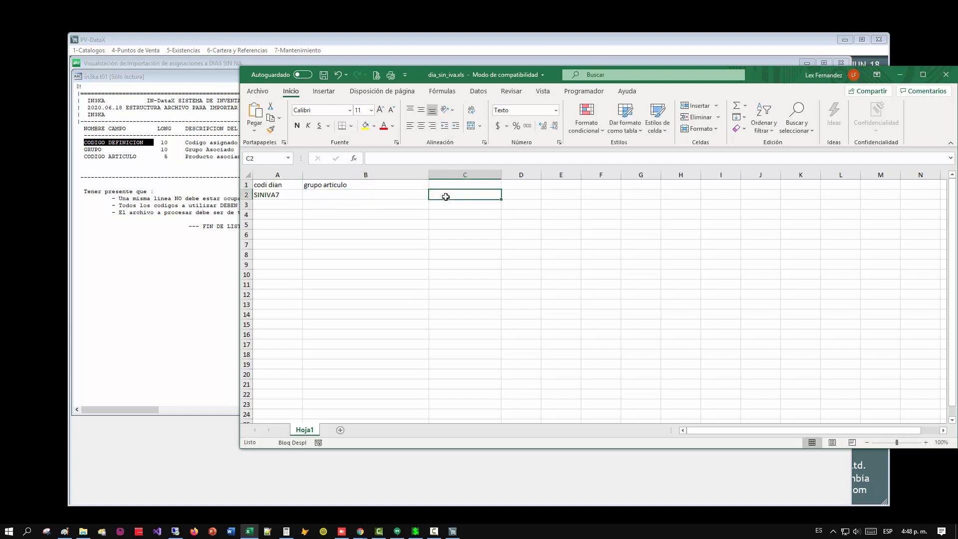
{"action": "left_click", "coordinate": [374, 197]}
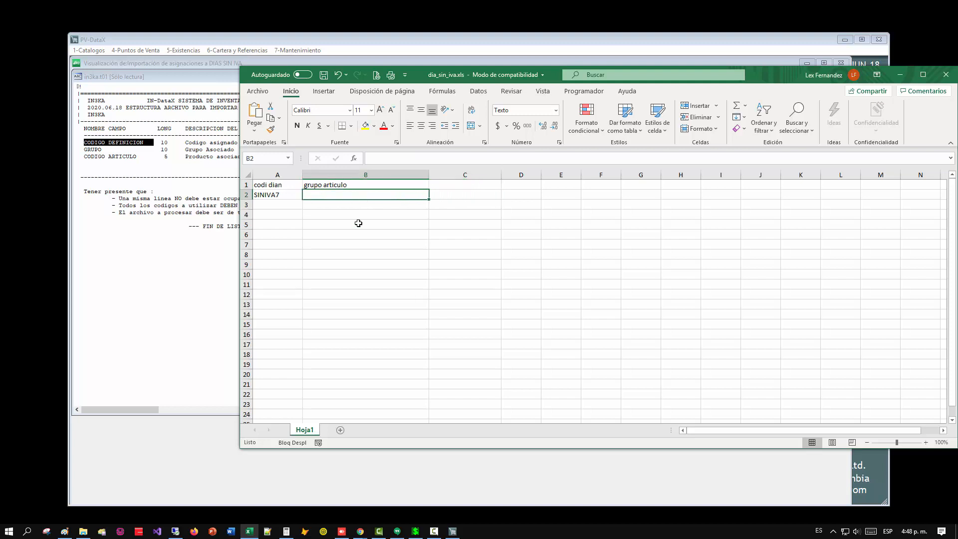
Switch to DataX, open another Punto de Ventas session, and consult the article groups list.
{"action": "left_click", "coordinate": [416, 531]}
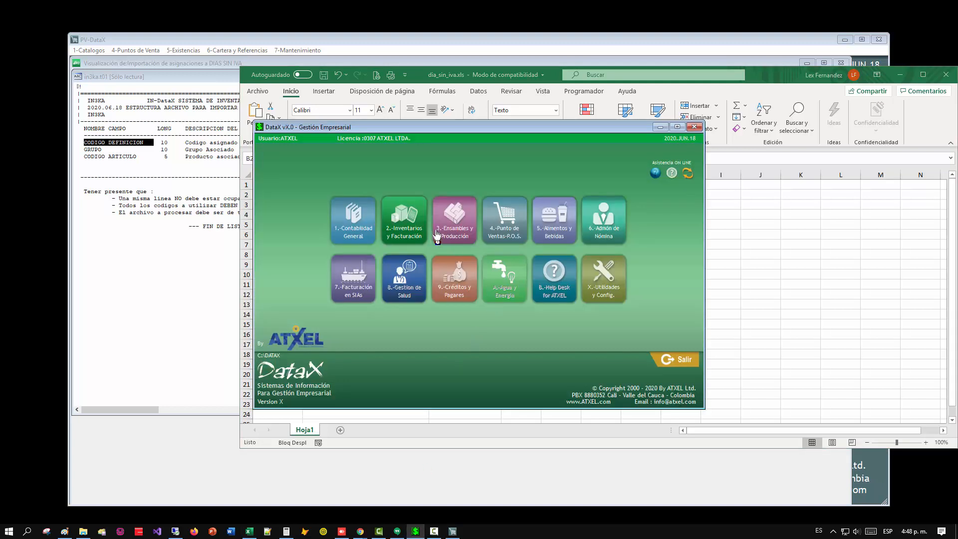
{"action": "left_click", "coordinate": [498, 232]}
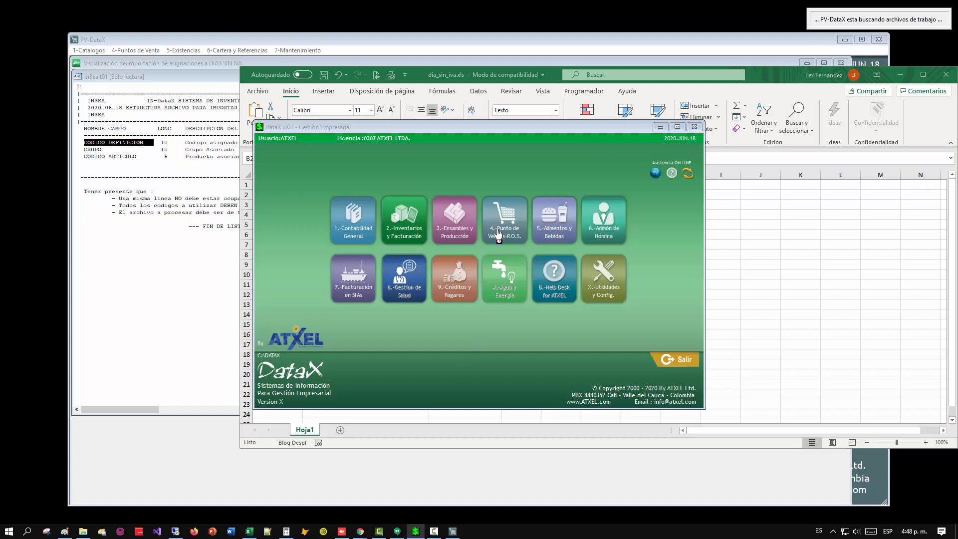
{"action": "key", "text": "alt+1"}
{"action": "key", "text": "5"}
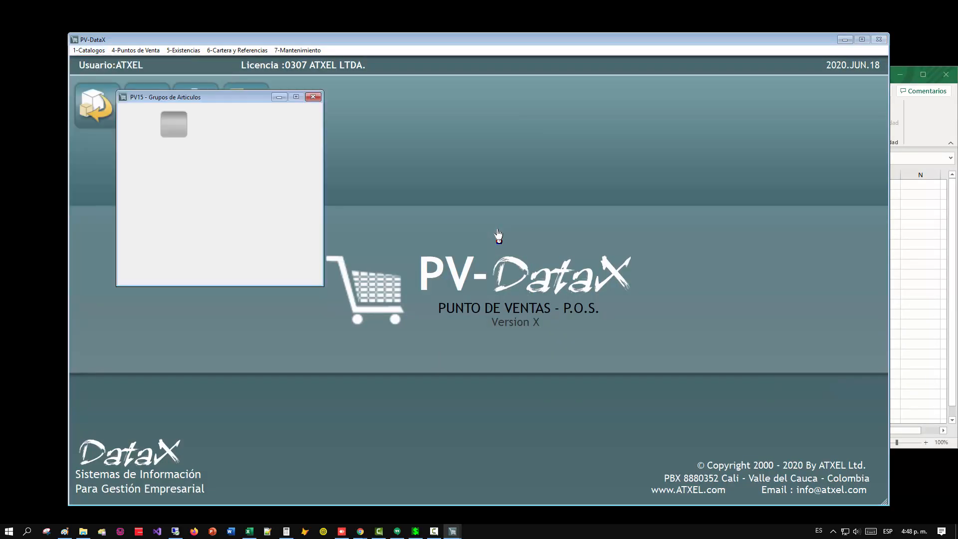
{"action": "left_click", "coordinate": [249, 202]}
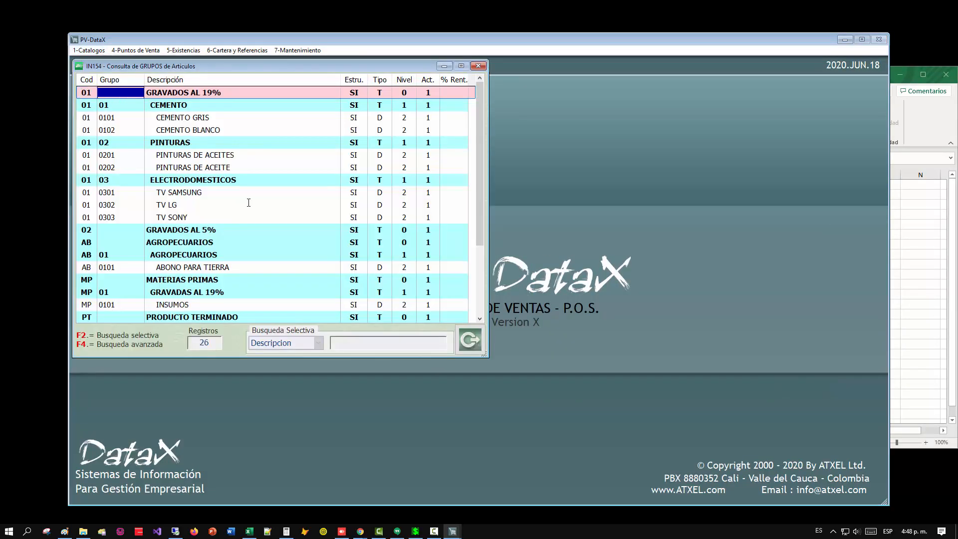
Place the article groups list beside the workbook and check the code and group of CEMENTO GRIS.
{"action": "left_click_drag", "start_coordinate": [210, 44], "coordinate": [628, 85]}
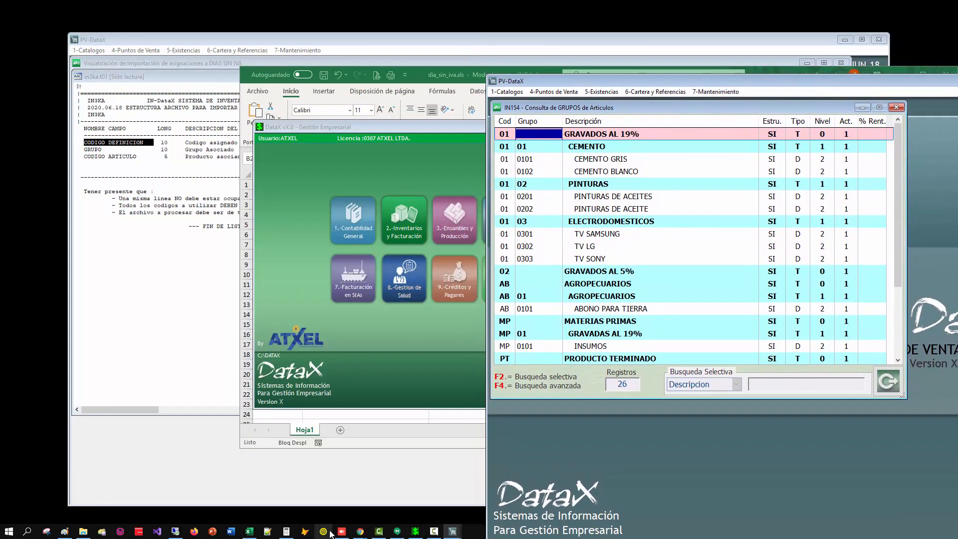
{"action": "left_click", "coordinate": [436, 531]}
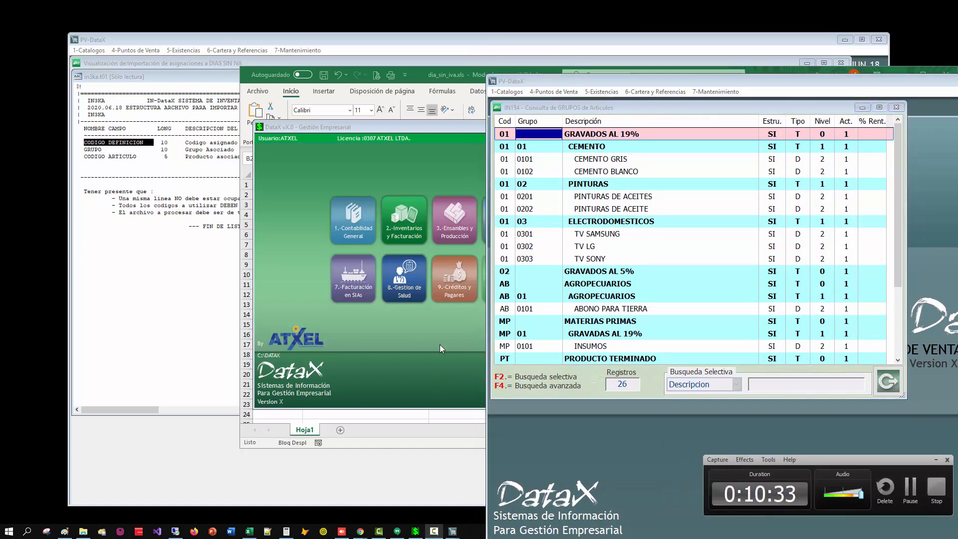
{"action": "left_click", "coordinate": [538, 160]}
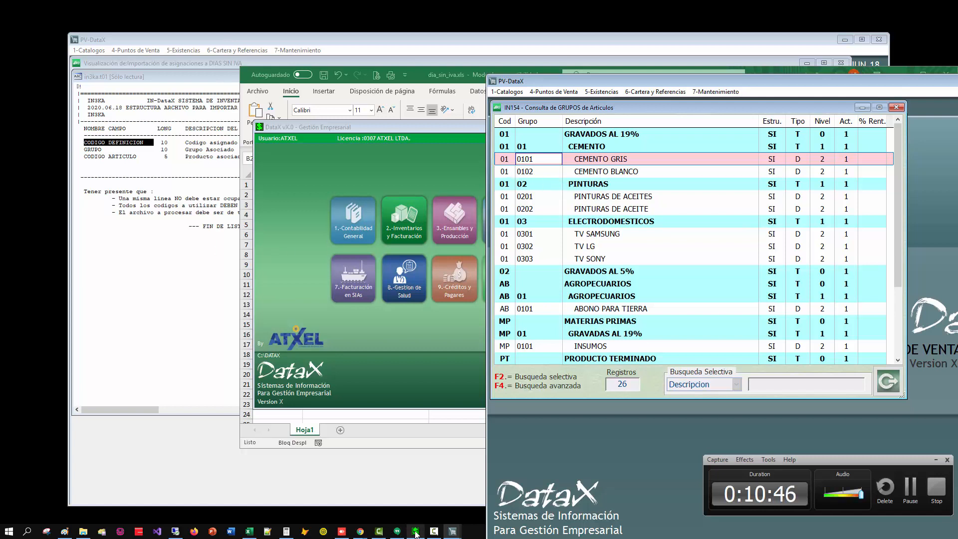
{"action": "left_click", "coordinate": [249, 531]}
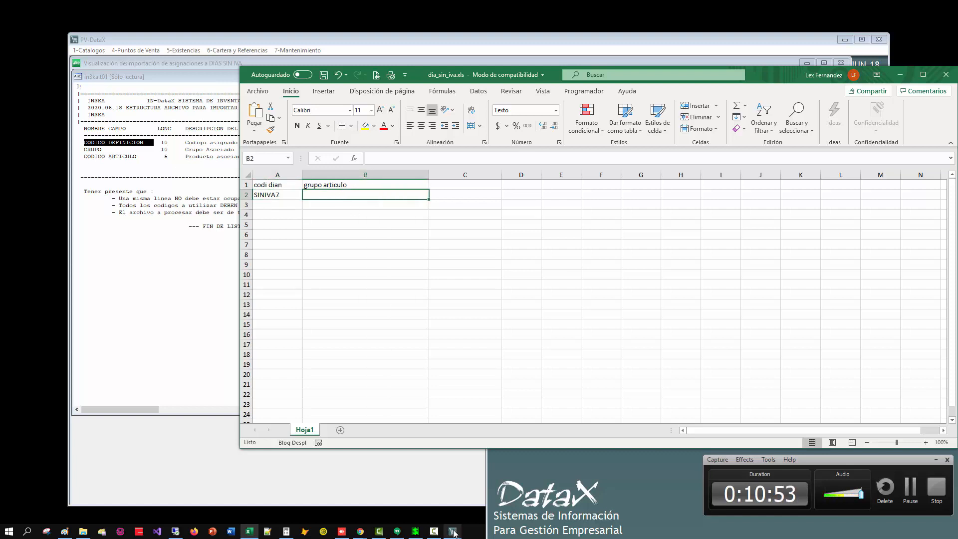
{"action": "mouse_move", "coordinate": [453, 531]}
{"action": "left_click", "coordinate": [481, 486]}
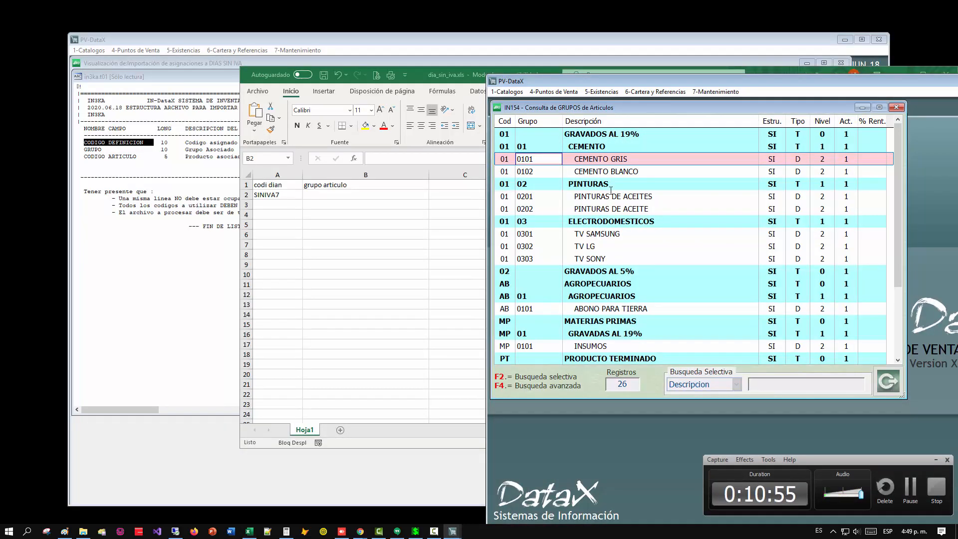
{"action": "left_click", "coordinate": [506, 160]}
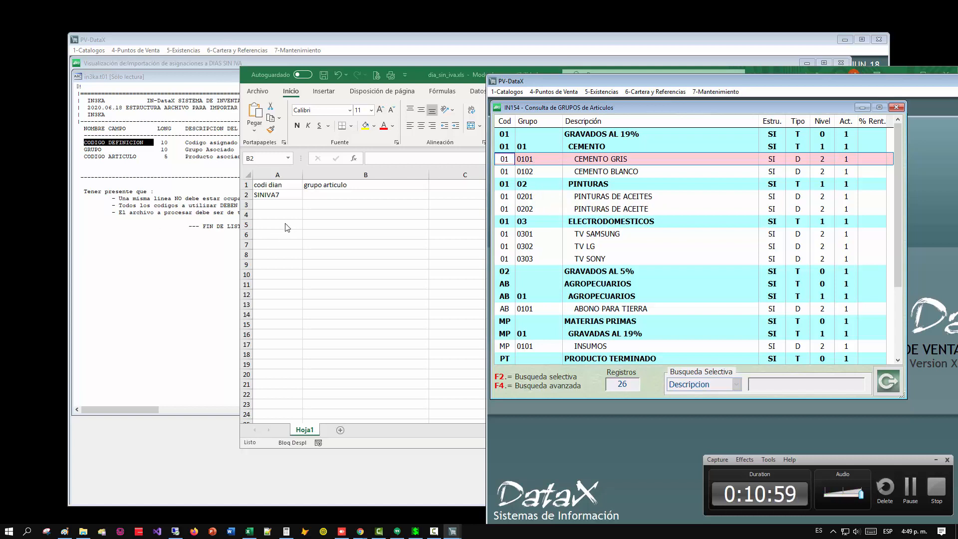
Enter group code 010101 in cell B2 and 010102 in cell B3 of the dia_sin_iva.xls workbook.
{"action": "left_click", "coordinate": [323, 194]}
{"action": "type", "text": "01010"}
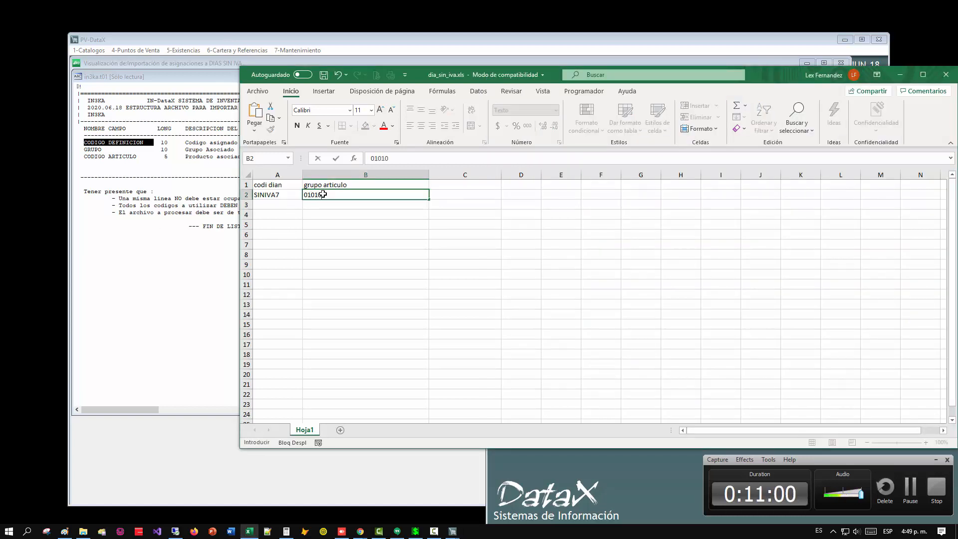
{"action": "type", "text": "1"}
{"action": "scroll", "coordinate": [322, 194], "scroll_direction": "down", "scroll_amount": 1}
{"action": "scroll", "coordinate": [323, 194], "scroll_direction": "up", "scroll_amount": 1}
{"action": "key", "text": "Return"}
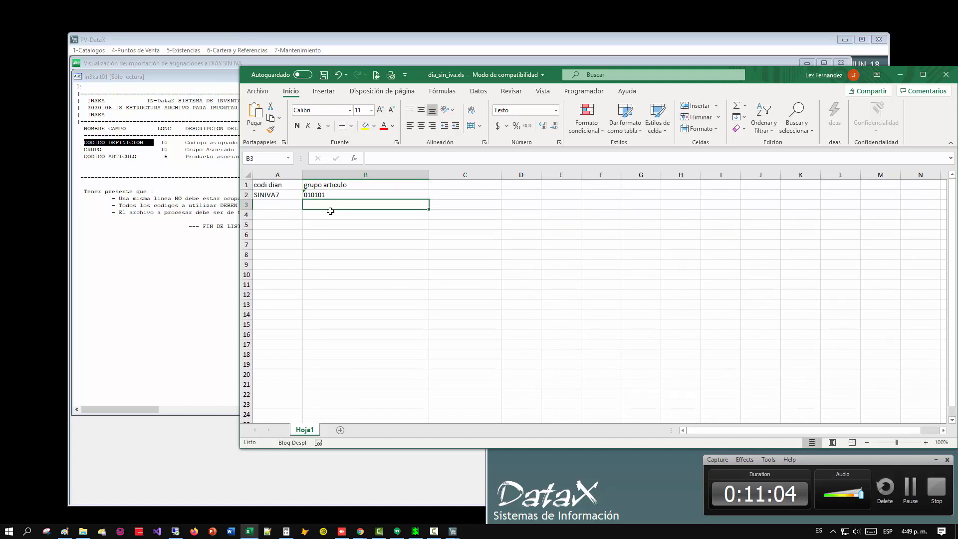
{"action": "type", "text": "010102"}
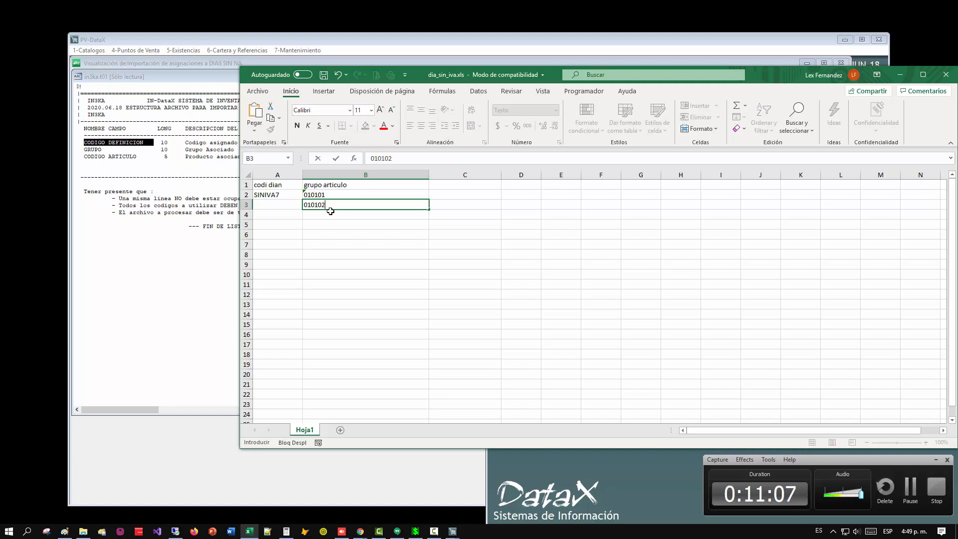
{"action": "key", "text": "Return"}
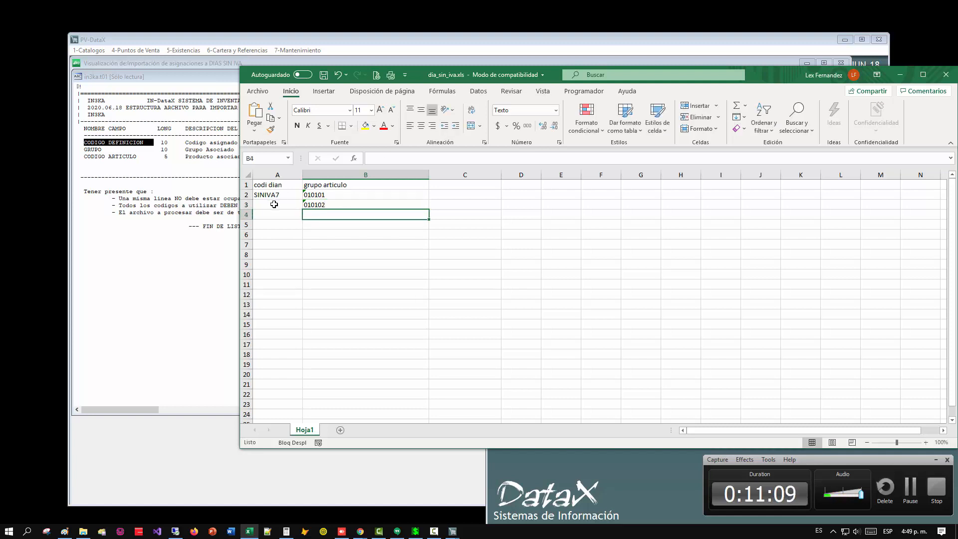
{"action": "left_click", "coordinate": [274, 205]}
Switch back to PV-DataX, close the article groups consultation and its menu, and return to the main screen.
{"action": "left_click", "coordinate": [163, 205]}
{"action": "mouse_move", "coordinate": [452, 531]}
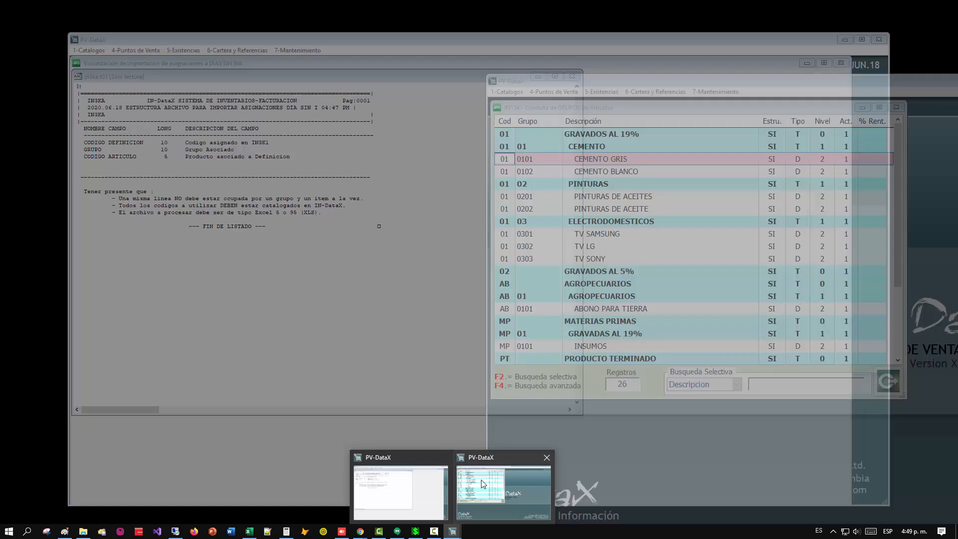
{"action": "left_click", "coordinate": [482, 483]}
{"action": "key", "text": "Escape"}
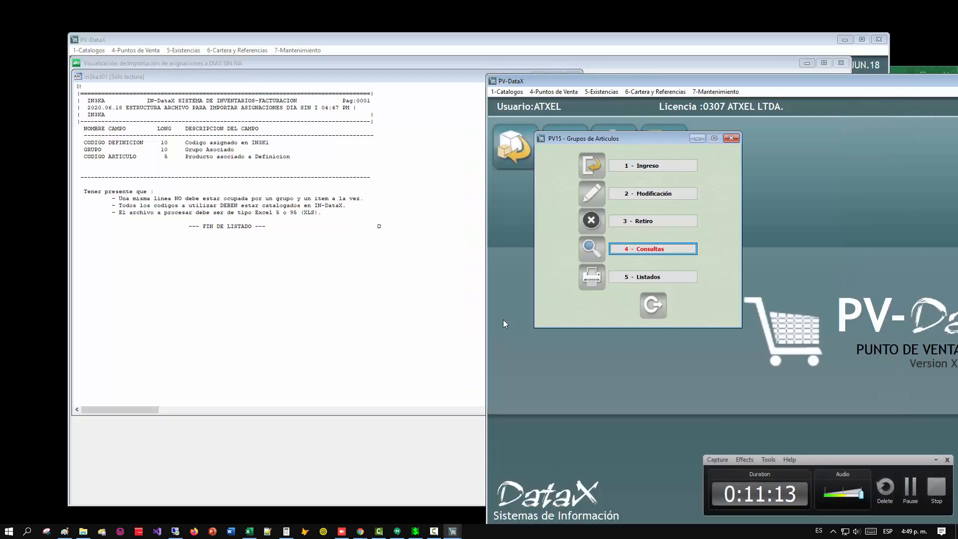
{"action": "key", "text": "Escape"}
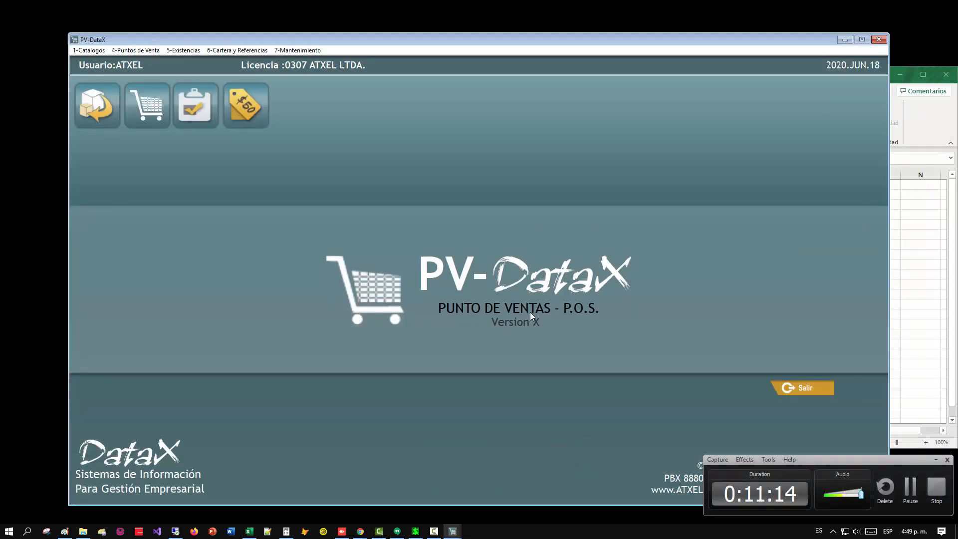
Consult the current group and item assignments to the DIAN Dias SIN IVA definitions with the description column widened, and close the consultation.
{"action": "key", "text": "alt+4"}
{"action": "key", "text": "k"}
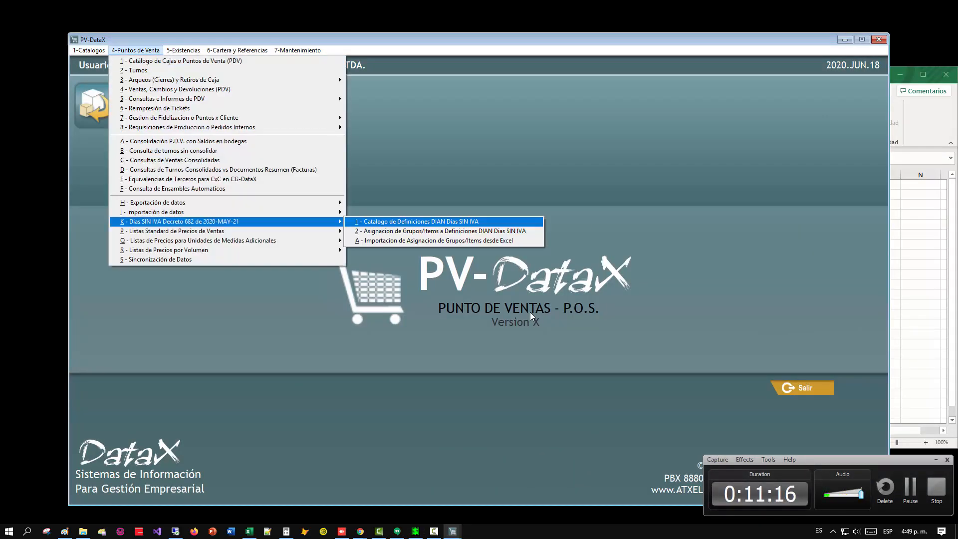
{"action": "key", "text": "2"}
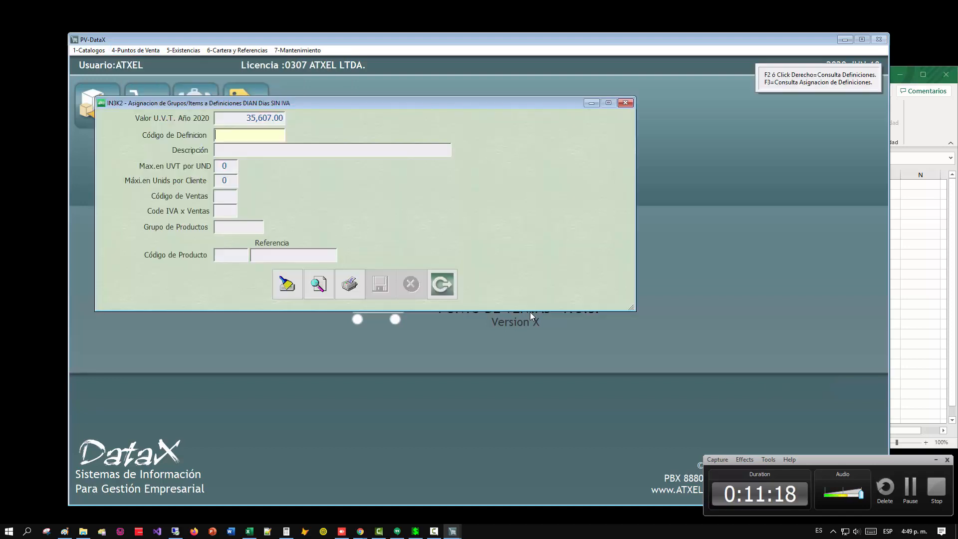
{"action": "left_click", "coordinate": [317, 283]}
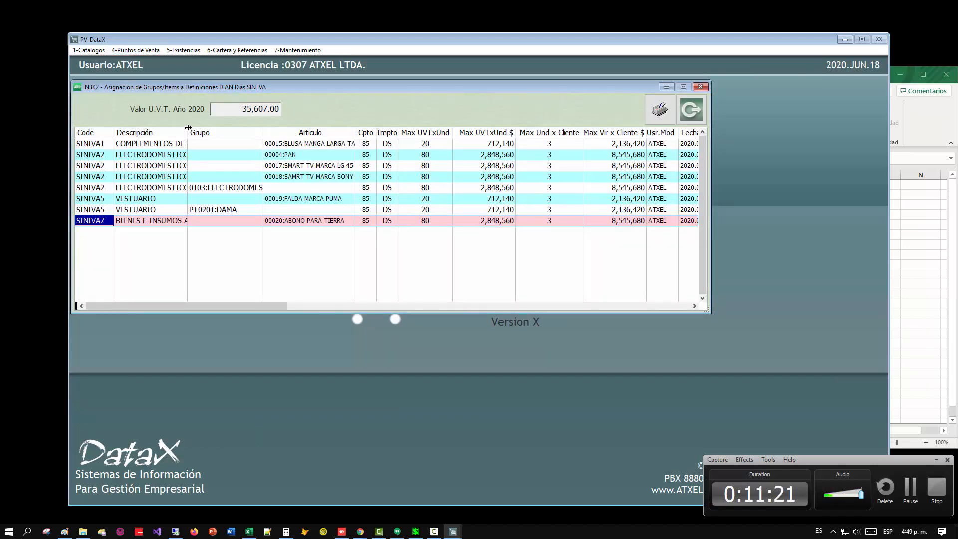
{"action": "left_click_drag", "start_coordinate": [189, 131], "coordinate": [211, 132]}
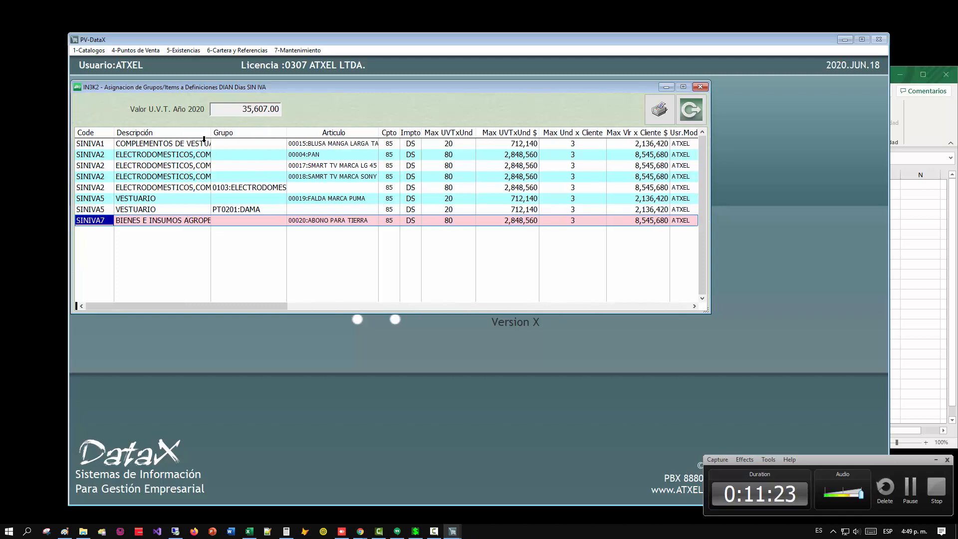
{"action": "scroll", "coordinate": [130, 156], "scroll_direction": "up", "scroll_amount": 1}
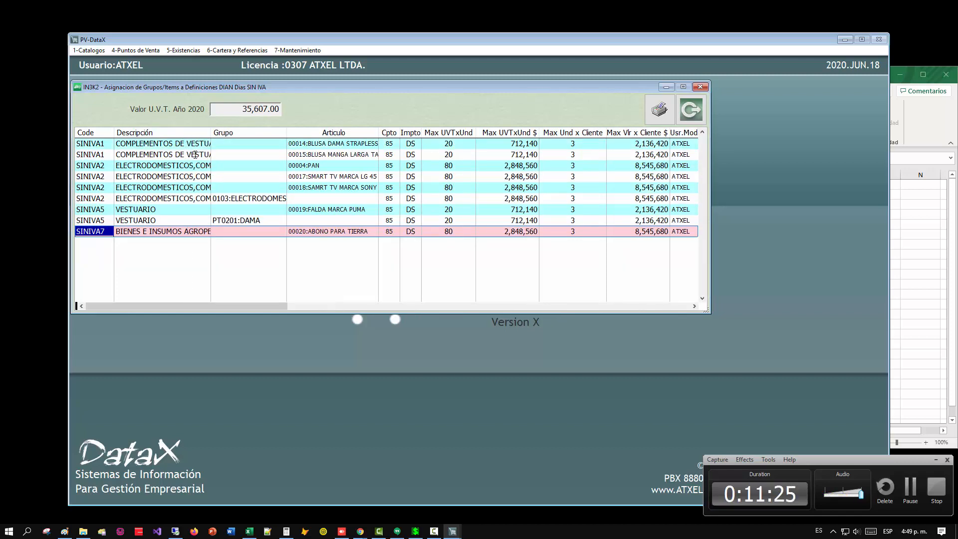
{"action": "key", "text": "Escape"}
{"action": "key", "text": "Escape"}
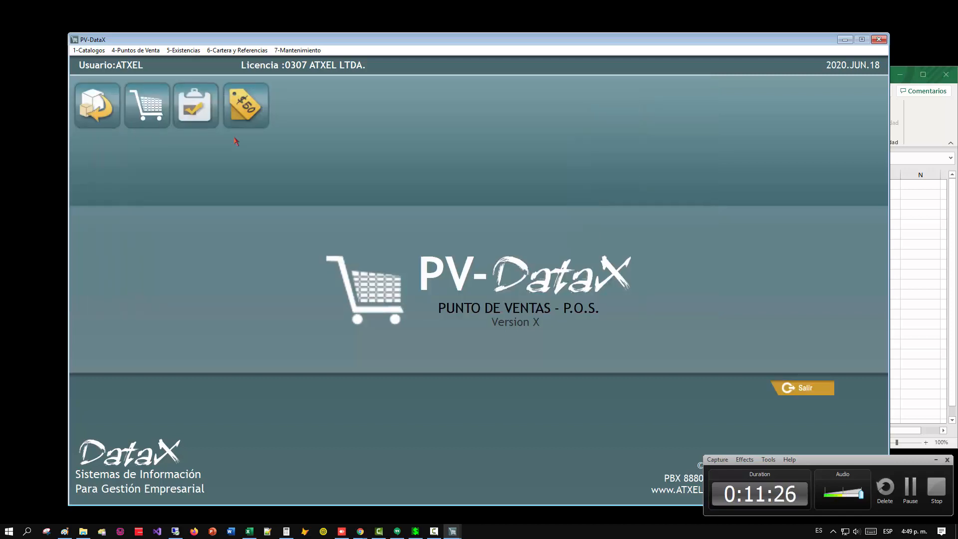
Consult the catalog of DIAN Dias SIN IVA definitions and widen its description column to read the full names.
{"action": "key", "text": "alt+4"}
{"action": "key", "text": "k"}
{"action": "key", "text": "1"}
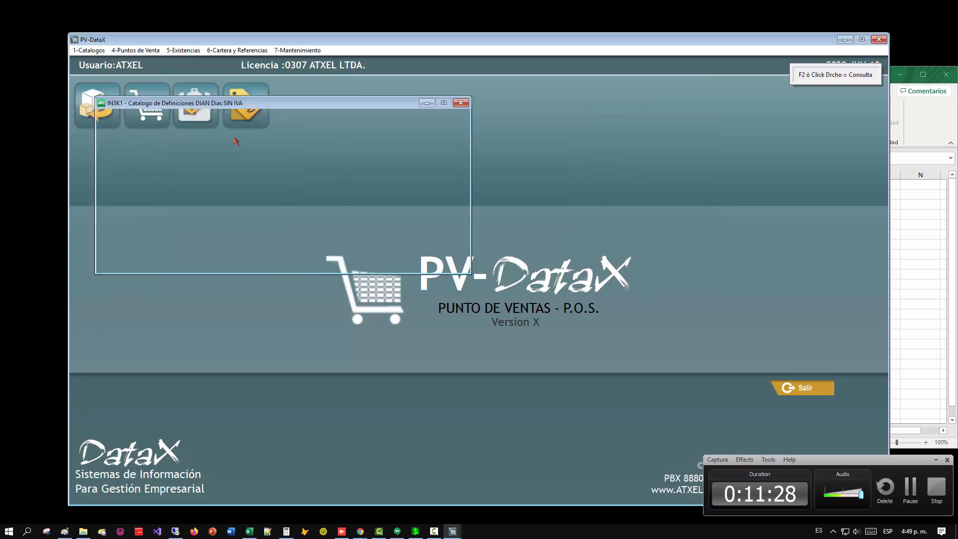
{"action": "left_click", "coordinate": [240, 256]}
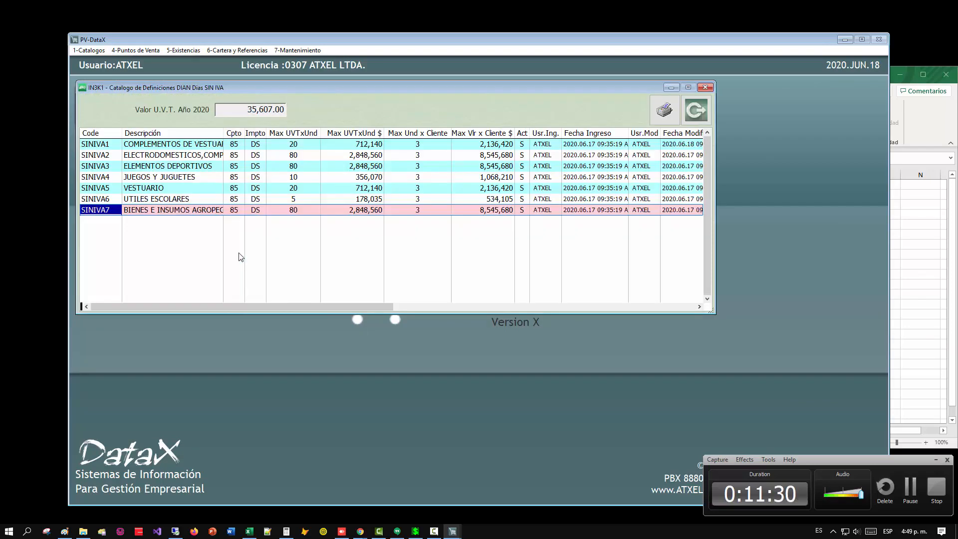
{"action": "left_click_drag", "start_coordinate": [223, 133], "coordinate": [261, 138]}
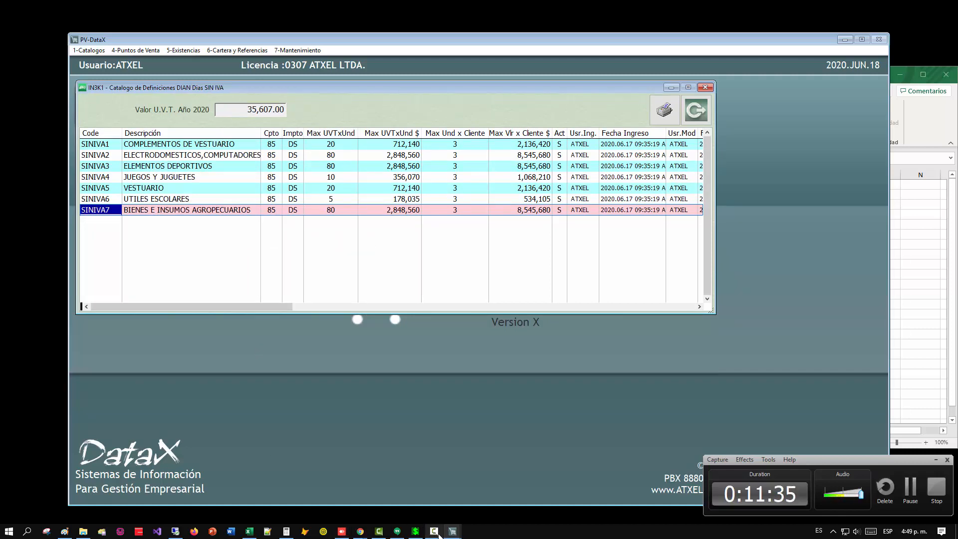
Switch to the dia_sin_iva.xls workbook in Excel and copy the definition code SINIVA7 from cell A2 to A3.
{"action": "mouse_move", "coordinate": [439, 535]}
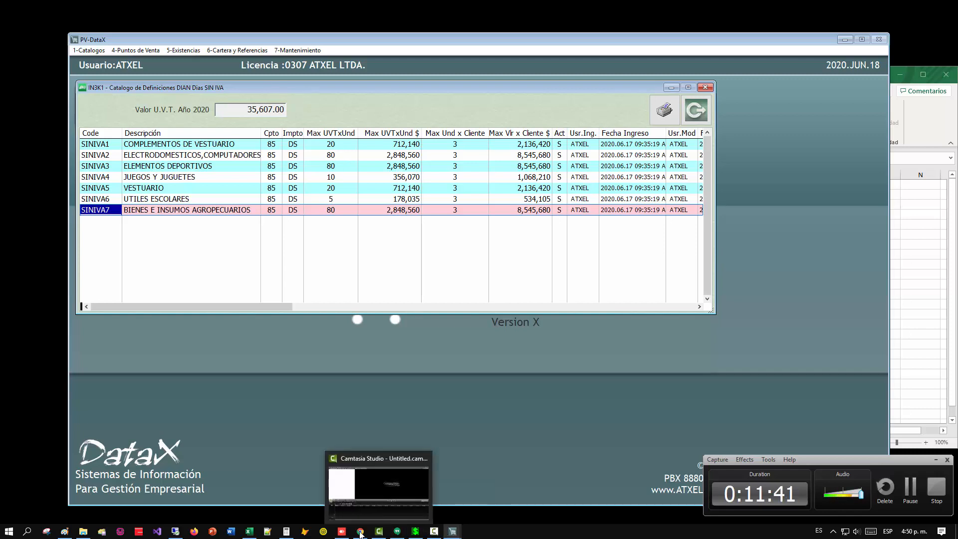
{"action": "left_click", "coordinate": [250, 532]}
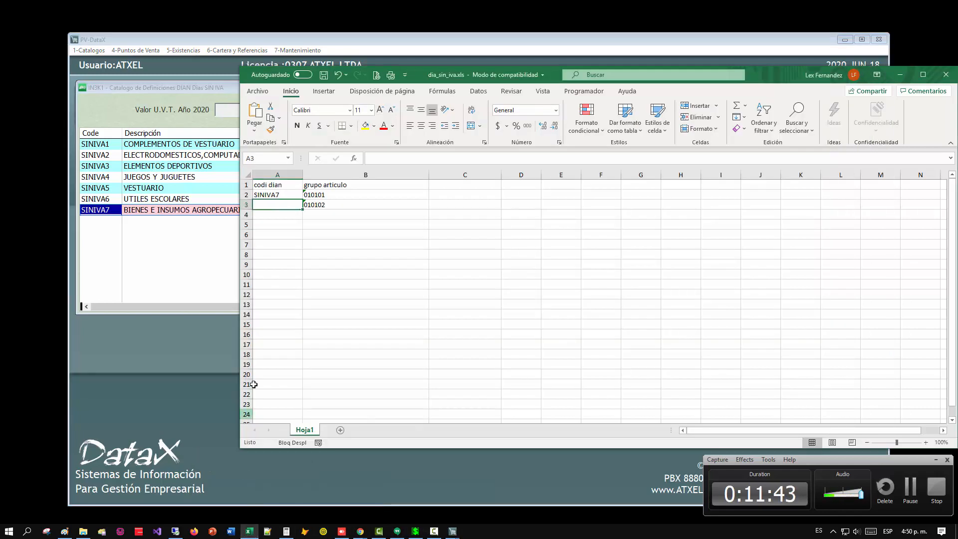
{"action": "left_click", "coordinate": [264, 196]}
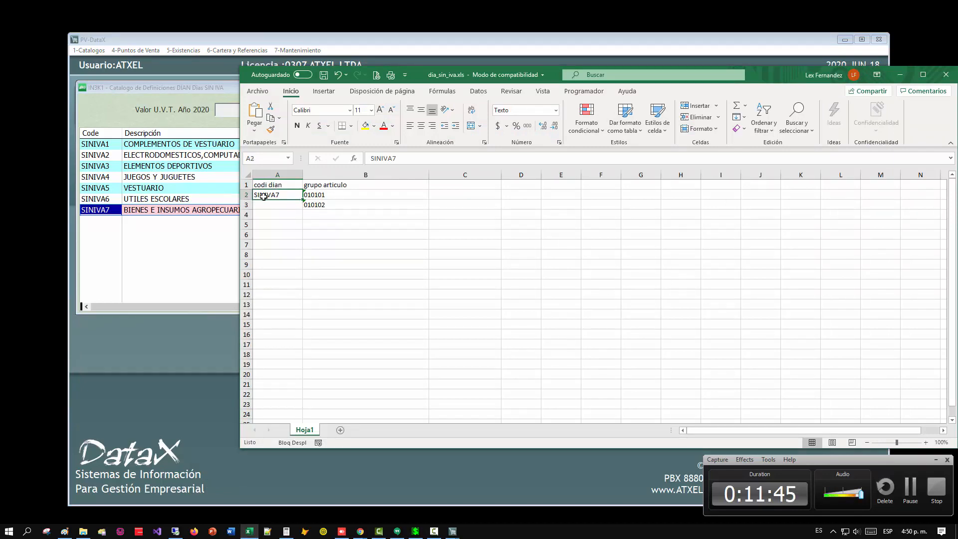
{"action": "key", "text": "ctrl+c"}
{"action": "left_click", "coordinate": [269, 205]}
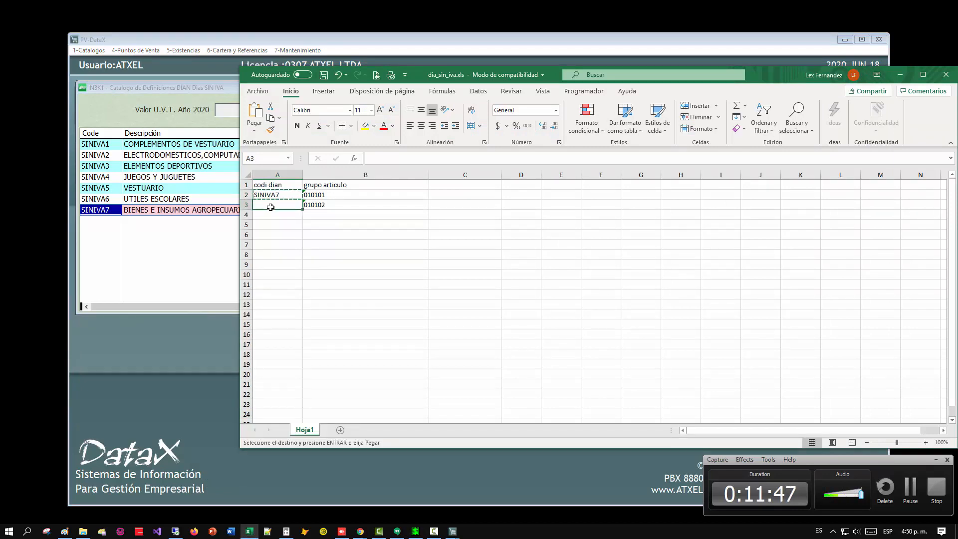
{"action": "key", "text": "ctrl+v"}
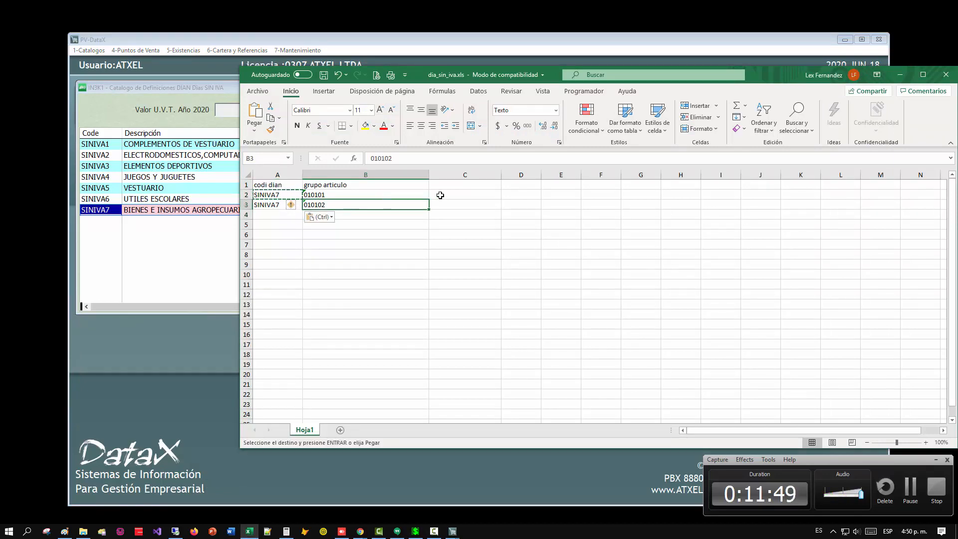
{"action": "left_click", "coordinate": [455, 184]}
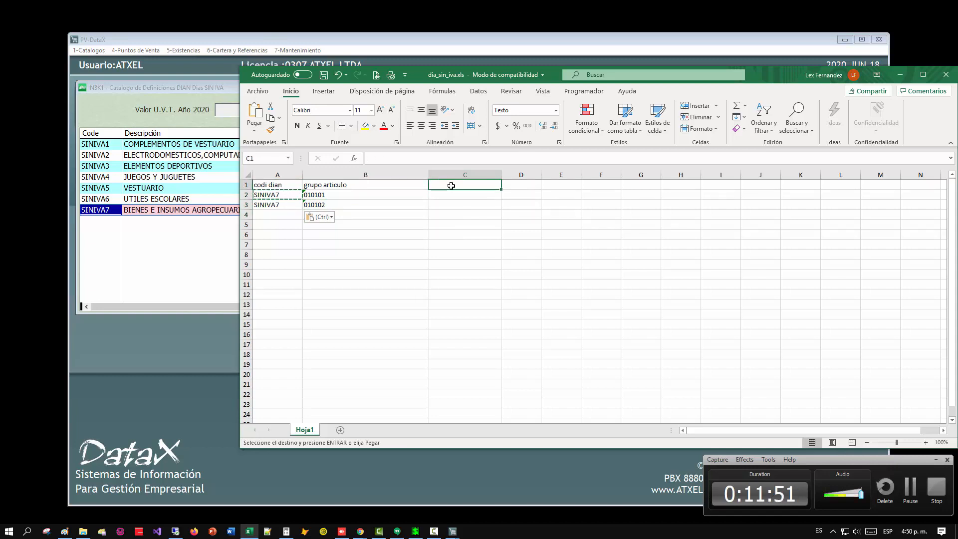
{"action": "type", "text": "cog"}
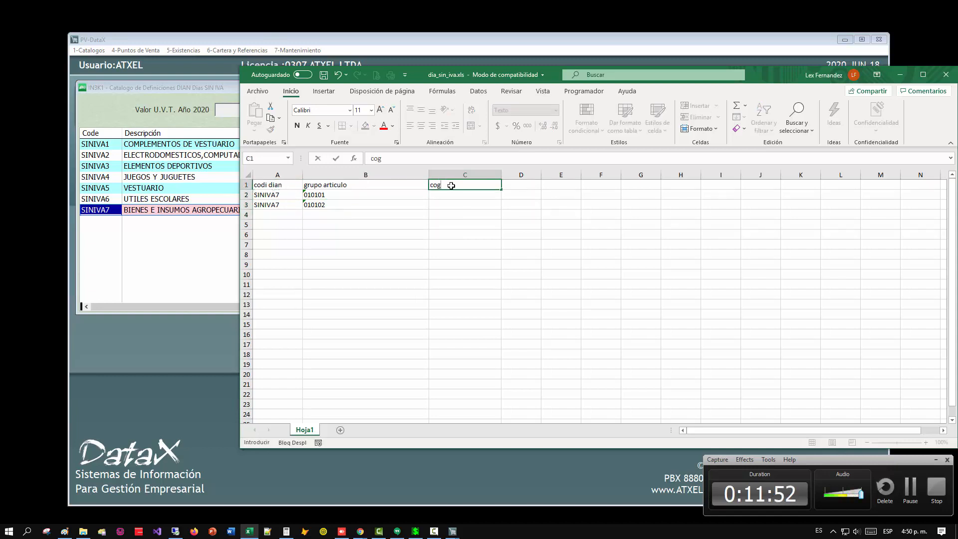
{"action": "left_click", "coordinate": [402, 197]}
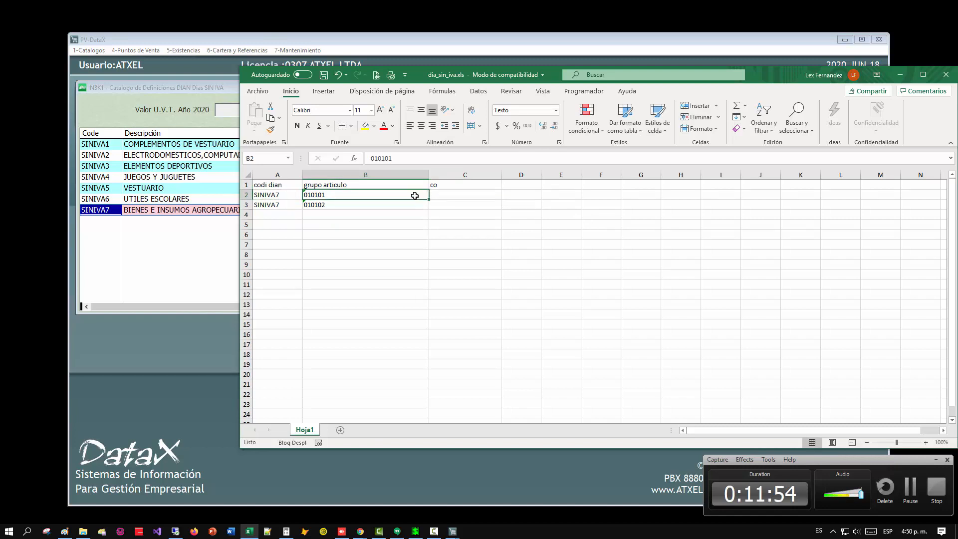
{"action": "left_click", "coordinate": [449, 184]}
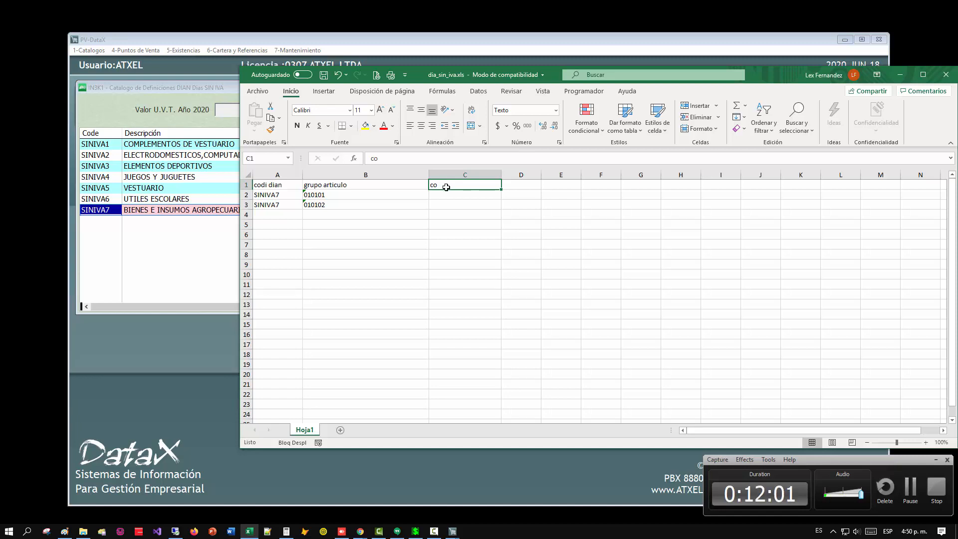
{"action": "key", "text": "Delete"}
Delete the empty rows 4 to 69 beneath the two data rows of the worksheet.
{"action": "left_click_drag", "start_coordinate": [247, 215], "coordinate": [279, 405]}
{"action": "right_click", "coordinate": [247, 304]}
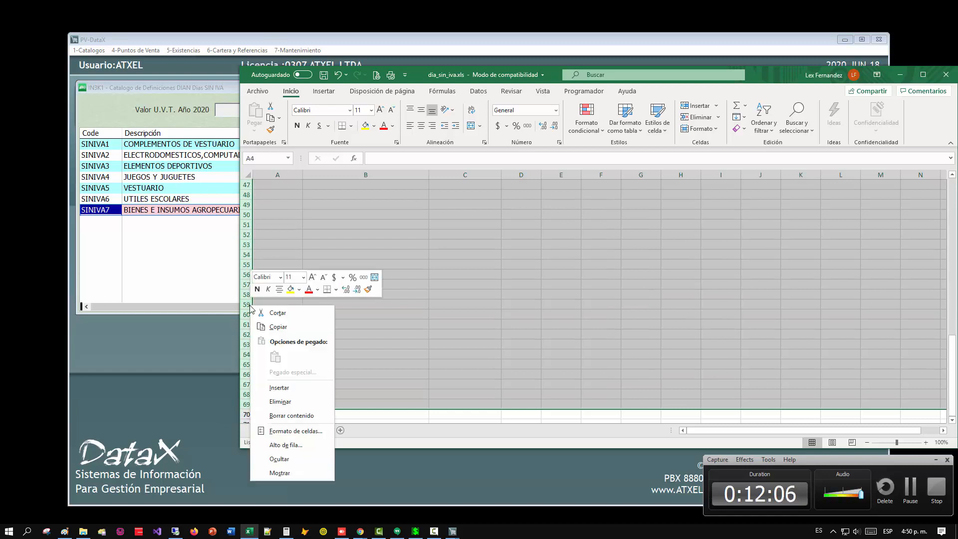
{"action": "left_click", "coordinate": [287, 405]}
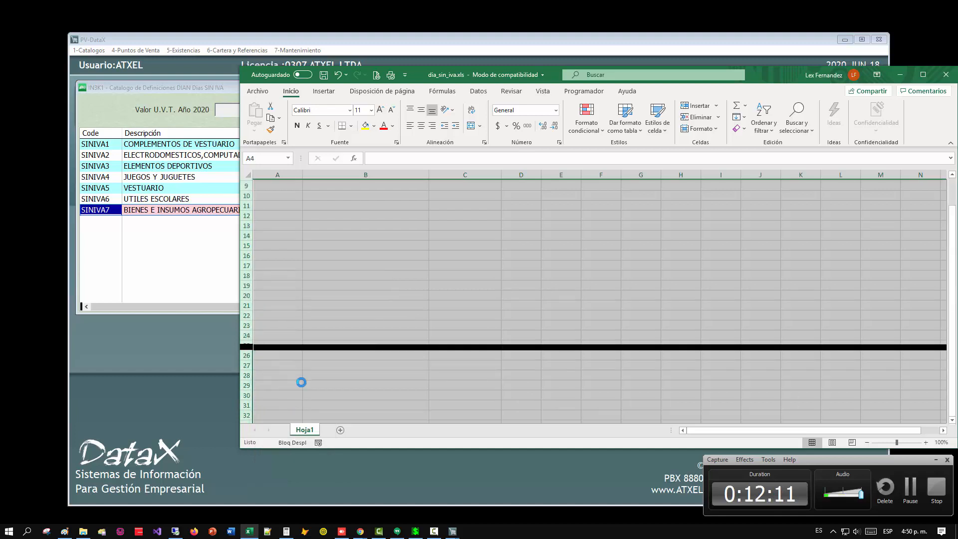
{"action": "scroll", "coordinate": [329, 299], "scroll_direction": "up", "scroll_amount": 15}
{"action": "left_click", "coordinate": [365, 195]}
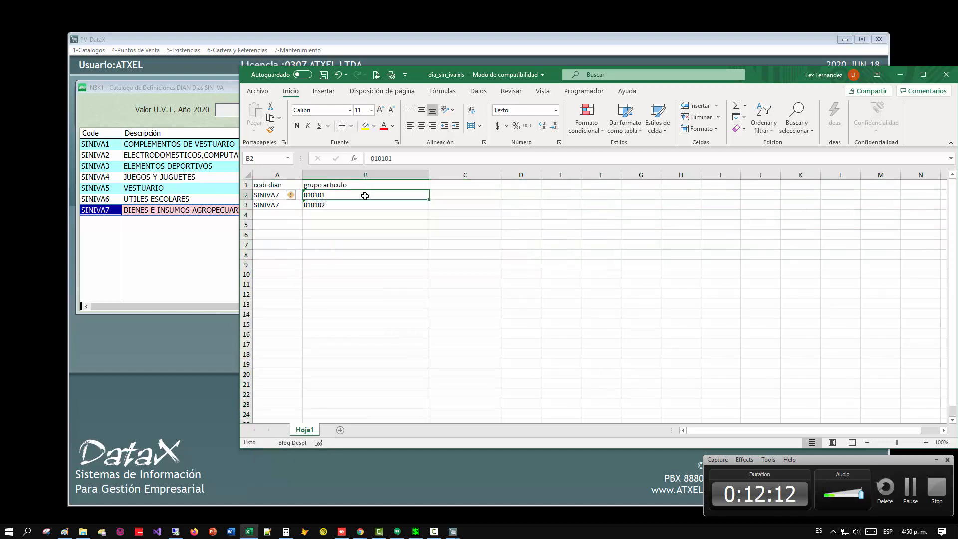
Delete the header row containing the column titles, and save and close the dia_sin_iva.xls workbook.
{"action": "left_click", "coordinate": [247, 185]}
{"action": "right_click", "coordinate": [247, 185]}
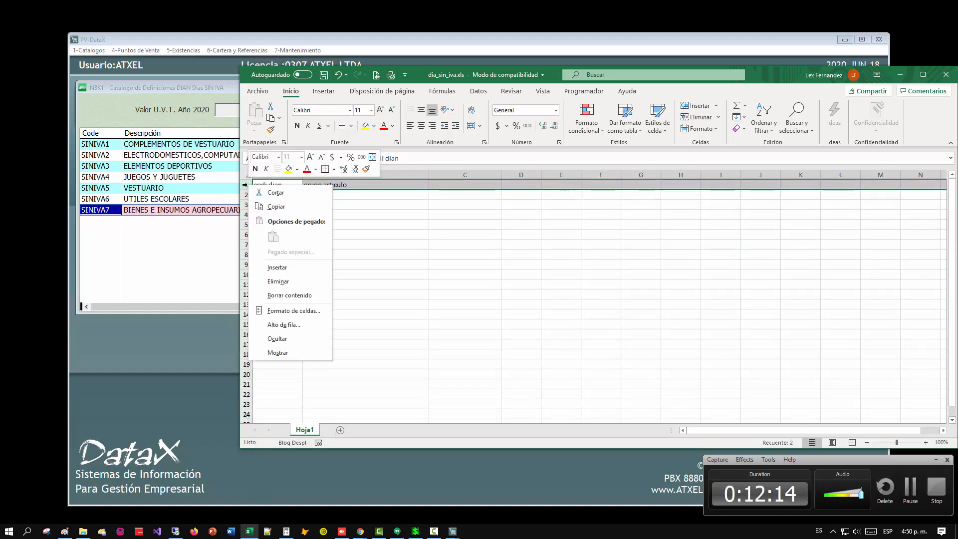
{"action": "key", "text": "Escape"}
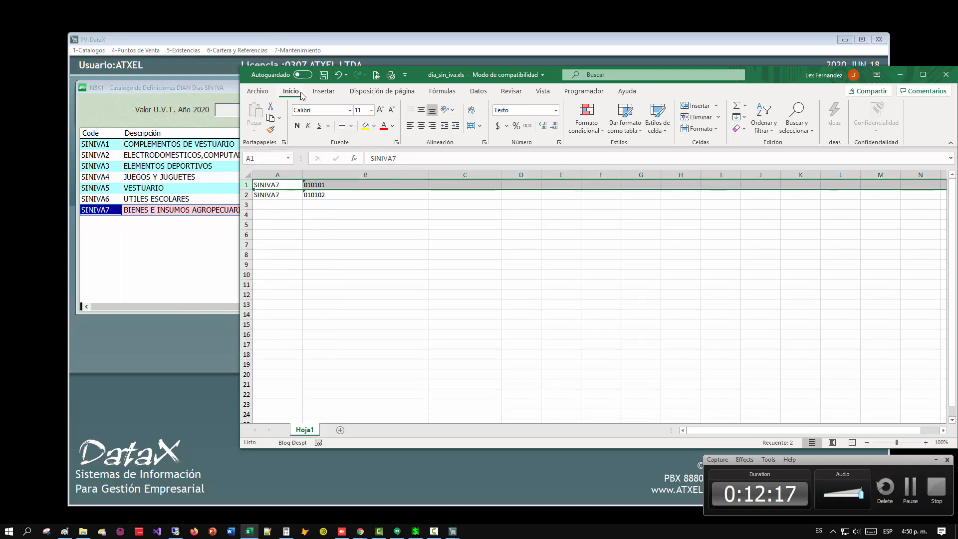
{"action": "left_click", "coordinate": [323, 75]}
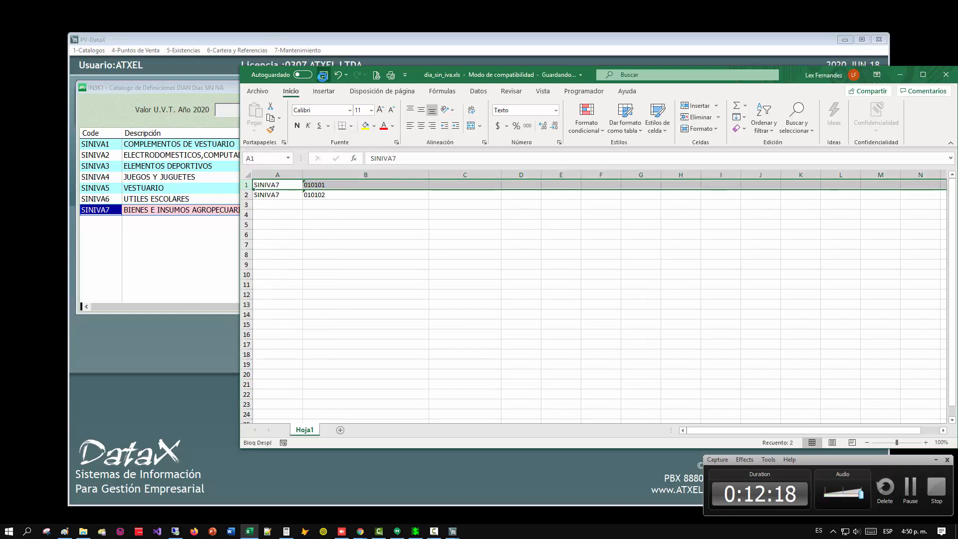
{"action": "left_click", "coordinate": [953, 74]}
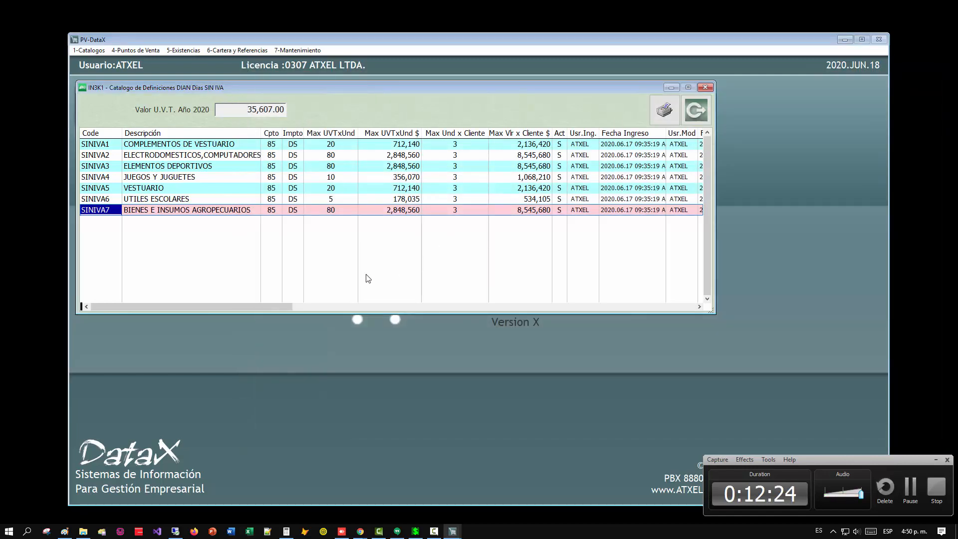
Close the definitions catalog in PV-DataX and open the import of group and item assignments from Excel.
{"action": "left_click", "coordinate": [696, 110]}
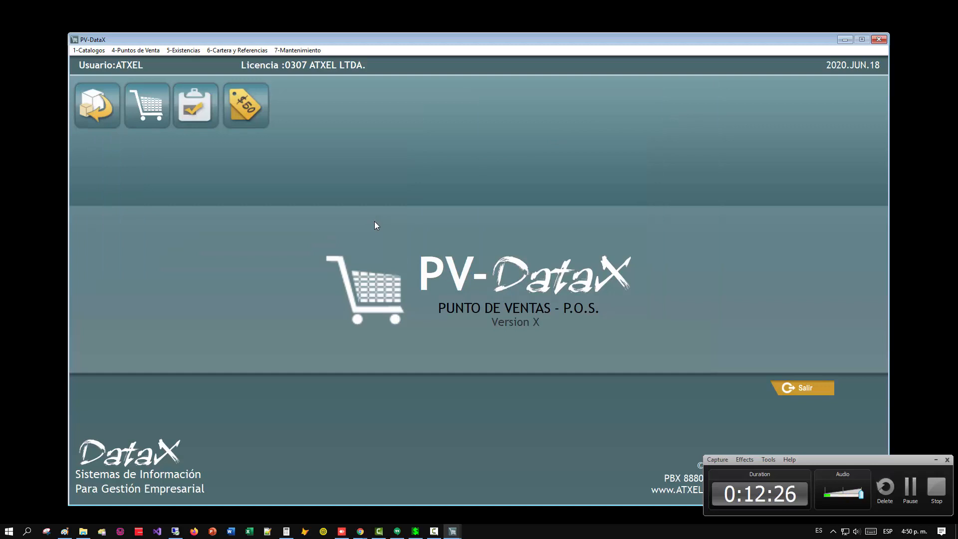
{"action": "key", "text": "alt+4"}
{"action": "key", "text": "k"}
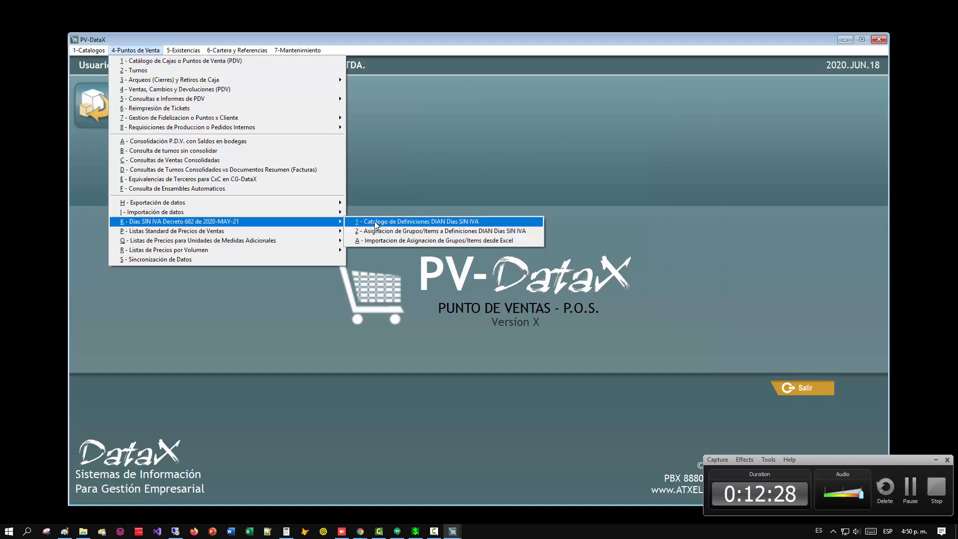
{"action": "left_click", "coordinate": [388, 241]}
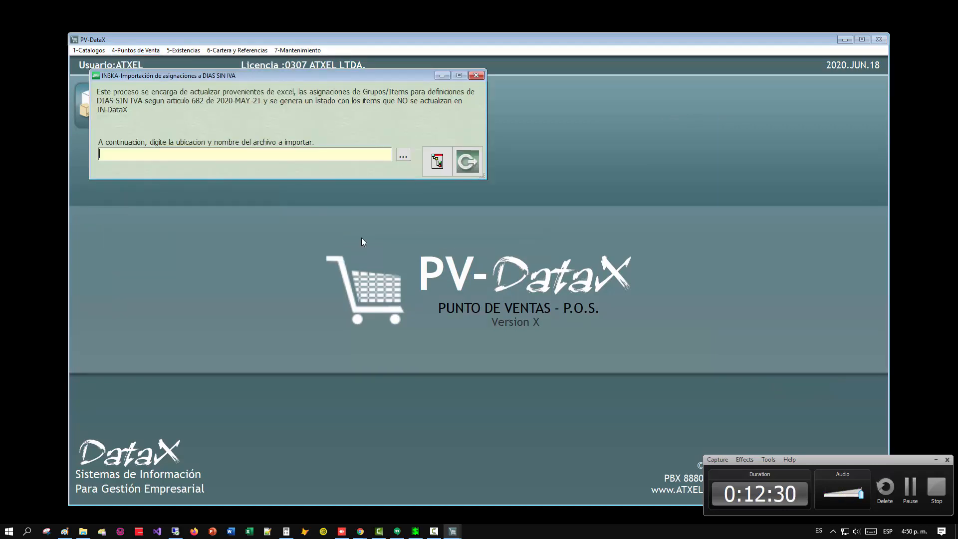
Choose dia_sin_iva.xls from the desktop as the file to import.
{"action": "left_click", "coordinate": [404, 158]}
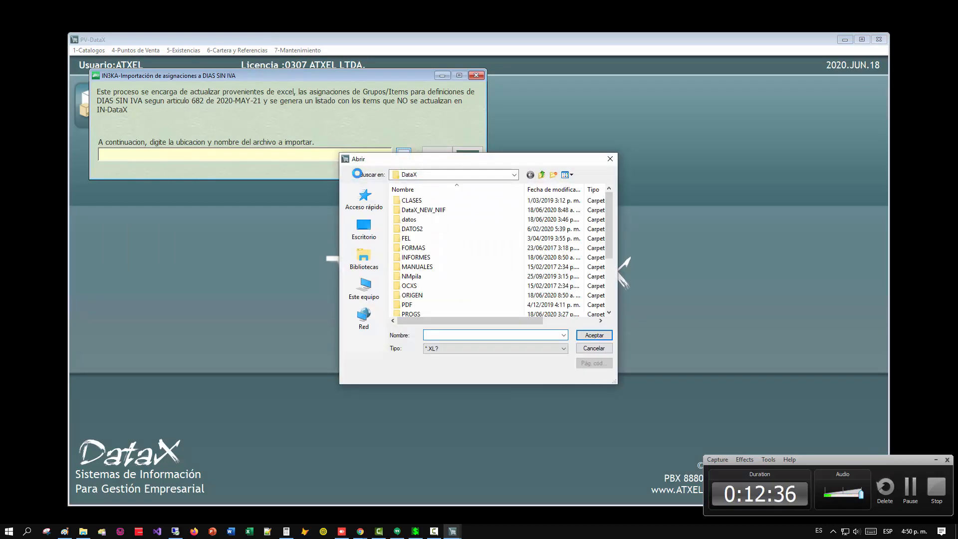
{"action": "left_click", "coordinate": [373, 234]}
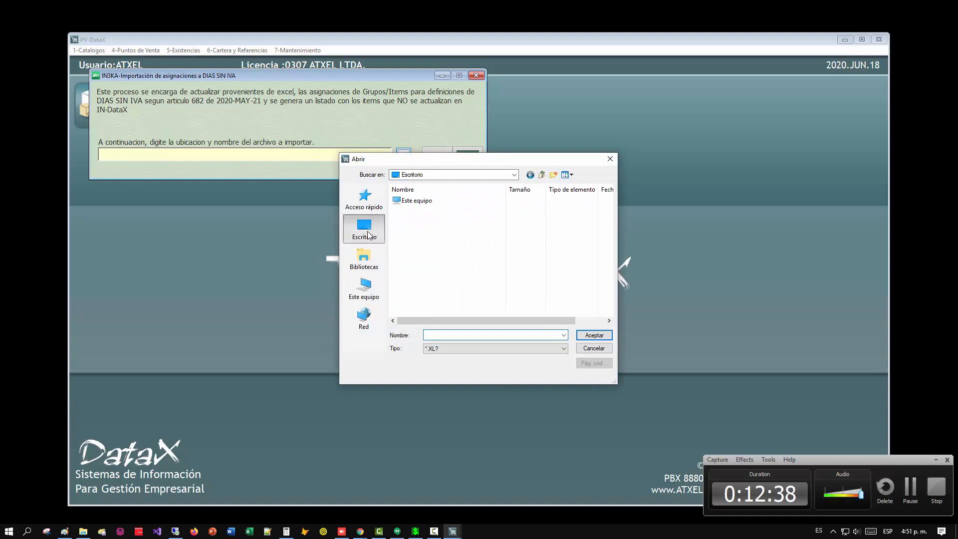
{"action": "scroll", "coordinate": [479, 249], "scroll_direction": "down", "scroll_amount": 3}
{"action": "scroll", "coordinate": [431, 228], "scroll_direction": "up", "scroll_amount": 1}
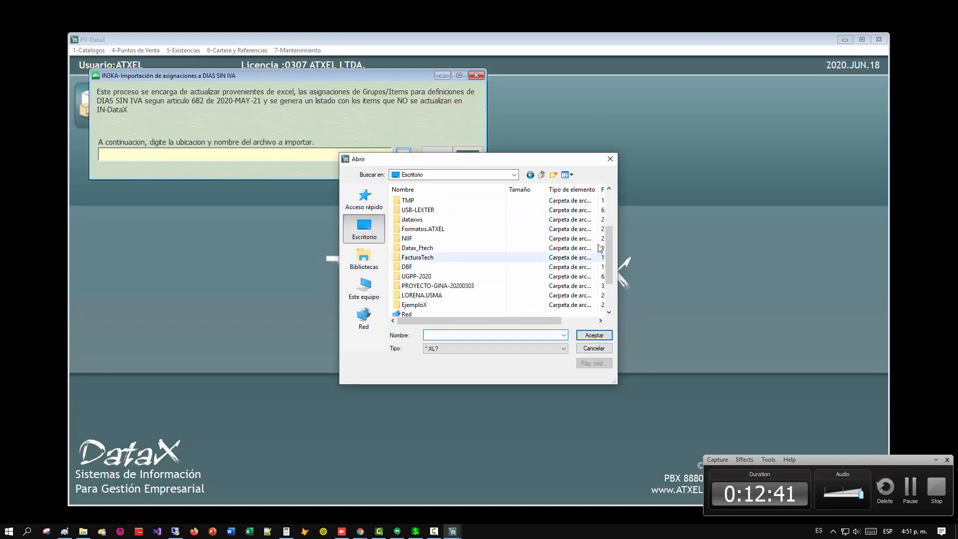
{"action": "left_click_drag", "start_coordinate": [609, 245], "coordinate": [609, 210]}
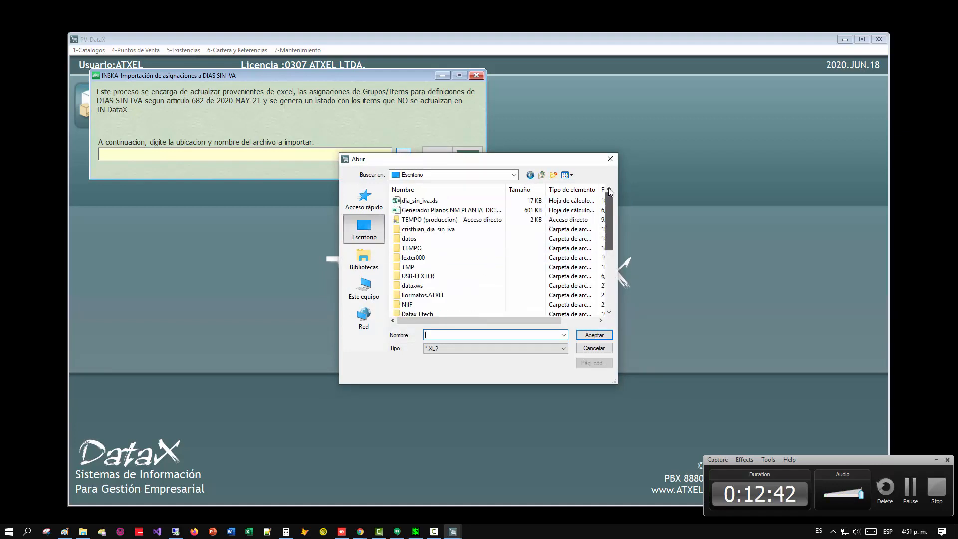
{"action": "left_click", "coordinate": [416, 201]}
{"action": "double_click", "coordinate": [416, 201]}
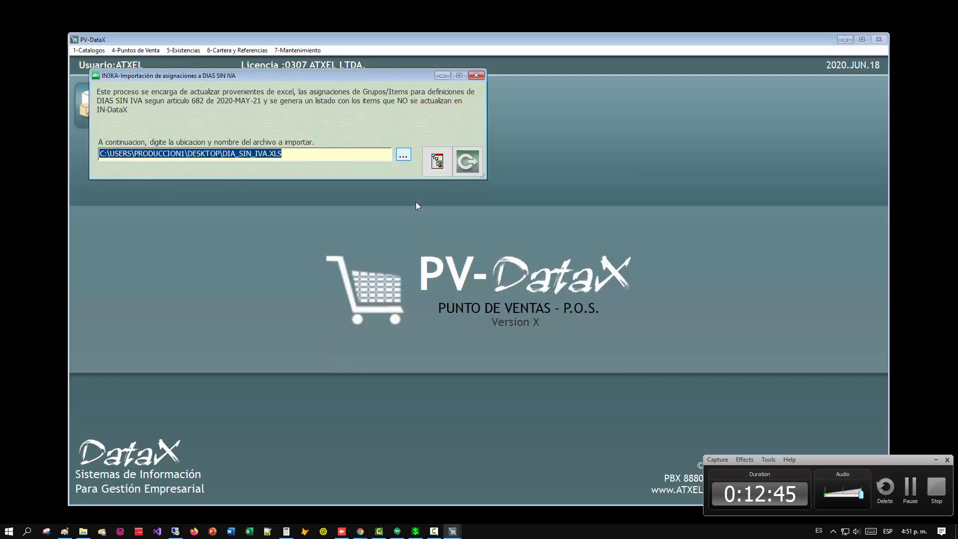
Run the import of the Dias SIN IVA assignments, answering S to the question whether to continue.
{"action": "key", "text": "Return"}
{"action": "type", "text": "S"}
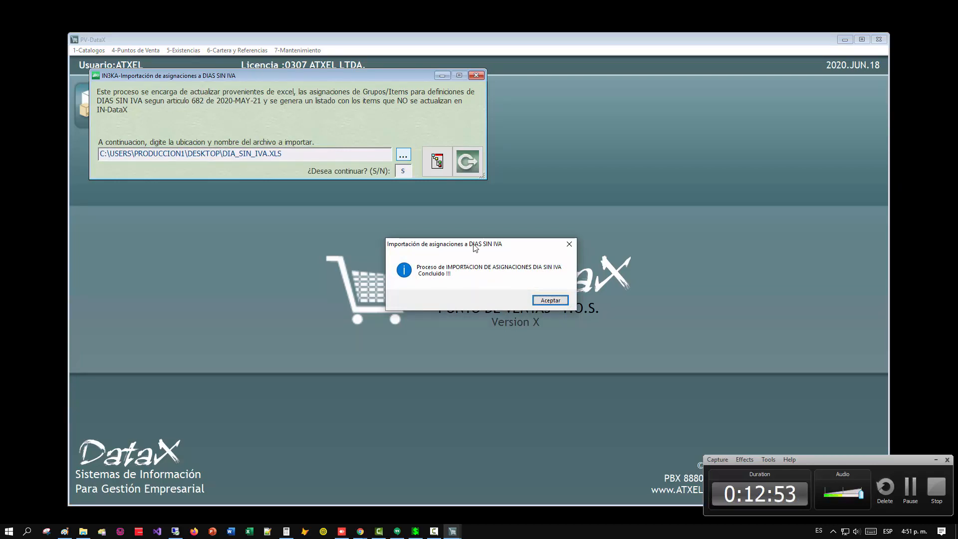
{"action": "left_click_drag", "start_coordinate": [471, 248], "coordinate": [361, 263]}
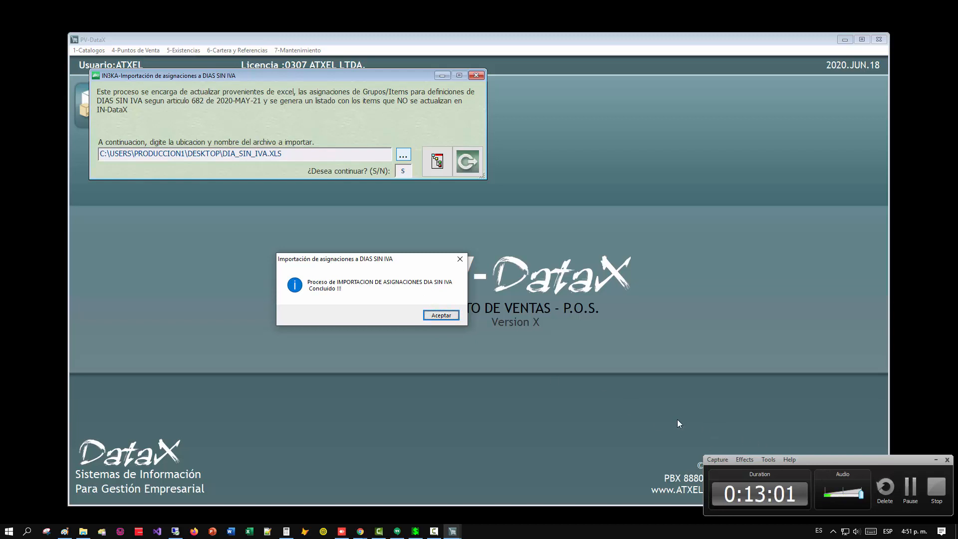
Acknowledge the end of the import, review the report's imported-records lines, and close the report and the import window.
{"action": "left_click_drag", "start_coordinate": [810, 460], "coordinate": [842, 522]}
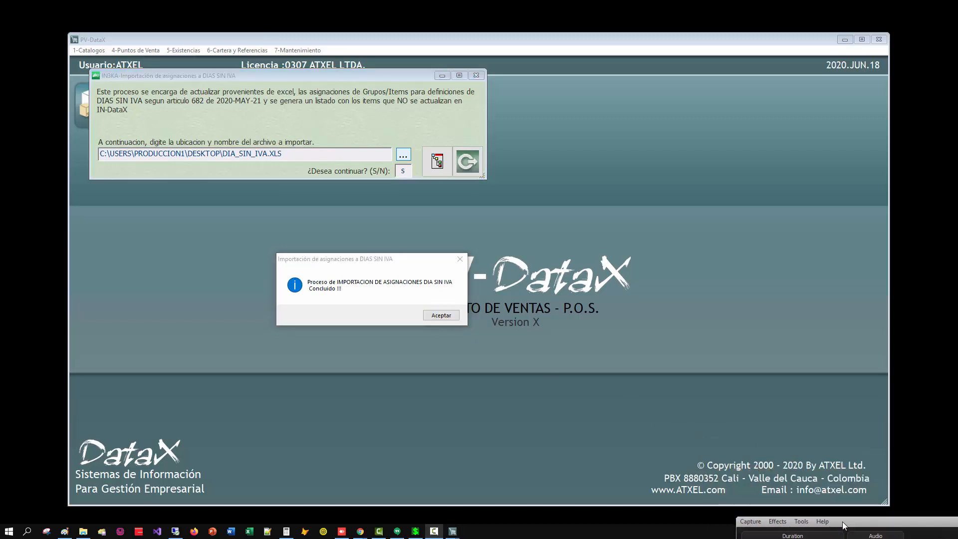
{"action": "left_click", "coordinate": [435, 316]}
{"action": "left_click", "coordinate": [448, 283]}
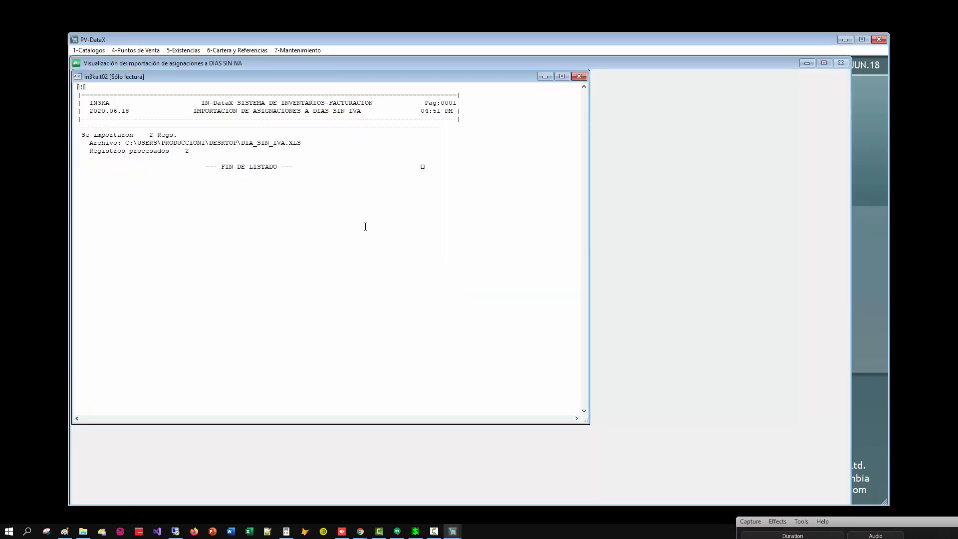
{"action": "left_click_drag", "start_coordinate": [84, 134], "coordinate": [130, 145]}
{"action": "key", "text": "Escape"}
{"action": "key", "text": "Escape"}
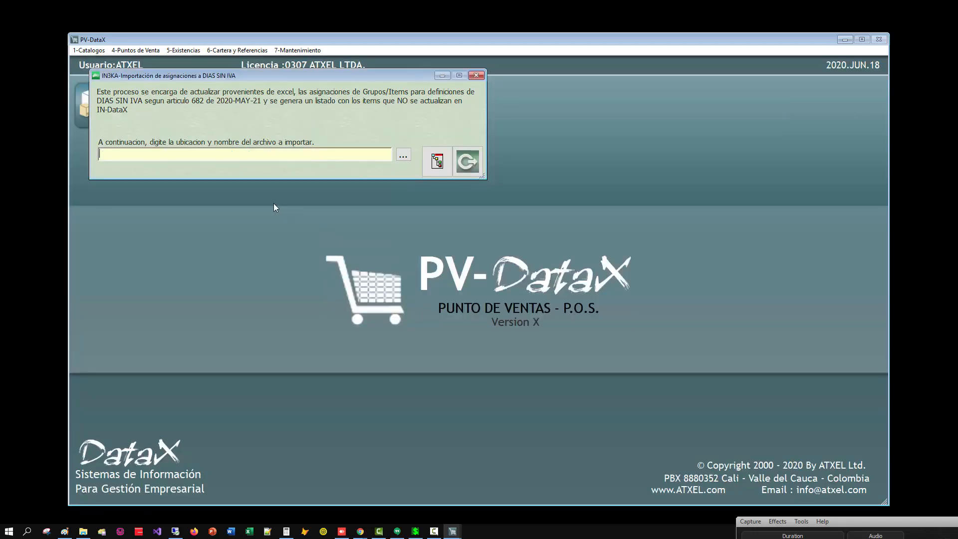
{"action": "key", "text": "Escape"}
Open the assignment of groups and items to the DIAN Dias SIN IVA definitions and consult the list of assignments.
{"action": "left_click", "coordinate": [138, 52]}
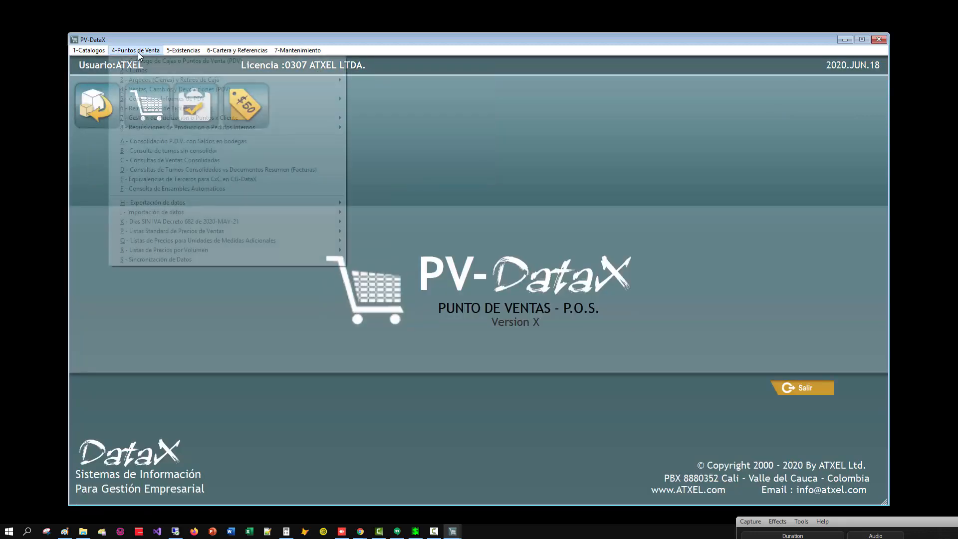
{"action": "mouse_move", "coordinate": [167, 222]}
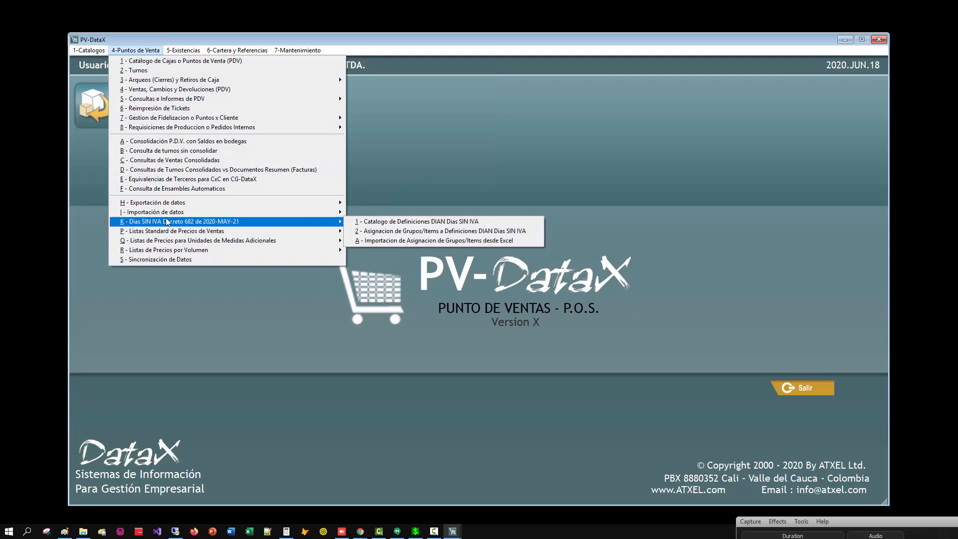
{"action": "left_click", "coordinate": [399, 230]}
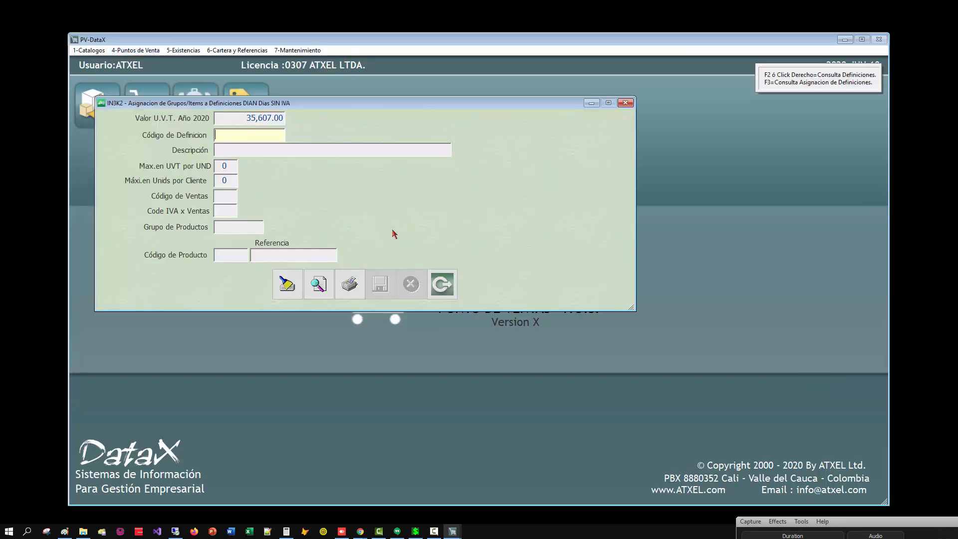
{"action": "left_click", "coordinate": [320, 287]}
{"action": "scroll", "coordinate": [205, 238], "scroll_direction": "up", "scroll_amount": 1}
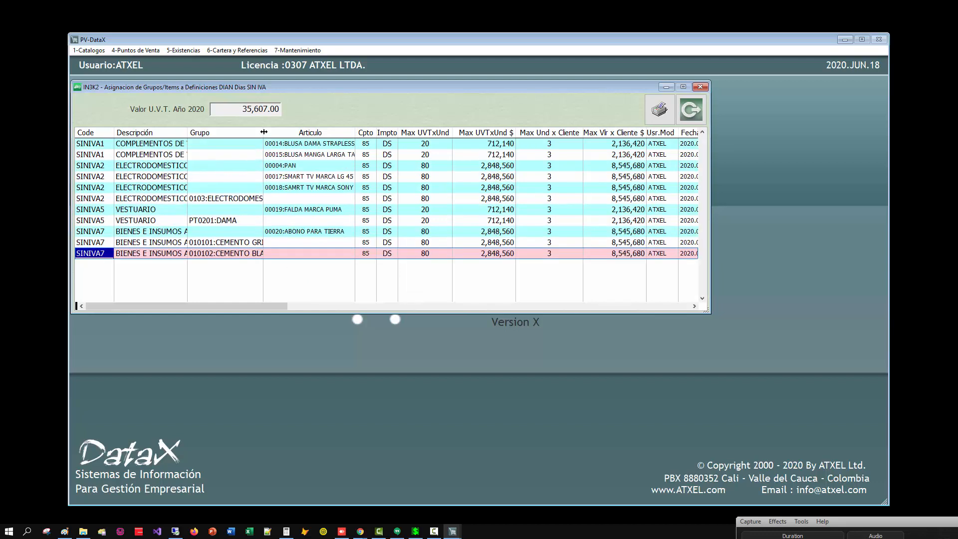
Widen the Grupo and Descripción columns and examine the SINIVA7 assignments of groups 010101 and 010102.
{"action": "left_click_drag", "start_coordinate": [438, 147], "coordinate": [466, 147]}
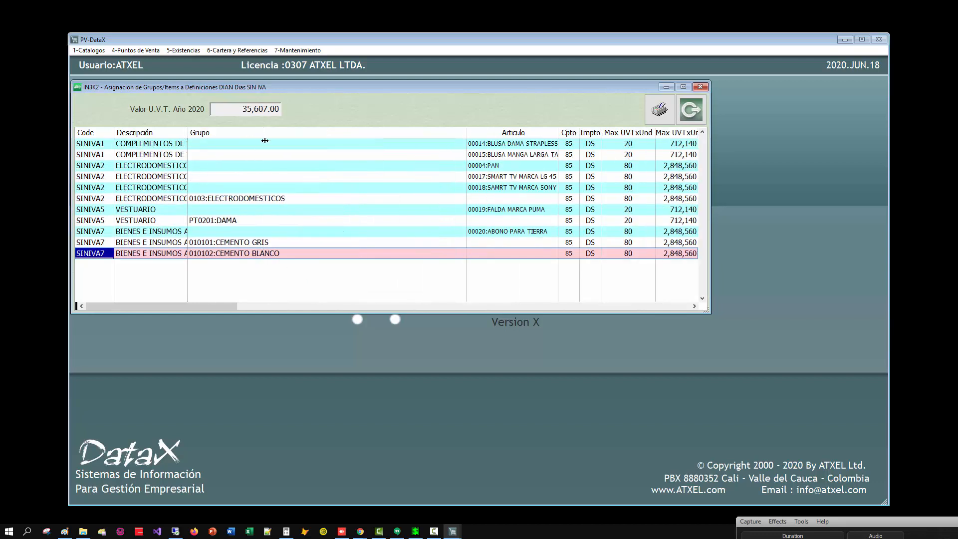
{"action": "left_click_drag", "start_coordinate": [265, 140], "coordinate": [266, 142]}
{"action": "left_click_drag", "start_coordinate": [89, 242], "coordinate": [96, 242]}
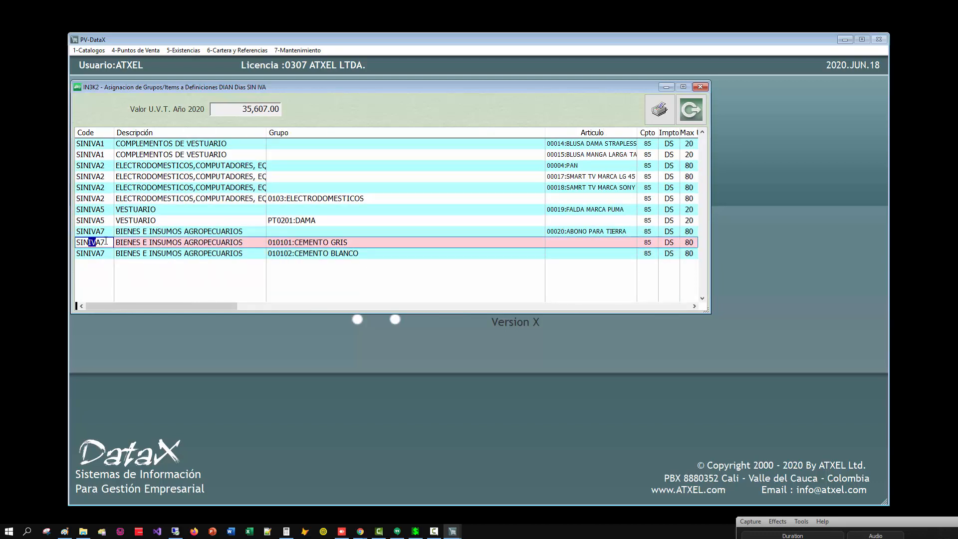
{"action": "left_click", "coordinate": [250, 252]}
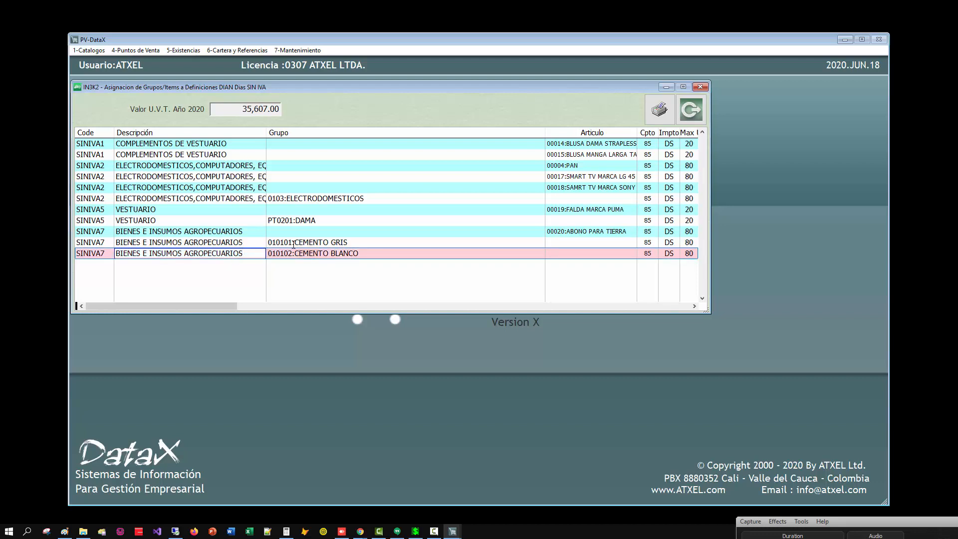
{"action": "left_click", "coordinate": [277, 244]}
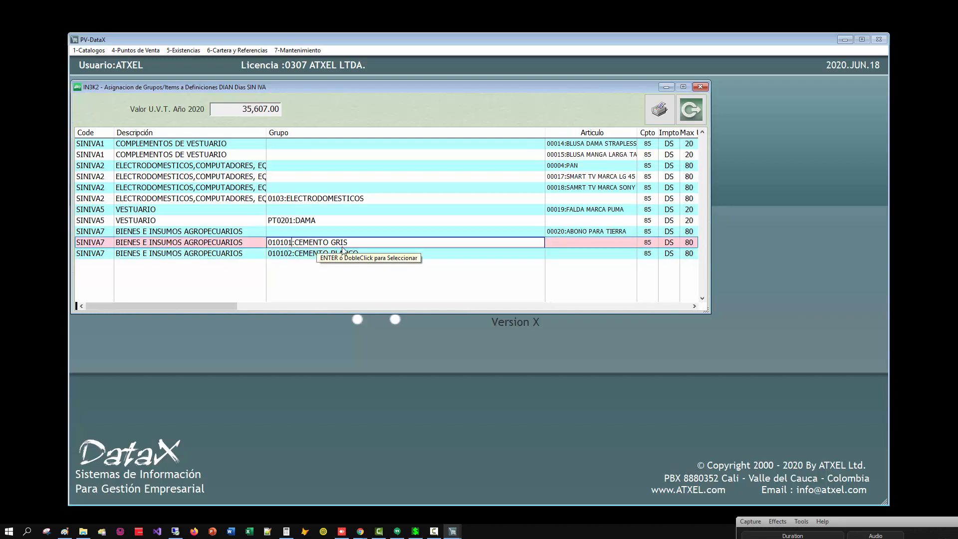
{"action": "left_click", "coordinate": [216, 255]}
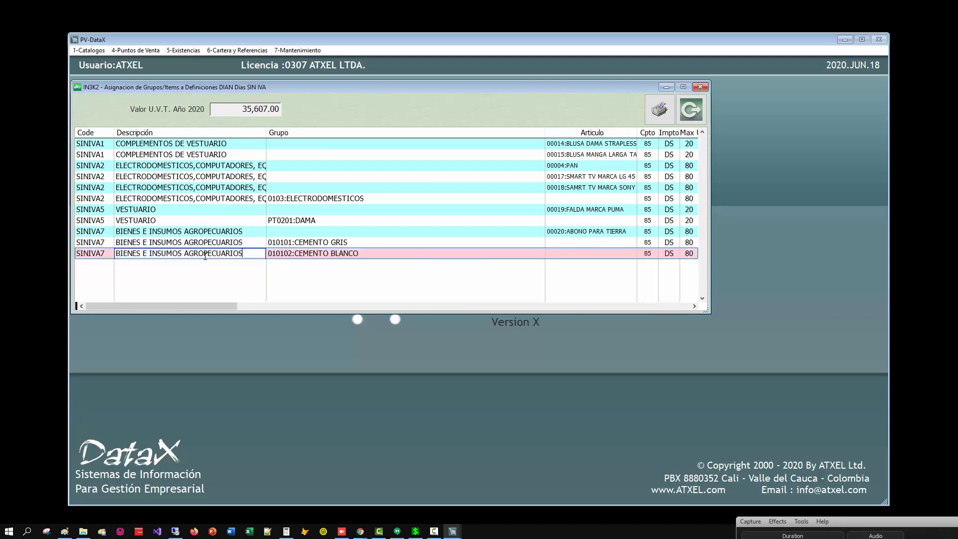
{"action": "left_click", "coordinate": [331, 253]}
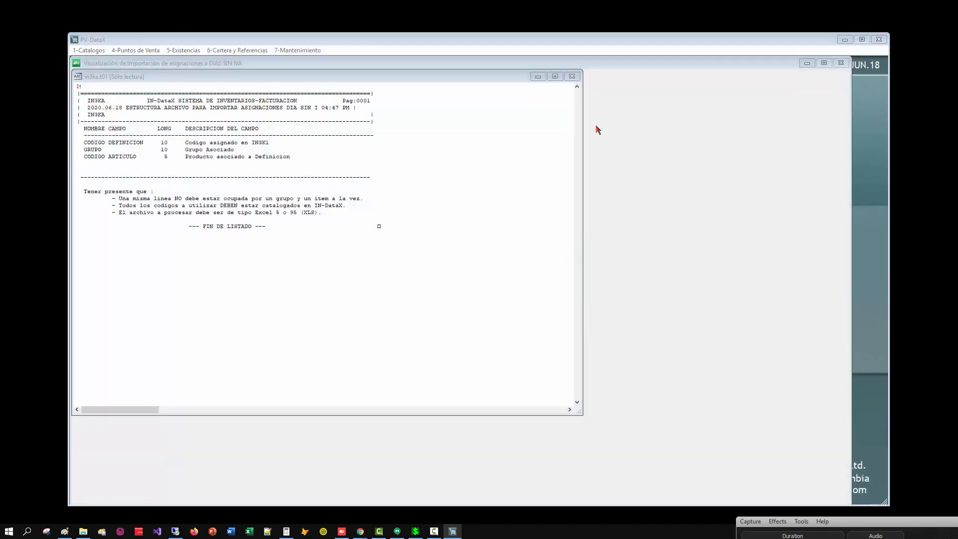
Close the import file structure listing and the import window, exit PV-DataX, and minimize the DataX main window.
{"action": "left_click", "coordinate": [443, 201]}
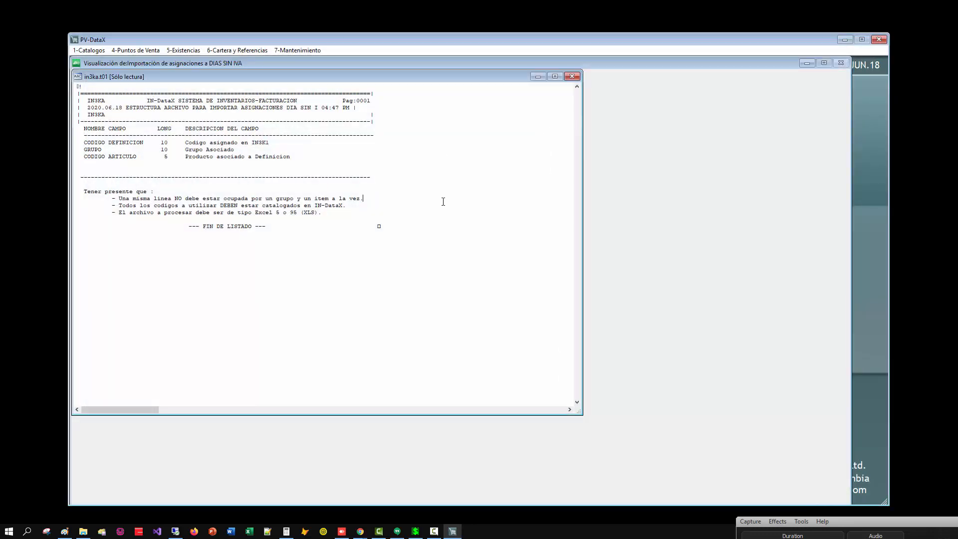
{"action": "key", "text": "Escape"}
{"action": "key", "text": "Escape"}
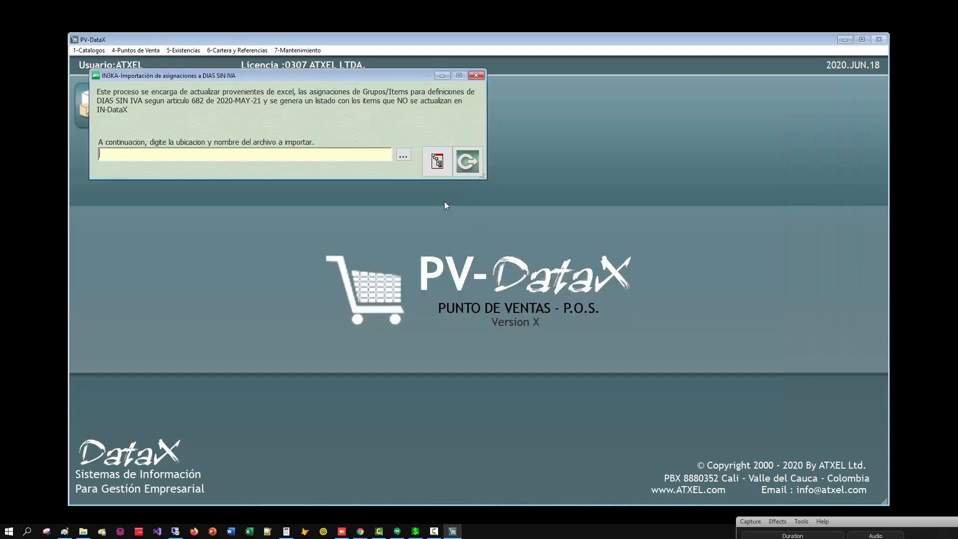
{"action": "key", "text": "Escape"}
{"action": "key", "text": "Escape"}
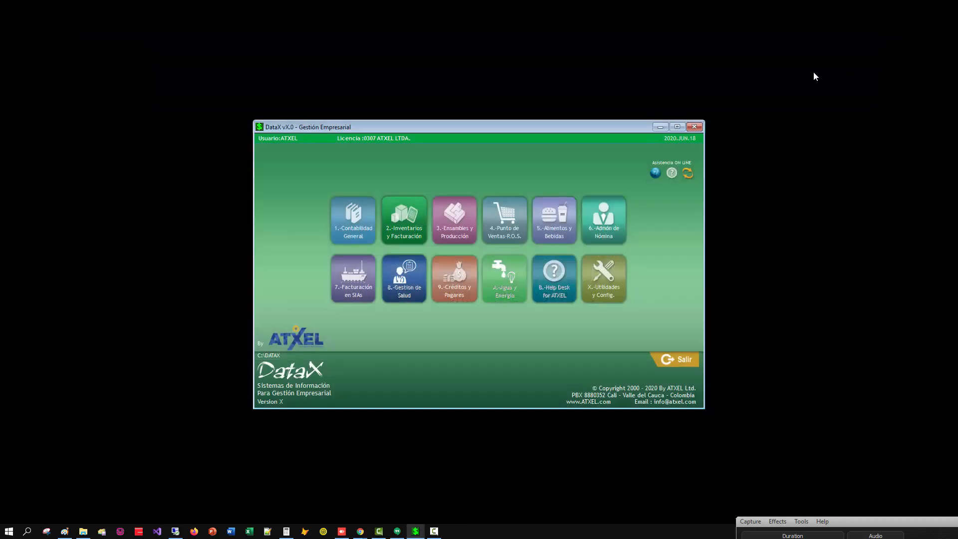
{"action": "left_click", "coordinate": [656, 121]}
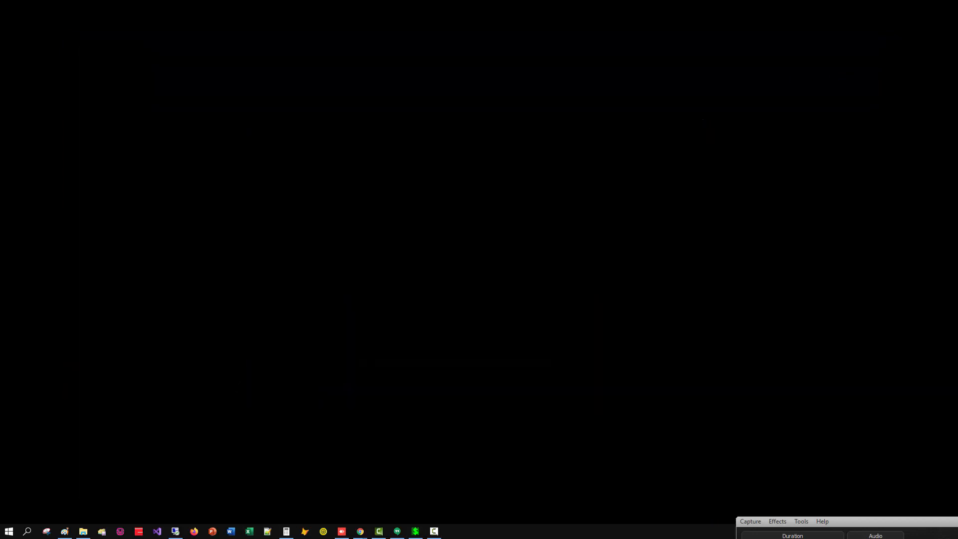
Show the desktop icons and open the dia_sin_iva.xls workbook in Excel.
{"action": "right_click", "coordinate": [532, 432]}
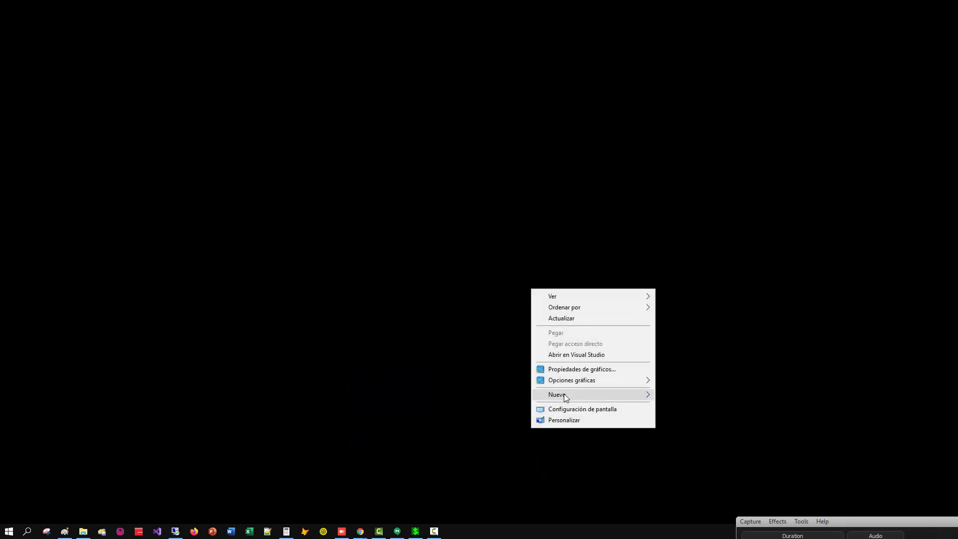
{"action": "mouse_move", "coordinate": [559, 297]}
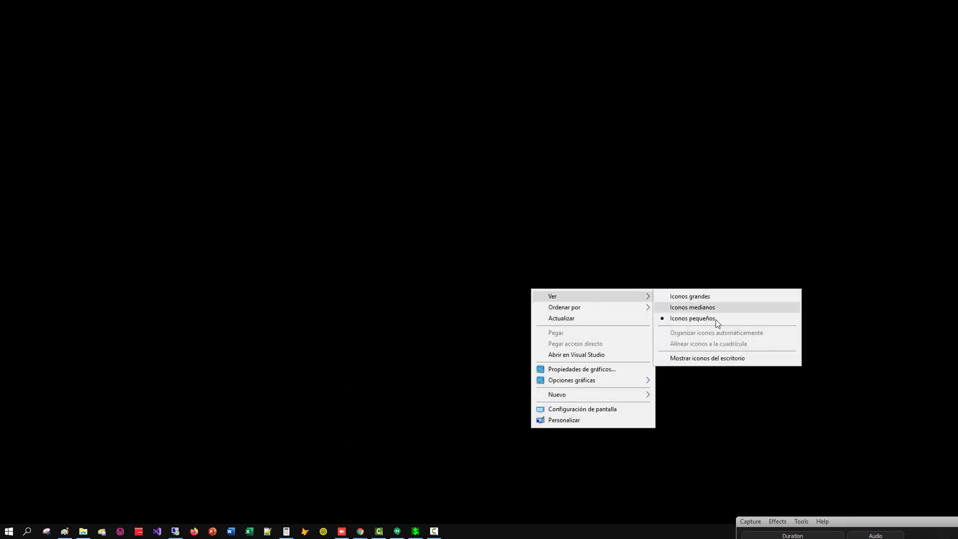
{"action": "left_click", "coordinate": [701, 359]}
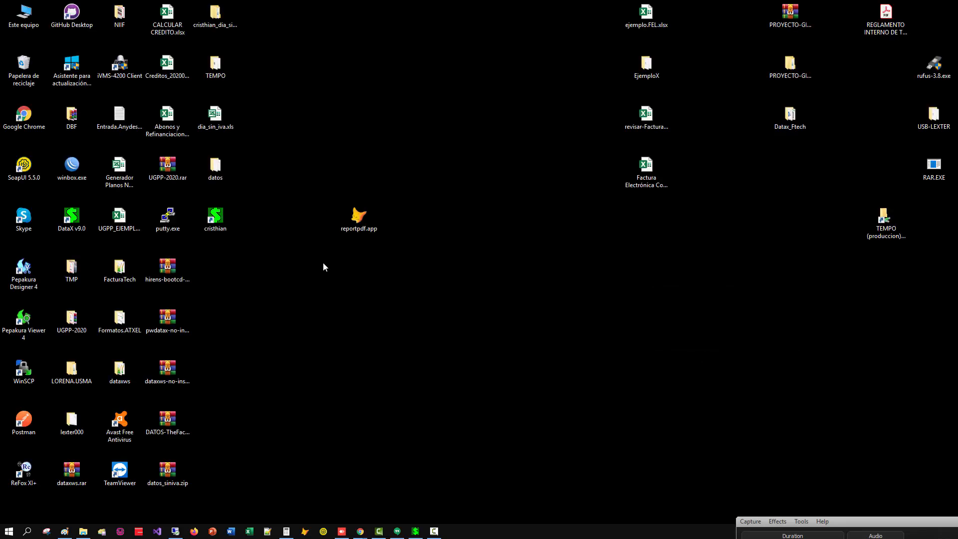
{"action": "double_click", "coordinate": [218, 116]}
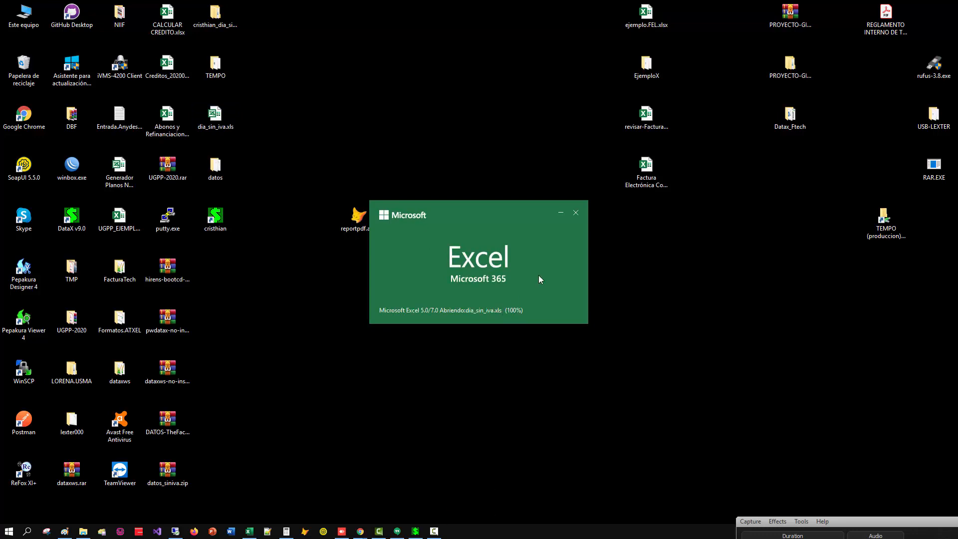
Hide the desktop icons again and maximize the workbook window.
{"action": "left_click", "coordinate": [560, 215]}
{"action": "right_click", "coordinate": [452, 307]}
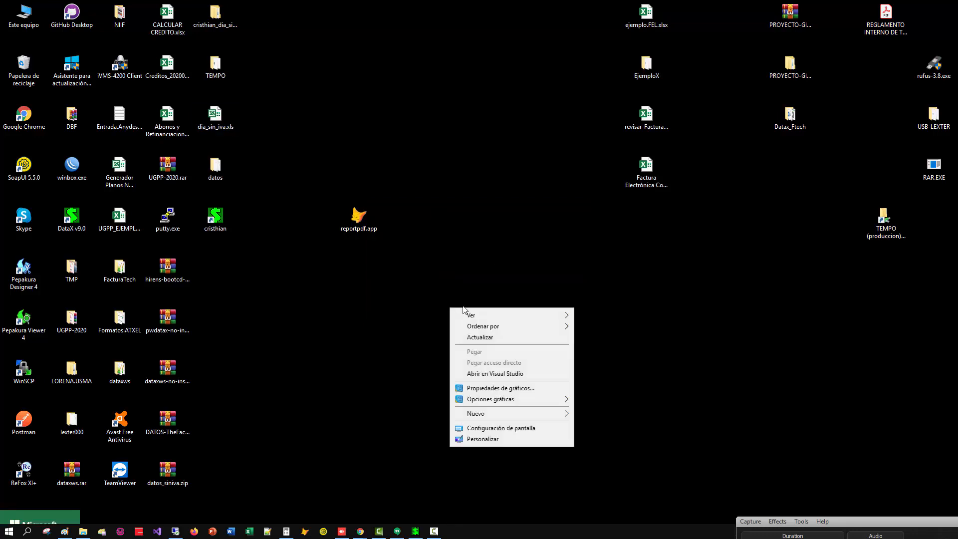
{"action": "mouse_move", "coordinate": [483, 318]}
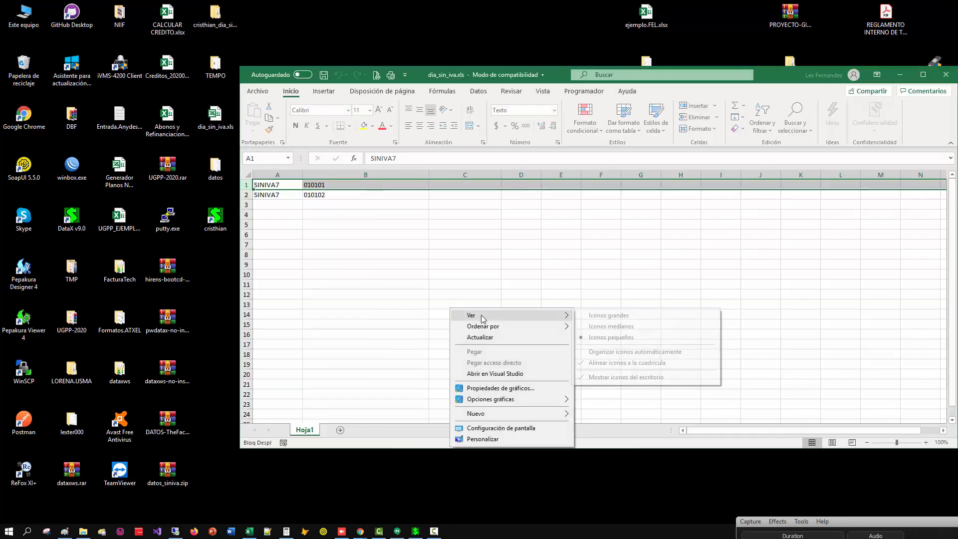
{"action": "left_click", "coordinate": [600, 378]}
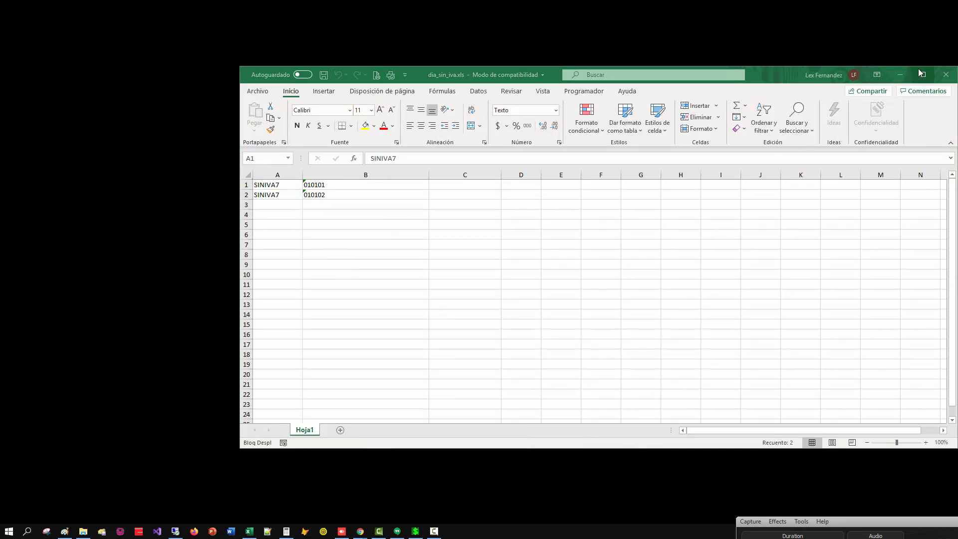
{"action": "left_click", "coordinate": [922, 75]}
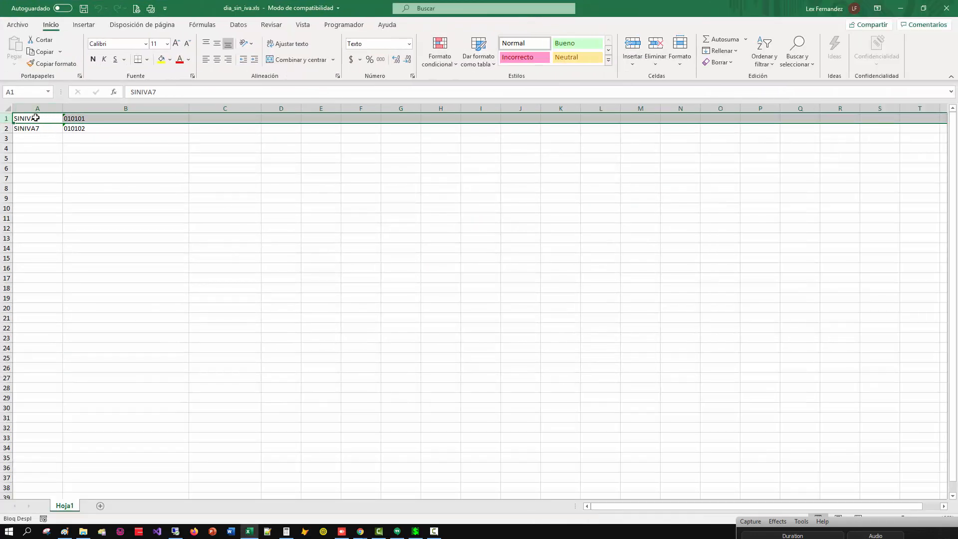
Insert an empty row above row 1 and clear the group codes from column B.
{"action": "right_click", "coordinate": [6, 118]}
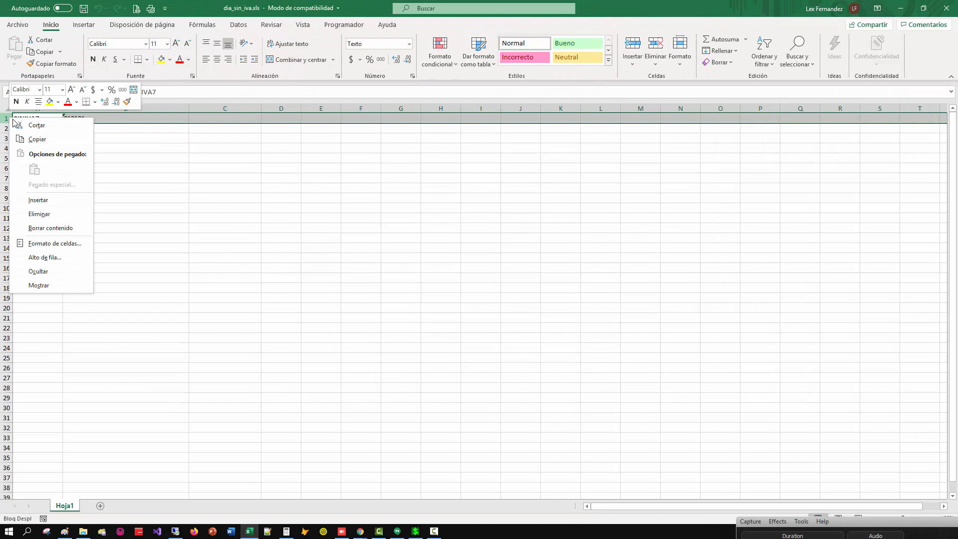
{"action": "left_click", "coordinate": [45, 208]}
{"action": "left_click", "coordinate": [100, 158]}
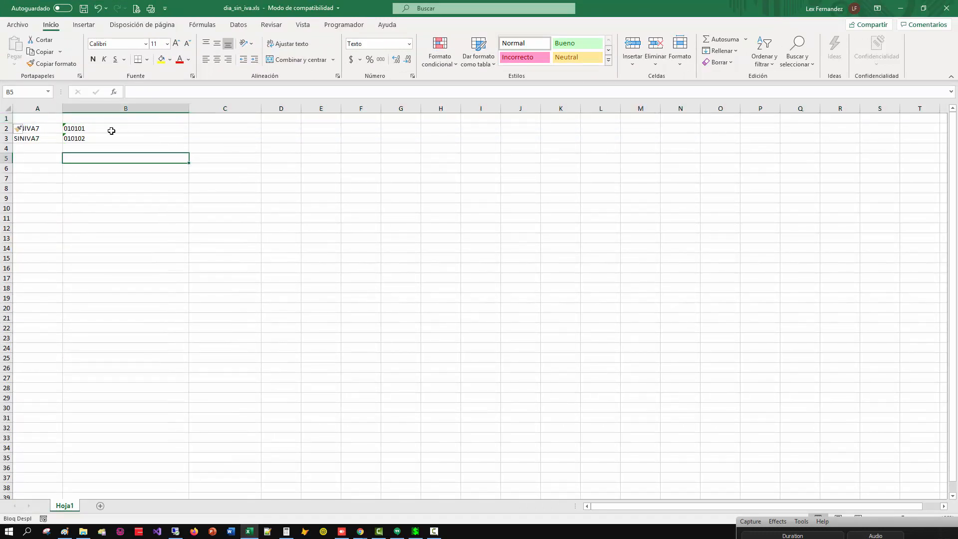
{"action": "left_click", "coordinate": [107, 129]}
{"action": "left_click", "coordinate": [107, 108]}
{"action": "key", "text": "Delete"}
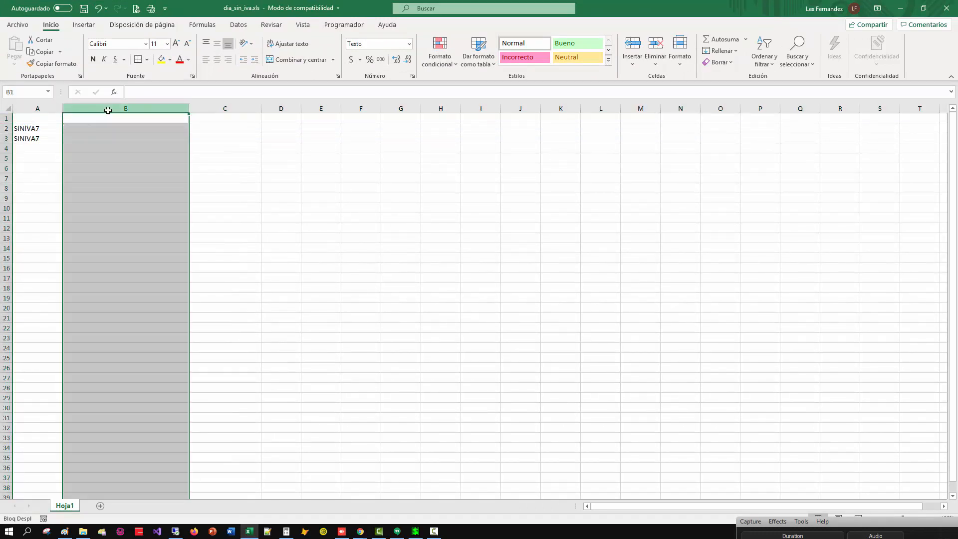
Enter the heading "codigo articulo" in cell C1.
{"action": "left_click", "coordinate": [213, 117]}
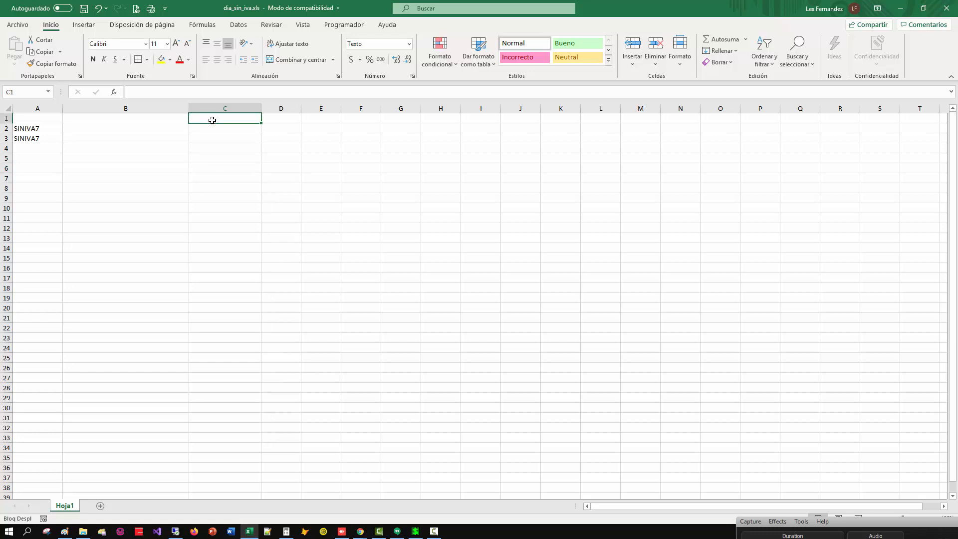
{"action": "type", "text": "codigo ar"}
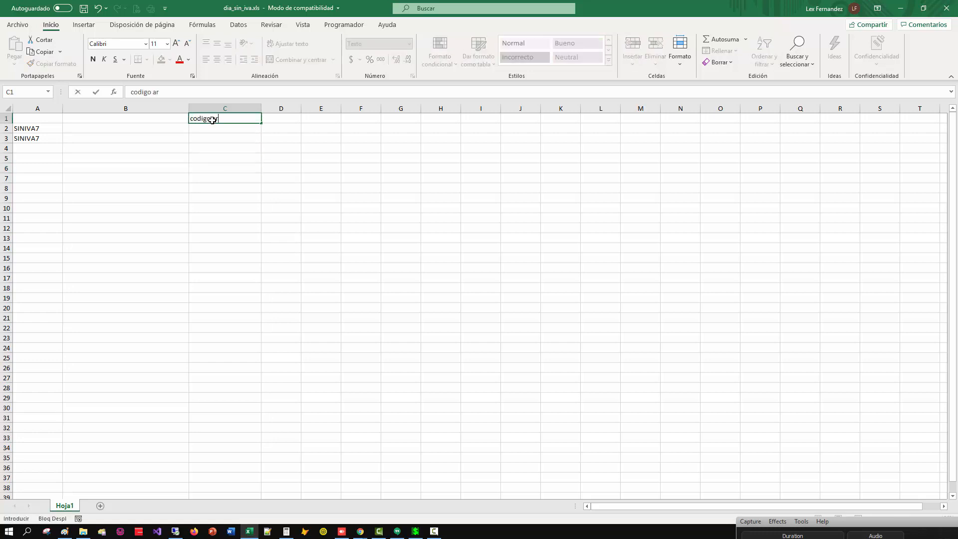
{"action": "type", "text": "ticulo"}
{"action": "key", "text": "Return"}
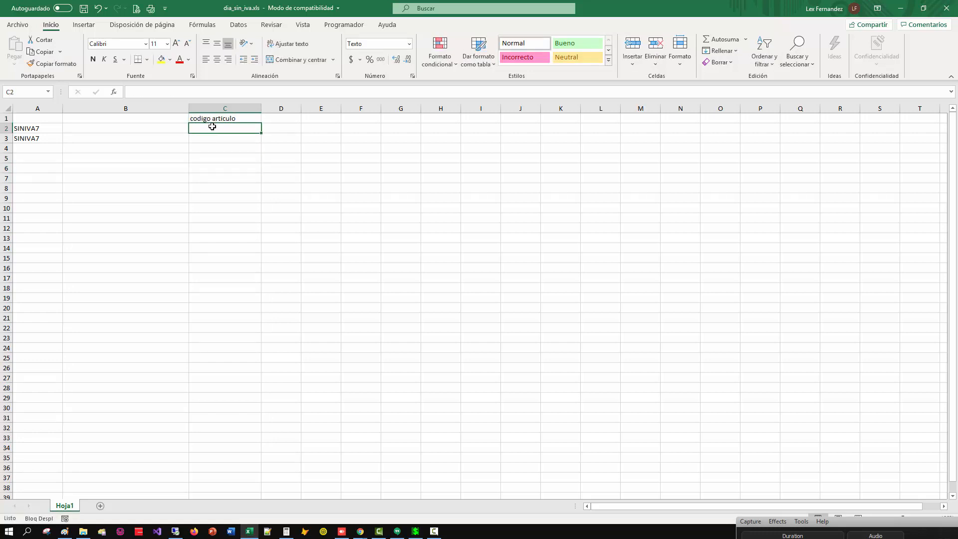
Check the definition codes in A2 and A3, and select cell C2 under the article code heading.
{"action": "left_click", "coordinate": [38, 139]}
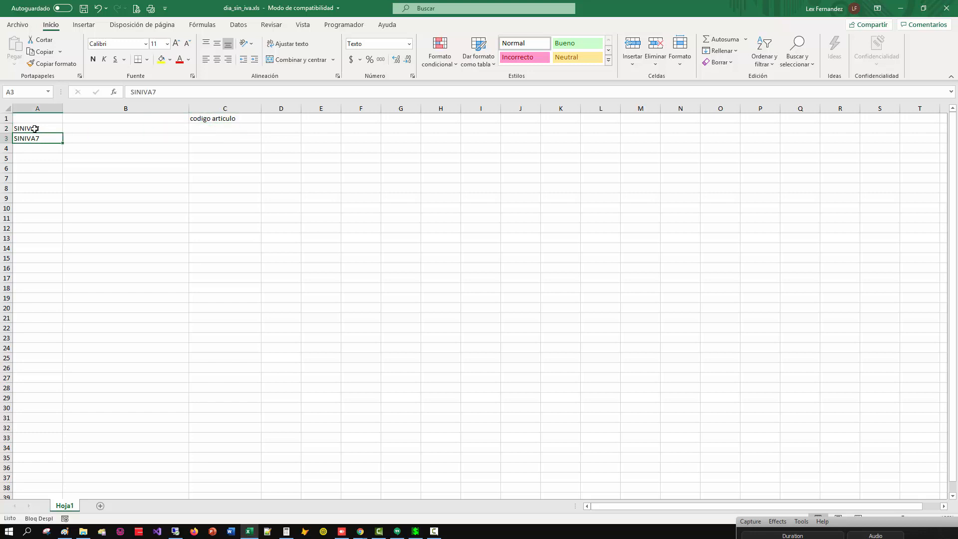
{"action": "left_click", "coordinate": [34, 128]}
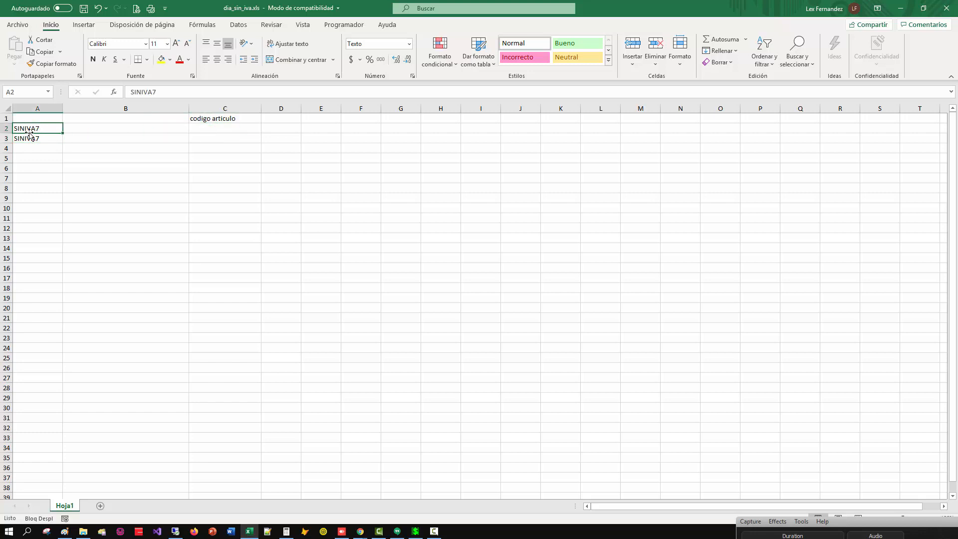
{"action": "left_click", "coordinate": [28, 141]}
{"action": "left_click", "coordinate": [29, 129]}
{"action": "left_click", "coordinate": [29, 141]}
{"action": "left_click", "coordinate": [31, 129]}
{"action": "left_click", "coordinate": [31, 118]}
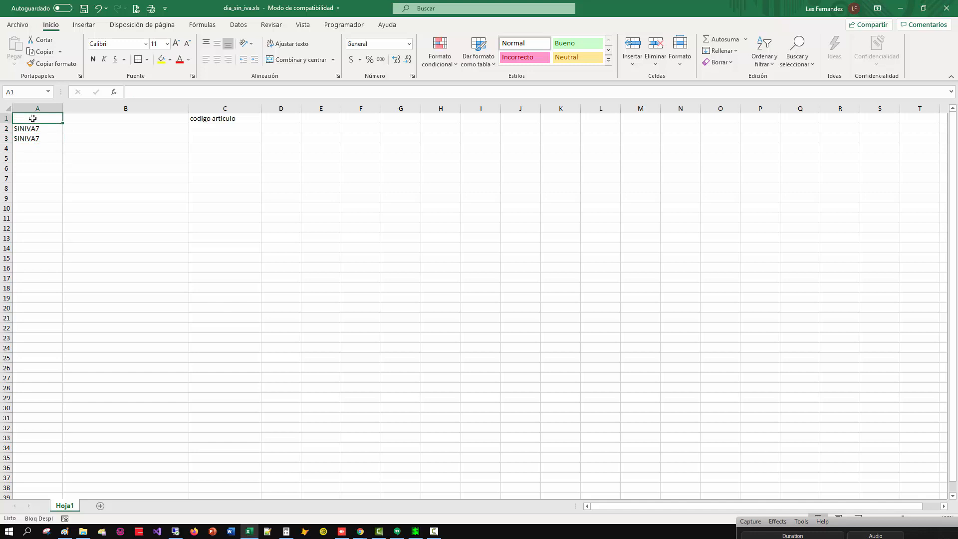
{"action": "left_click", "coordinate": [33, 130]}
{"action": "left_click", "coordinate": [195, 129]}
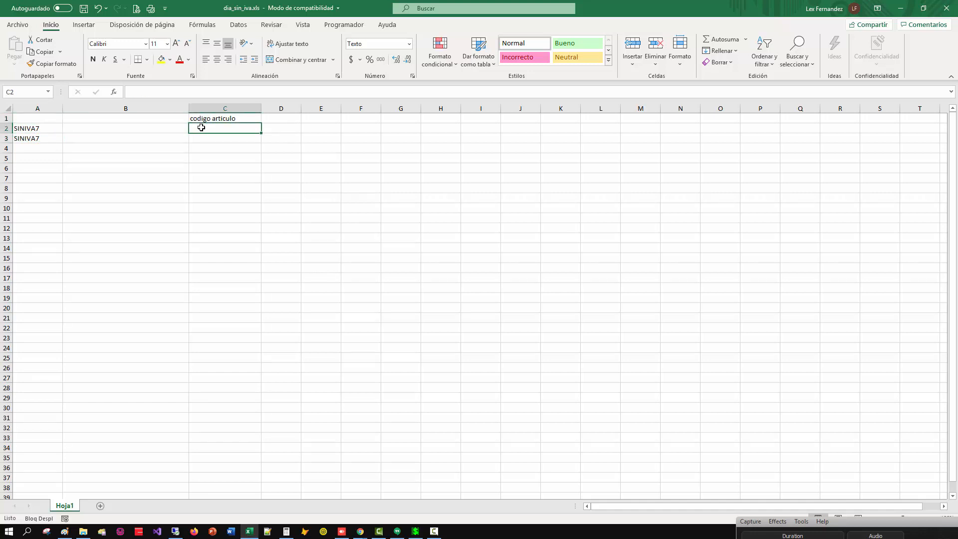
Switch to DataX, open the point-of-sale module, and look up SAMRT TV MARCA SAMSUNG 55 PULGADAS in the article catalogue.
{"action": "left_click", "coordinate": [417, 531]}
{"action": "left_click", "coordinate": [491, 228]}
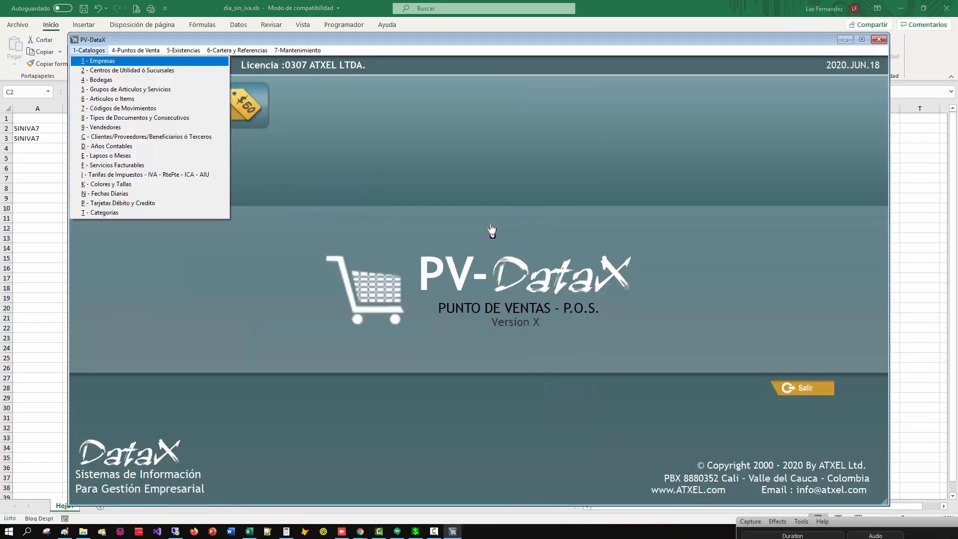
{"action": "key", "text": "6"}
{"action": "left_click", "coordinate": [244, 210]}
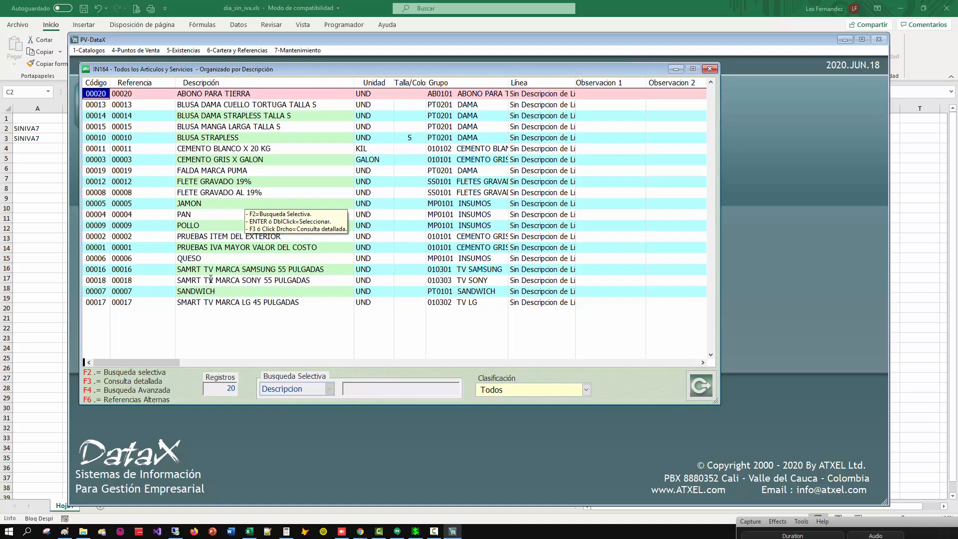
{"action": "left_click", "coordinate": [183, 269]}
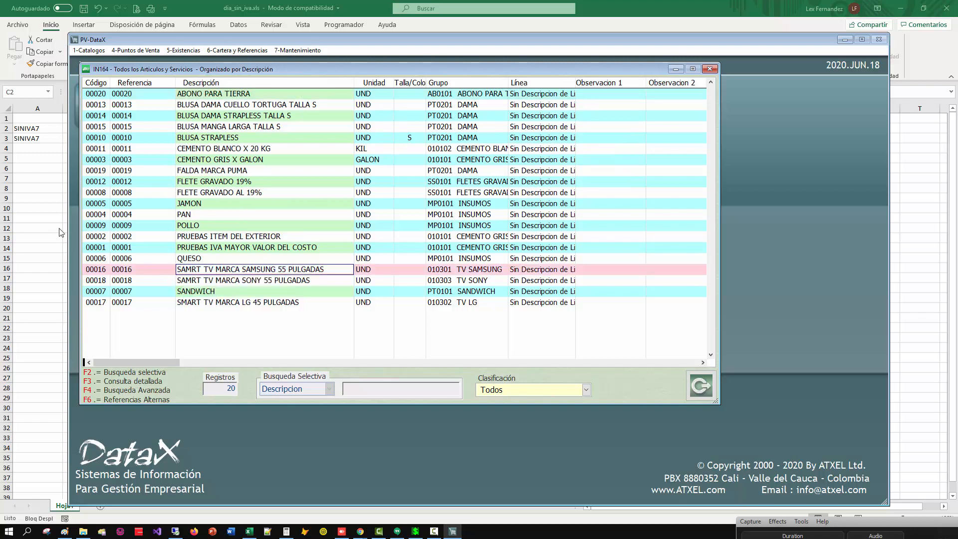
{"action": "key", "text": "Escape"}
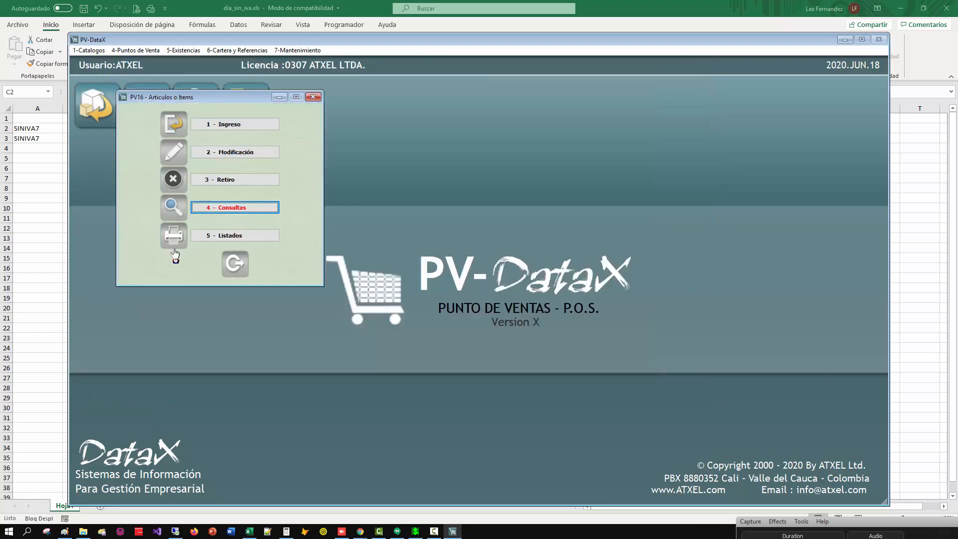
{"action": "key", "text": "Escape"}
{"action": "key", "text": "alt+4"}
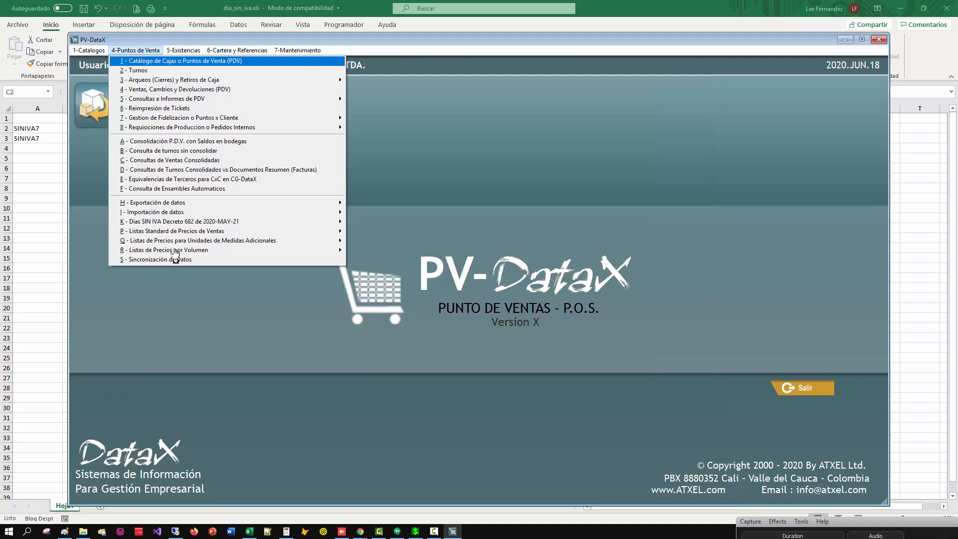
{"action": "key", "text": "k"}
{"action": "key", "text": "2"}
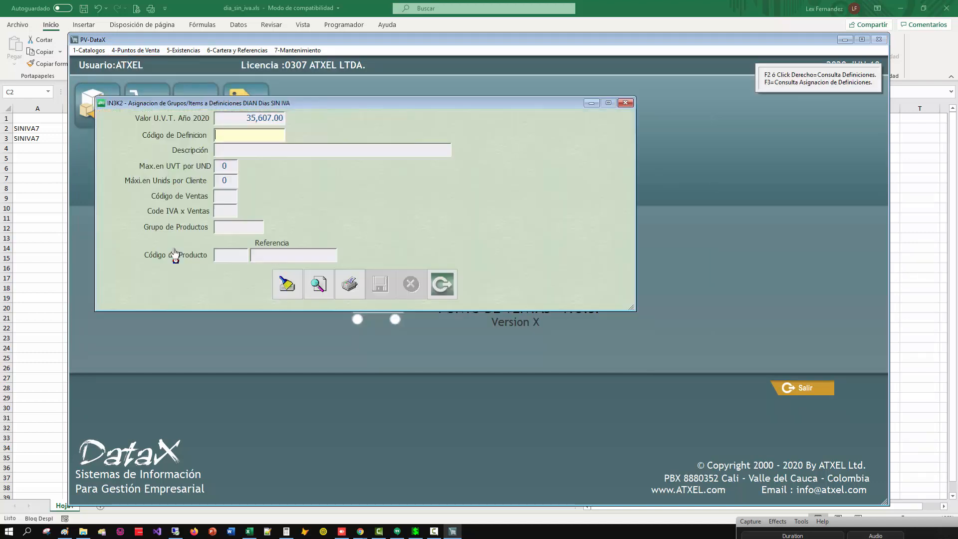
{"action": "key", "text": "Escape"}
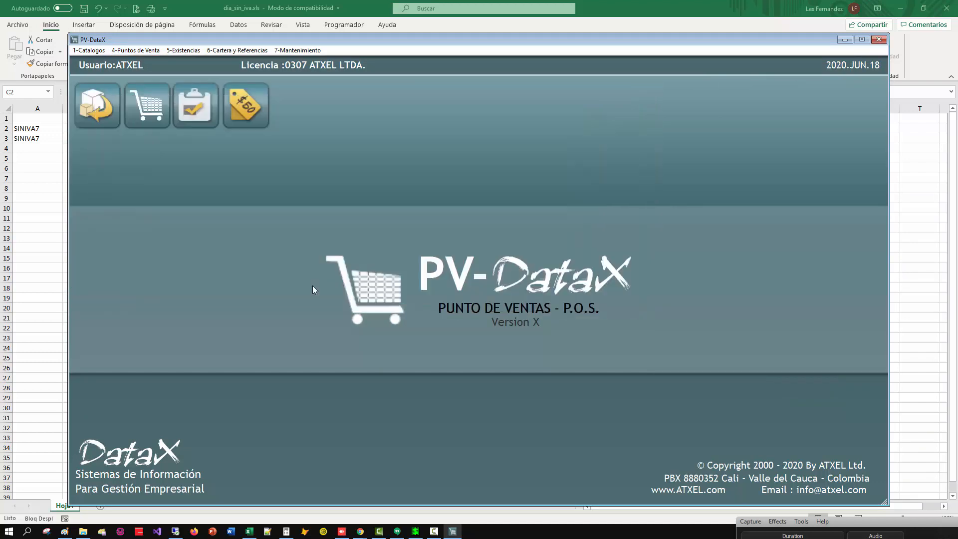
List the catalogue of DIAN VAT-free-day definitions to check the definition codes.
{"action": "key", "text": "alt+4"}
{"action": "key", "text": "k"}
{"action": "key", "text": "3"}
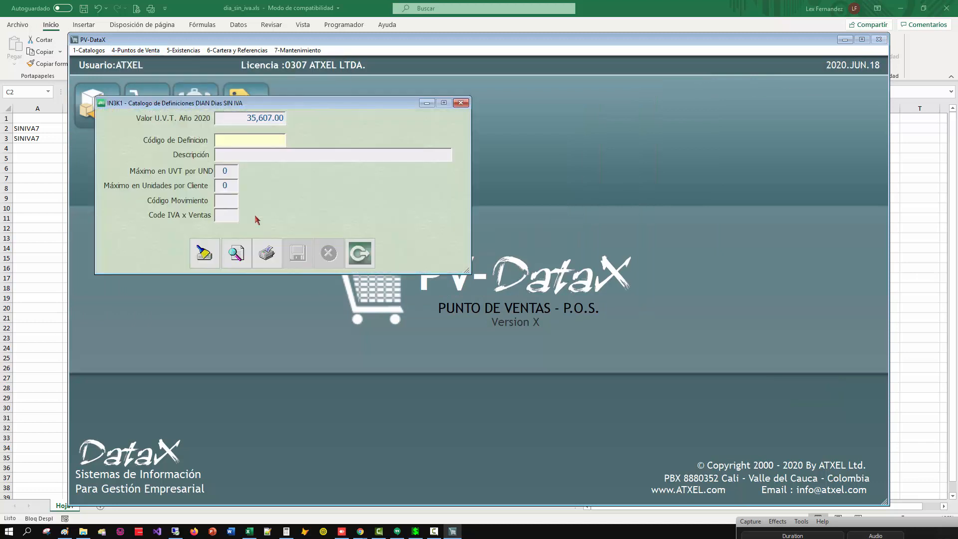
{"action": "left_click", "coordinate": [234, 259]}
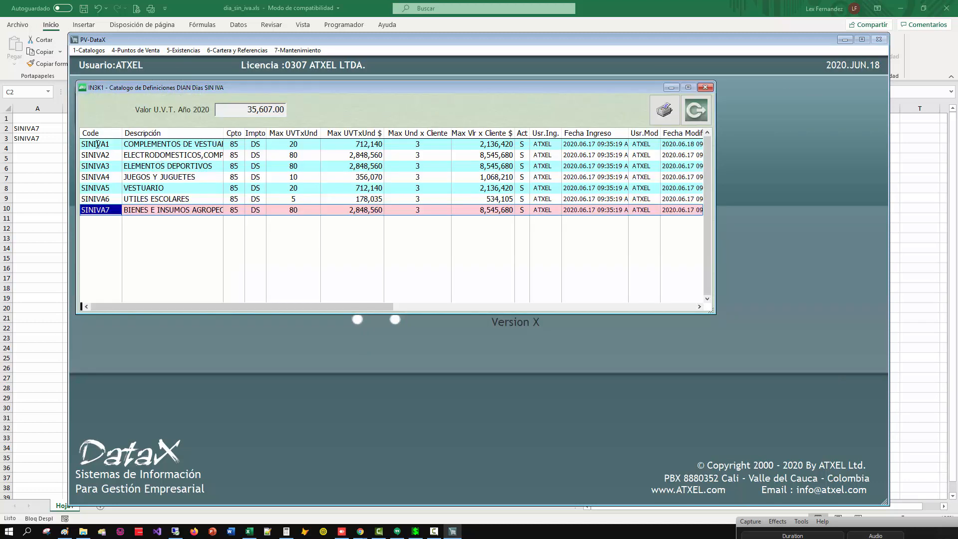
Switch to the Excel workbook and change the definition code in cell A2 to SINIVA1.
{"action": "left_click", "coordinate": [51, 154]}
{"action": "double_click", "coordinate": [46, 129]}
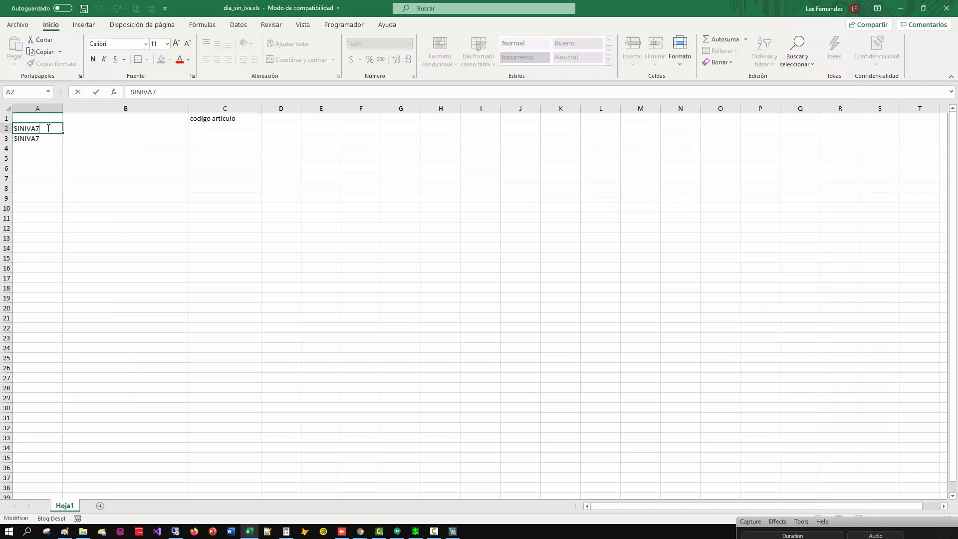
{"action": "key", "text": "Return"}
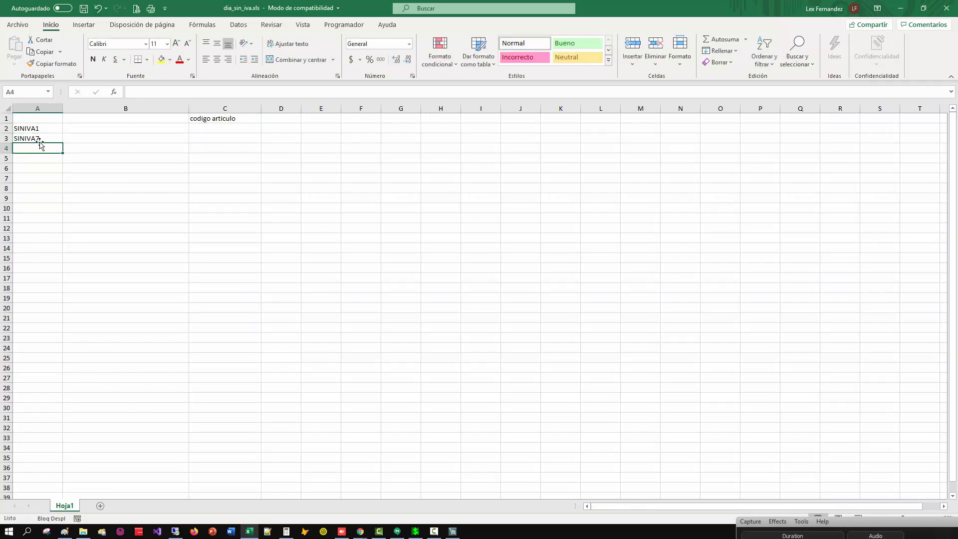
Clear the definition code in cell A3 and delete rows 3 to 15 from the sheet.
{"action": "key", "text": "Delete"}
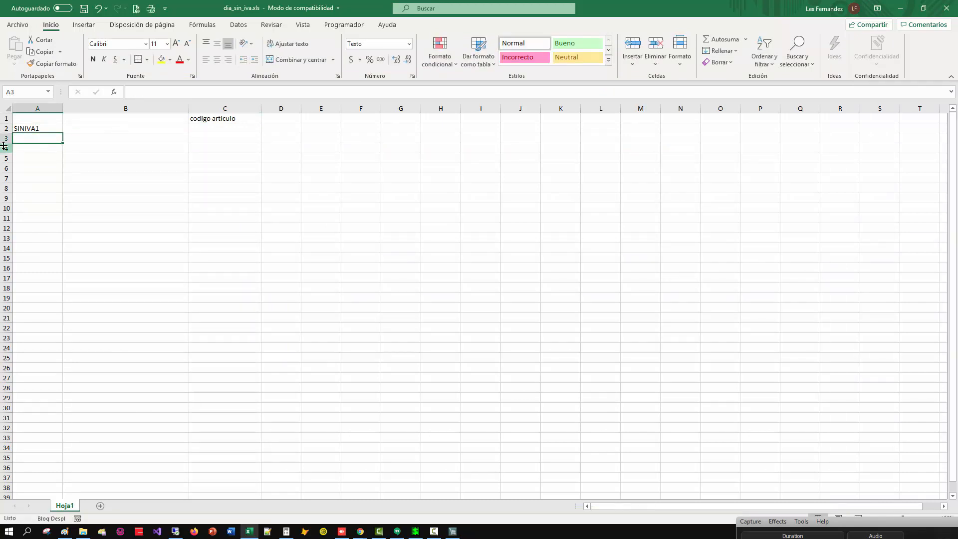
{"action": "left_click_drag", "start_coordinate": [6, 138], "coordinate": [2, 231]}
{"action": "right_click", "coordinate": [2, 231]}
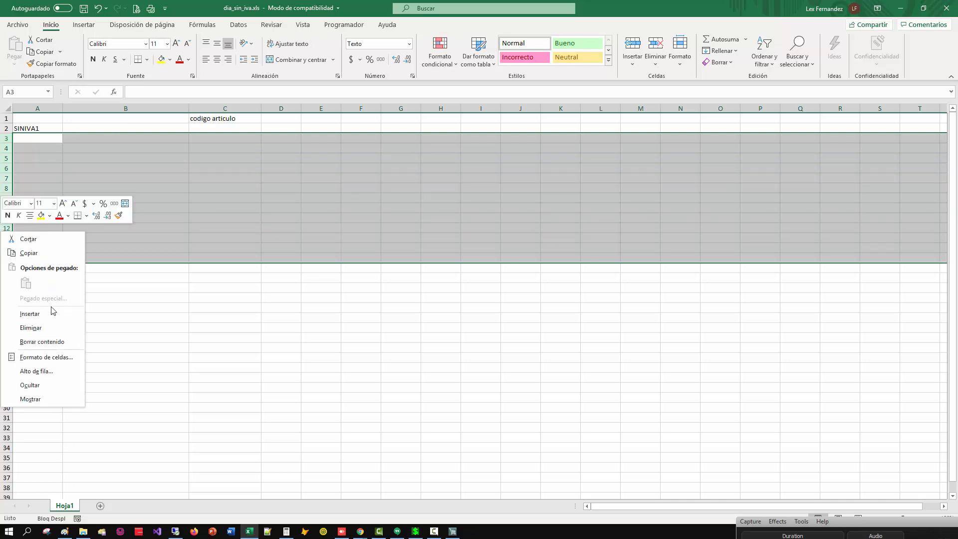
{"action": "left_click", "coordinate": [20, 326]}
{"action": "left_click", "coordinate": [169, 168]}
Enter the article code 00016 in cell C2.
{"action": "left_click", "coordinate": [215, 133]}
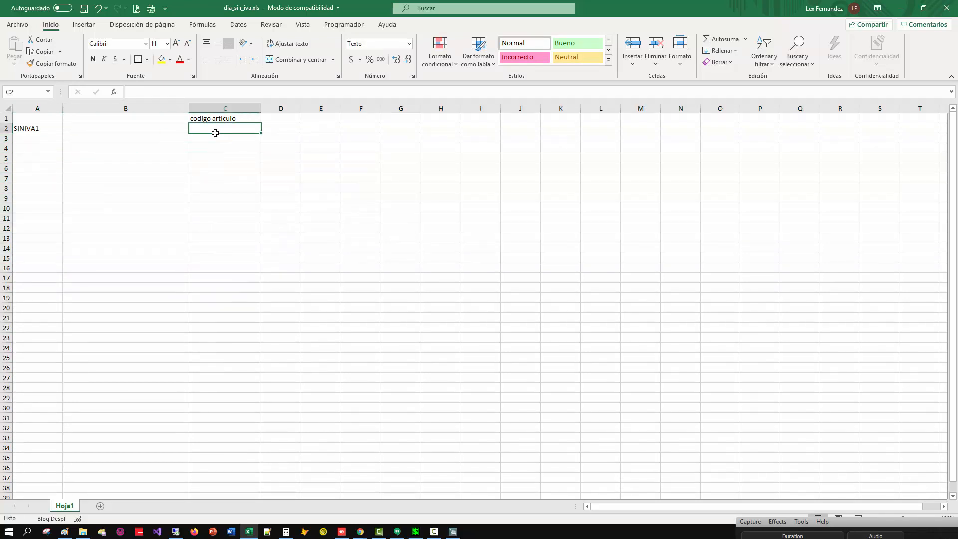
{"action": "type", "text": "000"}
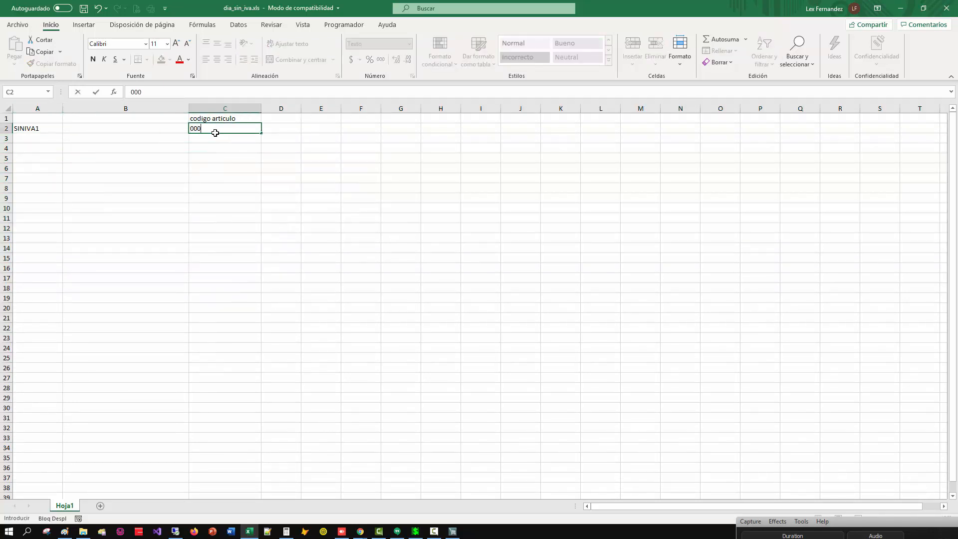
{"action": "type", "text": "16"}
{"action": "key", "text": "Return"}
{"action": "left_click", "coordinate": [216, 130]}
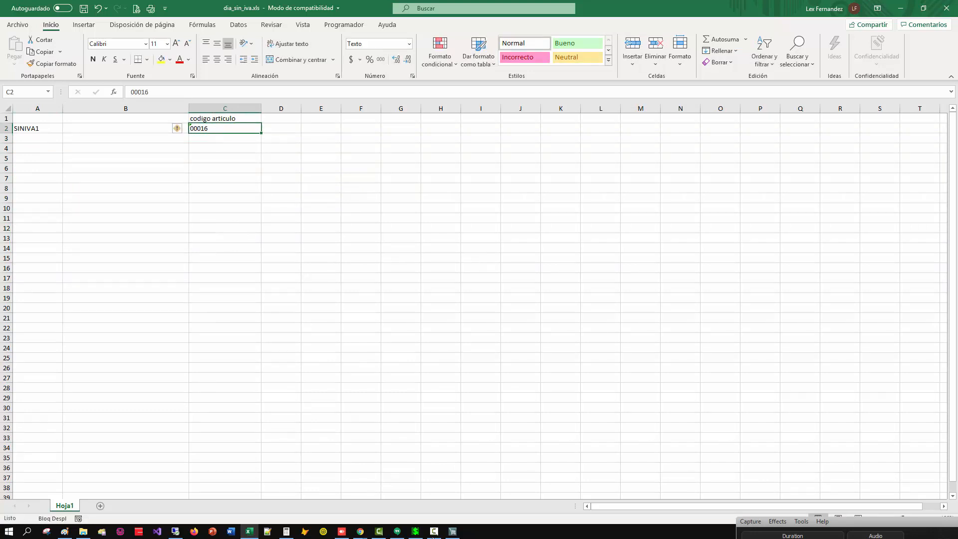
Switch to DataX, reopen the point-of-sale module, and list all articles in the article catalogue.
{"action": "left_click", "coordinate": [453, 531]}
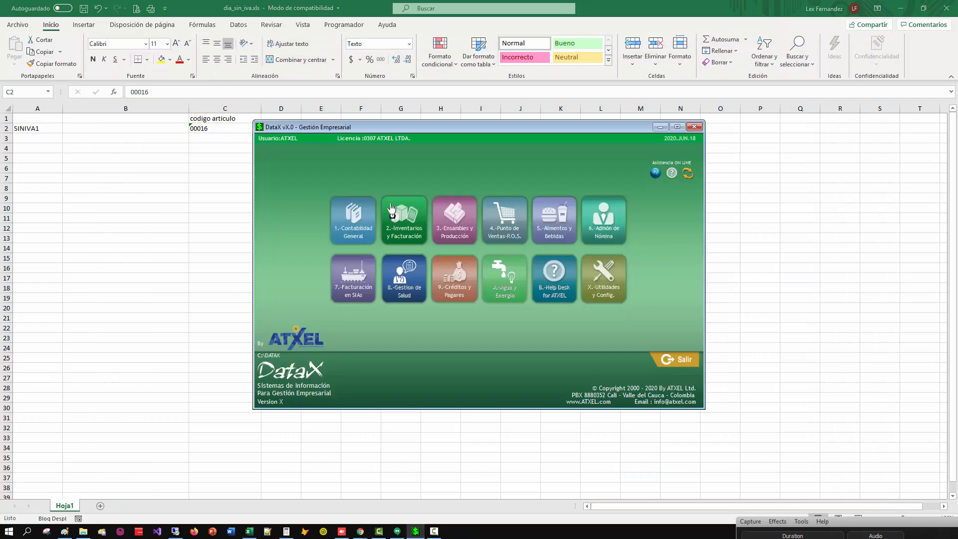
{"action": "left_click", "coordinate": [397, 220]}
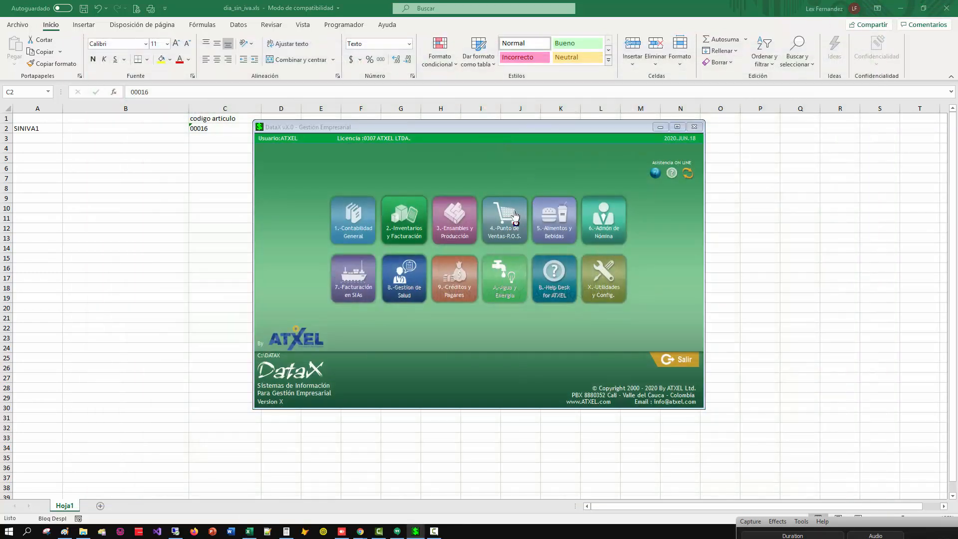
{"action": "left_click", "coordinate": [505, 219]}
{"action": "key", "text": "alt+1"}
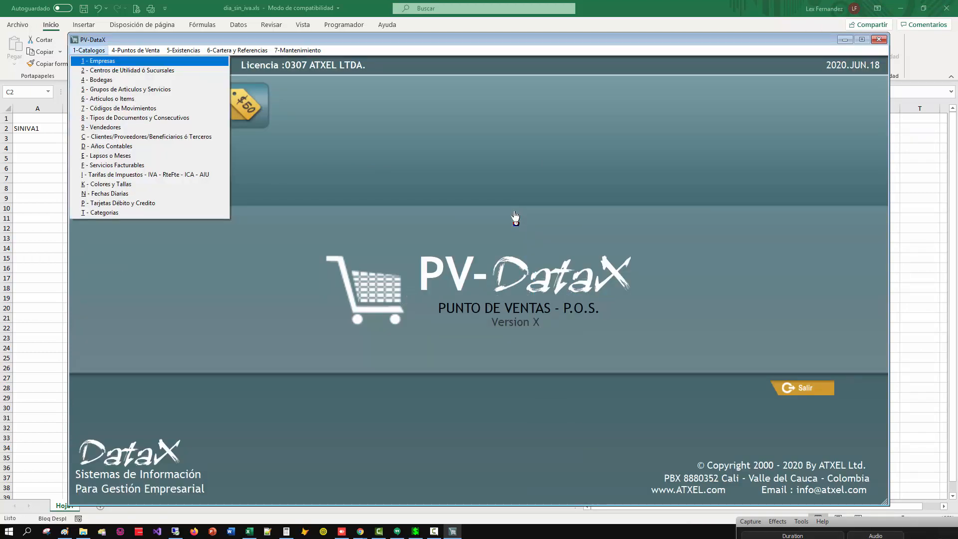
{"action": "key", "text": "6"}
{"action": "left_click", "coordinate": [248, 208]}
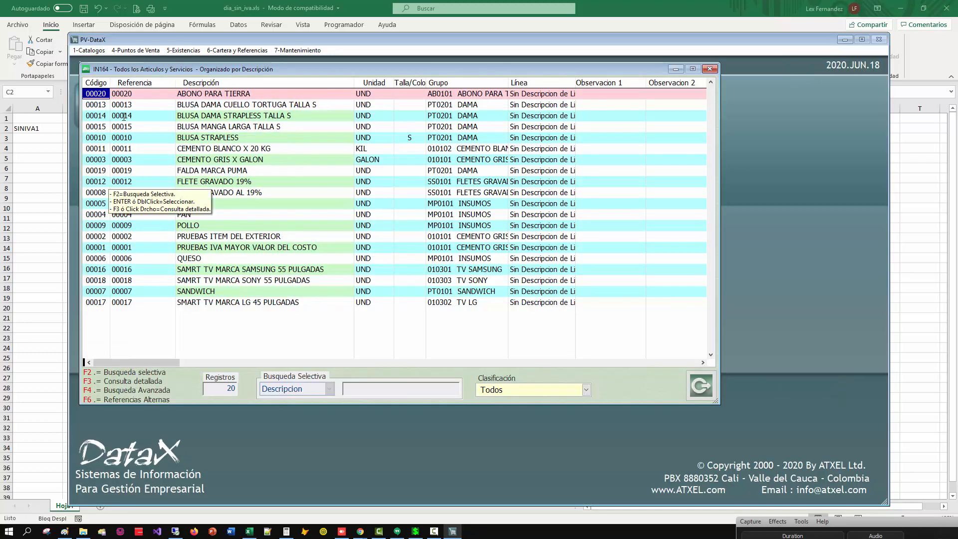
Place the article list beside the sheet's data, sort it by code, and highlight the Samsung TV's code.
{"action": "left_click_drag", "start_coordinate": [157, 41], "coordinate": [334, 70]}
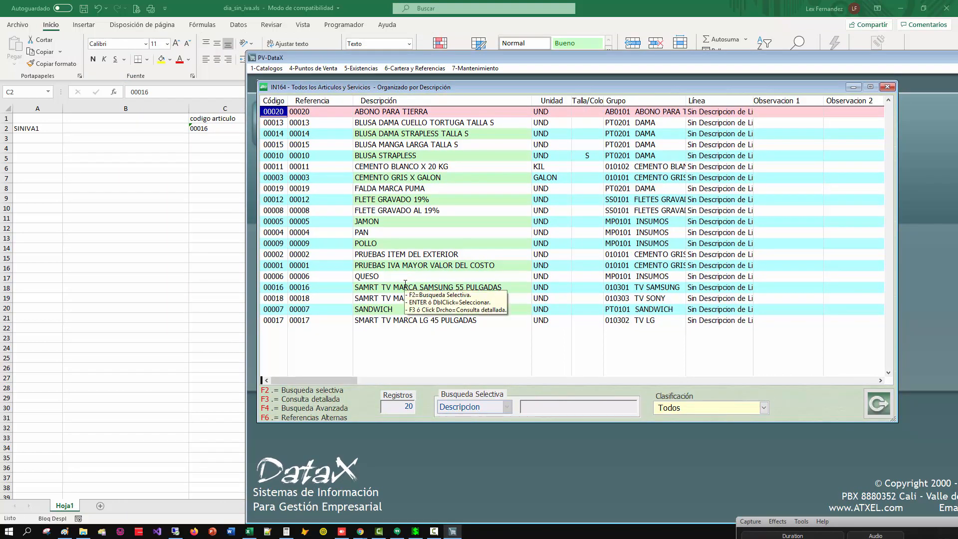
{"action": "left_click", "coordinate": [439, 289]}
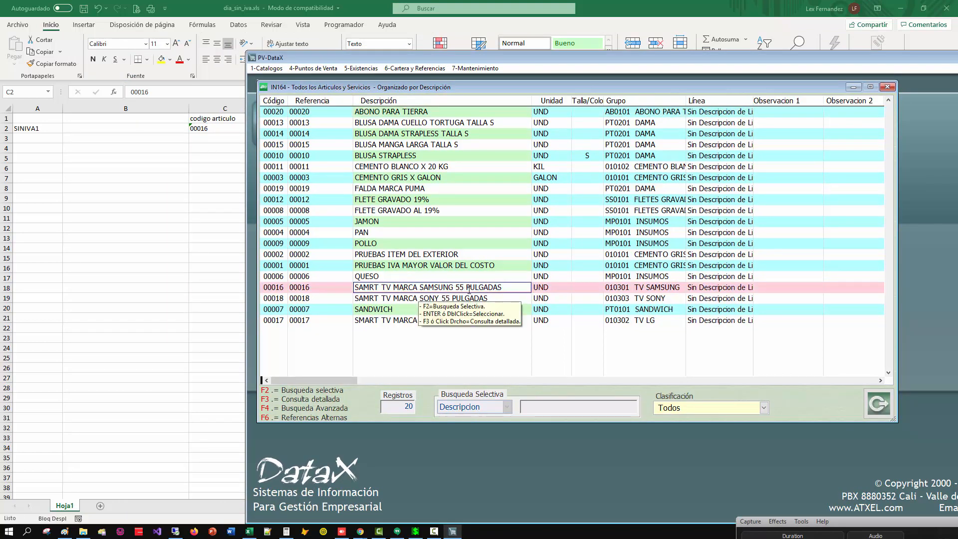
{"action": "left_click", "coordinate": [279, 288]}
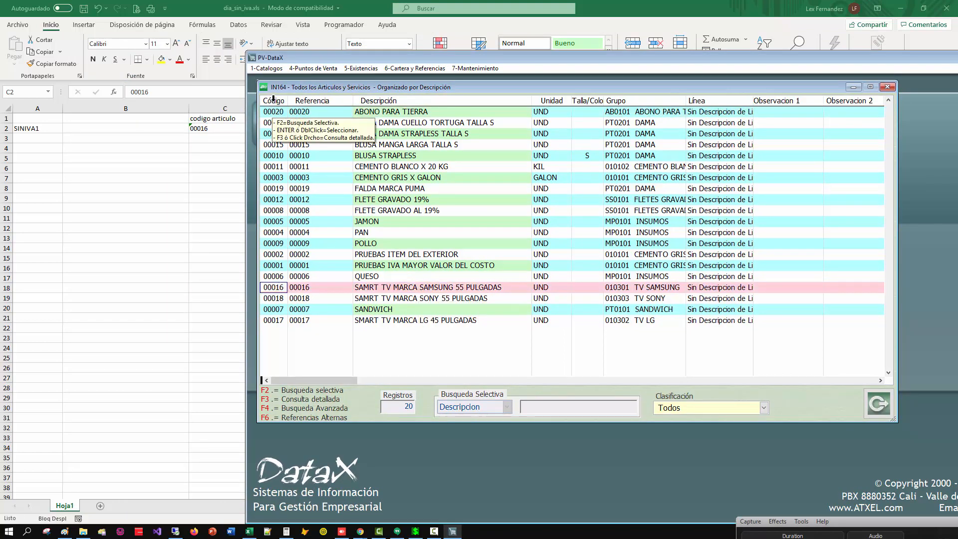
{"action": "left_click", "coordinate": [272, 100]}
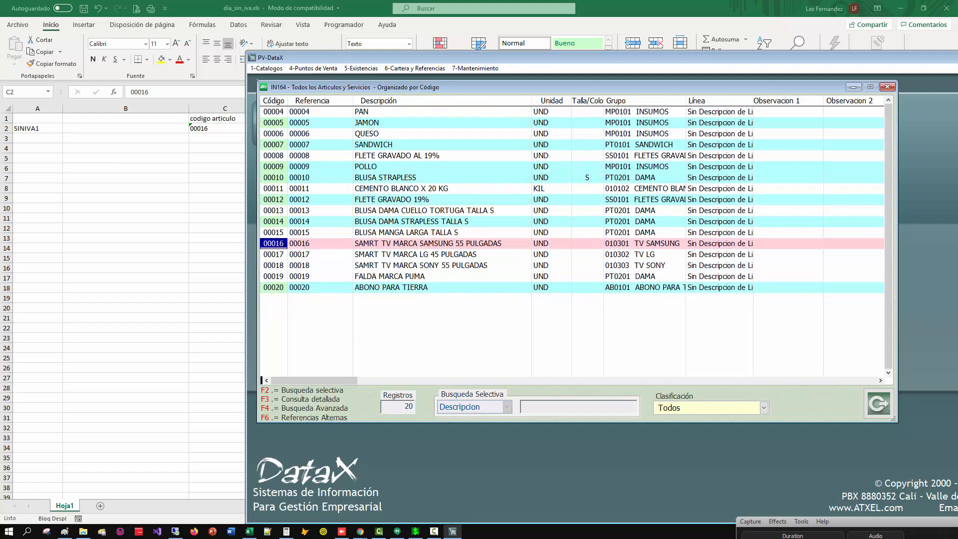
{"action": "left_click_drag", "start_coordinate": [286, 243], "coordinate": [257, 242]}
Switch back to the workbook, enter the definition code SINIVA1 in cell A3, and select cell C3.
{"action": "left_click", "coordinate": [180, 184]}
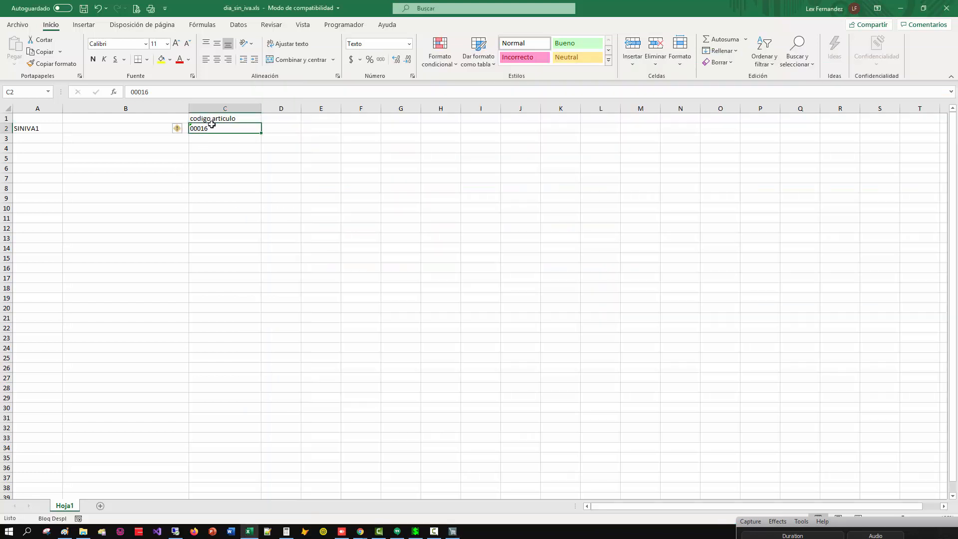
{"action": "left_click", "coordinate": [213, 145]}
{"action": "left_click", "coordinate": [47, 141]}
{"action": "type", "text": "siniva1"}
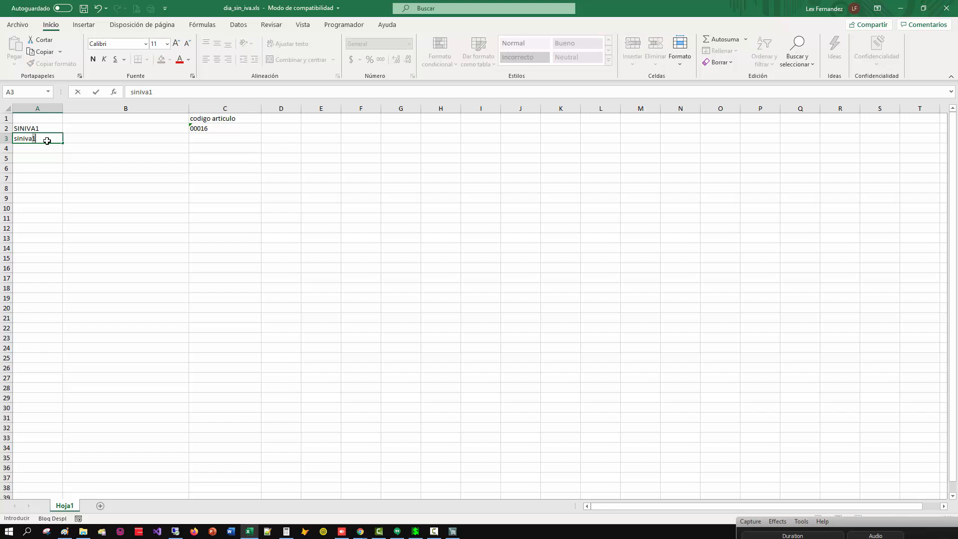
{"action": "key", "text": "BackSpace"}
{"action": "key", "text": "BackSpace"}
{"action": "key", "text": "BackSpace"}
{"action": "key", "text": "BackSpace"}
{"action": "type", "text": "sin"}
{"action": "key", "text": "Tab"}
{"action": "key", "text": "Tab"}
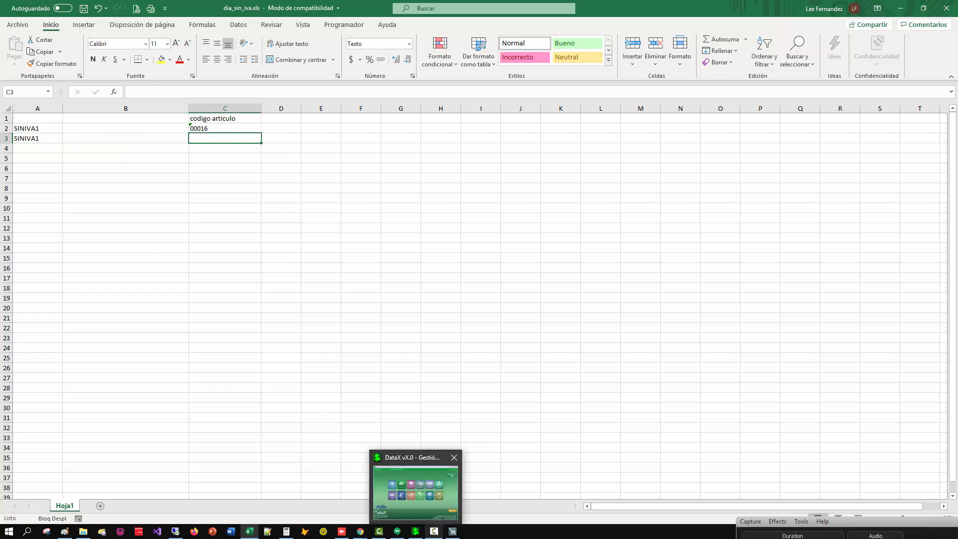
Switch to the DataX article list and look up the code of SMART TV MARCA LG 45 PULGADAS.
{"action": "left_click", "coordinate": [453, 532]}
{"action": "left_click", "coordinate": [320, 254]}
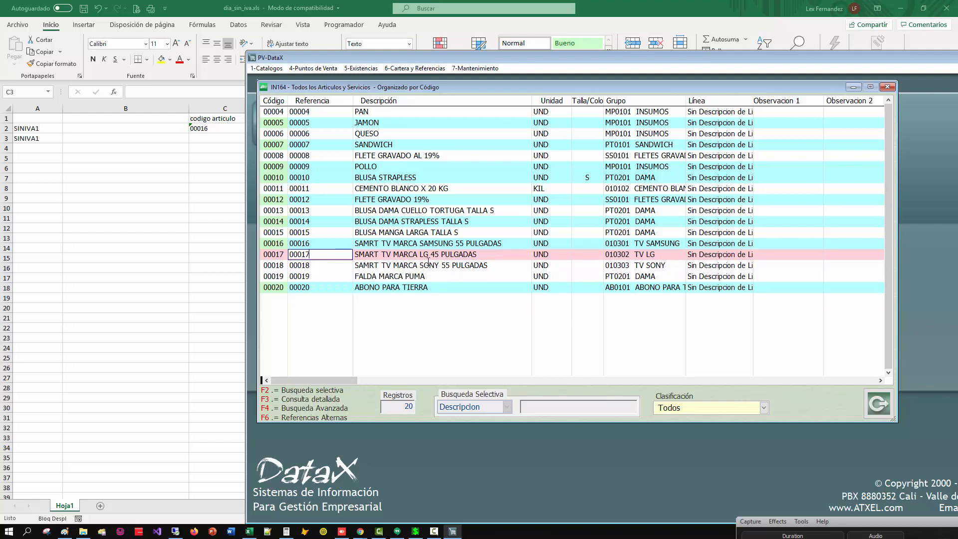
Switch back to the workbook and enter the article code 00017 in cell C3.
{"action": "left_click", "coordinate": [206, 135]}
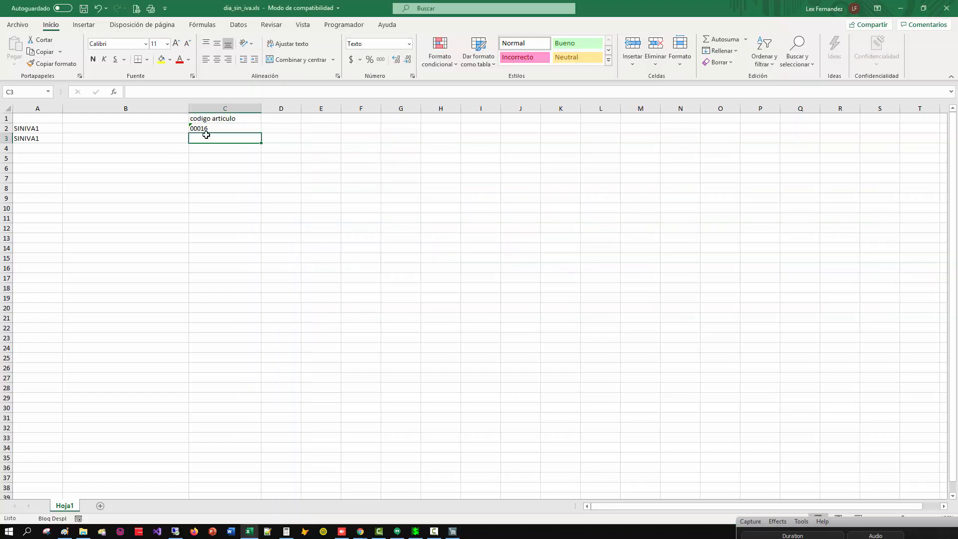
{"action": "type", "text": "00"}
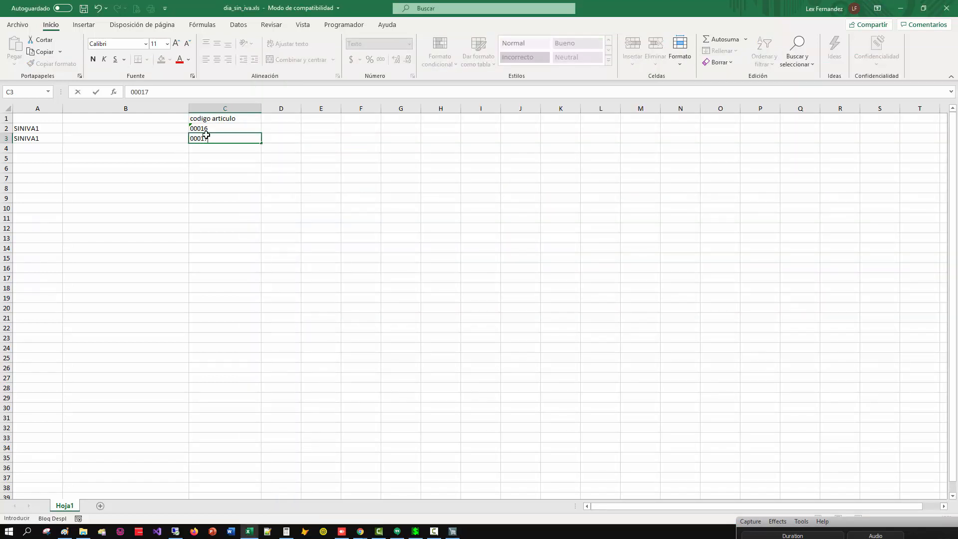
{"action": "type", "text": "017"}
{"action": "key", "text": "Return"}
Delete the heading row and the blank row above it so the article data starts in row 1.
{"action": "left_click", "coordinate": [6, 118]}
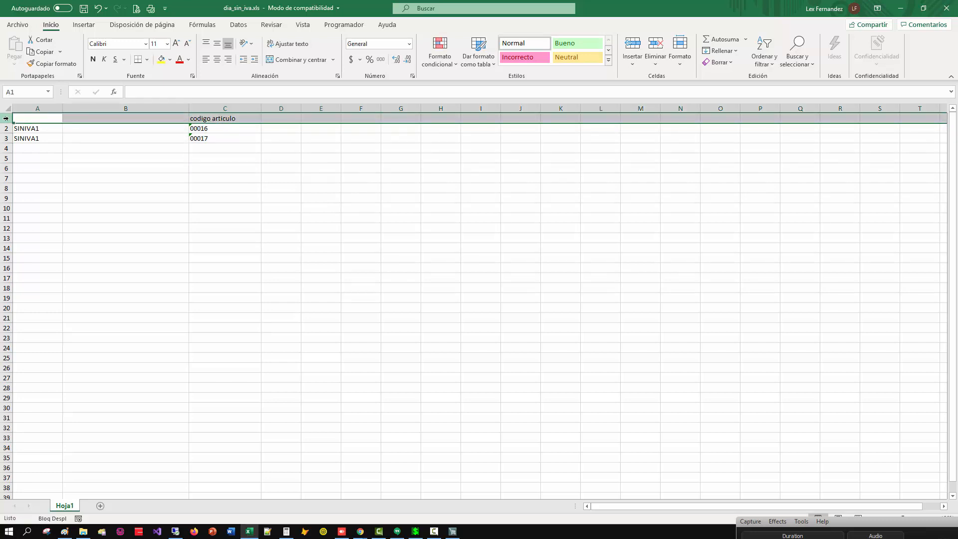
{"action": "right_click", "coordinate": [6, 119]}
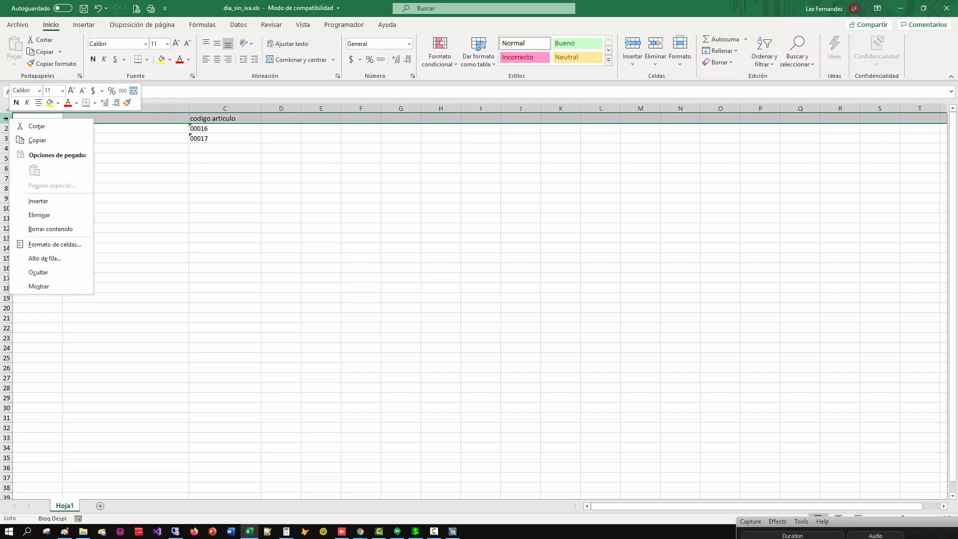
{"action": "left_click", "coordinate": [38, 200]}
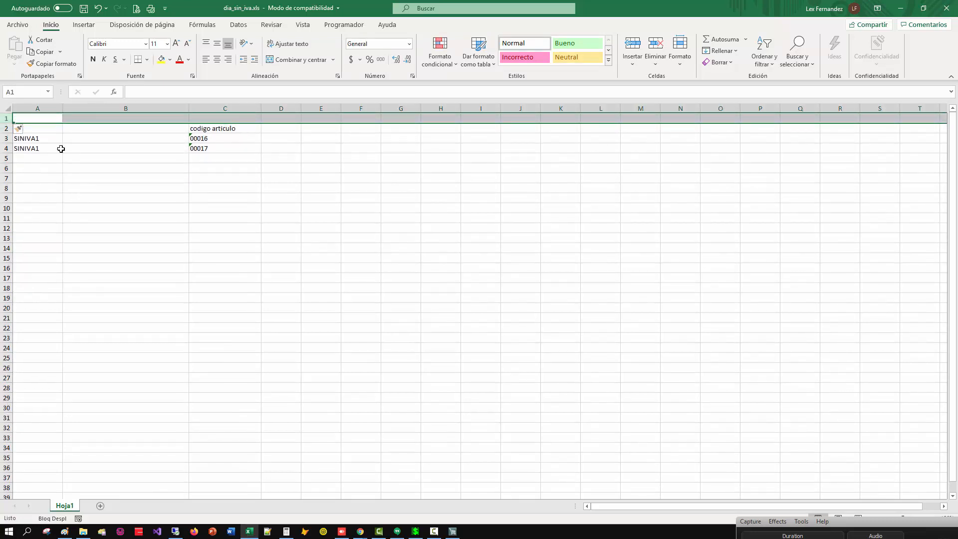
{"action": "left_click", "coordinate": [6, 128]}
{"action": "left_click_drag", "start_coordinate": [6, 119], "coordinate": [6, 128]}
{"action": "right_click", "coordinate": [5, 125]}
{"action": "left_click", "coordinate": [39, 220]}
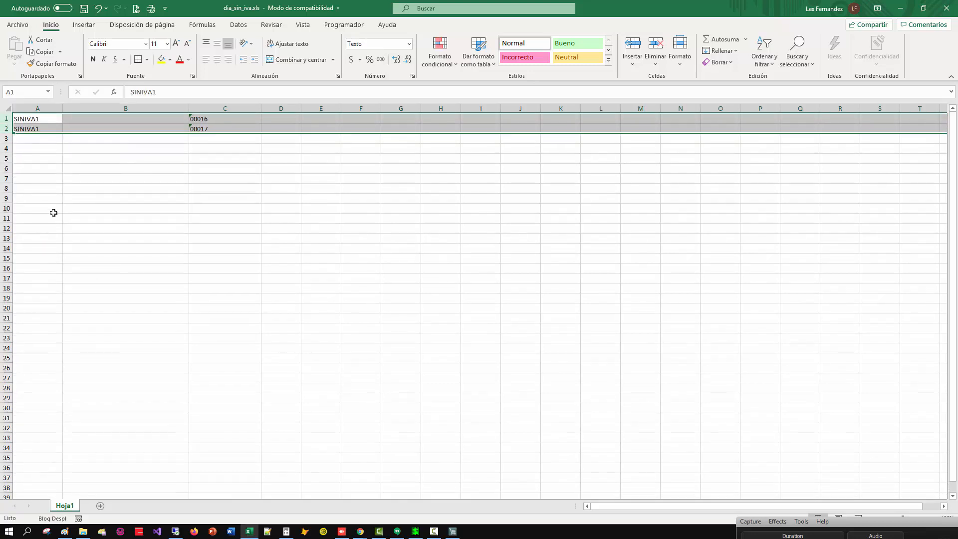
Save the dia_sin_iva.xls workbook and close it.
{"action": "left_click", "coordinate": [162, 148]}
{"action": "left_click", "coordinate": [154, 127]}
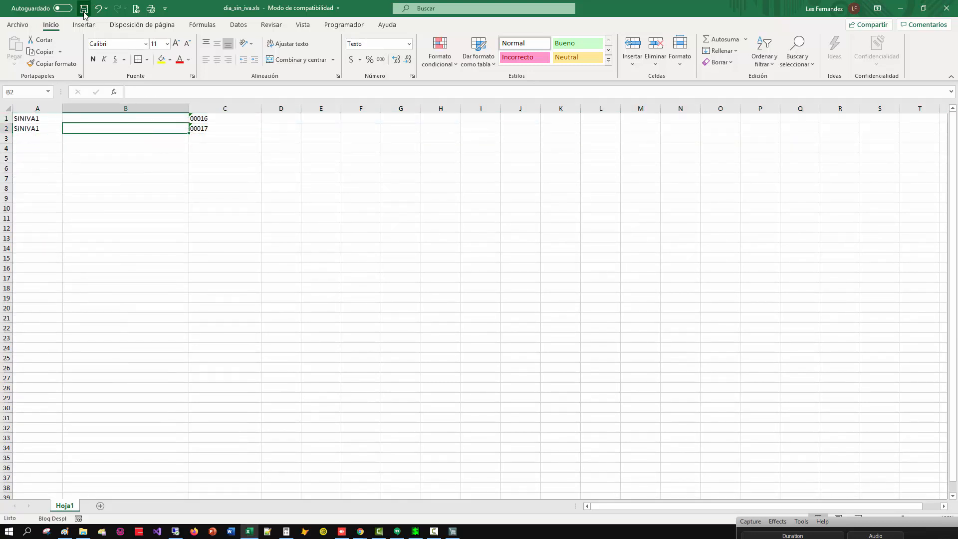
{"action": "left_click", "coordinate": [83, 9]}
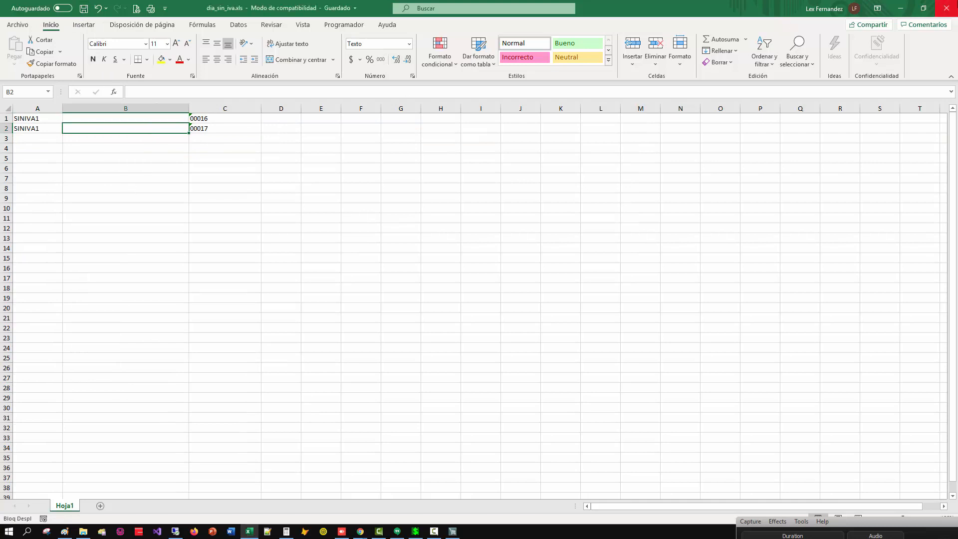
{"action": "left_click", "coordinate": [946, 8]}
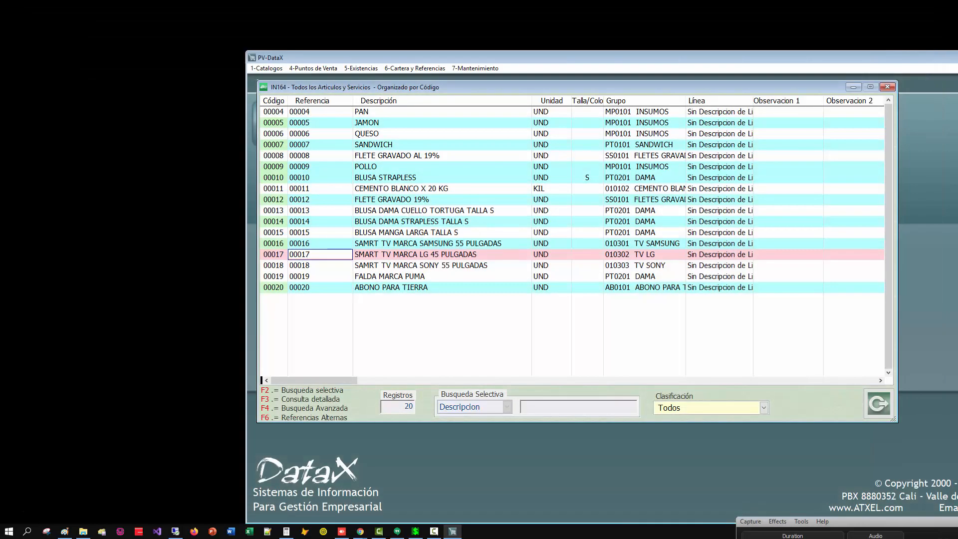
Close the DataX article list, reopen the point-of-sale module, and open the Excel import of VAT-free-day group and item assignments.
{"action": "key", "text": "Escape"}
{"action": "key", "text": "Escape"}
{"action": "key", "text": "Escape"}
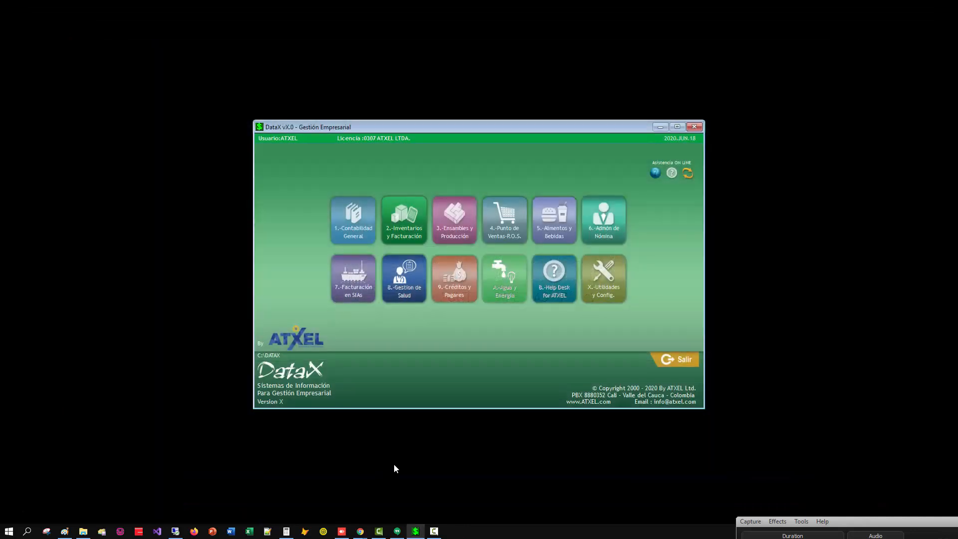
{"action": "left_click", "coordinate": [505, 202]}
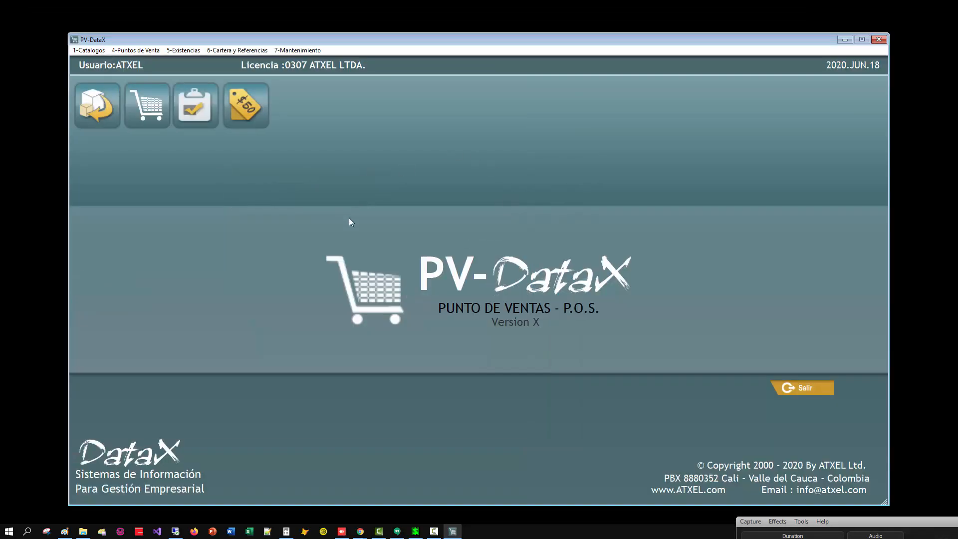
{"action": "key", "text": "alt+4"}
{"action": "mouse_move", "coordinate": [223, 226]}
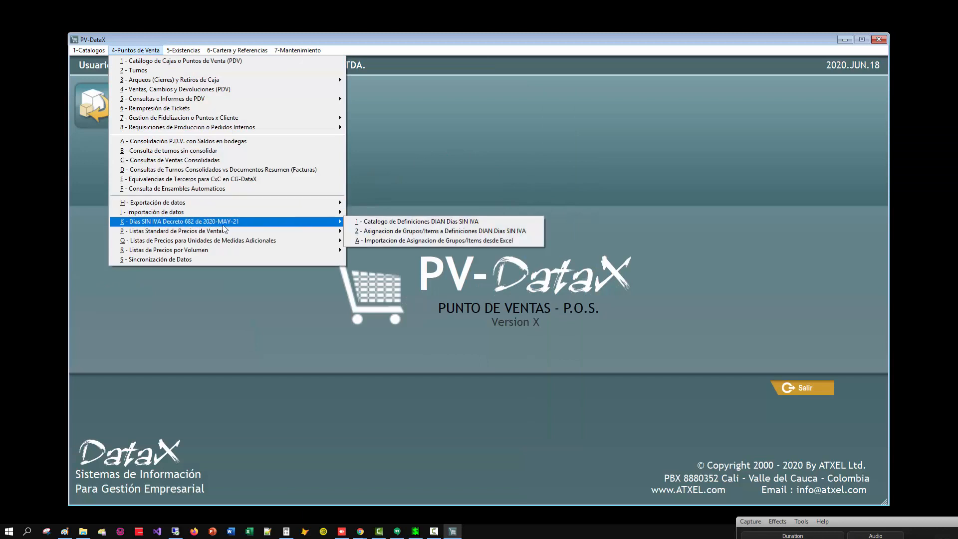
{"action": "left_click", "coordinate": [390, 241]}
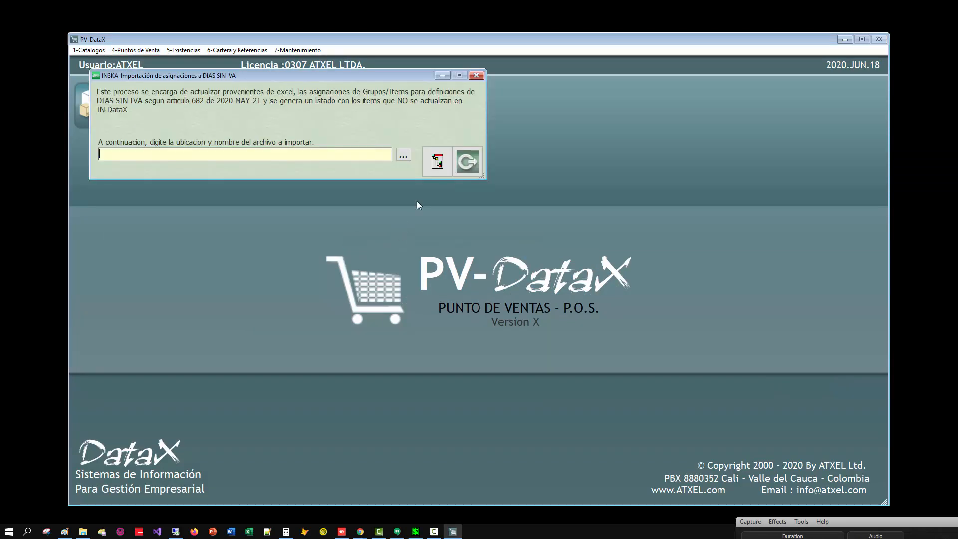
Try to import the assignments from dia_sin_iva.xls on the Desktop.
{"action": "left_click", "coordinate": [403, 155]}
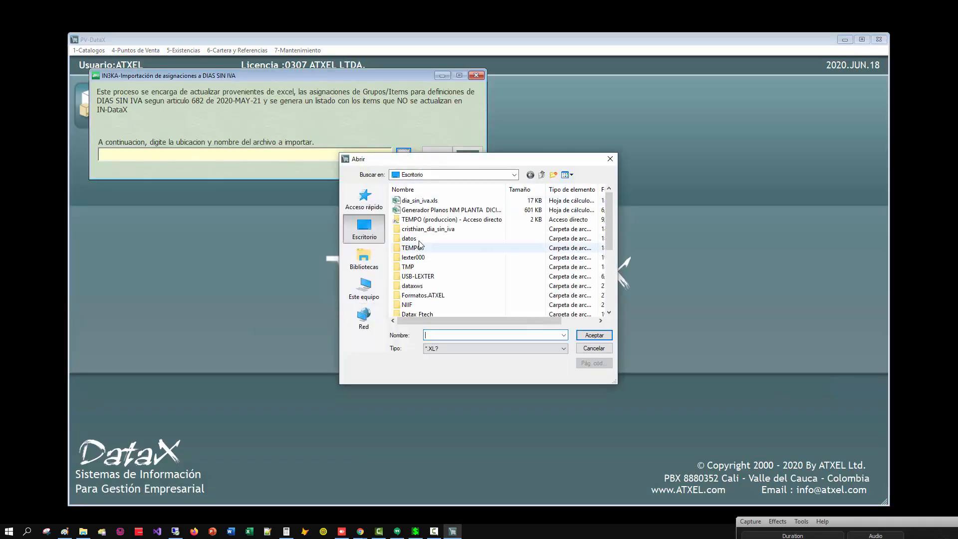
{"action": "left_click", "coordinate": [429, 202]}
{"action": "double_click", "coordinate": [430, 201]}
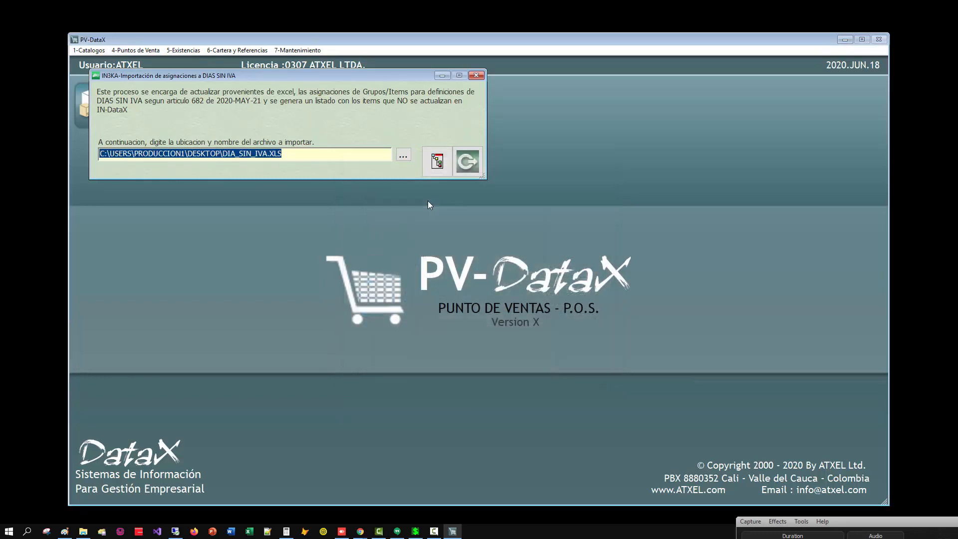
{"action": "key", "text": "Return"}
{"action": "key", "text": "Return"}
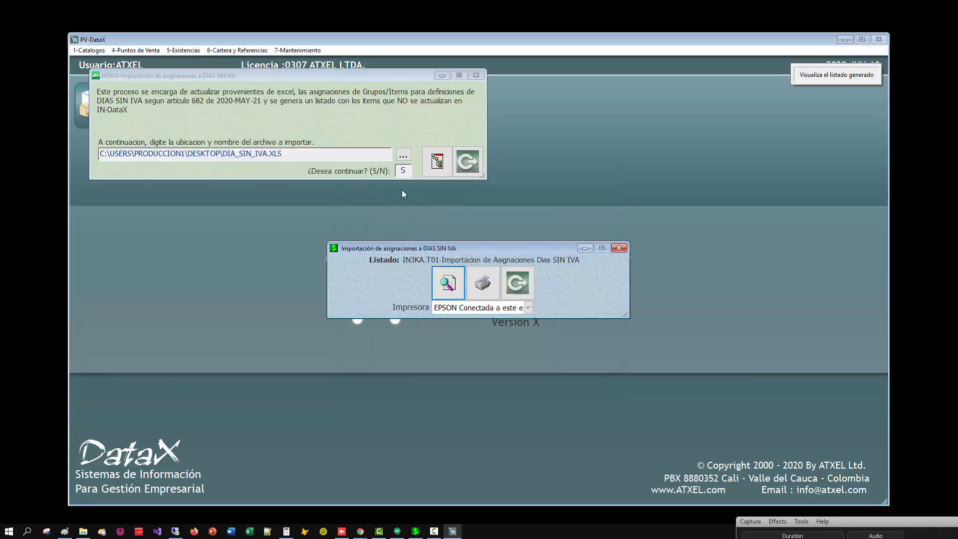
View the import listing for inconsistencies, then close it and the import window.
{"action": "left_click", "coordinate": [449, 290]}
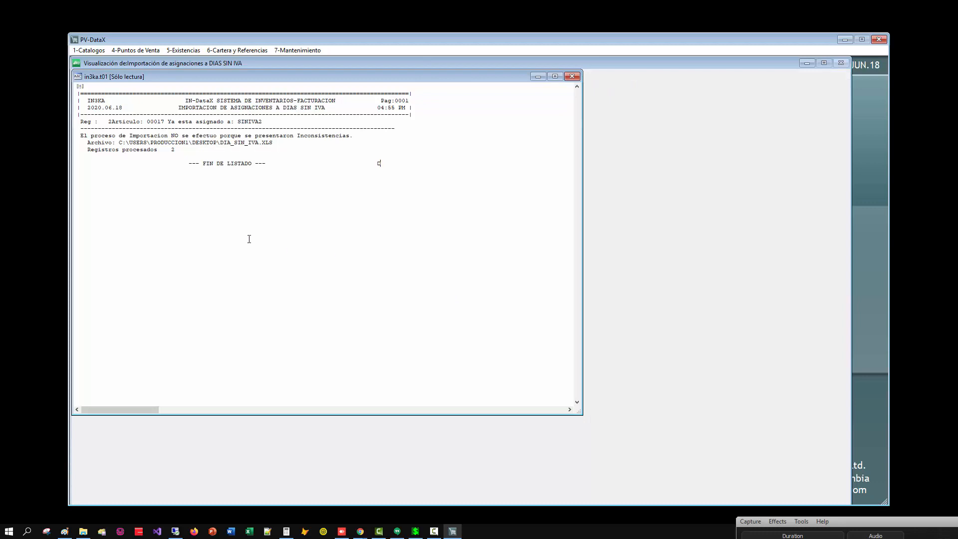
{"action": "key", "text": "Escape"}
{"action": "key", "text": "Escape"}
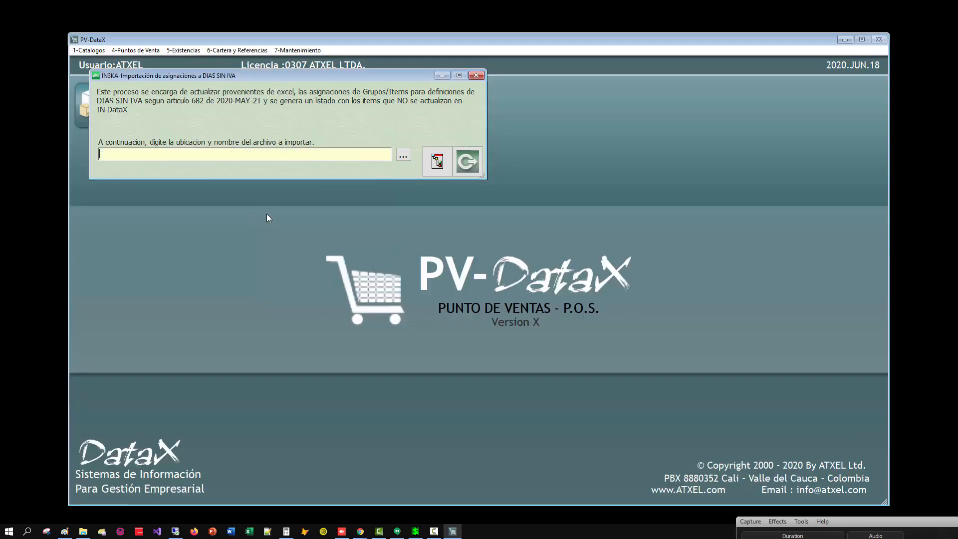
{"action": "key", "text": "Escape"}
{"action": "left_click", "coordinate": [136, 50]}
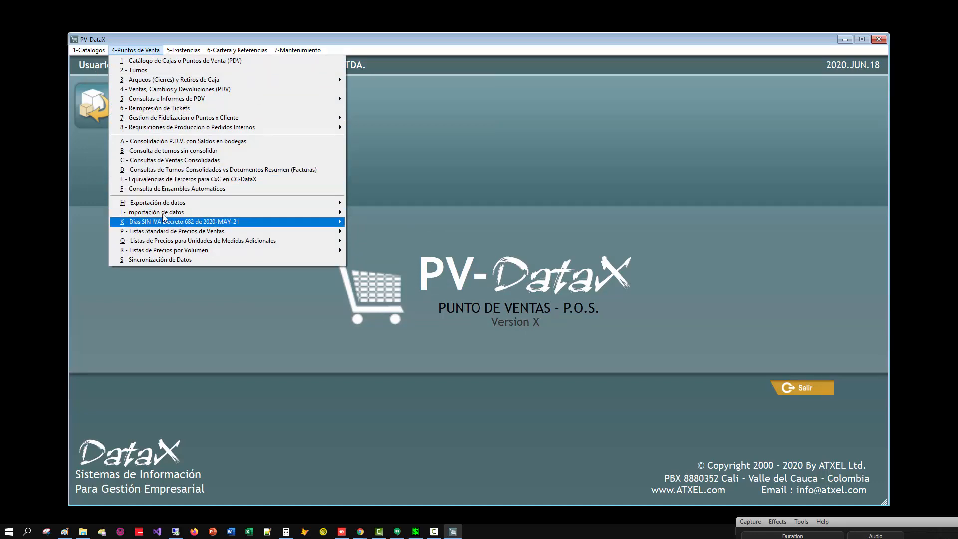
{"action": "key", "text": "Escape"}
{"action": "left_click", "coordinate": [138, 54]}
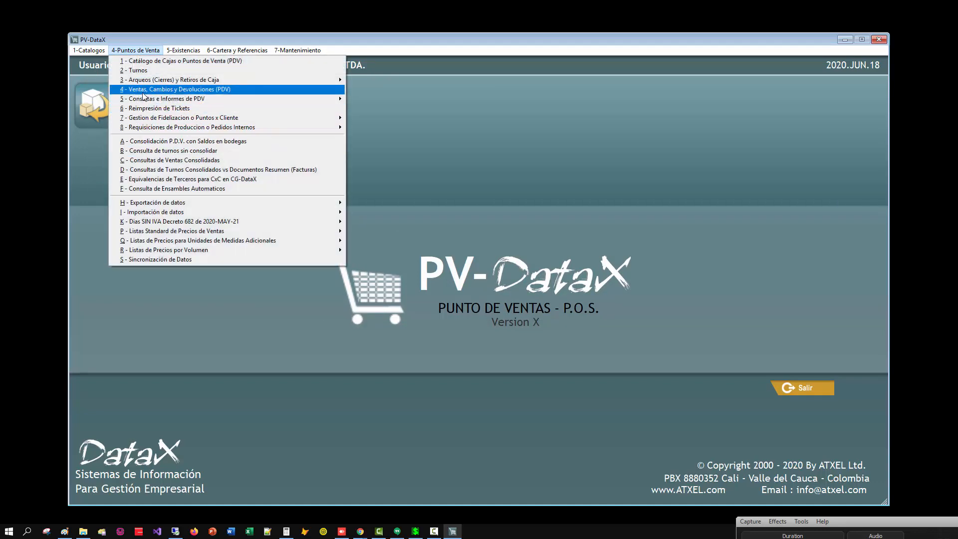
{"action": "left_click", "coordinate": [103, 271]}
Open the assignment of groups and items to DIAN definitions and check in its list which definition holds the LG smart TV.
{"action": "left_click", "coordinate": [135, 52]}
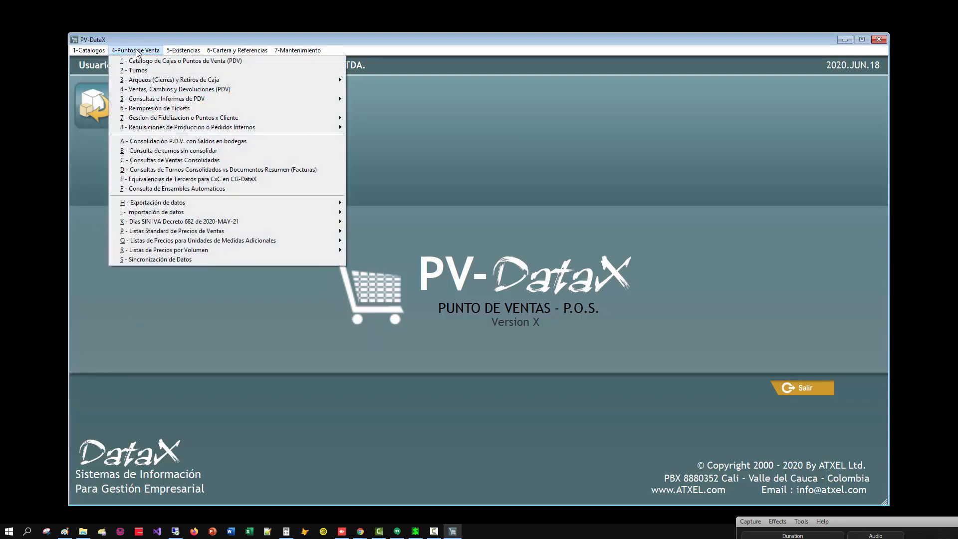
{"action": "mouse_move", "coordinate": [154, 223]}
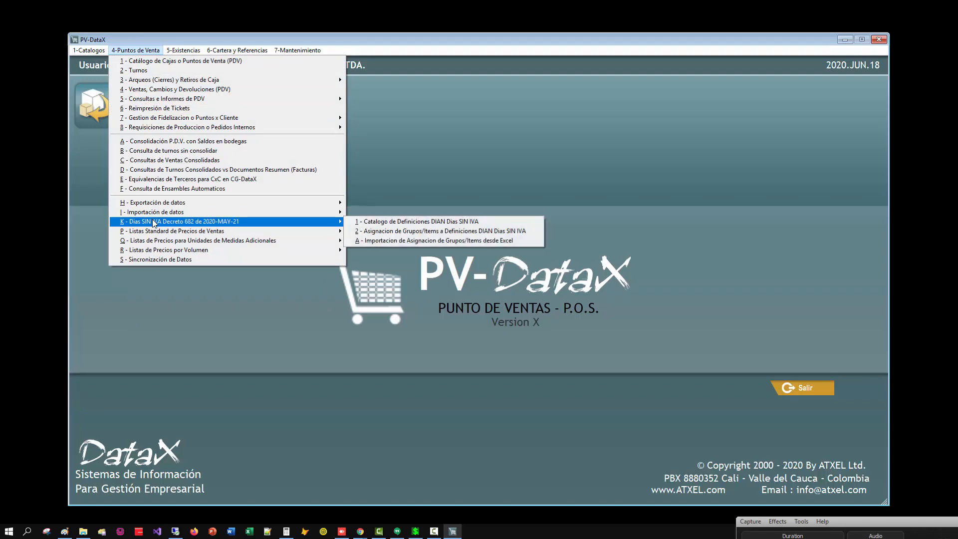
{"action": "left_click", "coordinate": [388, 229]}
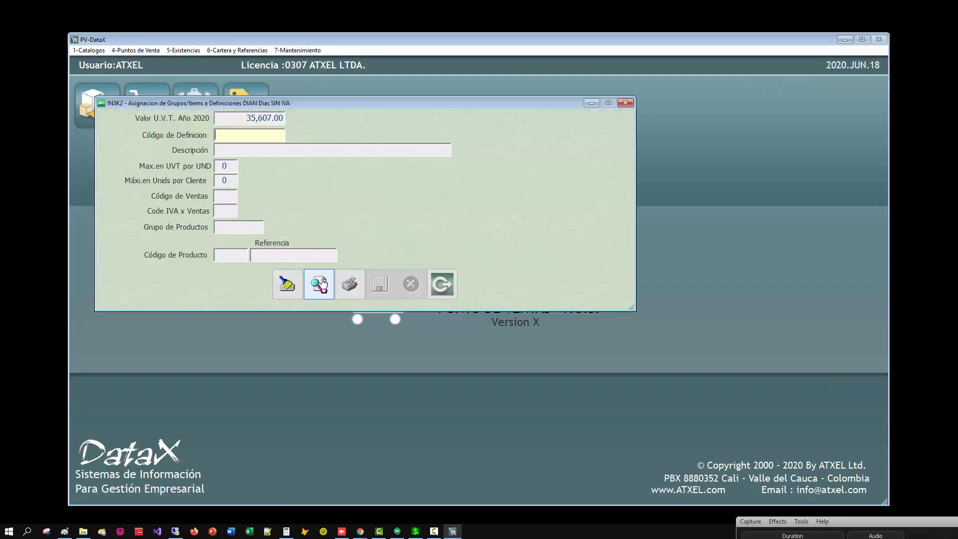
{"action": "left_click", "coordinate": [319, 284]}
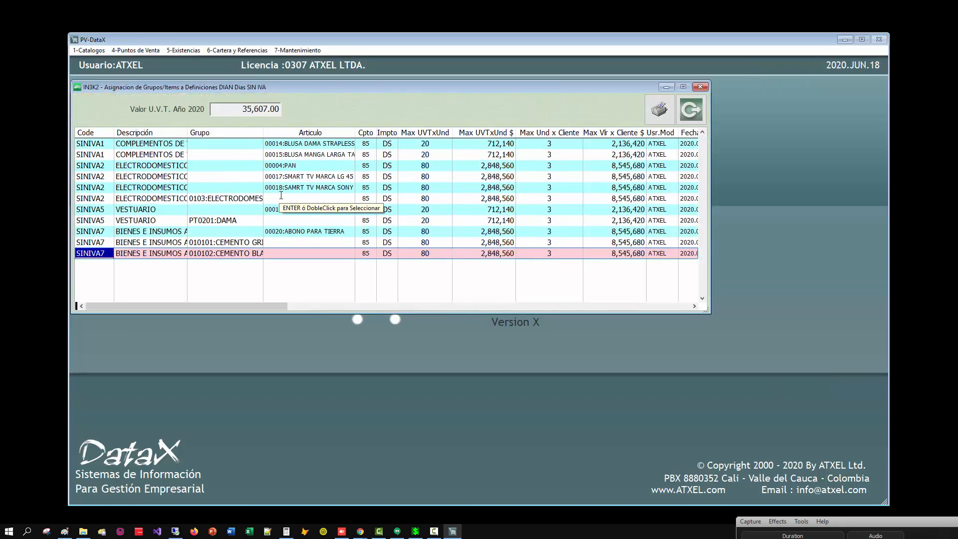
{"action": "left_click", "coordinate": [276, 179]}
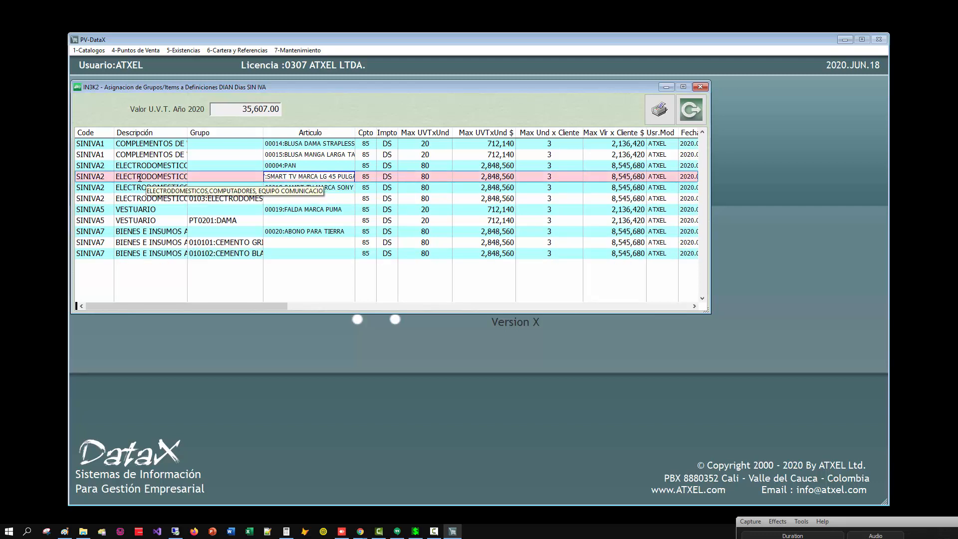
{"action": "key", "text": "Escape"}
Select definition SINIVA2 and remove product code 17, the LG smart TV, from it.
{"action": "key", "text": "F2"}
{"action": "key", "text": "Up"}
{"action": "key", "text": "Up"}
{"action": "key", "text": "Up"}
{"action": "key", "text": "Up"}
{"action": "key", "text": "Up"}
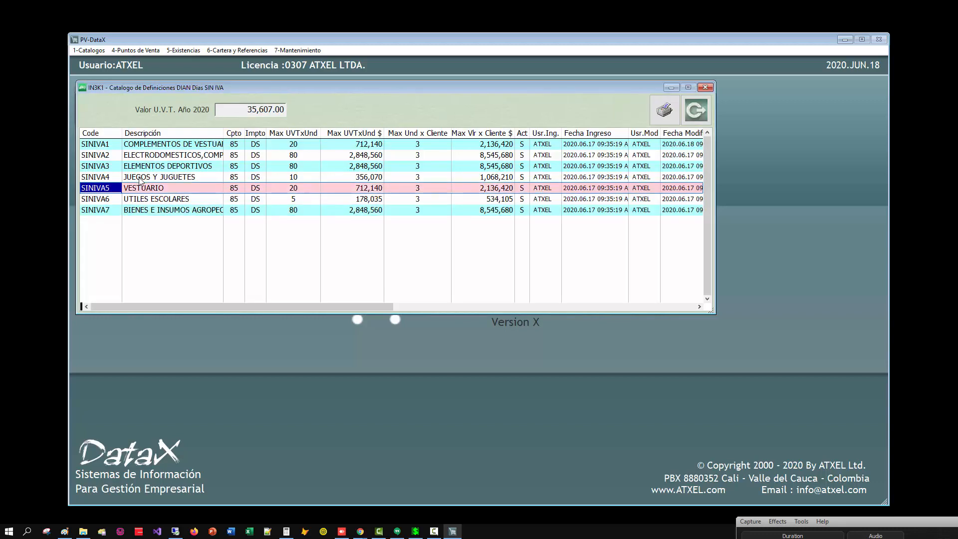
{"action": "key", "text": "Return"}
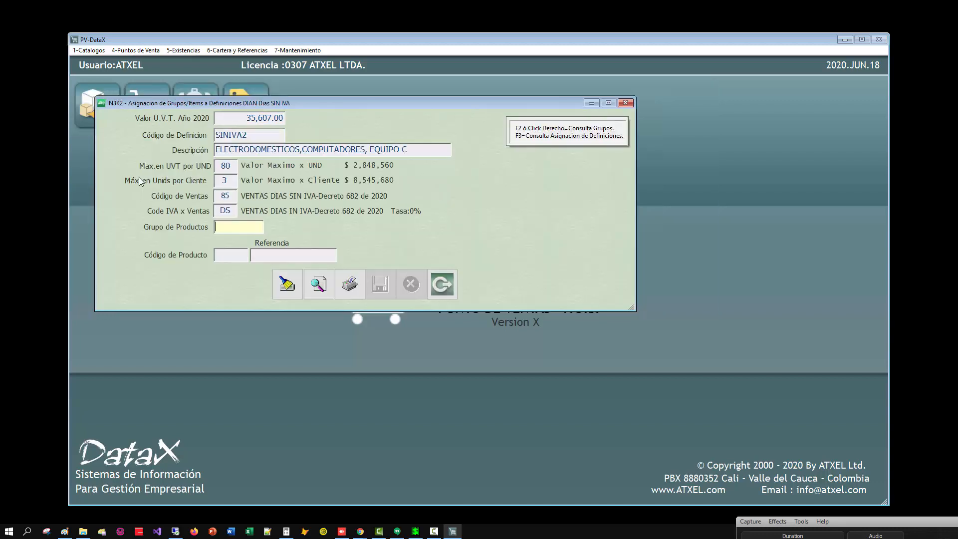
{"action": "key", "text": "Return"}
{"action": "type", "text": "17"}
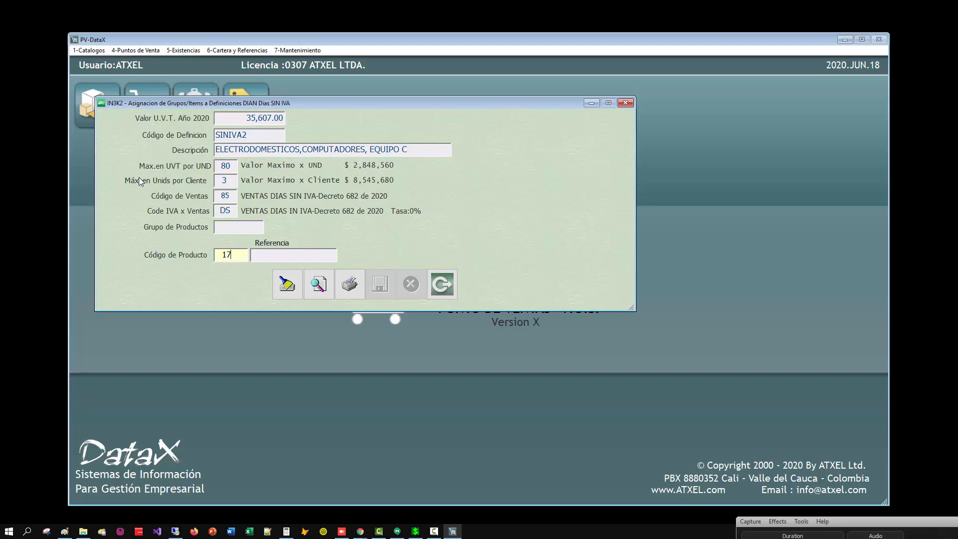
{"action": "key", "text": "Return"}
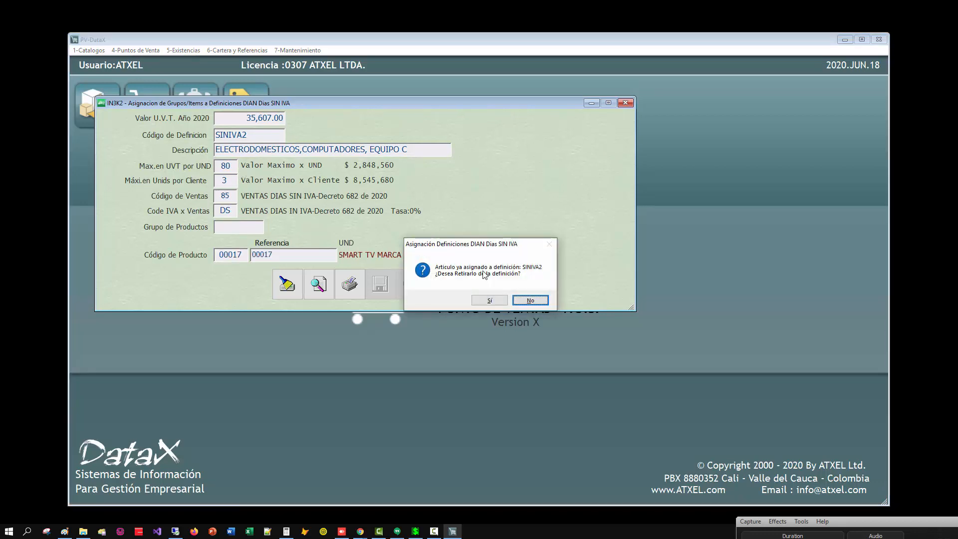
{"action": "left_click", "coordinate": [491, 300]}
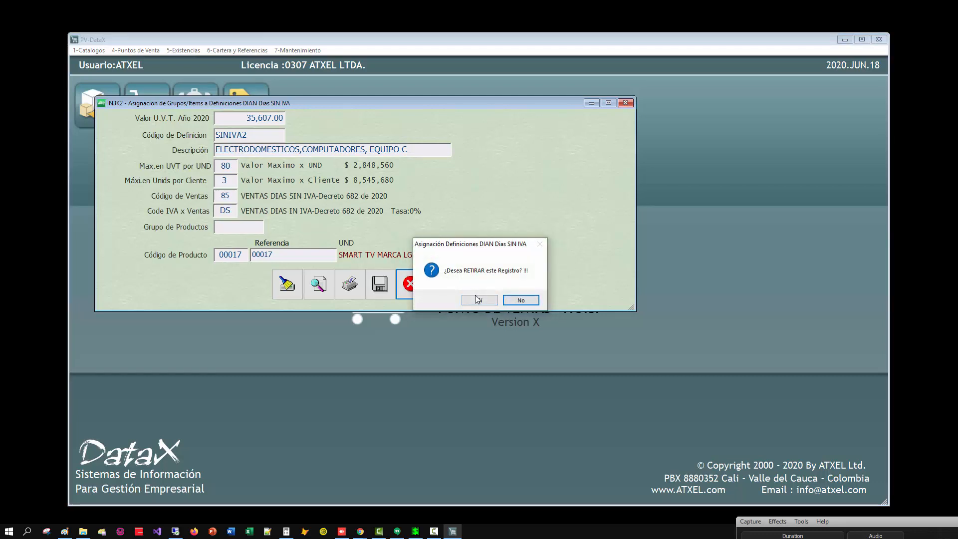
{"action": "left_click", "coordinate": [479, 300]}
{"action": "key", "text": "Return"}
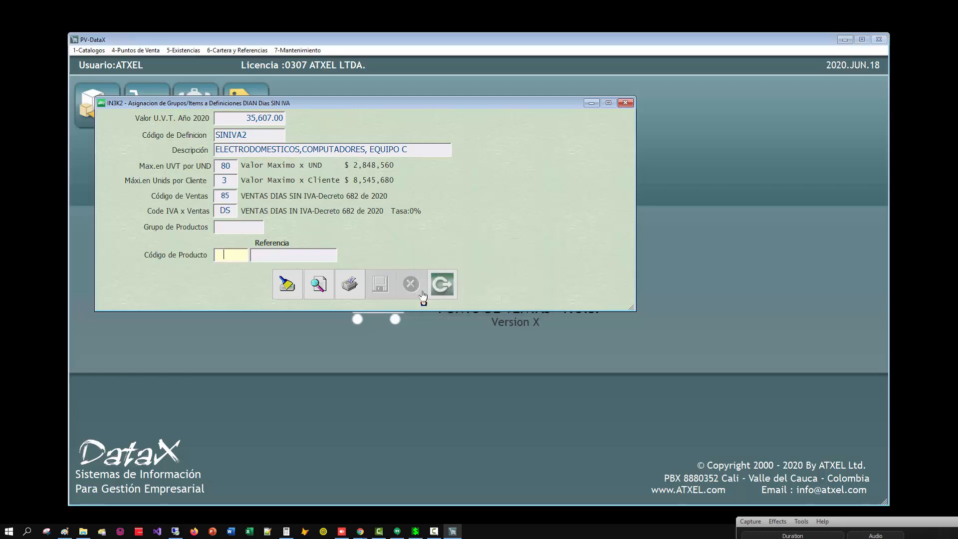
Check the assignment list for the removed LG TV, then exit and reopen the point-of-sale module.
{"action": "left_click", "coordinate": [319, 294]}
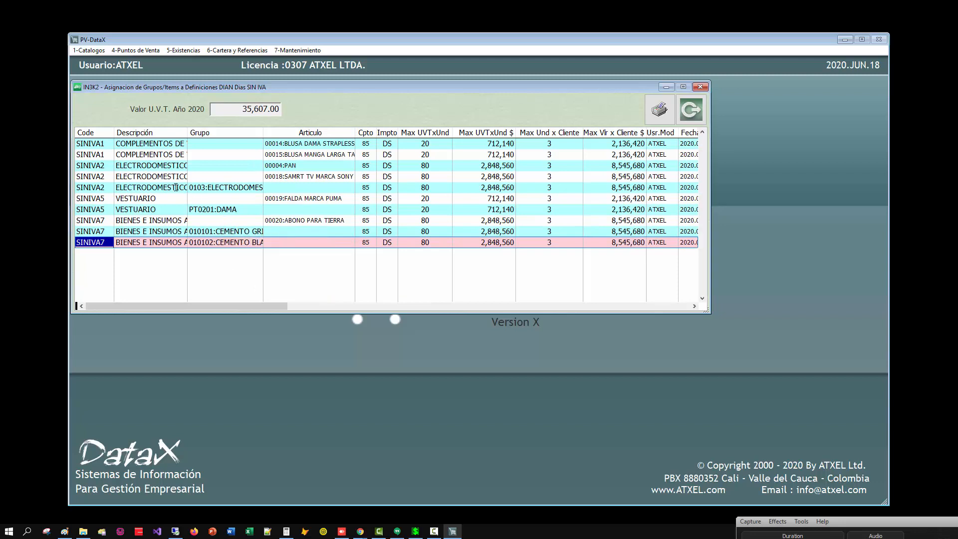
{"action": "double_click", "coordinate": [252, 188]}
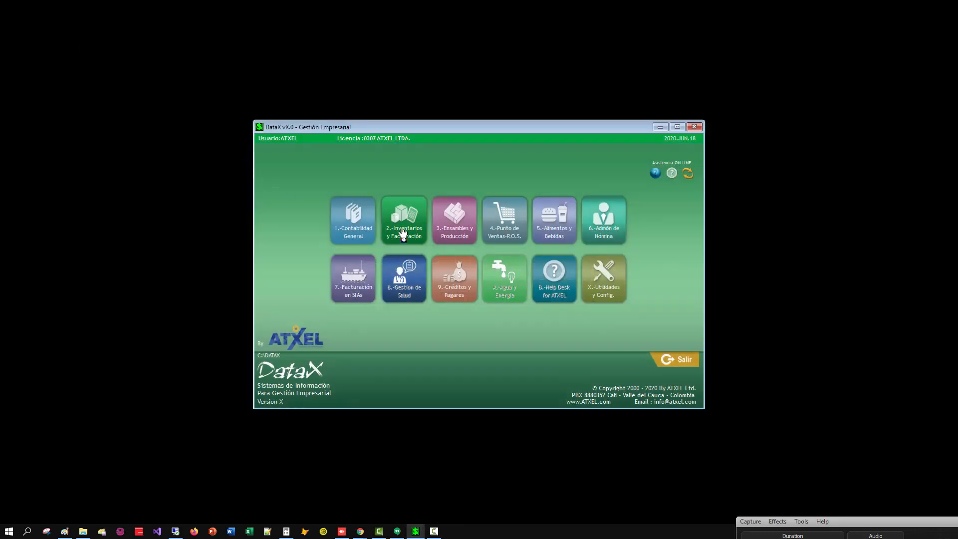
{"action": "left_click", "coordinate": [403, 233]}
{"action": "left_click", "coordinate": [517, 226]}
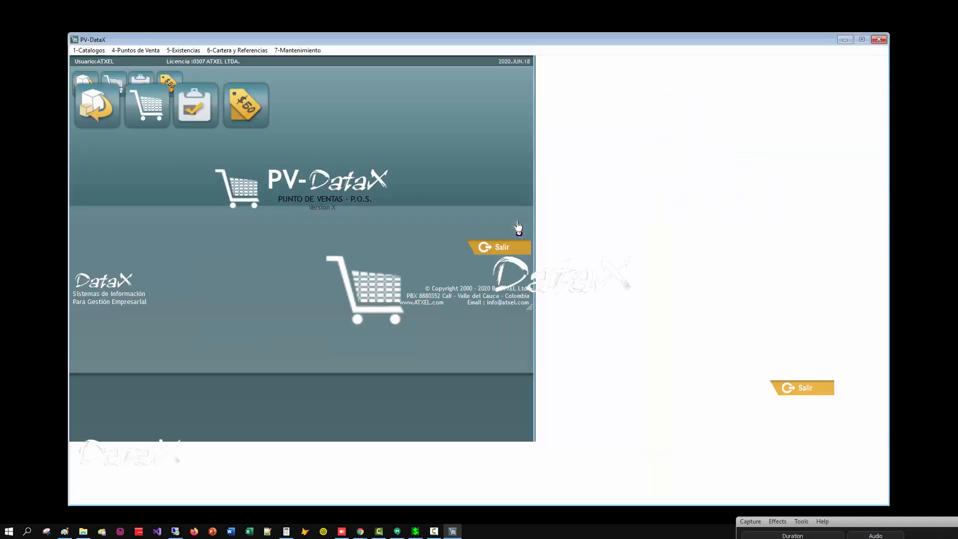
Run the Excel import of group and item assignments with DIA_SIN_IVA.XLS from the desktop, confirming with S.
{"action": "key", "text": "i"}
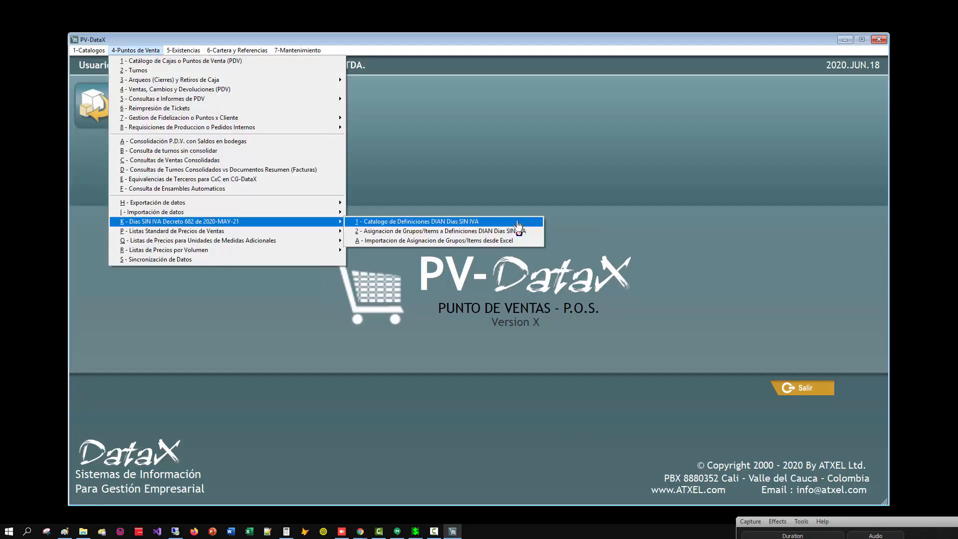
{"action": "left_click", "coordinate": [456, 240]}
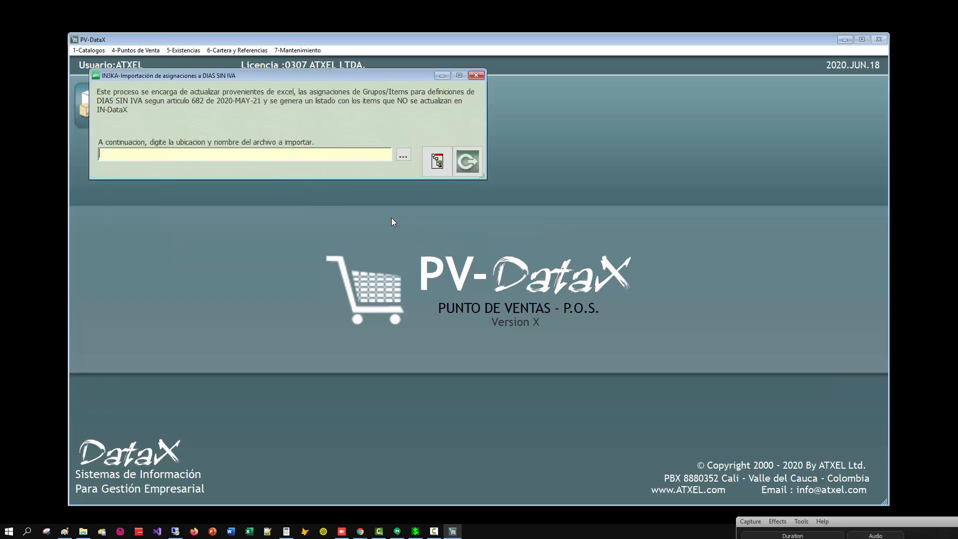
{"action": "left_click", "coordinate": [404, 156]}
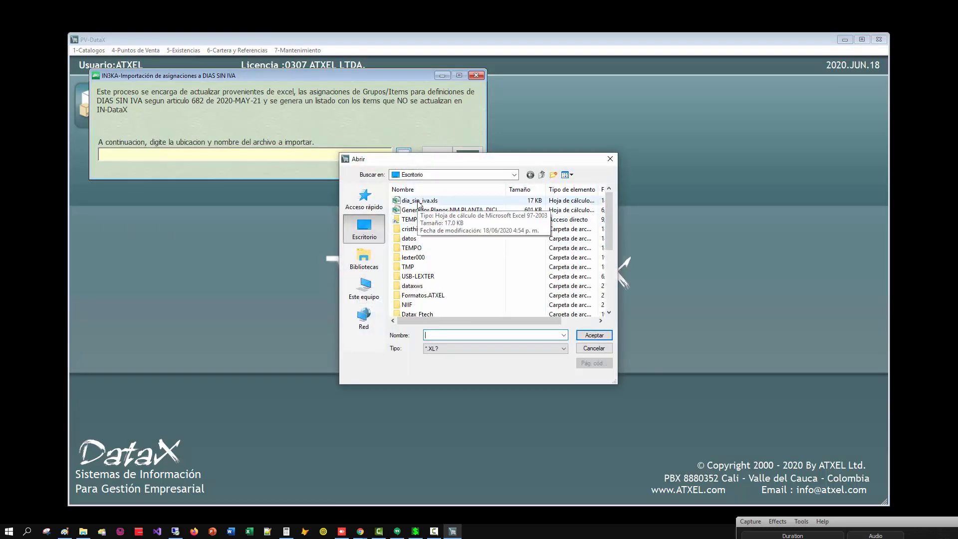
{"action": "double_click", "coordinate": [418, 200]}
{"action": "key", "text": "Return"}
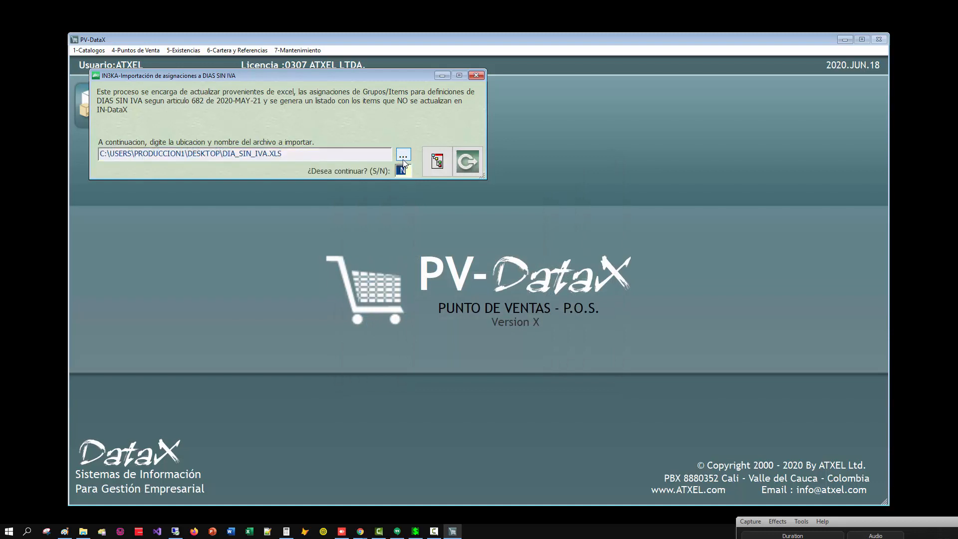
{"action": "type", "text": "S"}
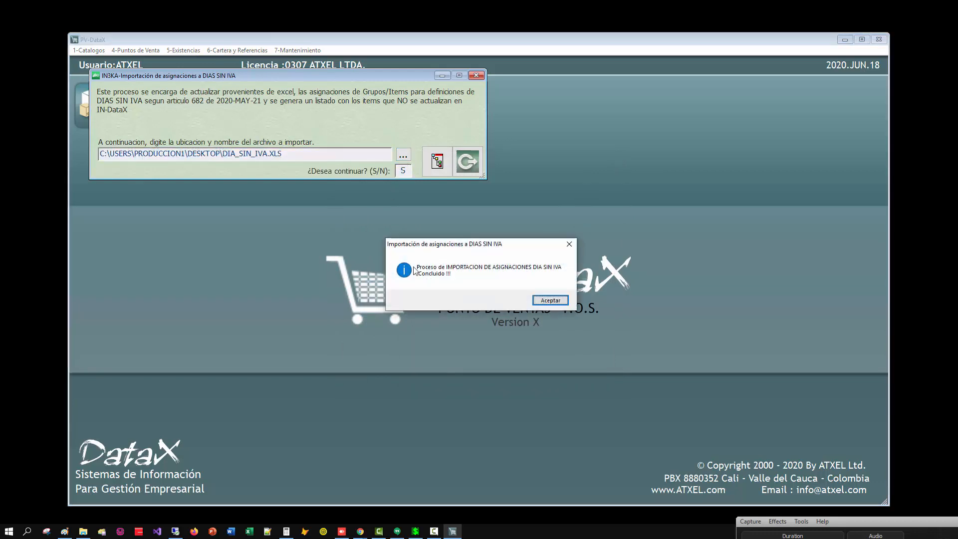
{"action": "left_click_drag", "start_coordinate": [434, 247], "coordinate": [339, 246]}
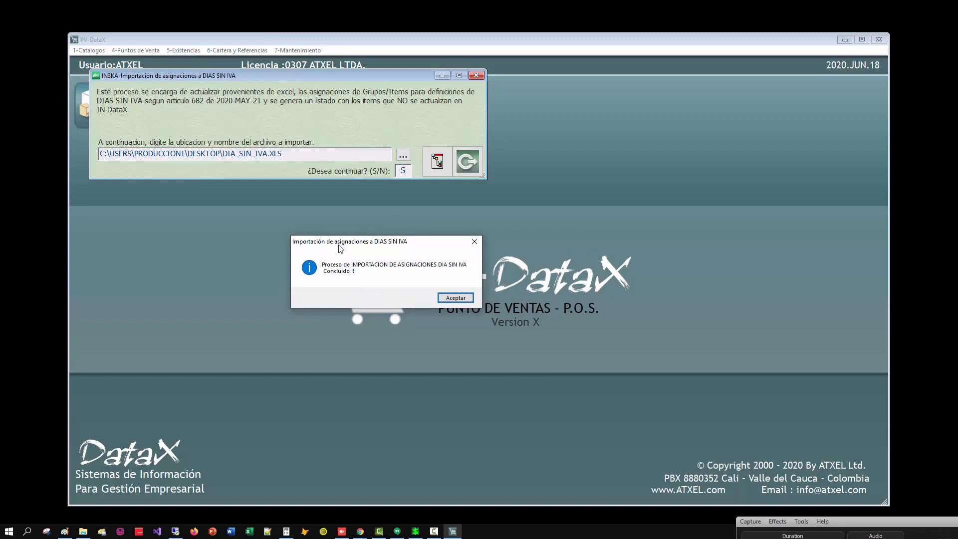
{"action": "left_click", "coordinate": [454, 298]}
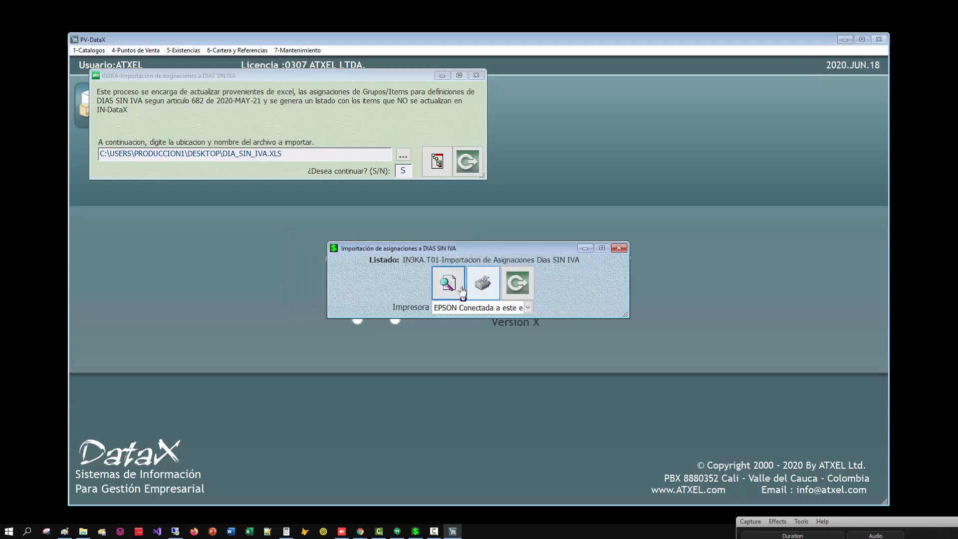
View the import listing to check the imported records, then close it and the import window.
{"action": "left_click", "coordinate": [455, 283]}
{"action": "left_click_drag", "start_coordinate": [98, 129], "coordinate": [146, 129]}
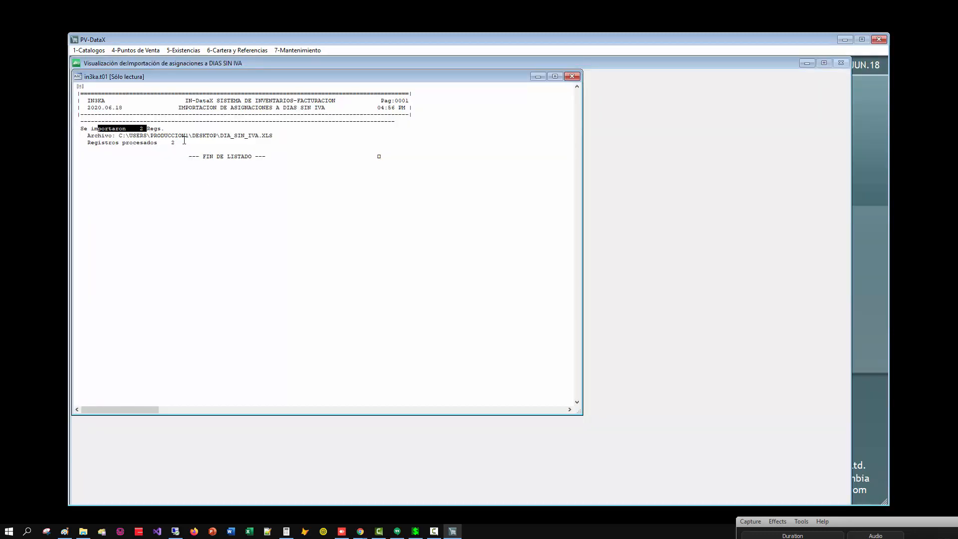
{"action": "key", "text": "Escape"}
{"action": "key", "text": "Escape"}
{"action": "key", "text": "Escape"}
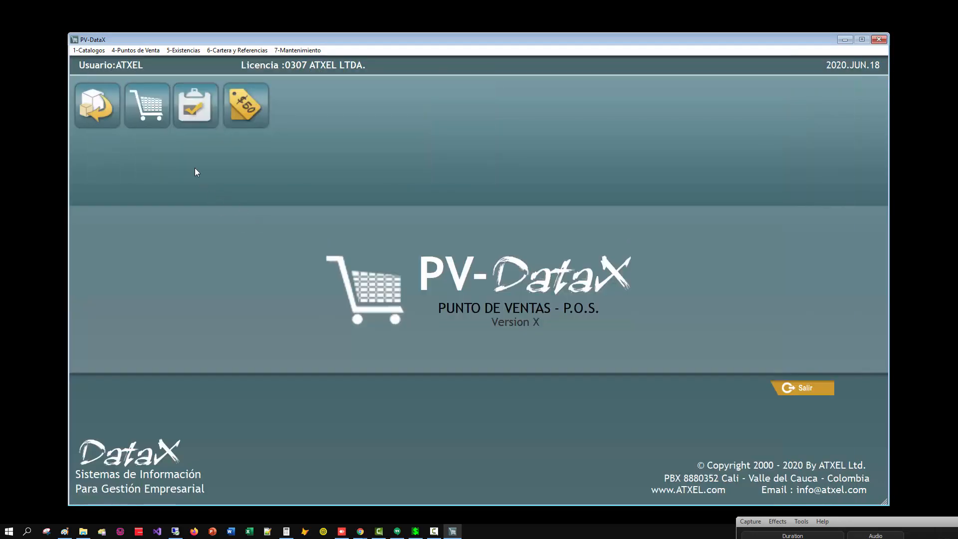
Open the list of assignments to DIAN definitions and check the definition of the Samsung and LG smart TVs.
{"action": "key", "text": "alt+4"}
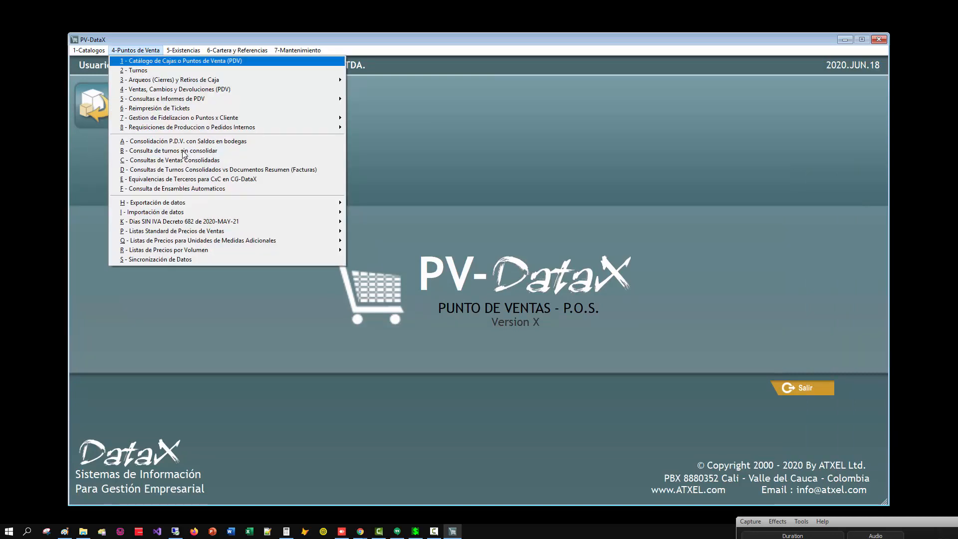
{"action": "key", "text": "k"}
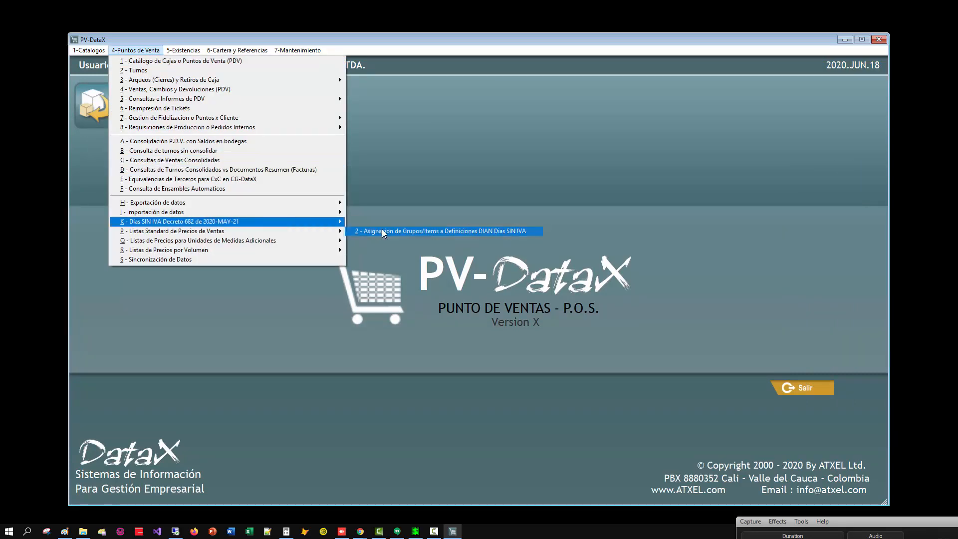
{"action": "left_click", "coordinate": [382, 231]}
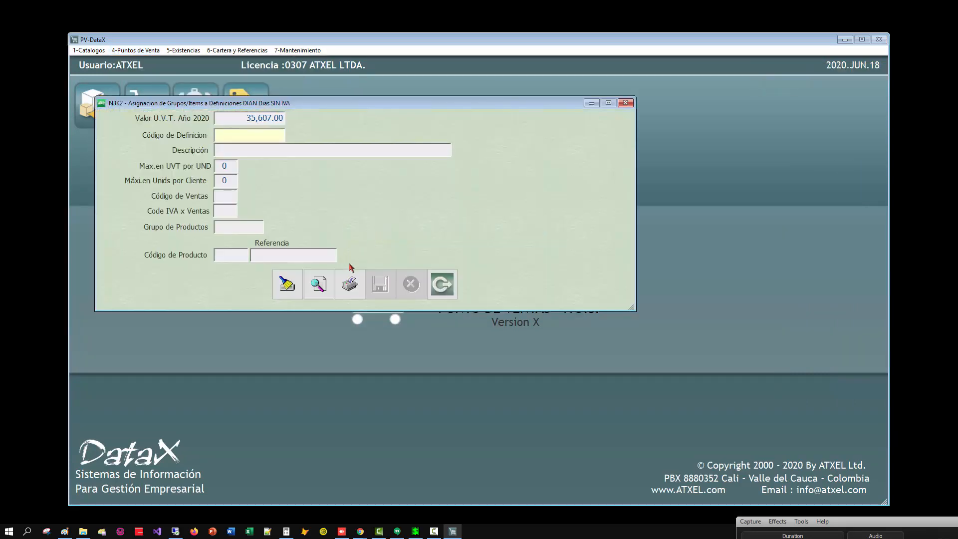
{"action": "left_click", "coordinate": [318, 286]}
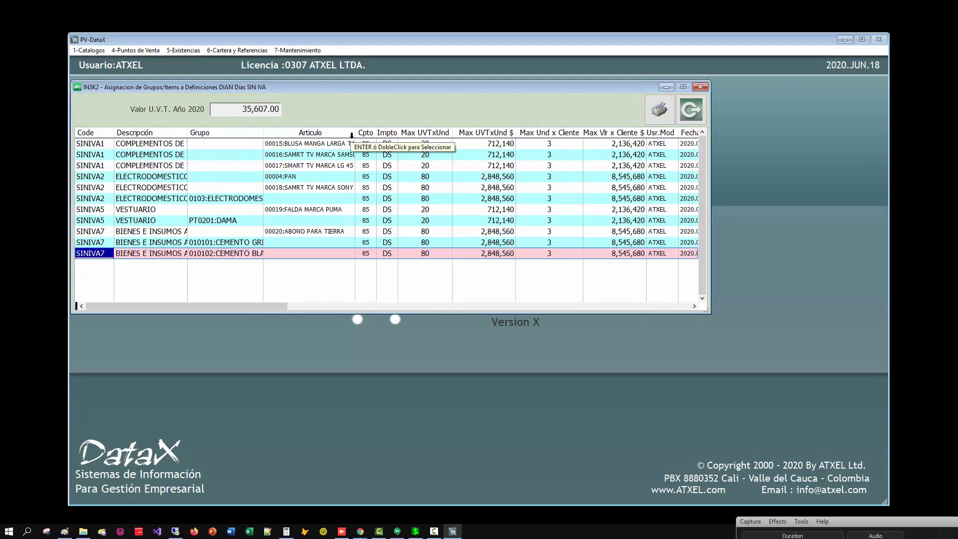
{"action": "scroll", "coordinate": [272, 177], "scroll_direction": "up", "scroll_amount": 1}
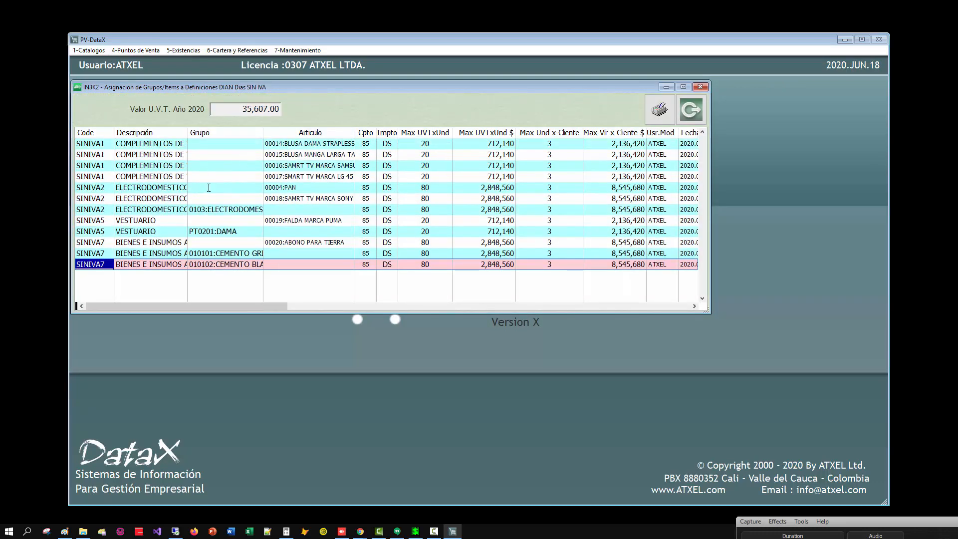
{"action": "left_click", "coordinate": [102, 164]}
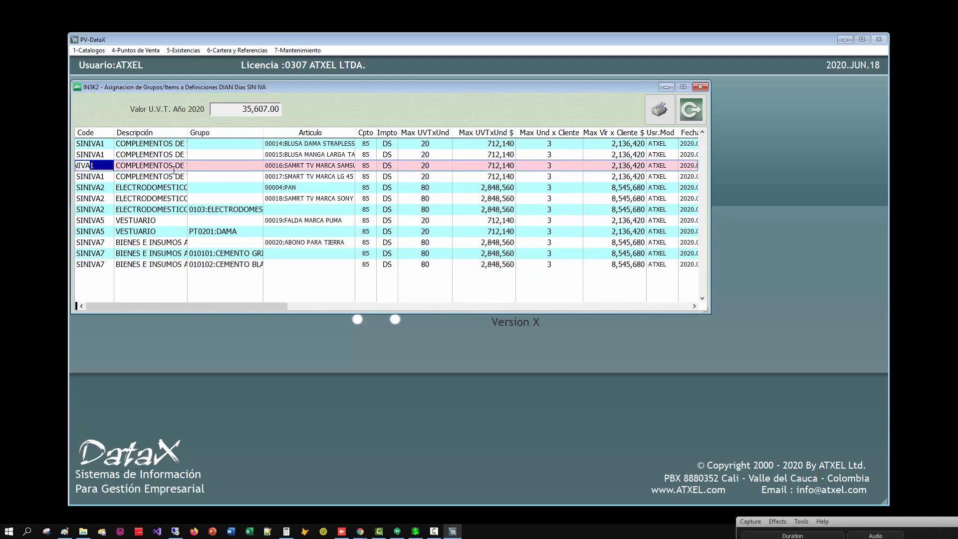
{"action": "left_click", "coordinate": [310, 167]}
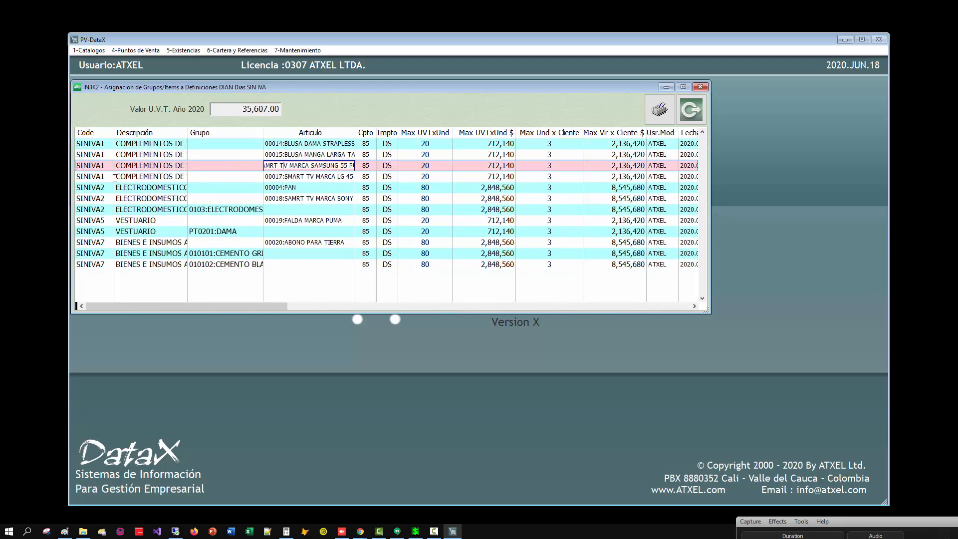
{"action": "left_click", "coordinate": [327, 176]}
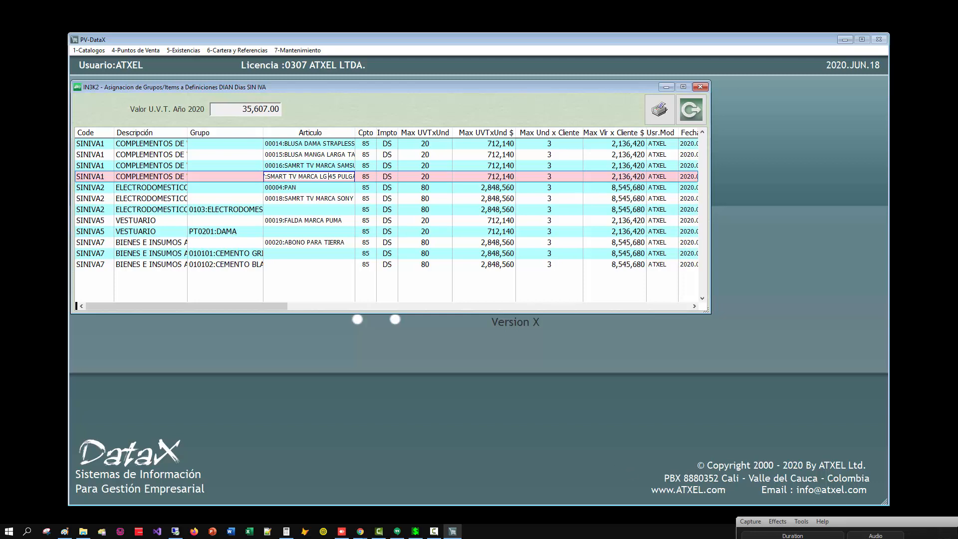
Minimize both DataX windows and show the desktop icons.
{"action": "left_click", "coordinate": [844, 40]}
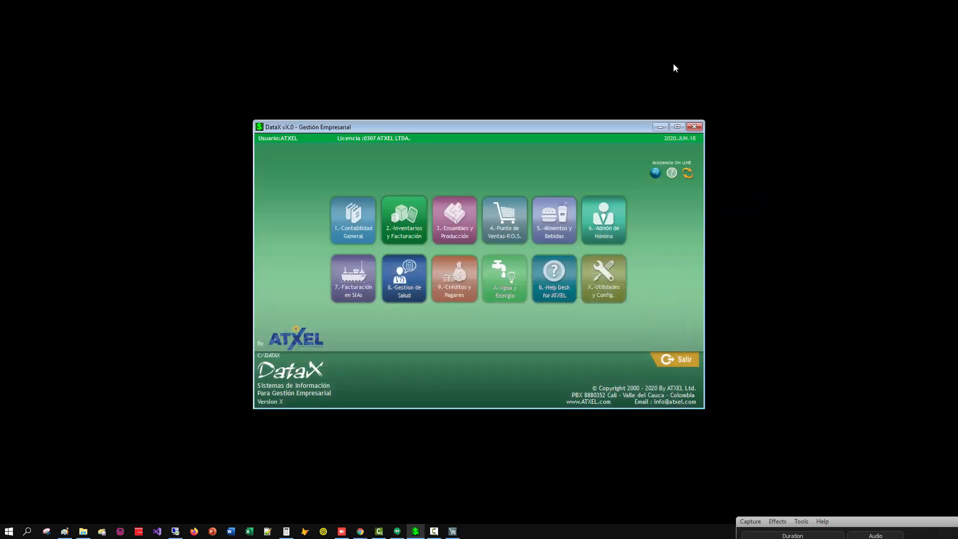
{"action": "left_click", "coordinate": [660, 127]}
{"action": "right_click", "coordinate": [345, 174]}
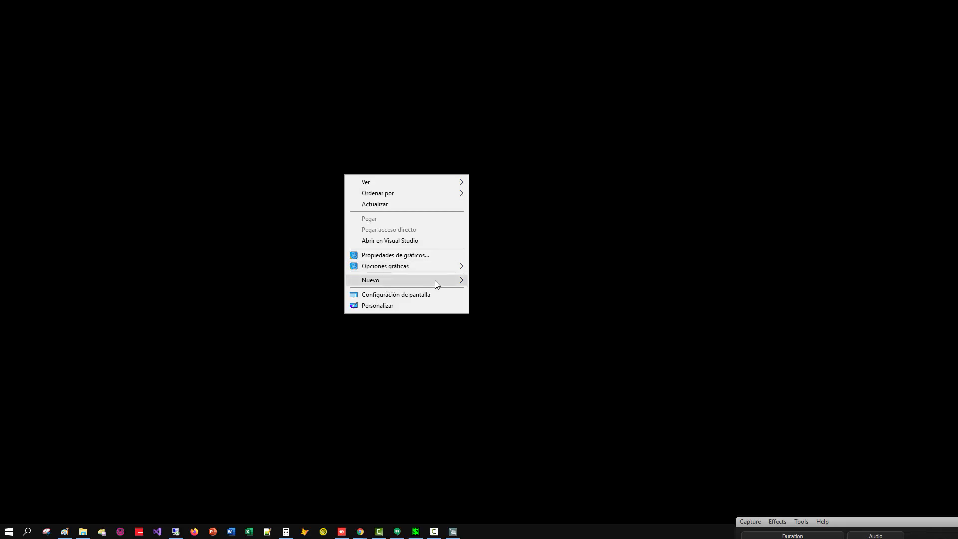
{"action": "mouse_move", "coordinate": [389, 180]}
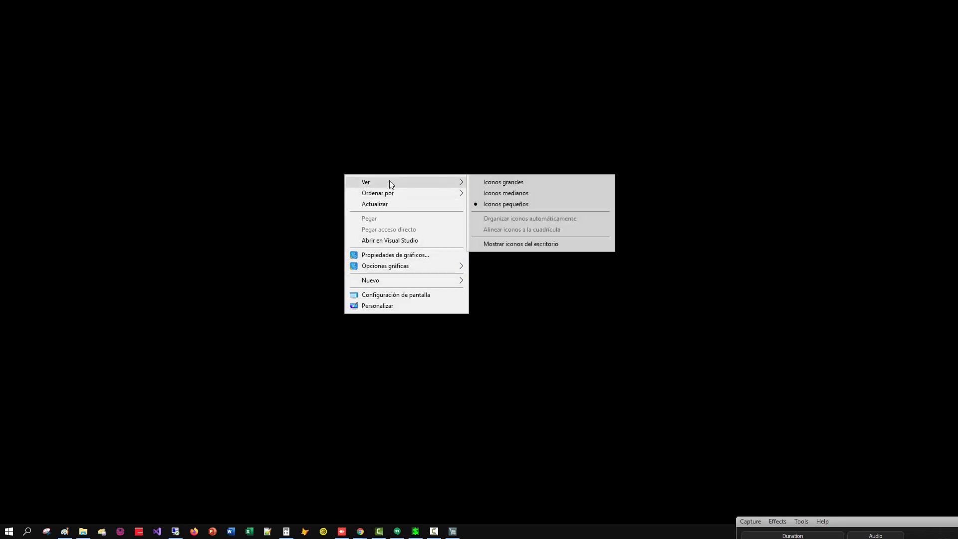
{"action": "left_click", "coordinate": [507, 243]}
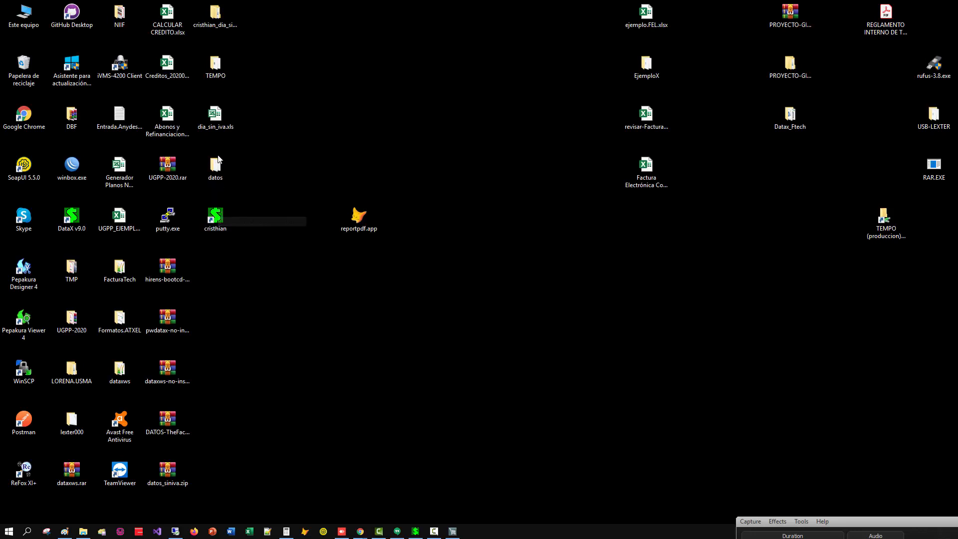
Open dia_sin_iva.xls from the desktop in Excel, check its product and definition codes, and close it.
{"action": "double_click", "coordinate": [218, 118]}
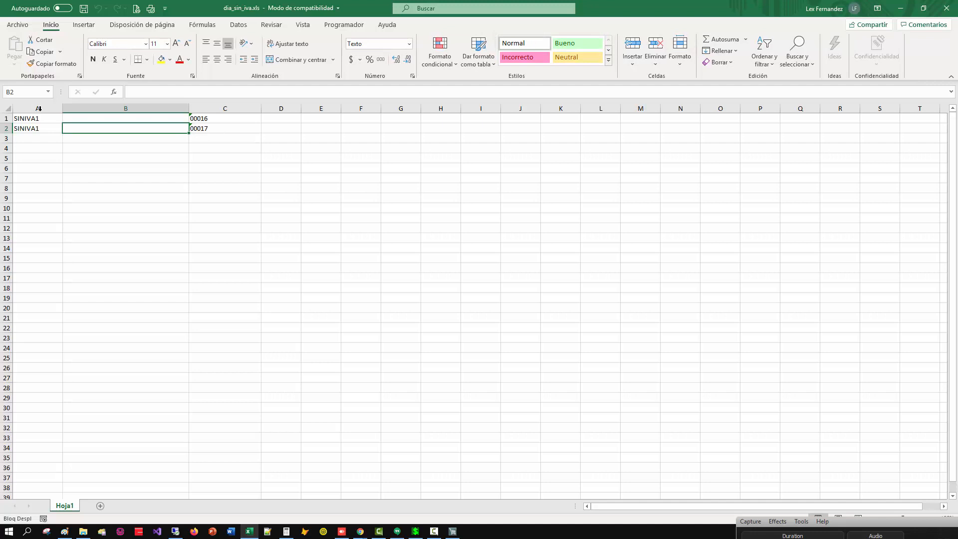
{"action": "left_click", "coordinate": [208, 119]}
{"action": "left_click", "coordinate": [210, 130]}
{"action": "left_click", "coordinate": [59, 129]}
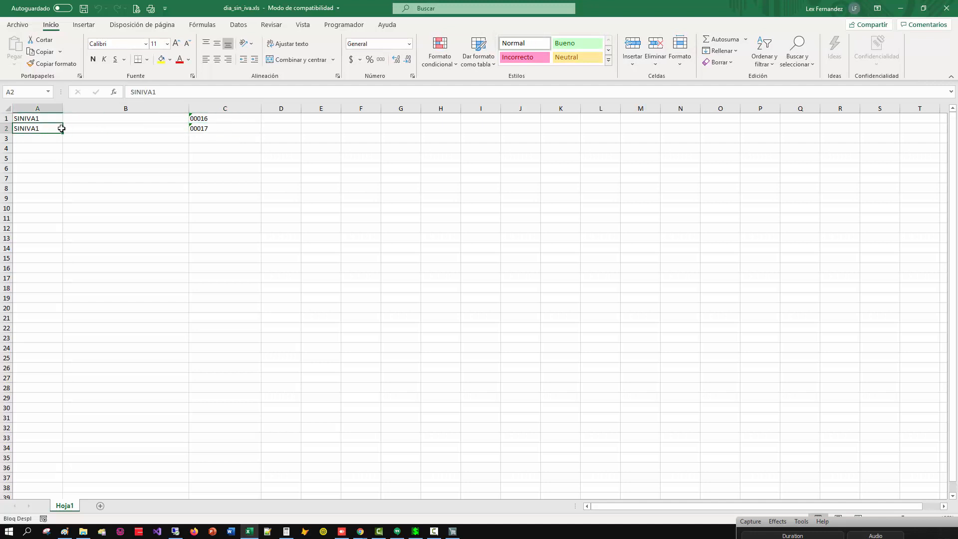
{"action": "left_click", "coordinate": [947, 8]}
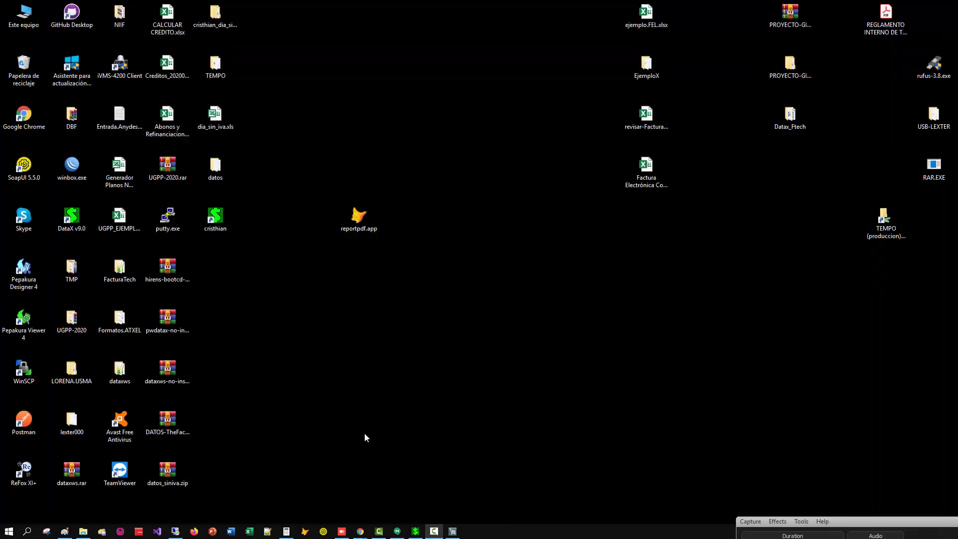
Switch back to PV-DataX and close the assignment list and its window.
{"action": "left_click", "coordinate": [455, 533]}
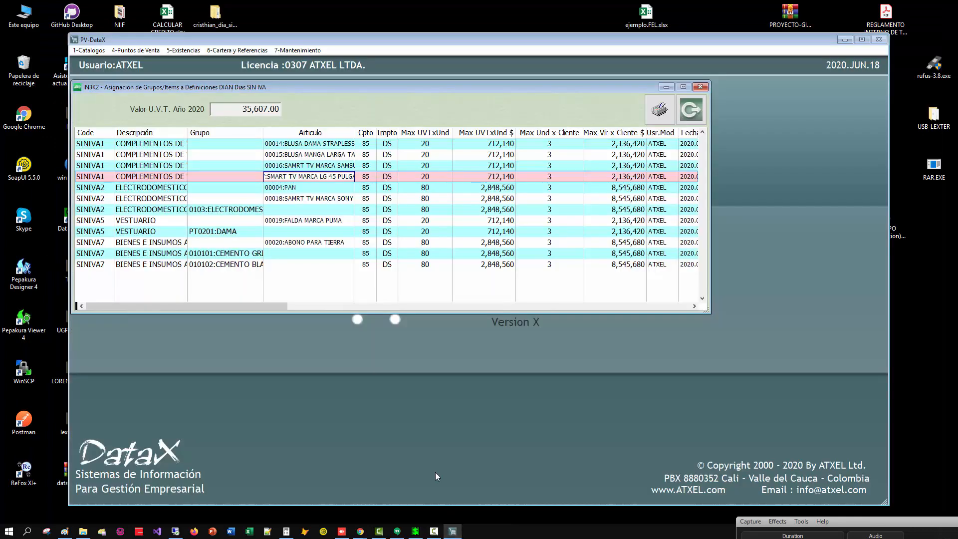
{"action": "key", "text": "Escape"}
{"action": "key", "text": "Escape"}
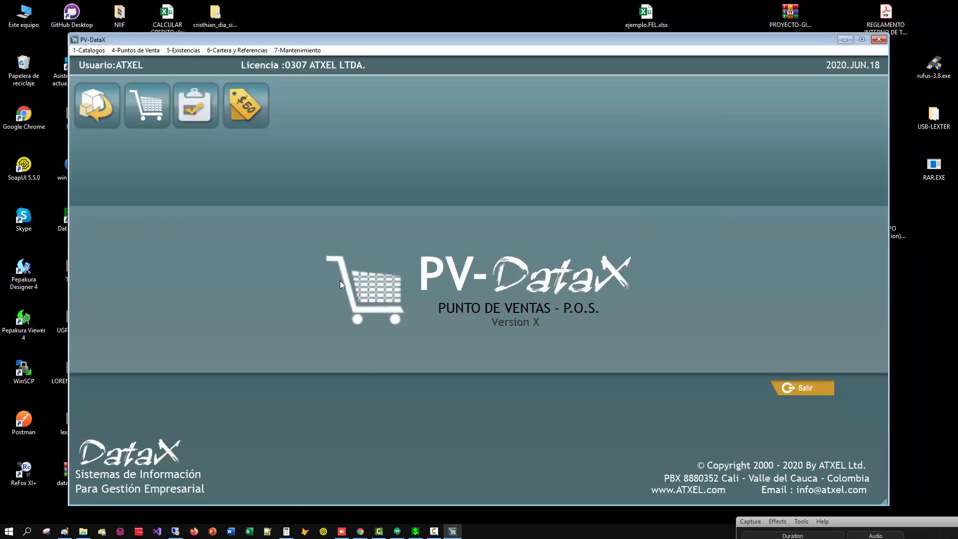
Reopen the assignment of groups and items to DIAN definitions, review its full list, and close it.
{"action": "key", "text": "alt+4"}
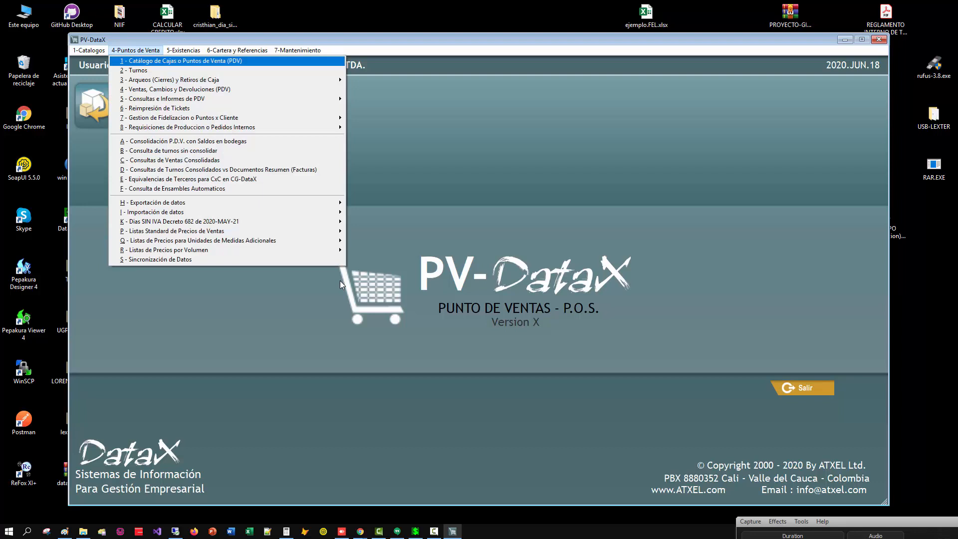
{"action": "key", "text": "k"}
{"action": "key", "text": "Up"}
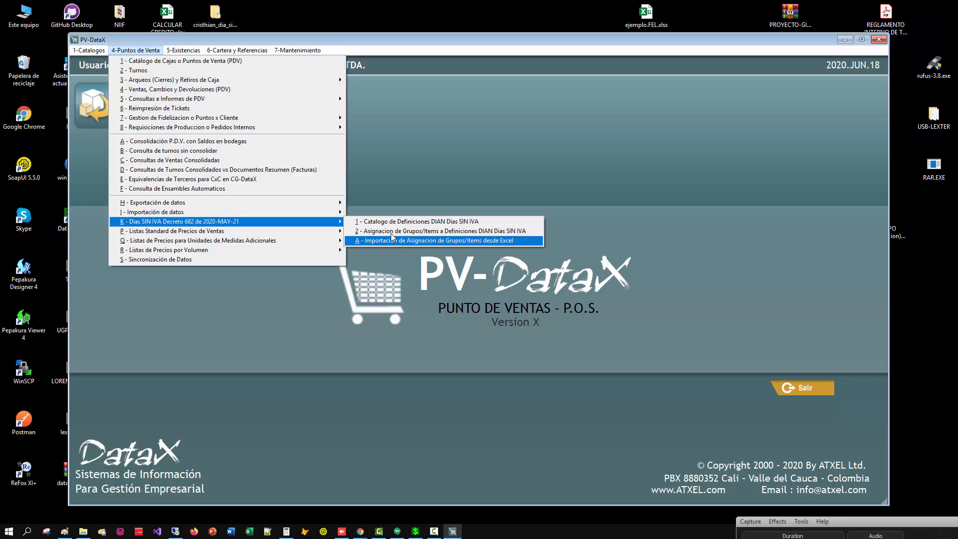
{"action": "key", "text": "Up"}
{"action": "key", "text": "Return"}
{"action": "left_click", "coordinate": [316, 286]}
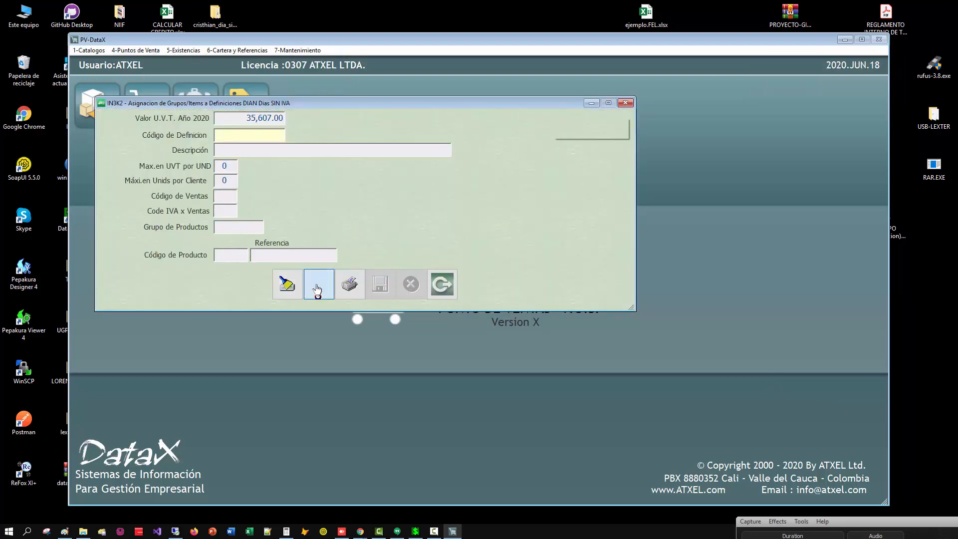
{"action": "scroll", "coordinate": [180, 217], "scroll_direction": "up", "scroll_amount": 2}
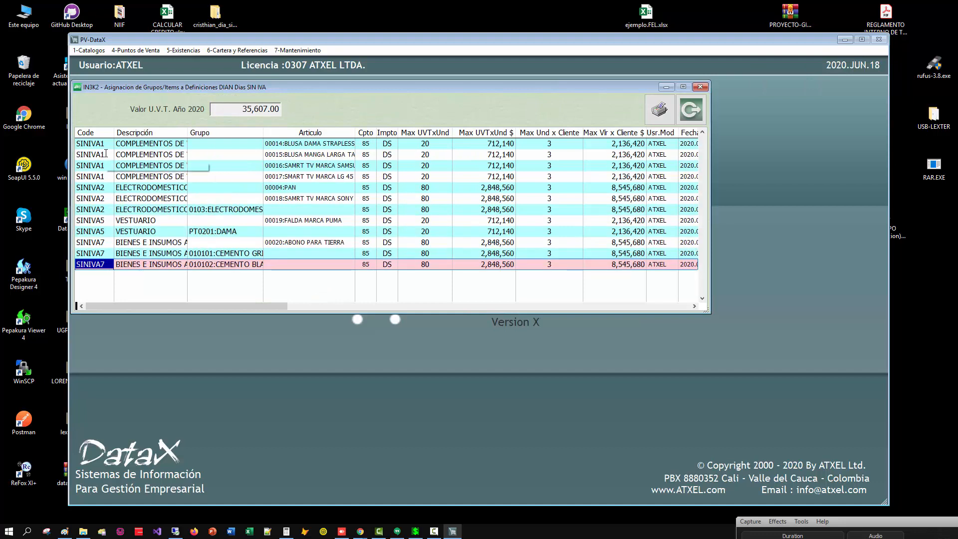
{"action": "key", "text": "Escape"}
{"action": "key", "text": "Escape"}
Open the catalog of DIAN VAT-free-day definitions and go through the listed definitions from SINIVA1 to SINIVA3.
{"action": "key", "text": "alt+4"}
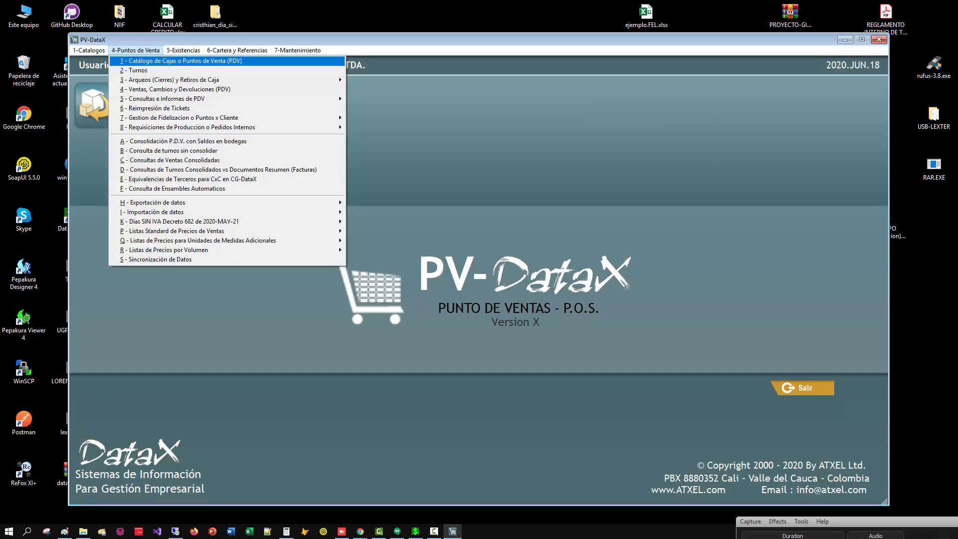
{"action": "key", "text": "k"}
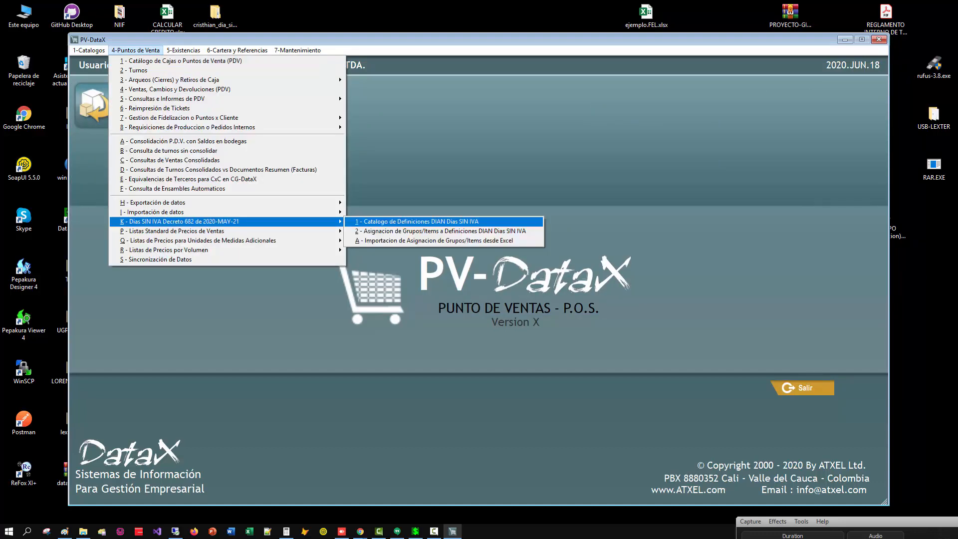
{"action": "key", "text": "Return"}
{"action": "left_click", "coordinate": [242, 253]}
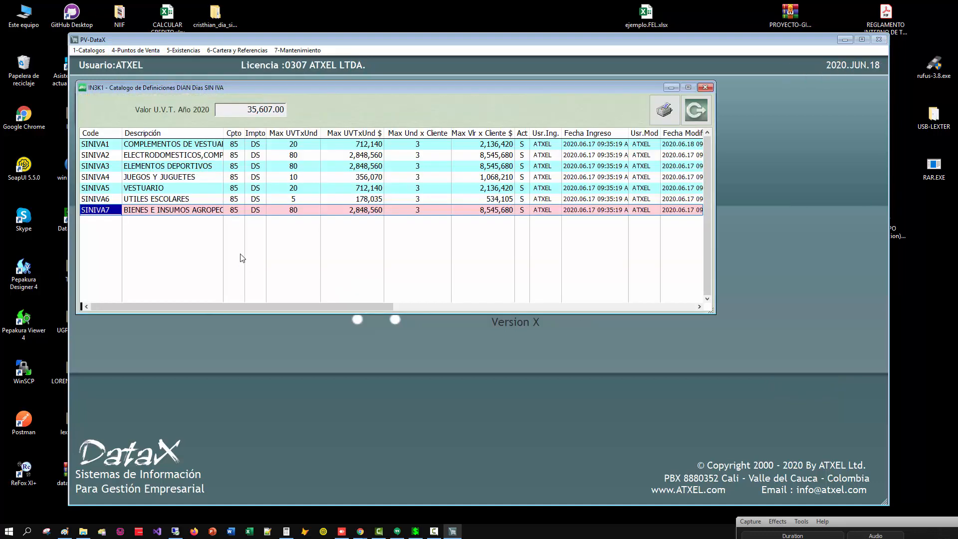
{"action": "left_click", "coordinate": [88, 144]}
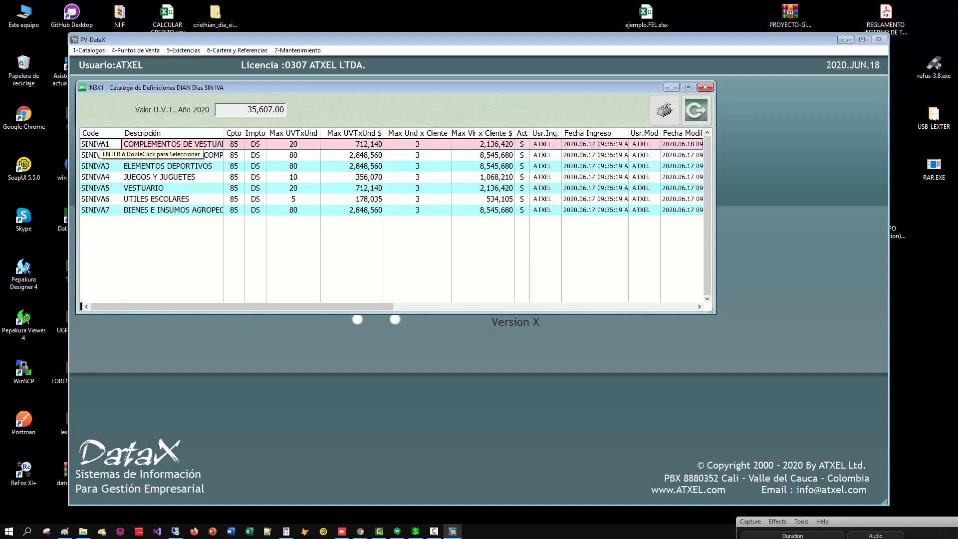
{"action": "key", "text": "Down"}
{"action": "key", "text": "Down"}
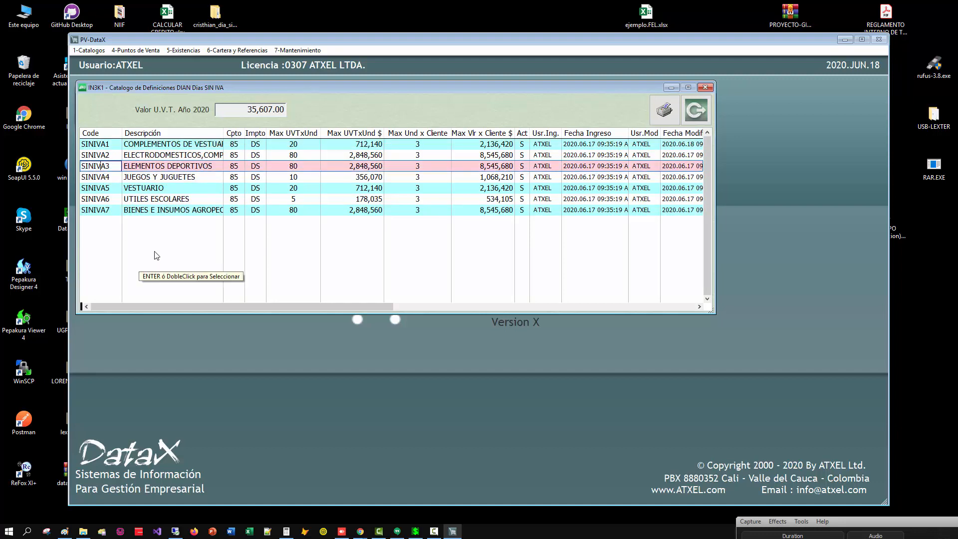
Review SINIVA1, SINIVA2 and SINIVA3 once more in the catalog of DIAN VAT-free-day definitions.
{"action": "left_click", "coordinate": [102, 143]}
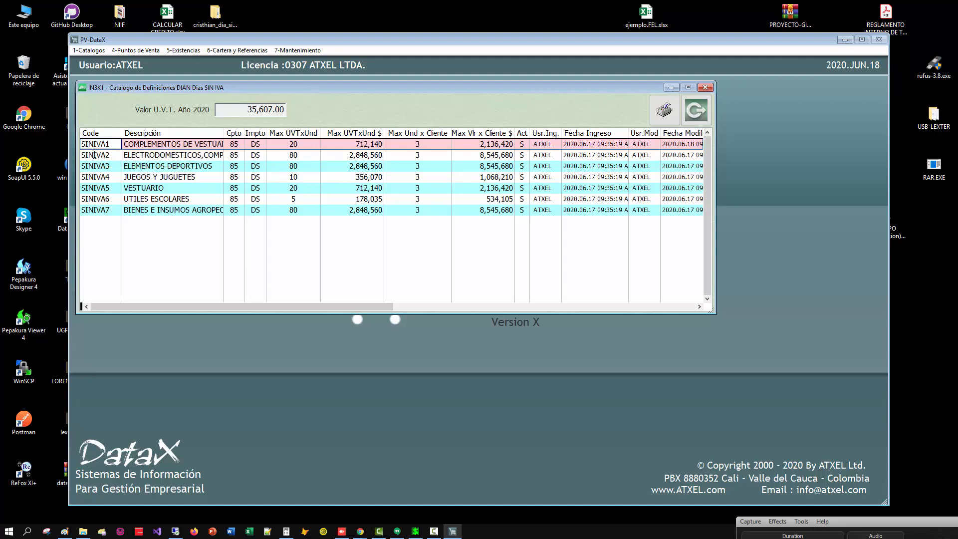
{"action": "left_click", "coordinate": [94, 155]}
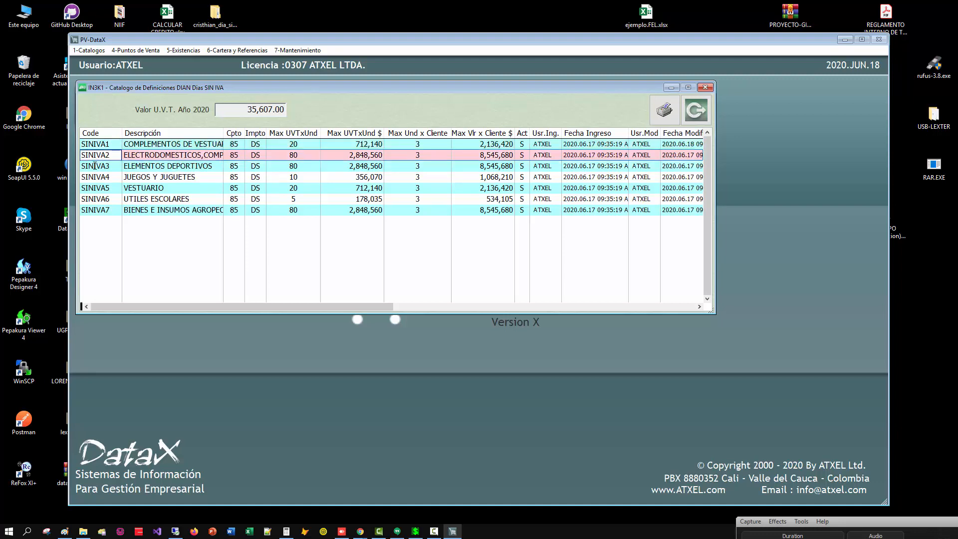
{"action": "left_click", "coordinate": [97, 165]}
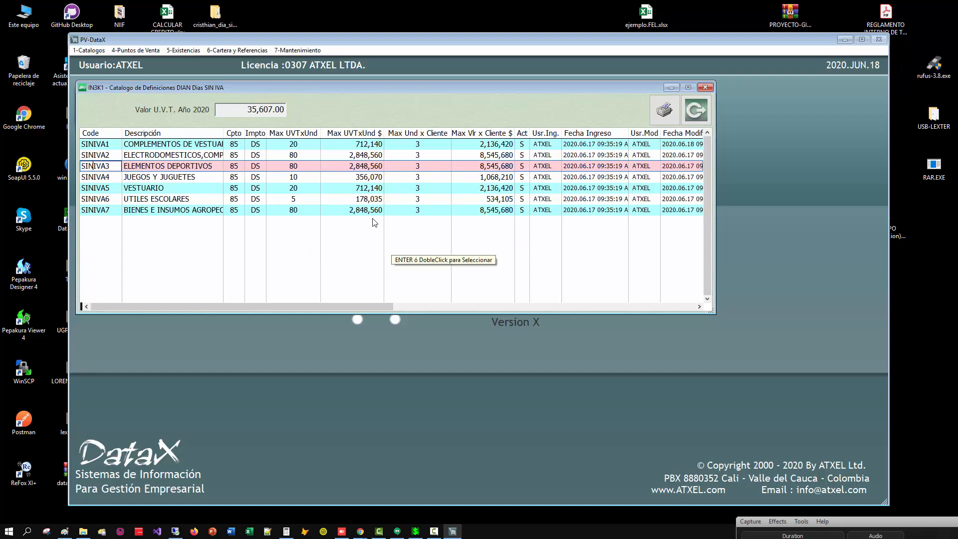
{"action": "double_click", "coordinate": [351, 181]}
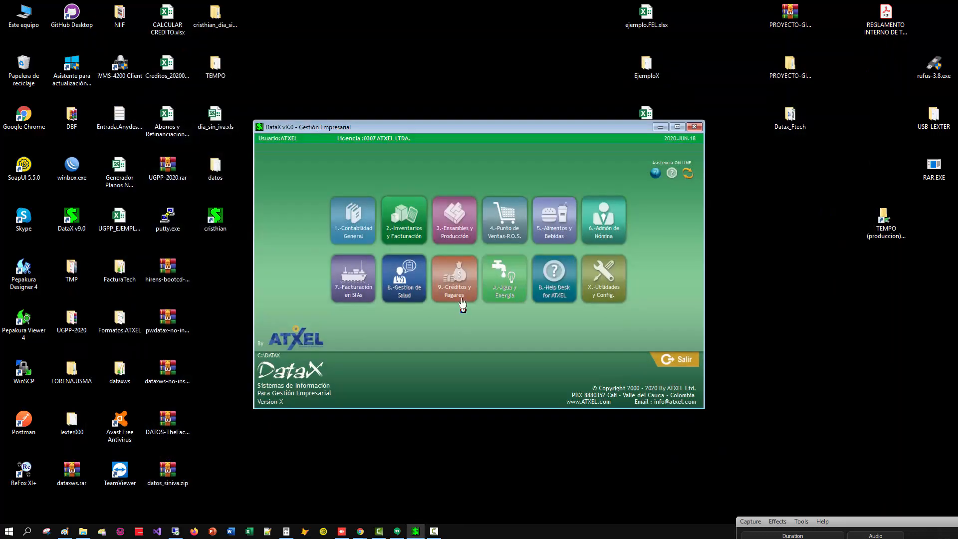
Open the Punto de Ventas module and its point-of-sale billing, and try to start a shift dated 2020.06.19.
{"action": "left_click", "coordinate": [505, 232]}
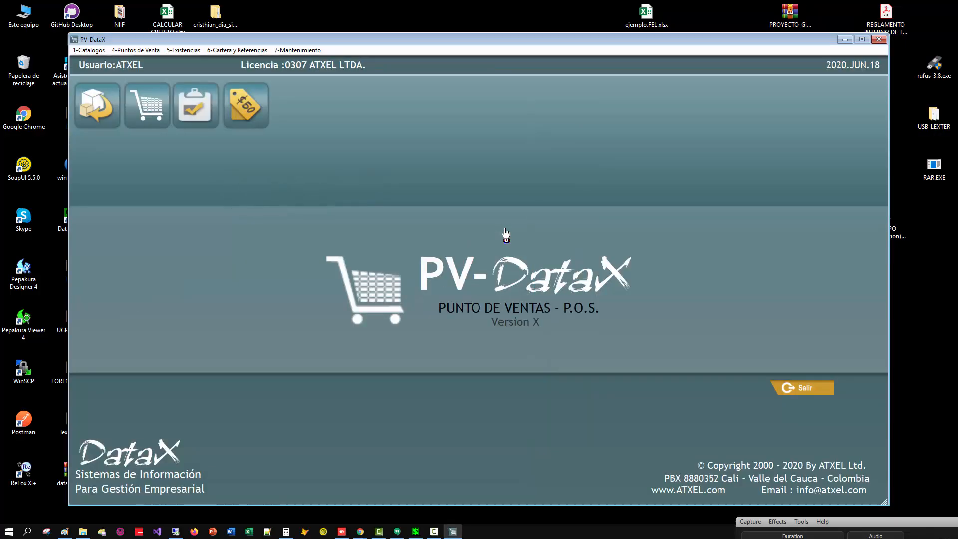
{"action": "key", "text": "alt+4"}
{"action": "key", "text": "4"}
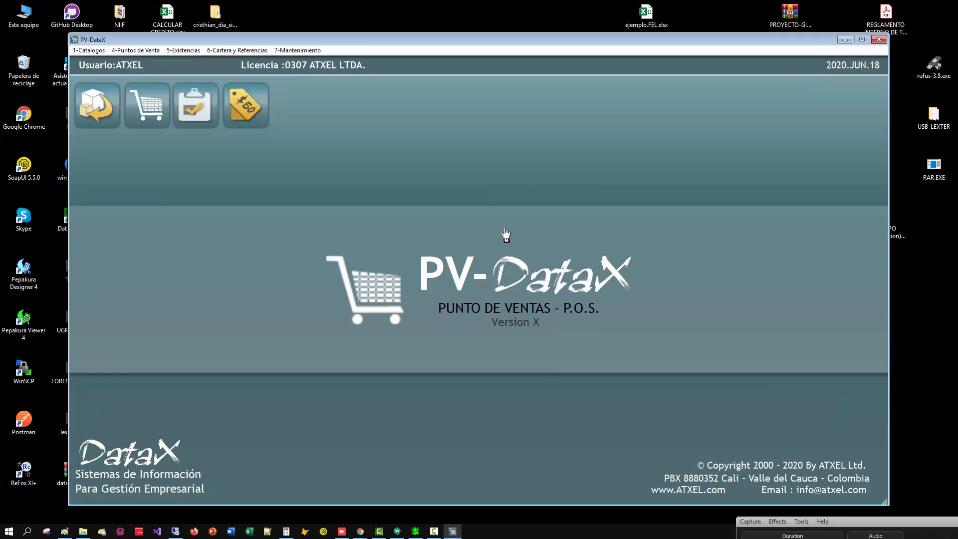
{"action": "type", "text": "2020. ."}
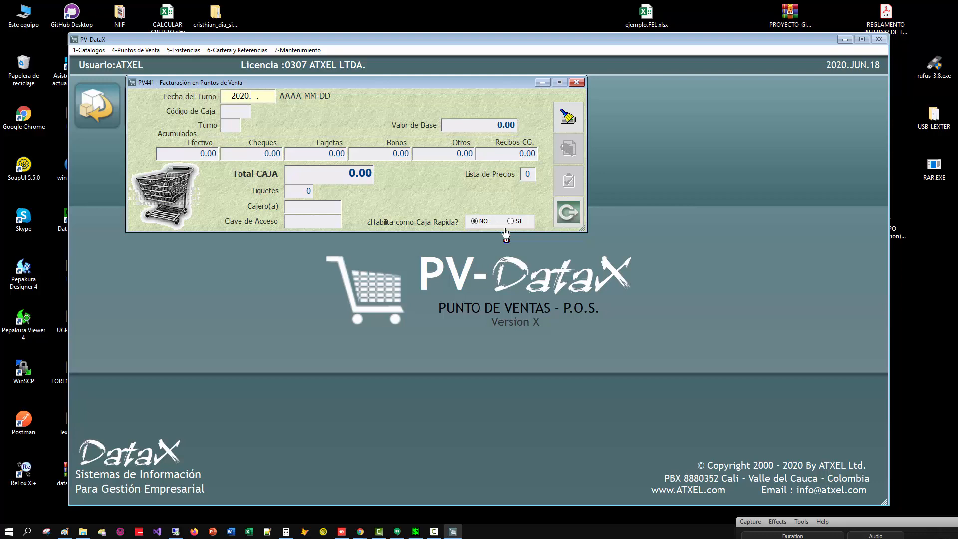
{"action": "type", "text": "0619"}
{"action": "key", "text": "Return"}
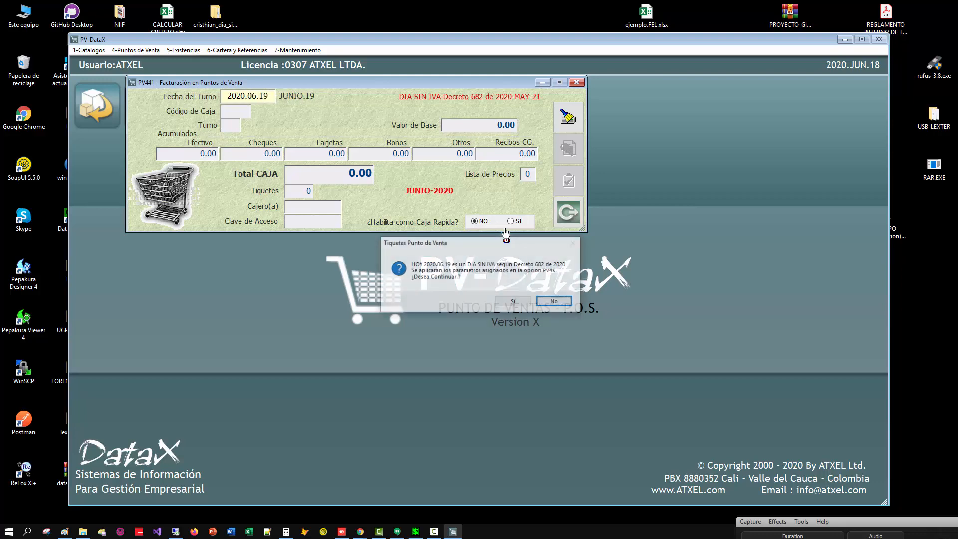
{"action": "key", "text": "s"}
{"action": "type", "text": "520 . ."}
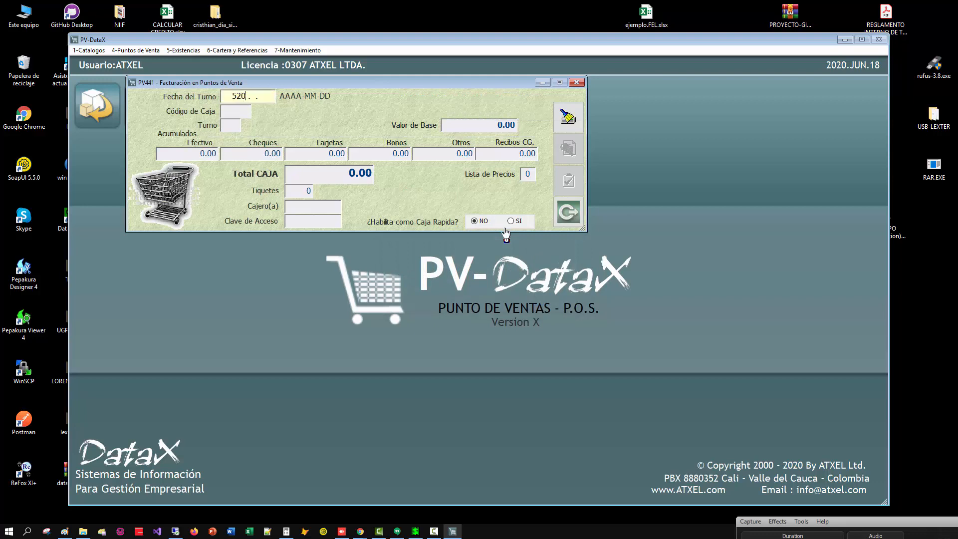
Set the shift date to 2020.06.19 and agree to continue with the VAT-free-day parameters.
{"action": "key", "text": "BackSpace"}
{"action": "key", "text": "BackSpace"}
{"action": "key", "text": "BackSpace"}
{"action": "type", "text": "20200619"}
{"action": "key", "text": "Return"}
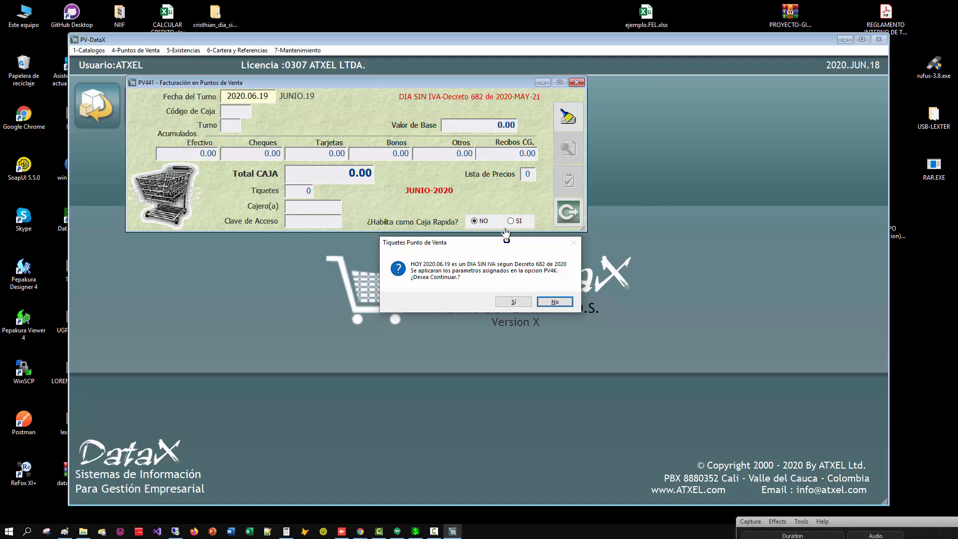
{"action": "left_click", "coordinate": [510, 302]}
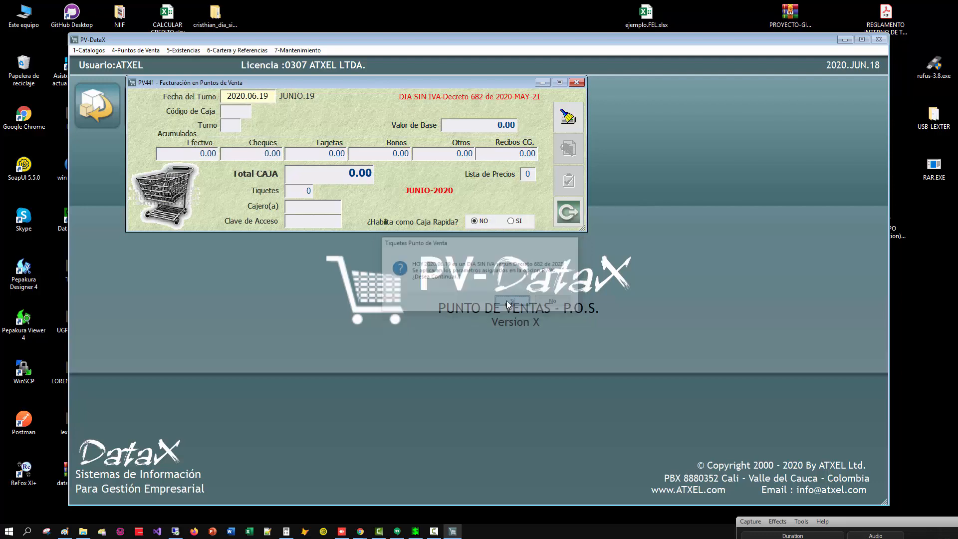
Open register 001, shift 01, with the cashier's access password, leaving quick-register mode set to NO.
{"action": "type", "text": "001"}
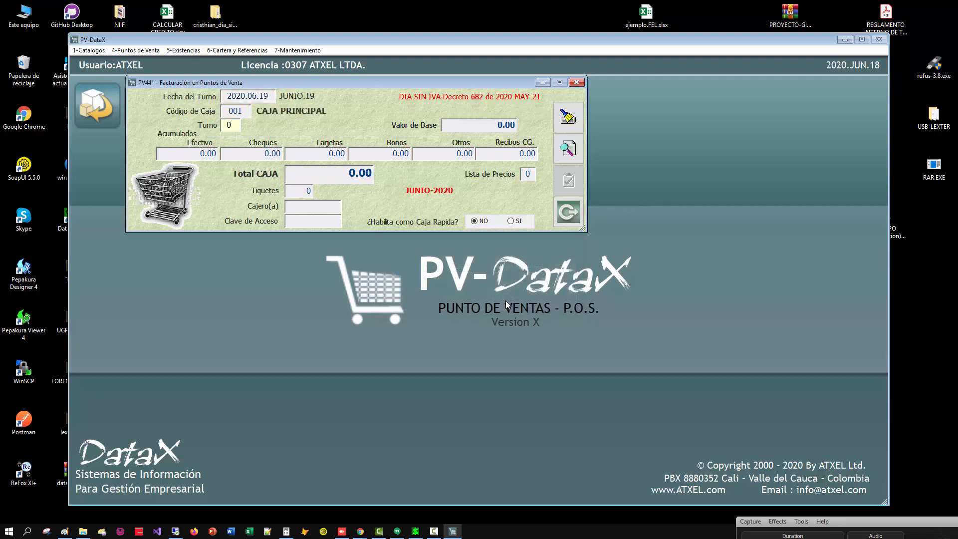
{"action": "type", "text": "01*****"}
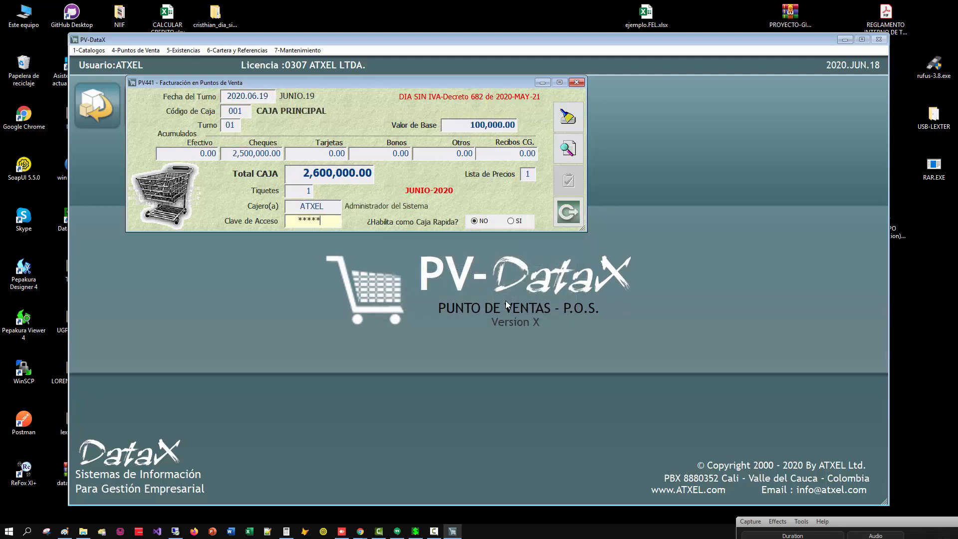
{"action": "key", "text": "Return"}
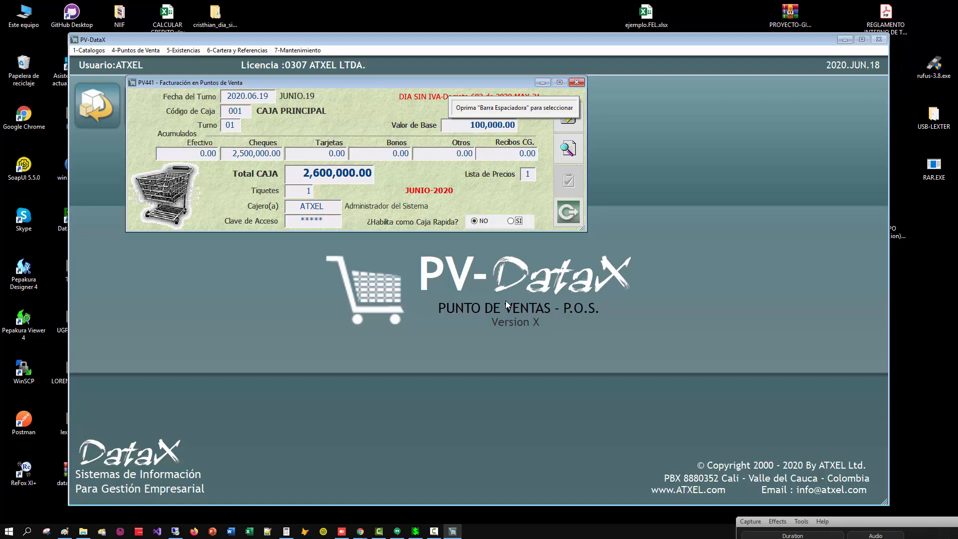
{"action": "left_click", "coordinate": [482, 219]}
{"action": "key", "text": "Return"}
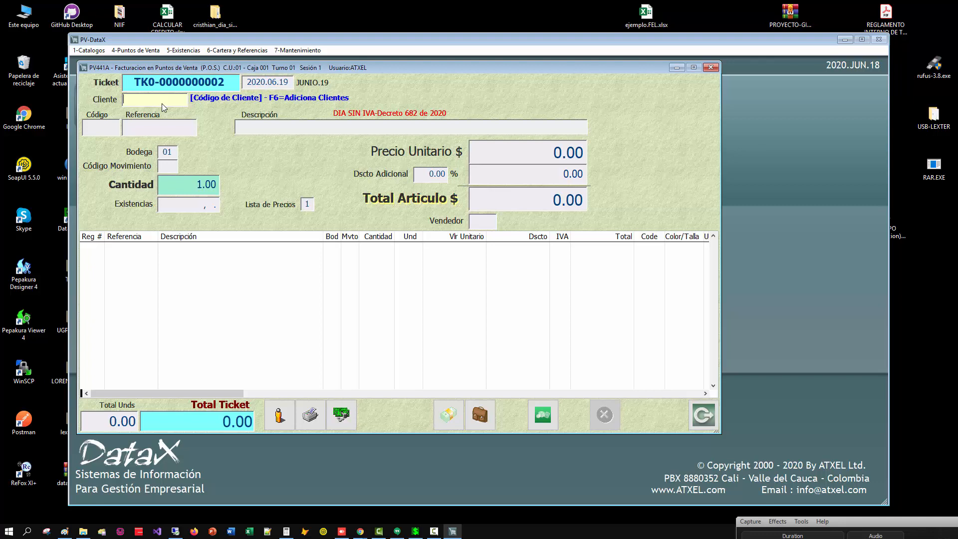
Browse the client list from the ticket's customer field and close it without choosing a client.
{"action": "key", "text": "Return"}
{"action": "key", "text": "Down"}
{"action": "key", "text": "Down"}
{"action": "key", "text": "Down"}
{"action": "key", "text": "Down"}
{"action": "key", "text": "Down"}
{"action": "key", "text": "Down"}
{"action": "key", "text": "Down"}
{"action": "key", "text": "Down"}
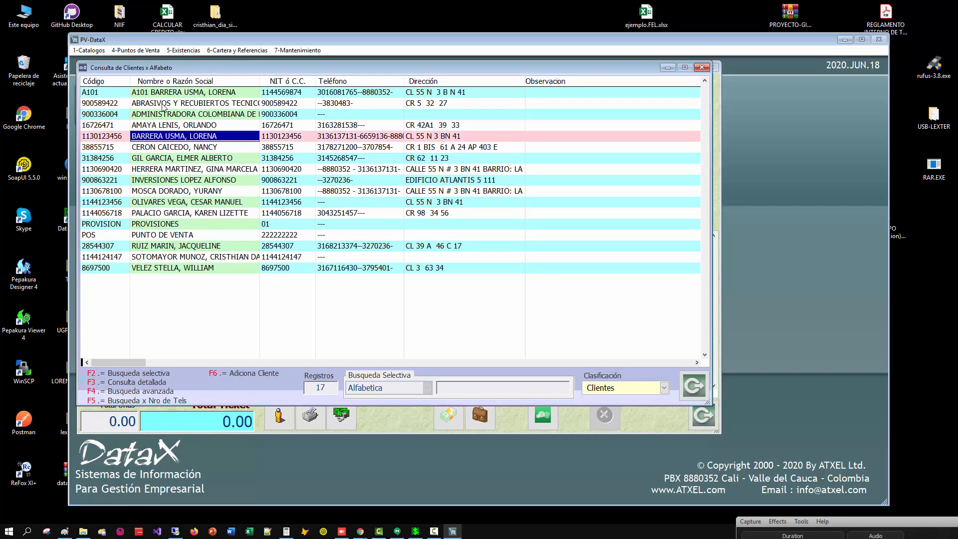
{"action": "key", "text": "Down"}
{"action": "key", "text": "Escape"}
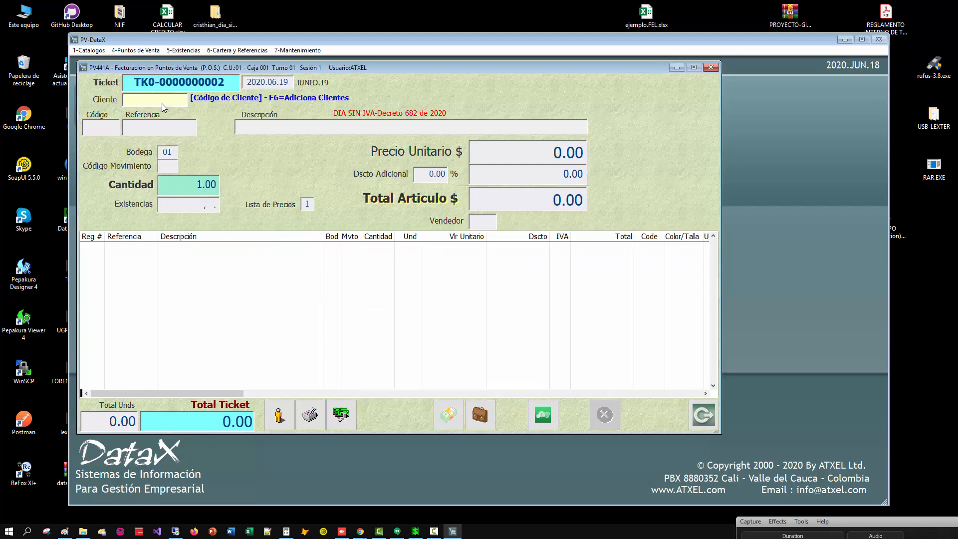
Enter a new customer's ID number on the ticket and agree to create the customer record.
{"action": "type", "text": "23000000"}
{"action": "key", "text": "Return"}
{"action": "key", "text": "s"}
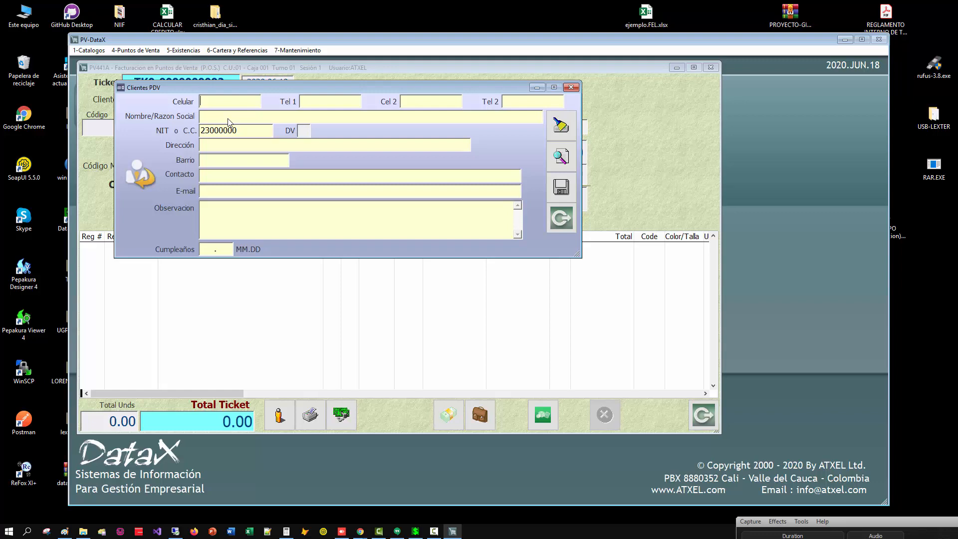
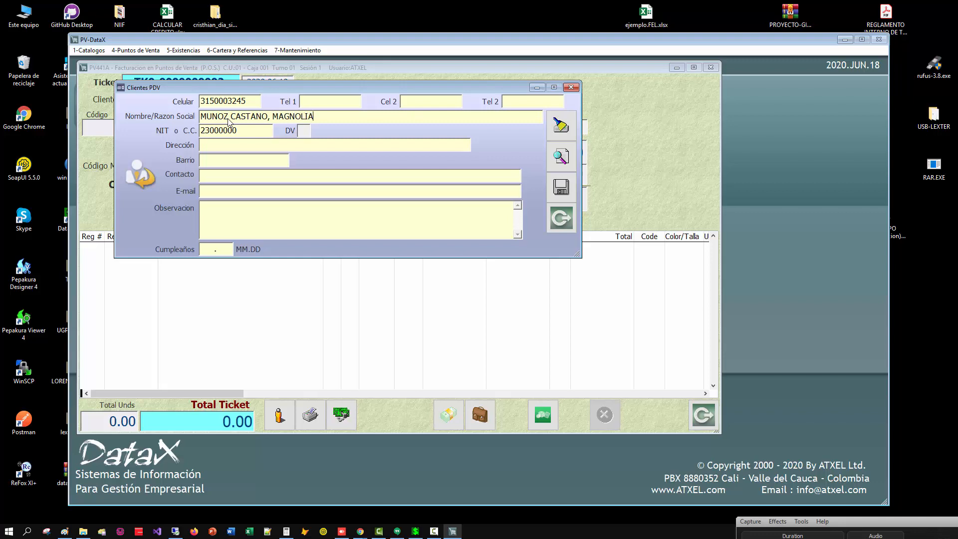
Fill in the customer's address and birthday, and save the customer record.
{"action": "key", "text": "Tab"}
{"action": "key", "text": "Tab"}
{"action": "key", "text": "Tab"}
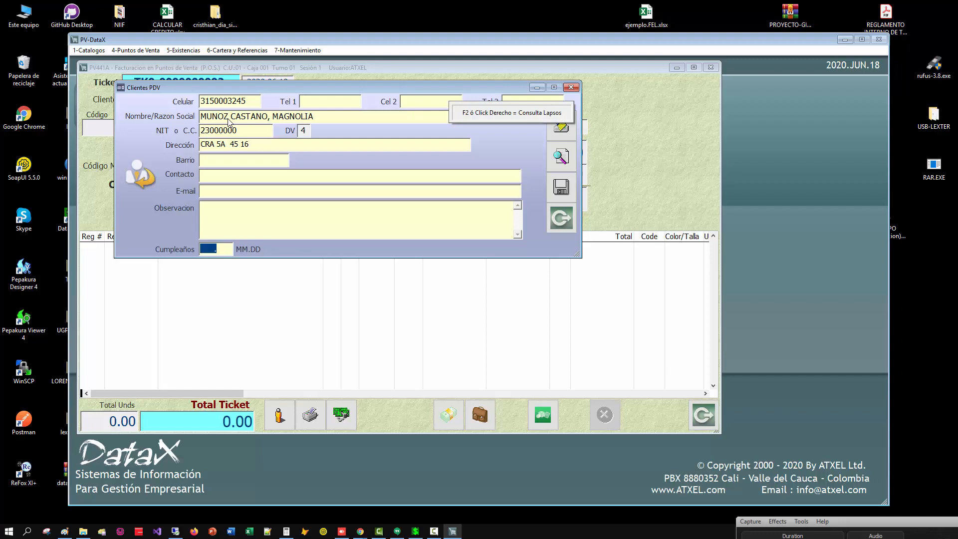
{"action": "type", "text": "0319"}
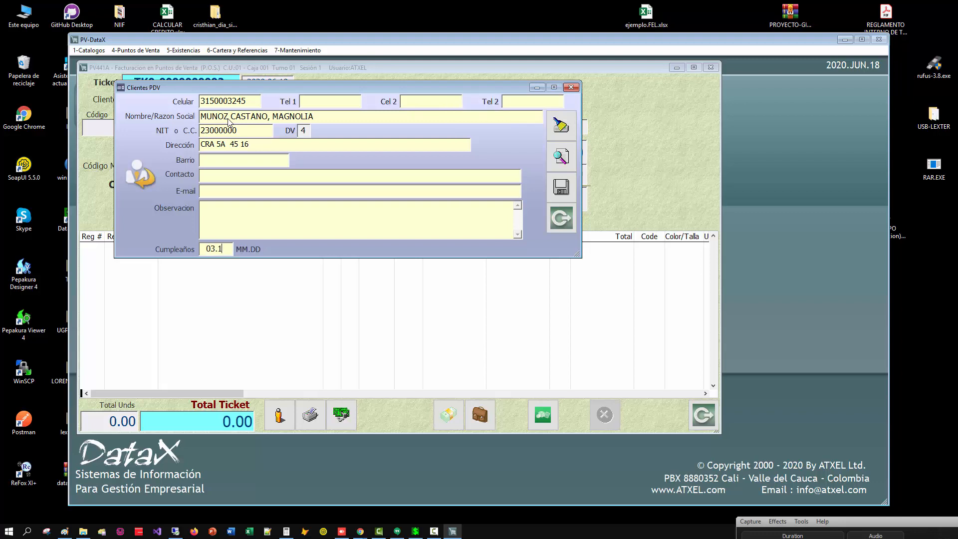
{"action": "key", "text": "Return"}
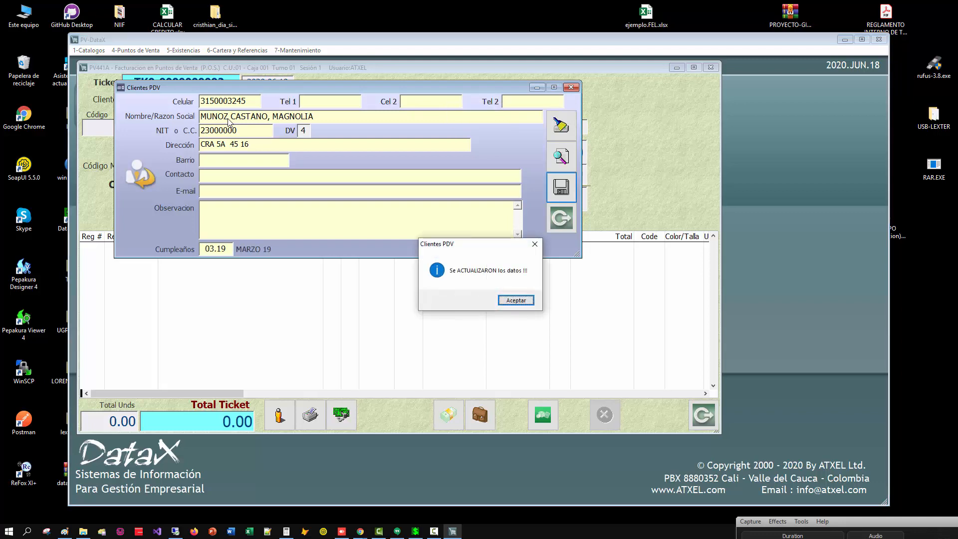
{"action": "key", "text": "Return"}
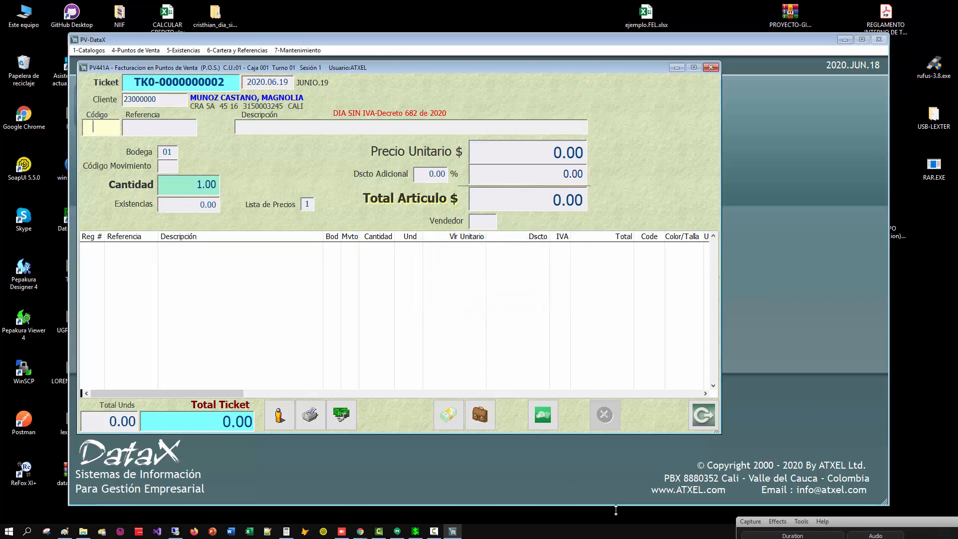
{"action": "left_click_drag", "start_coordinate": [864, 522], "coordinate": [760, 354]}
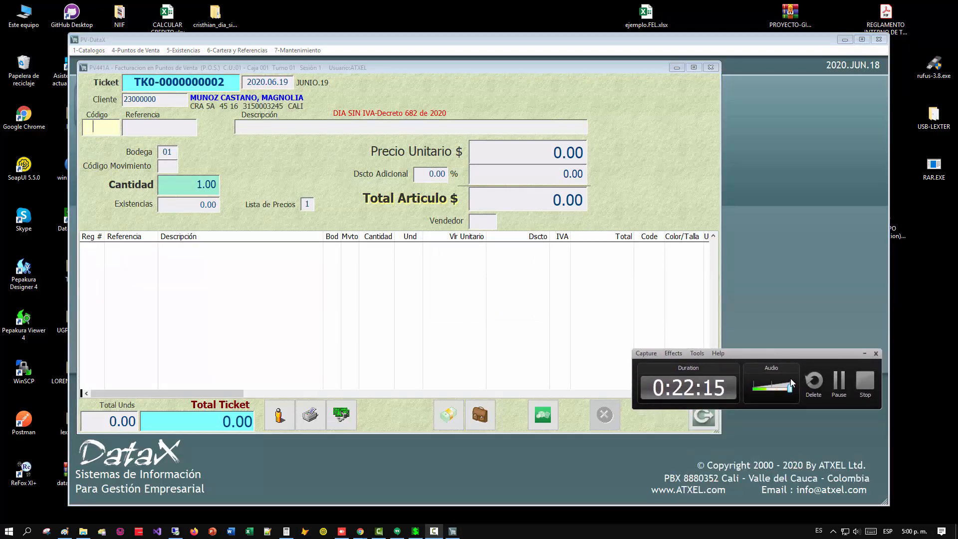
{"action": "left_click", "coordinate": [837, 387]}
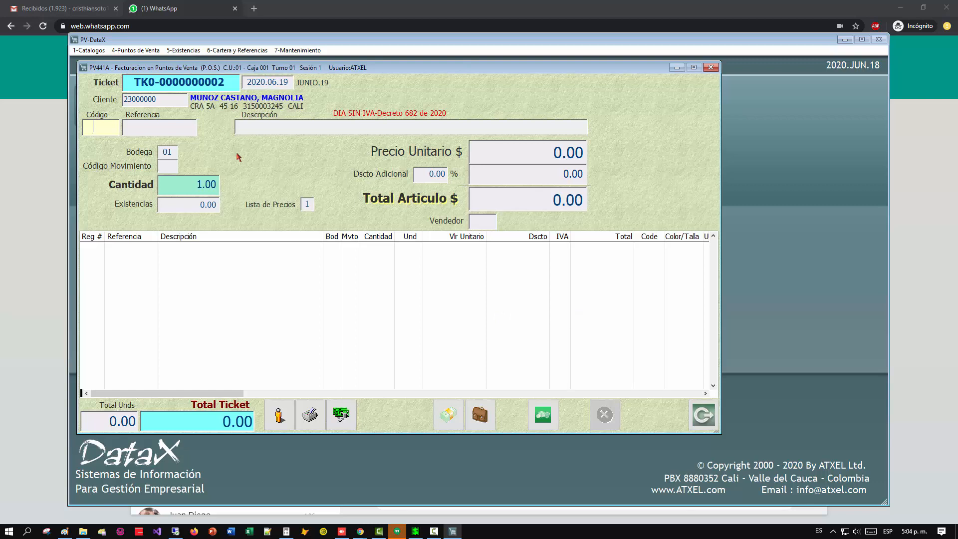
Enter article code 16 on the new customer's ticket, return to the ticket from the desktop, and clear it.
{"action": "type", "text": "16"}
{"action": "key", "text": "Return"}
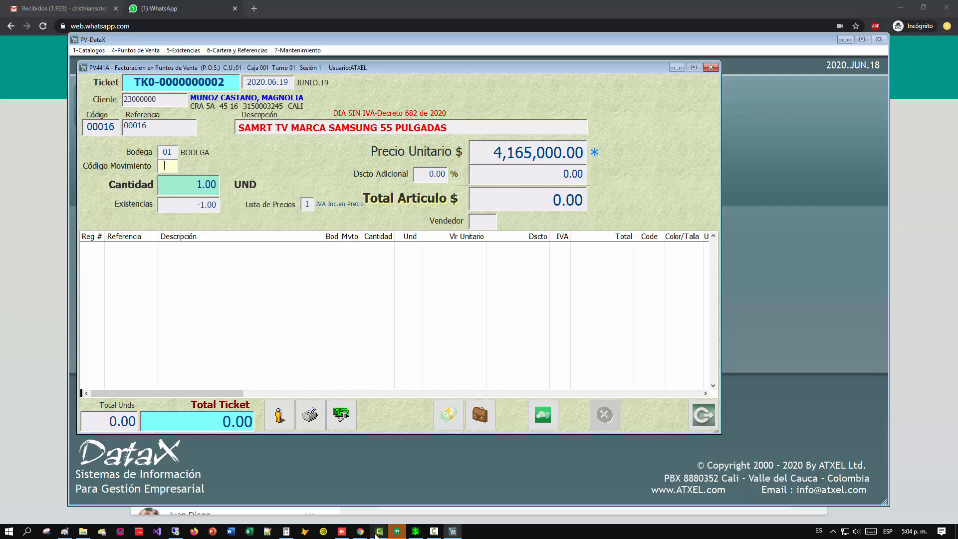
{"action": "mouse_move", "coordinate": [376, 534]}
{"action": "left_click", "coordinate": [955, 531]}
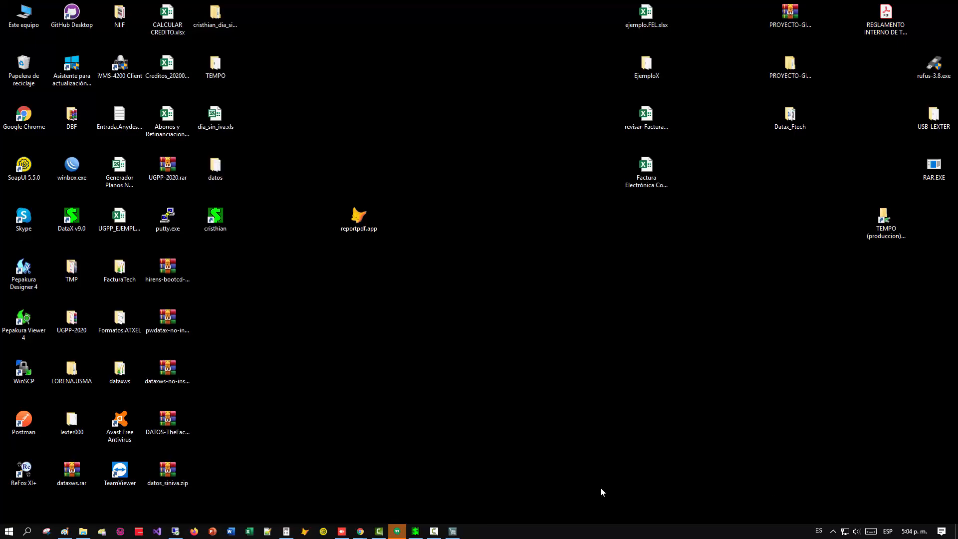
{"action": "left_click", "coordinate": [446, 532]}
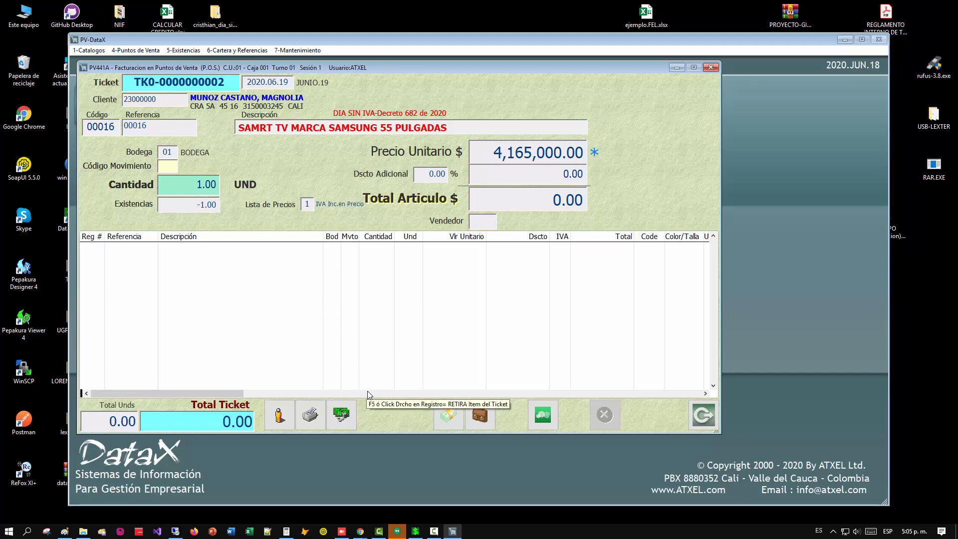
{"action": "key", "text": "Escape"}
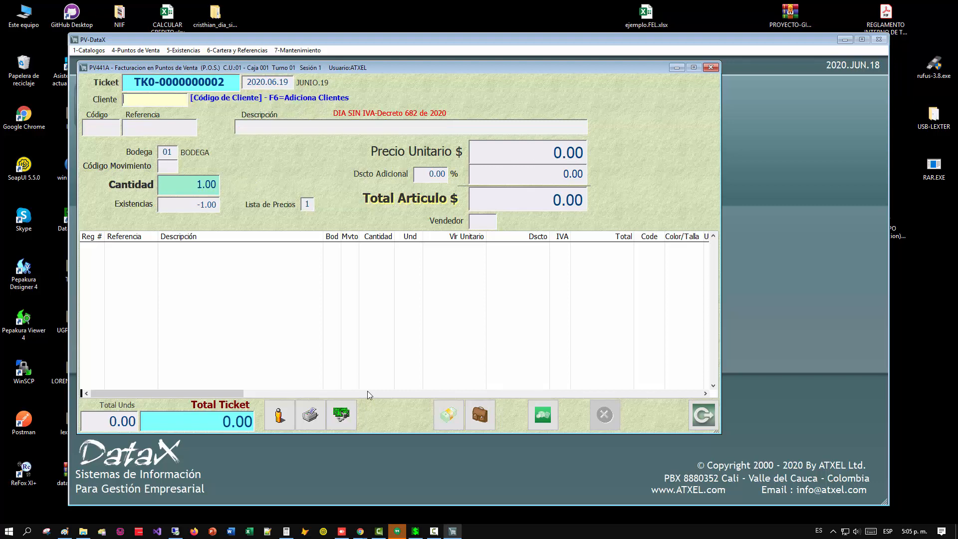
{"action": "key", "text": "Return"}
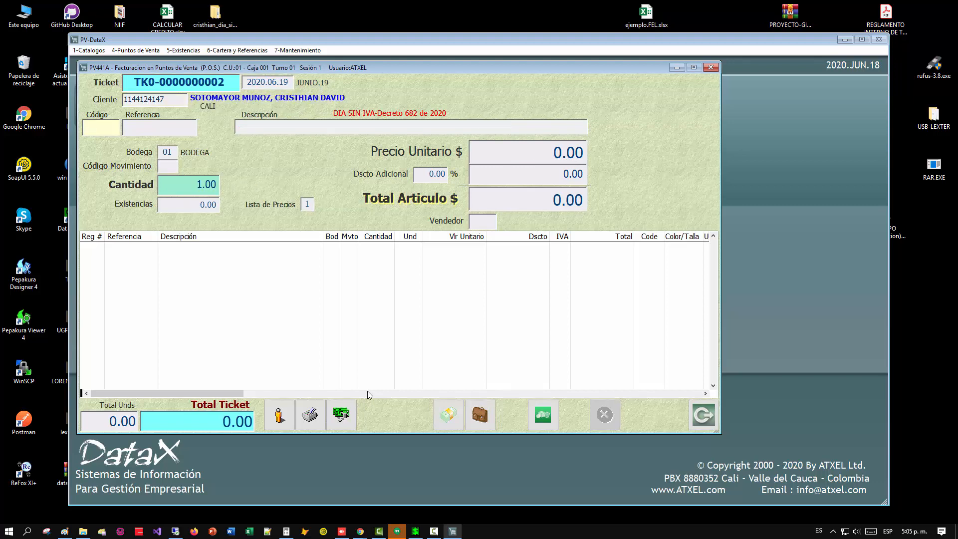
{"action": "type", "text": "16"}
{"action": "key", "text": "Return"}
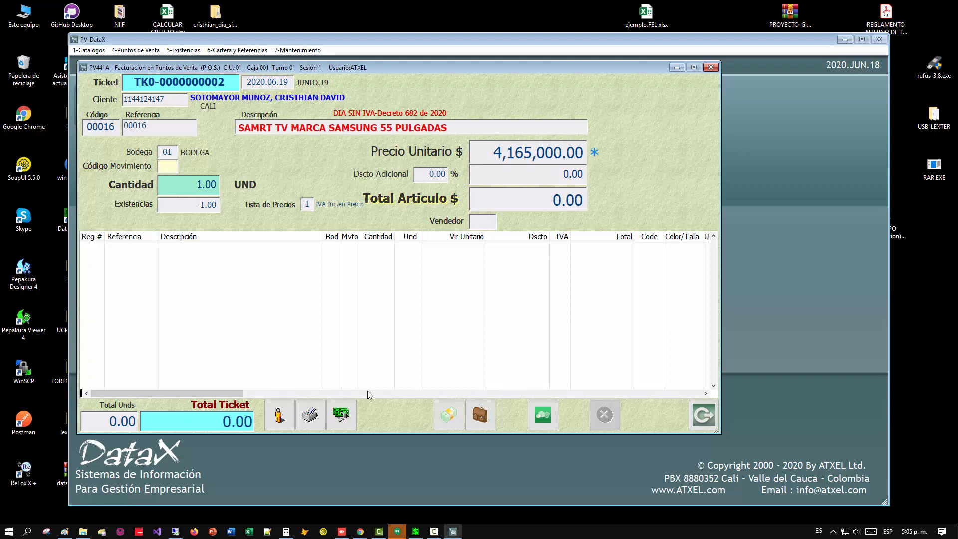
{"action": "key", "text": "Escape"}
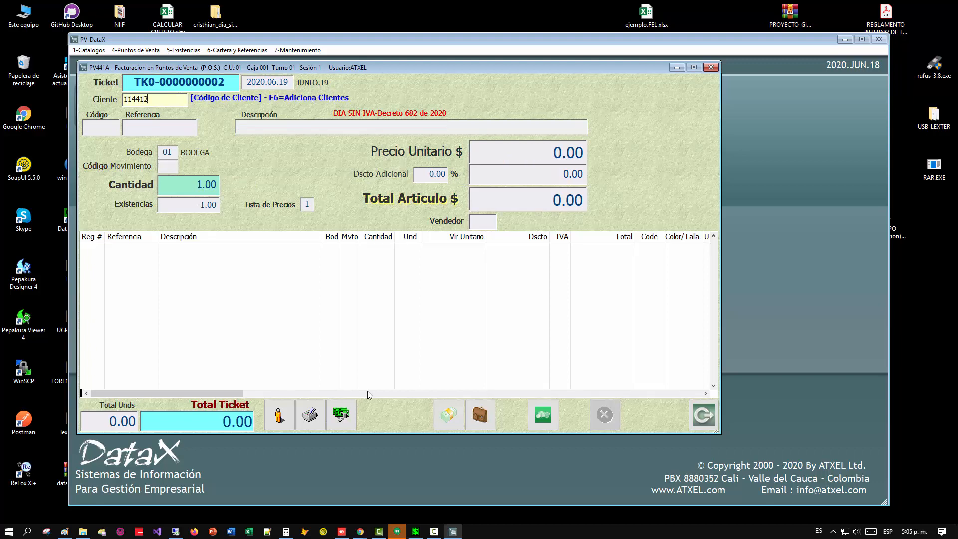
Enter the customer's ID number on the ticket and enter article code 16 with movement code 90.
{"action": "key", "text": "Return"}
{"action": "type", "text": "16"}
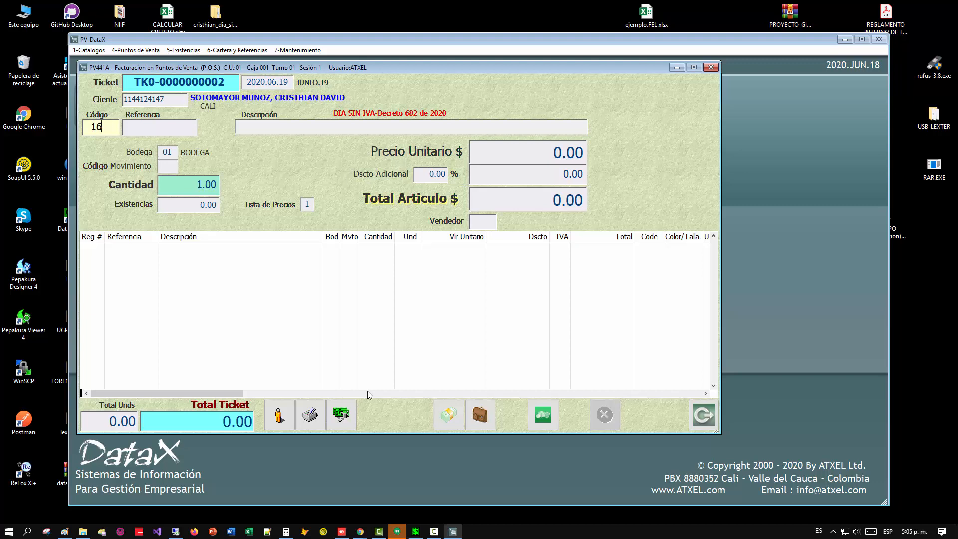
{"action": "key", "text": "Return"}
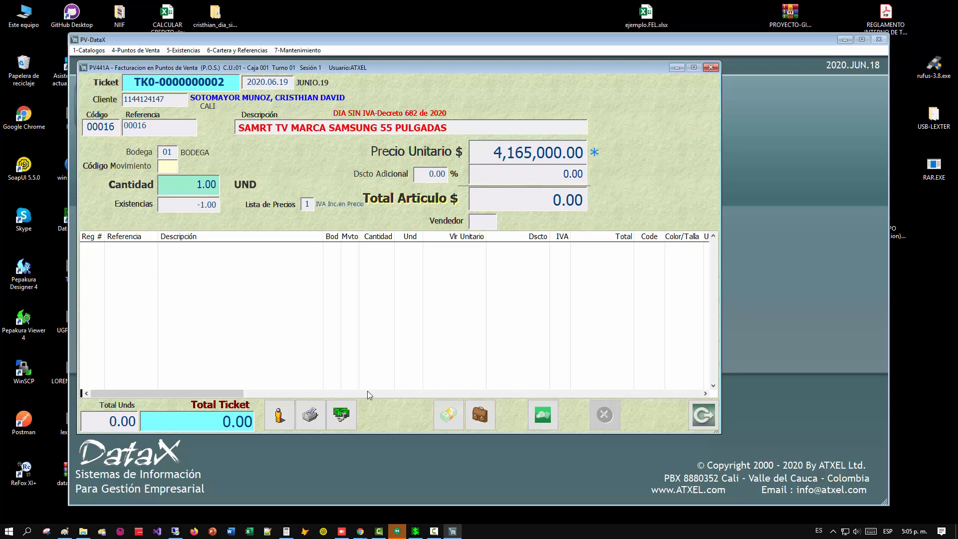
{"action": "type", "text": "90"}
{"action": "key", "text": "Return"}
{"action": "key", "text": "Return"}
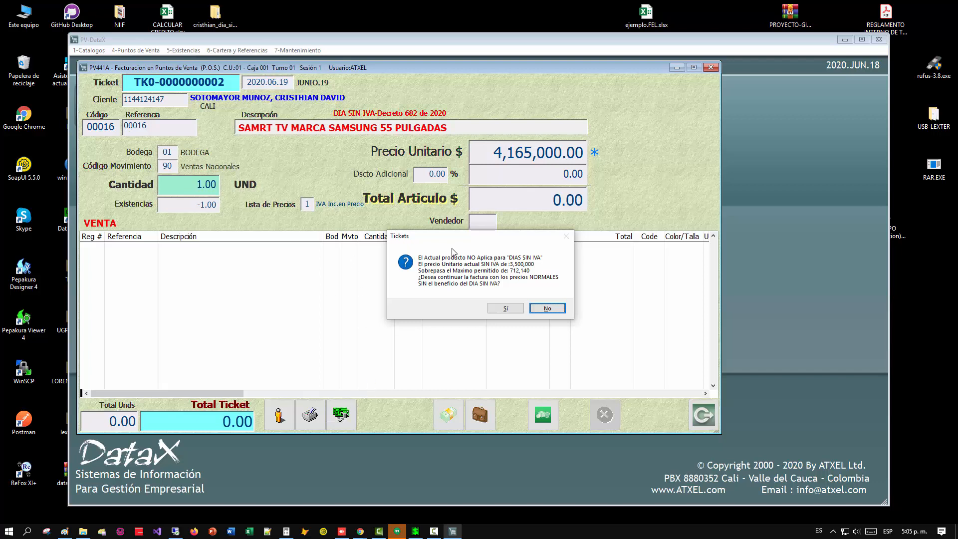
Accept billing the article at normal prices, add the line with seller 01, and widen the IVA column of the ticket lines.
{"action": "left_click", "coordinate": [505, 308]}
{"action": "type", "text": "01"}
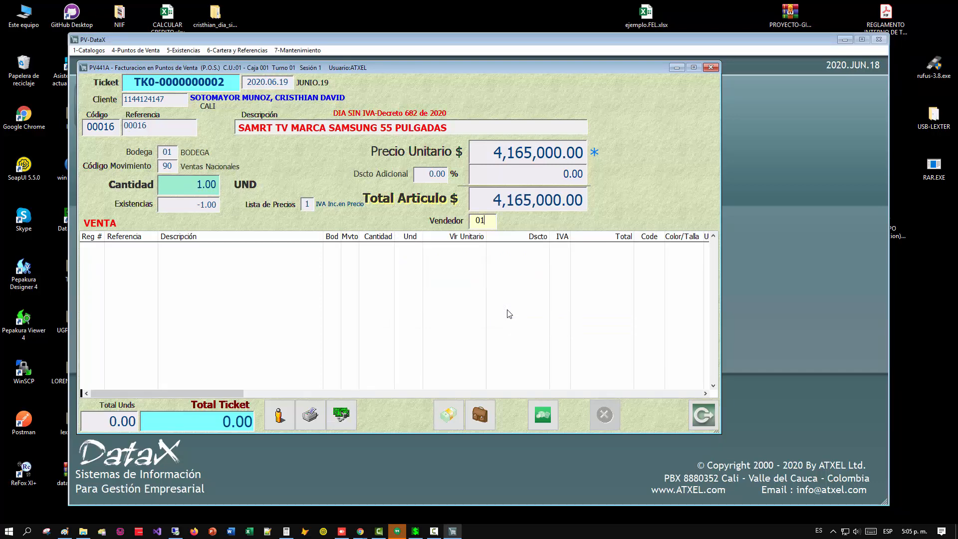
{"action": "key", "text": "Return"}
{"action": "type", "text": "S"}
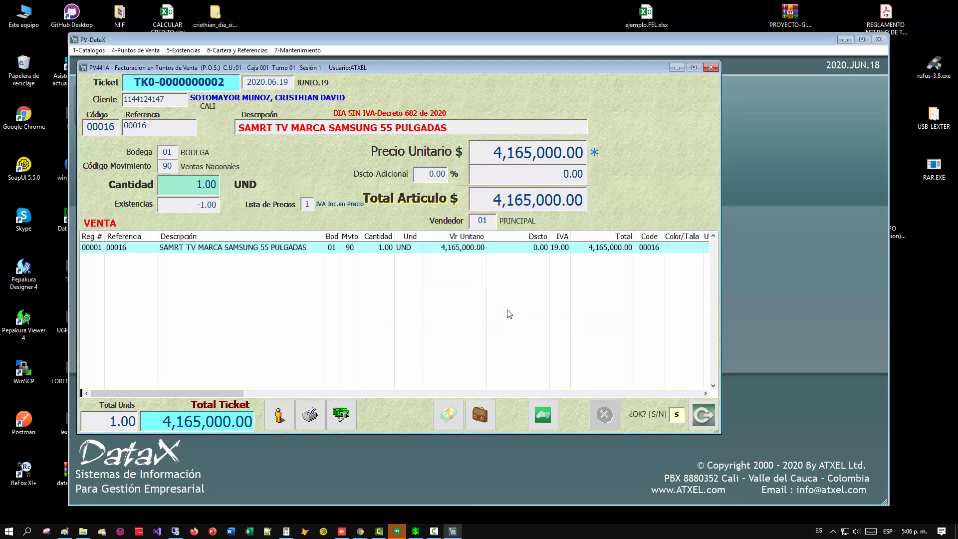
{"action": "left_click_drag", "start_coordinate": [569, 240], "coordinate": [582, 239]}
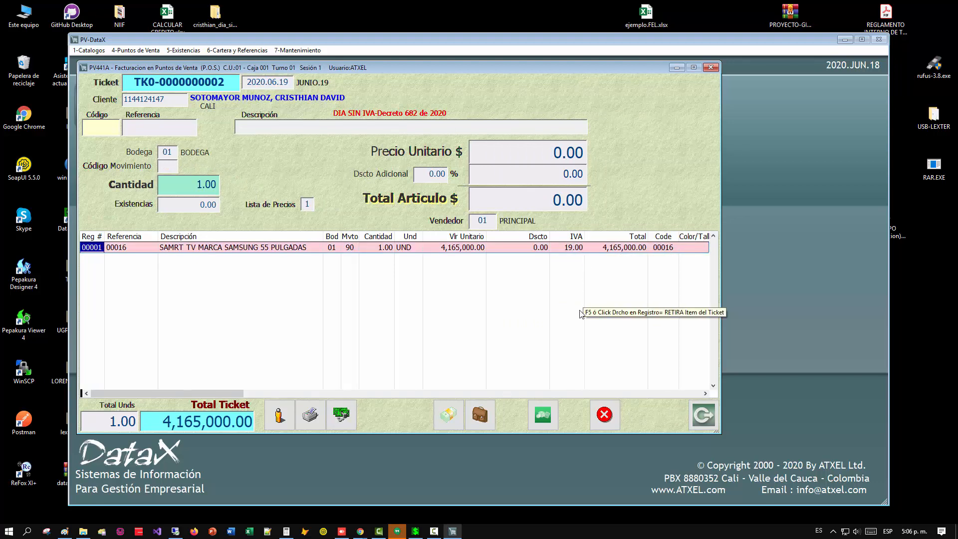
{"action": "left_click", "coordinate": [375, 251]}
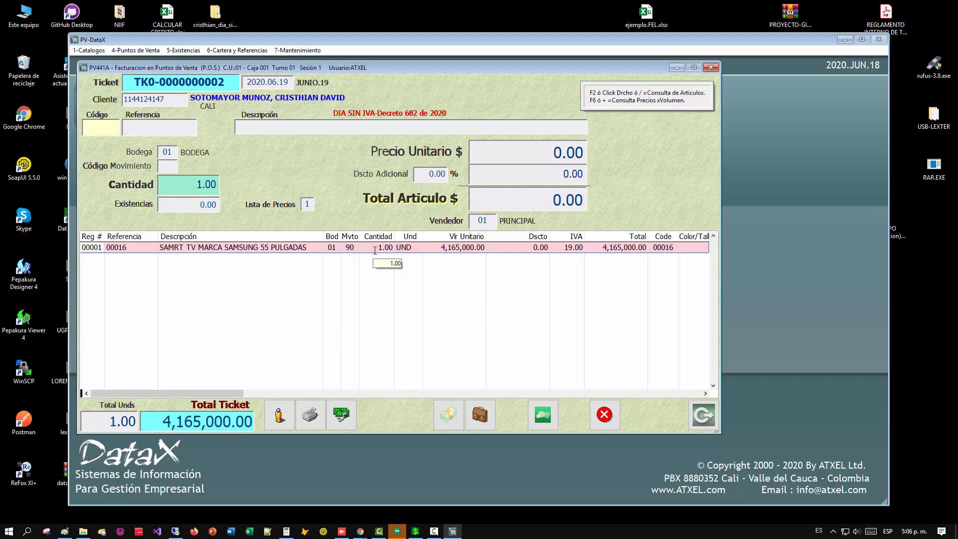
Settle the ticket with a cash payment of 4,165,000 and proceed to a new ticket.
{"action": "key", "text": "F10"}
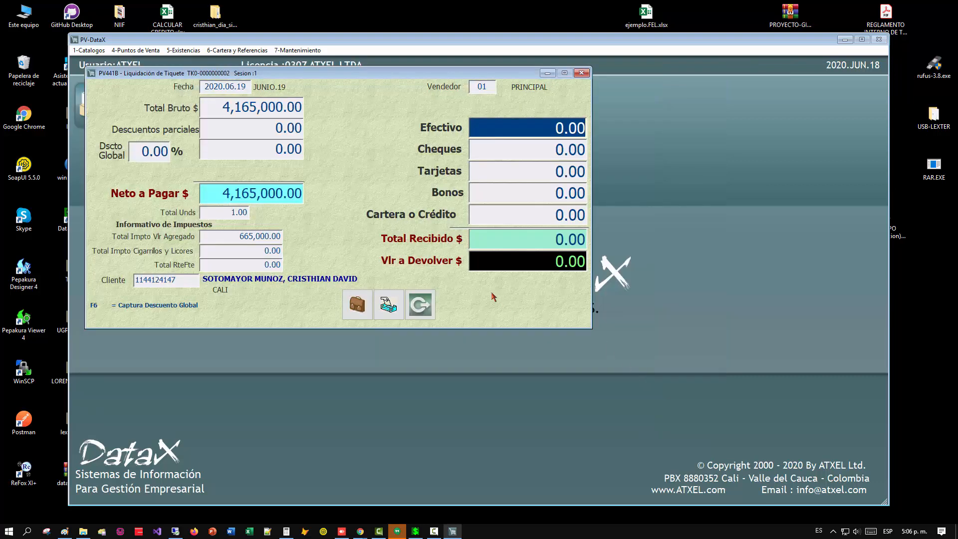
{"action": "type", "text": "4165000"}
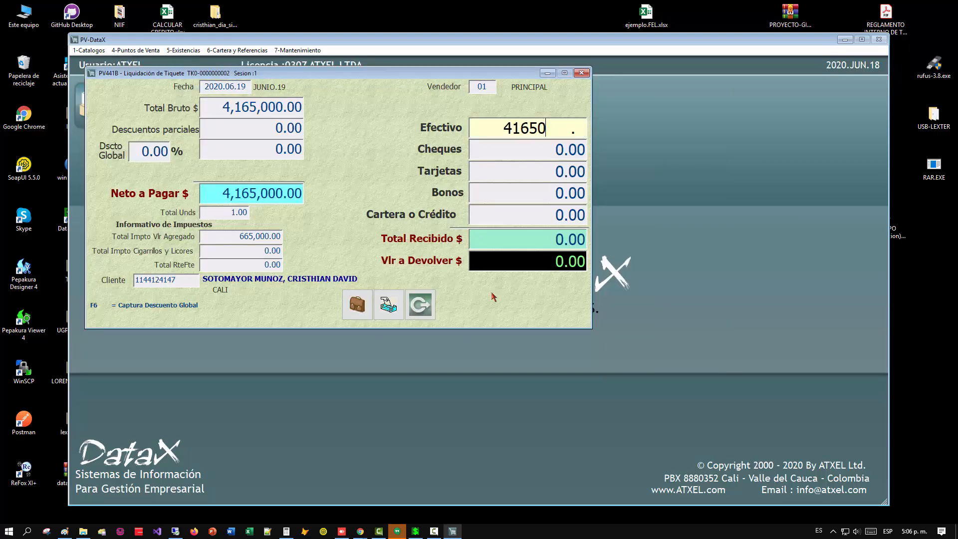
{"action": "key", "text": "Return"}
{"action": "key", "text": "Return"}
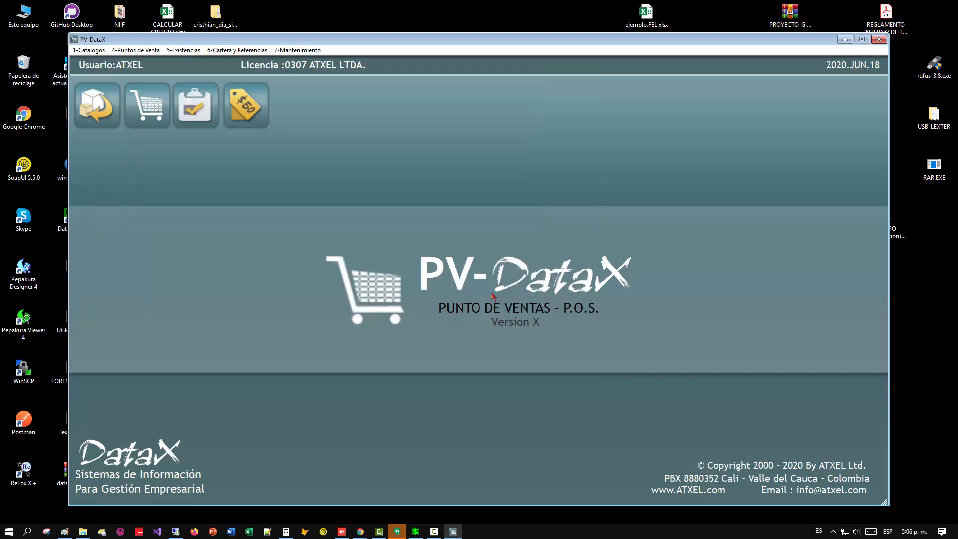
{"action": "key", "text": "Return"}
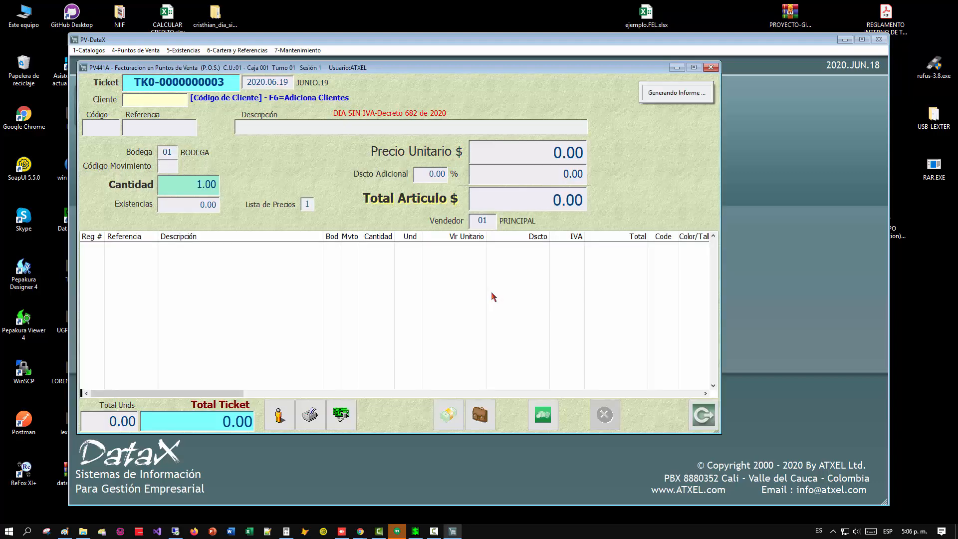
Choose an existing customer from the alphabetical customer list for the new ticket.
{"action": "key", "text": "Down"}
{"action": "key", "text": "Down"}
{"action": "key", "text": "Down"}
{"action": "key", "text": "Down"}
{"action": "key", "text": "Down"}
{"action": "key", "text": "Down"}
{"action": "key", "text": "Down"}
{"action": "key", "text": "Down"}
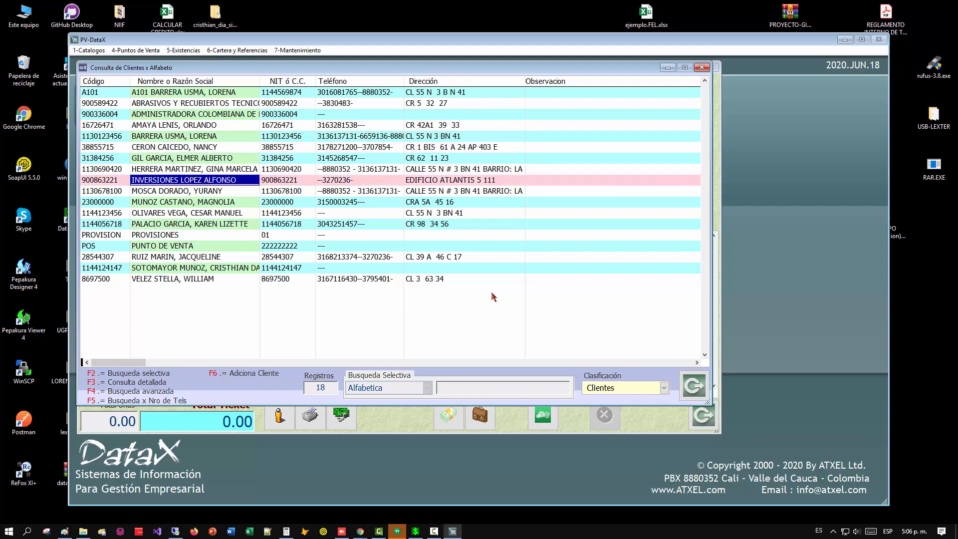
{"action": "key", "text": "Down"}
{"action": "key", "text": "Down"}
{"action": "key", "text": "Down"}
{"action": "key", "text": "Down"}
{"action": "key", "text": "Down"}
{"action": "key", "text": "Down"}
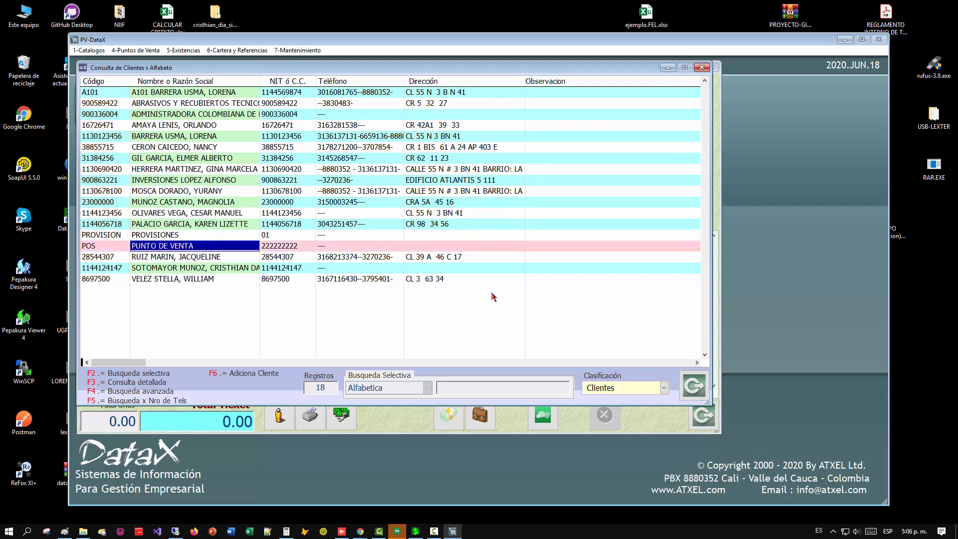
{"action": "key", "text": "Up"}
{"action": "key", "text": "Up"}
{"action": "key", "text": "Up"}
{"action": "key", "text": "Up"}
{"action": "key", "text": "Return"}
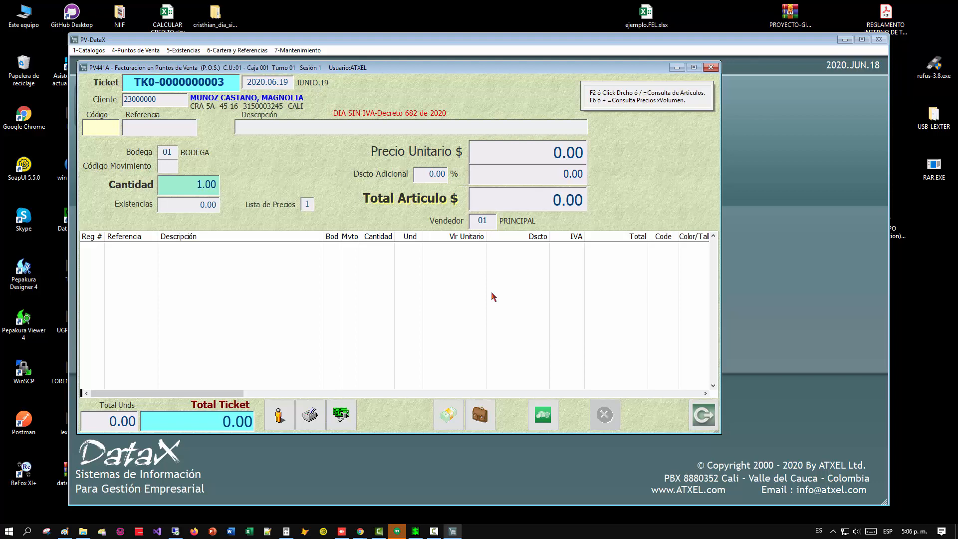
Try to enter article code 13 on the ticket, declining to take it at a zero price.
{"action": "key", "text": "F2"}
{"action": "key", "text": "Escape"}
{"action": "type", "text": "13"}
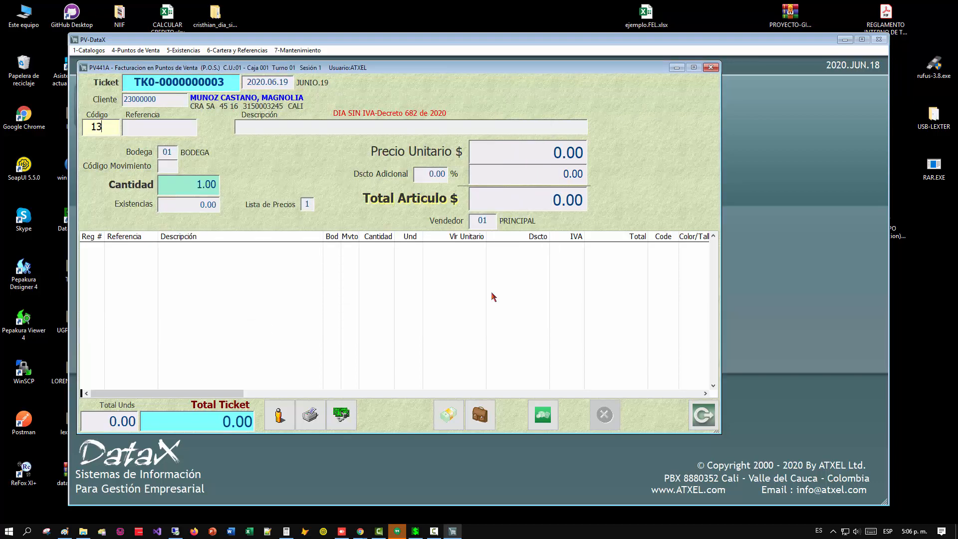
{"action": "key", "text": "Return"}
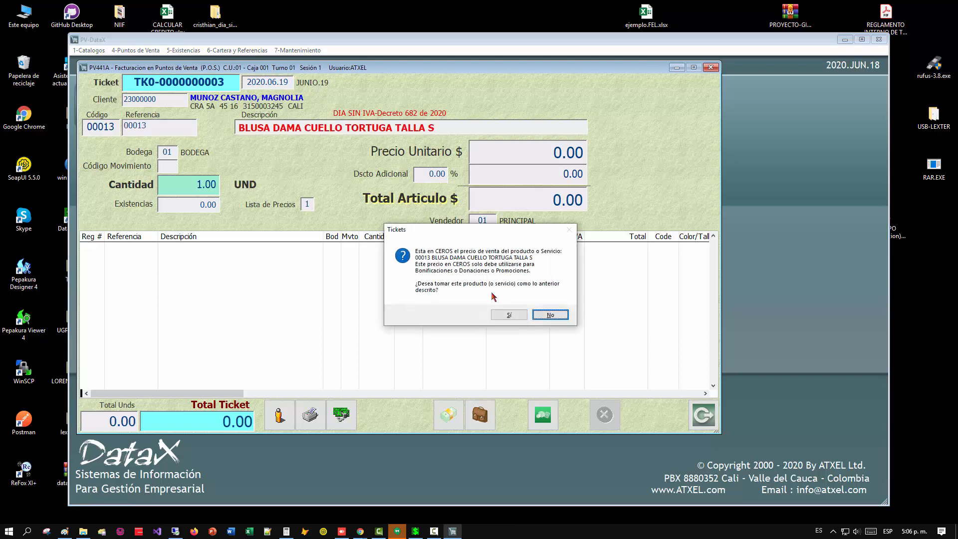
{"action": "key", "text": "Return"}
Assign the customer billed on the previous ticket to the new ticket, using the customer list.
{"action": "key", "text": "F2"}
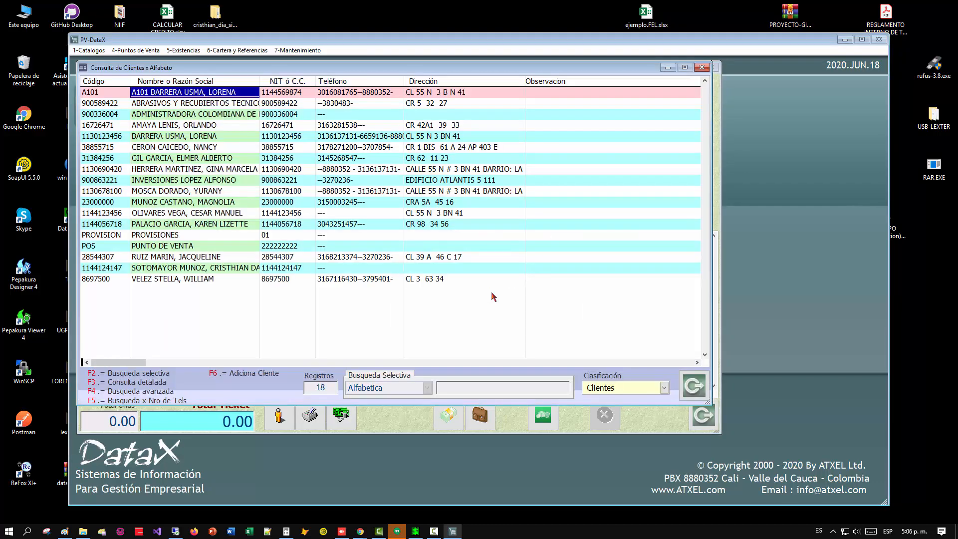
{"action": "key", "text": "Down"}
{"action": "key", "text": "Down"}
{"action": "key", "text": "Down"}
{"action": "key", "text": "Down"}
{"action": "key", "text": "Down"}
{"action": "key", "text": "Down"}
{"action": "key", "text": "Down"}
{"action": "key", "text": "Down"}
{"action": "key", "text": "Down"}
{"action": "key", "text": "Down"}
{"action": "key", "text": "Down"}
{"action": "key", "text": "Down"}
{"action": "key", "text": "Down"}
{"action": "key", "text": "Down"}
{"action": "key", "text": "Down"}
{"action": "key", "text": "Down"}
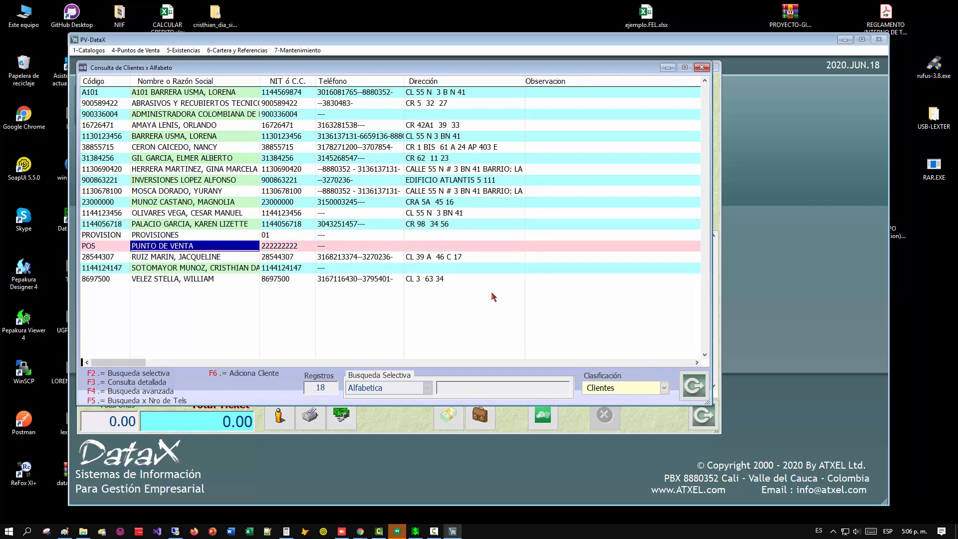
{"action": "key", "text": "Return"}
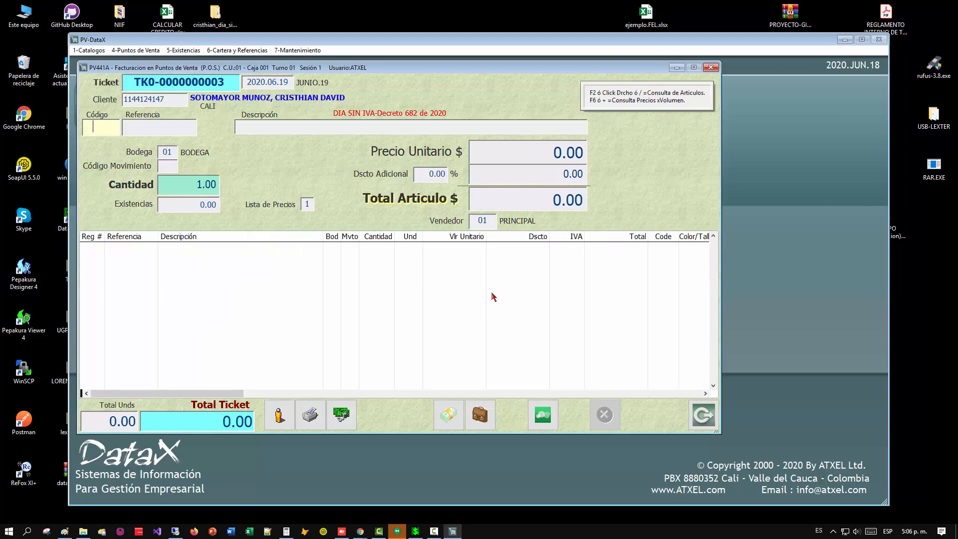
Look through the article price list ordered by description and return to the ticket.
{"action": "key", "text": "F2"}
{"action": "key", "text": "Down"}
{"action": "key", "text": "Down"}
{"action": "key", "text": "Down"}
{"action": "key", "text": "Down"}
{"action": "key", "text": "Down"}
{"action": "key", "text": "Down"}
{"action": "key", "text": "Down"}
{"action": "key", "text": "Down"}
{"action": "key", "text": "Down"}
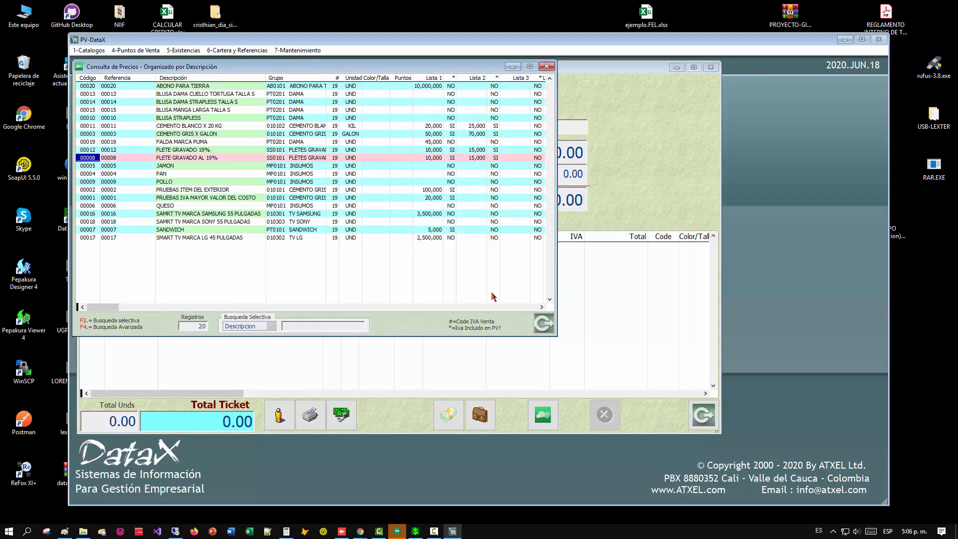
{"action": "key", "text": "Down"}
{"action": "key", "text": "Down"}
{"action": "key", "text": "Escape"}
Enter article code 17 with movement code 90 and decline billing it at normal prices without the VAT-free benefit.
{"action": "type", "text": "17"}
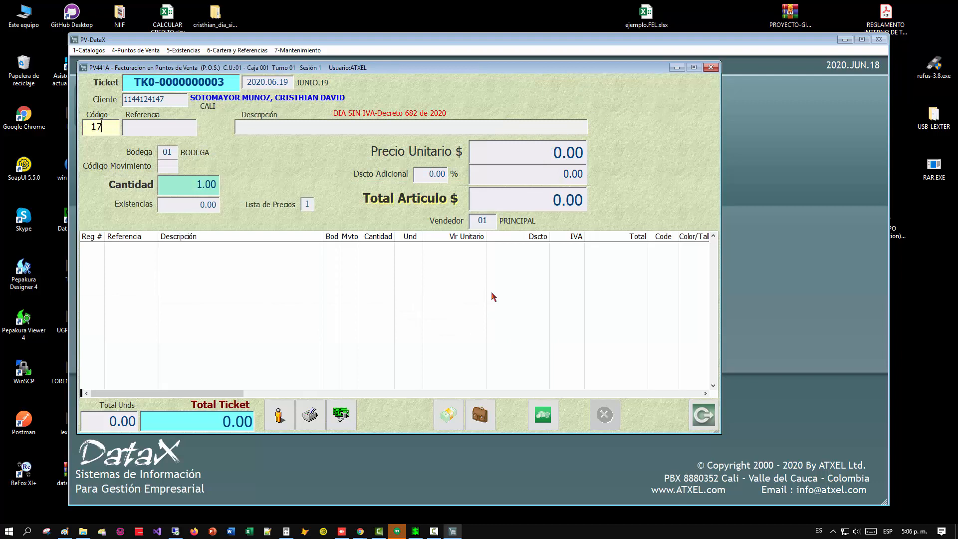
{"action": "key", "text": "Return"}
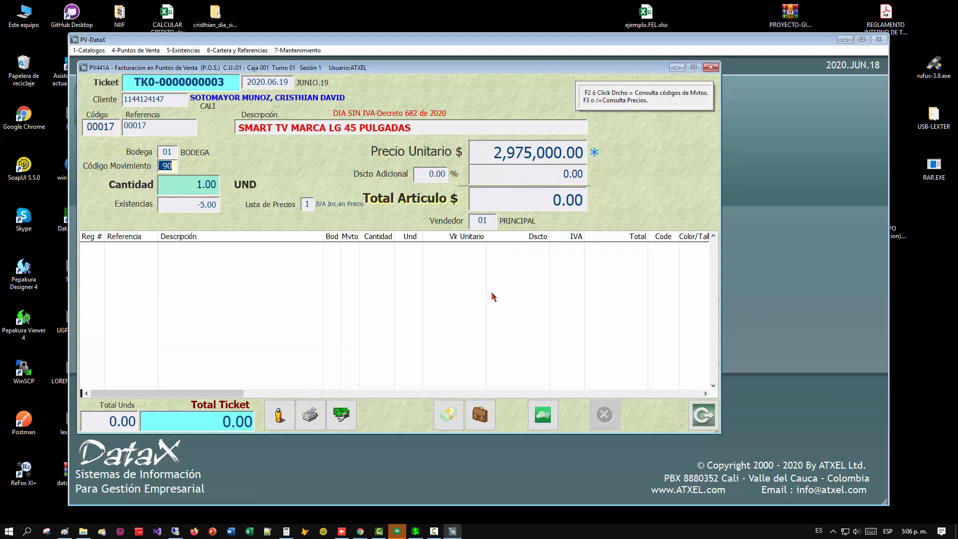
{"action": "key", "text": "Return"}
{"action": "key", "text": "Return"}
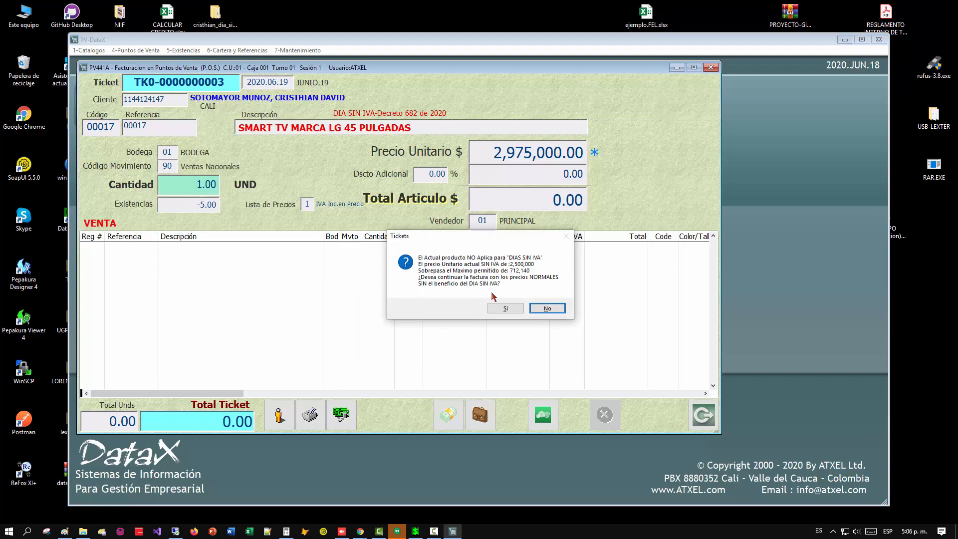
{"action": "key", "text": "Return"}
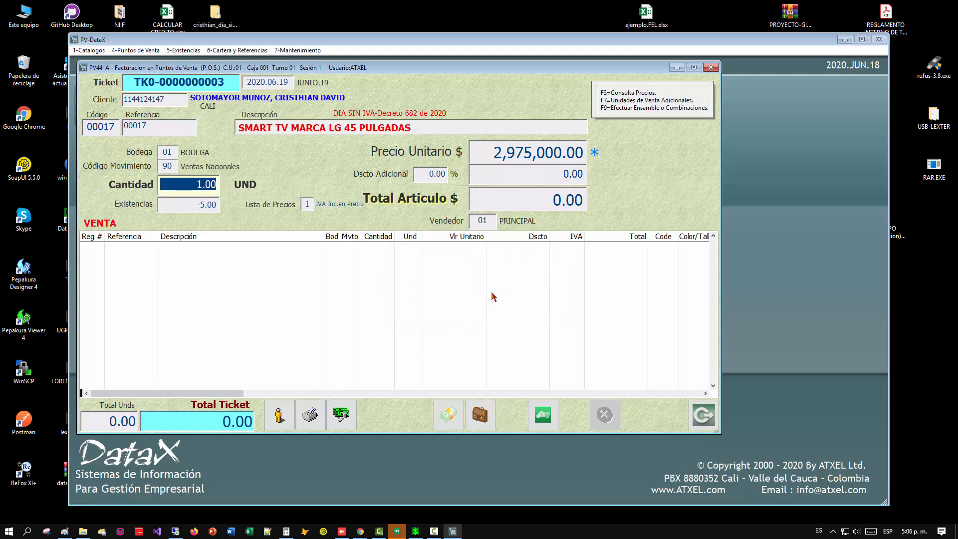
Launch another Point of Sale module from the DataX main window and open article 00016 for modification.
{"action": "left_click", "coordinate": [417, 531]}
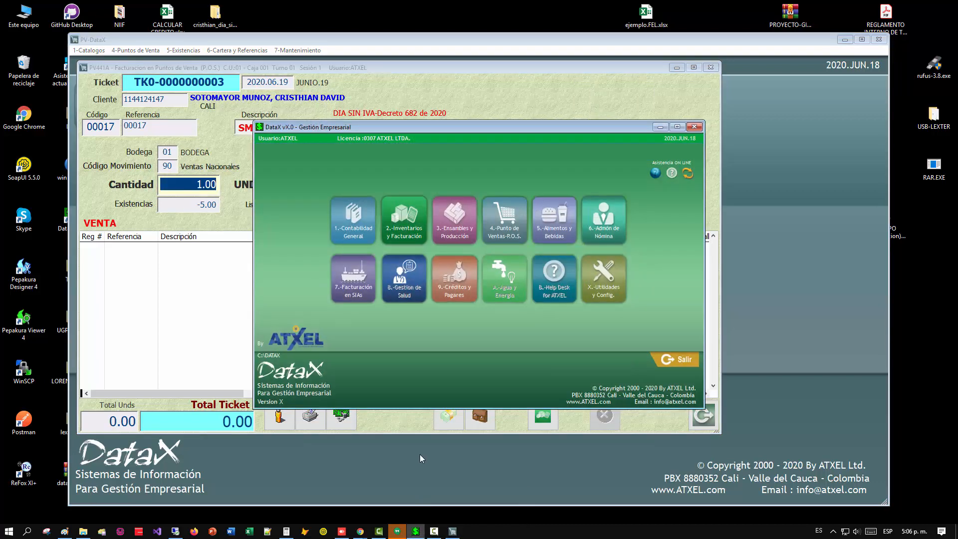
{"action": "left_click", "coordinate": [494, 222]}
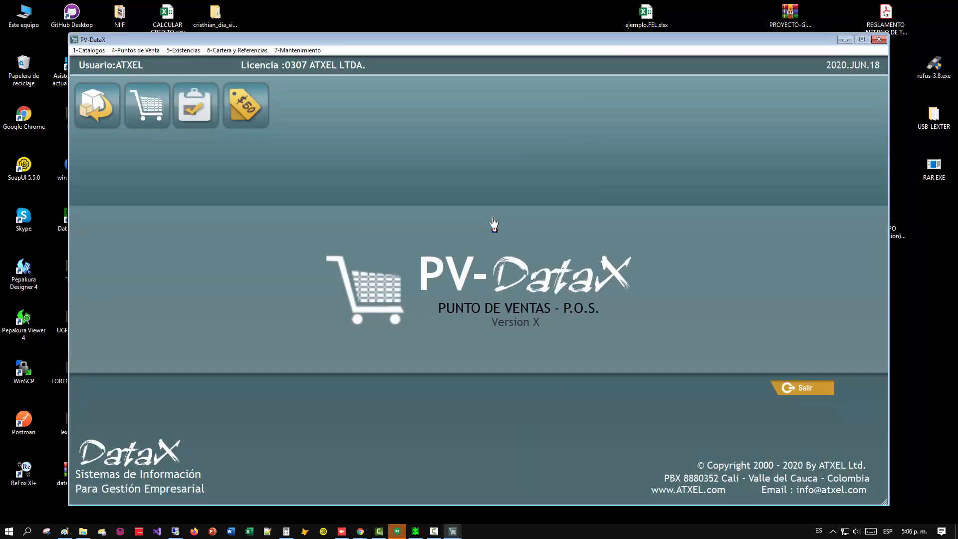
{"action": "key", "text": "alt+1"}
{"action": "key", "text": "6"}
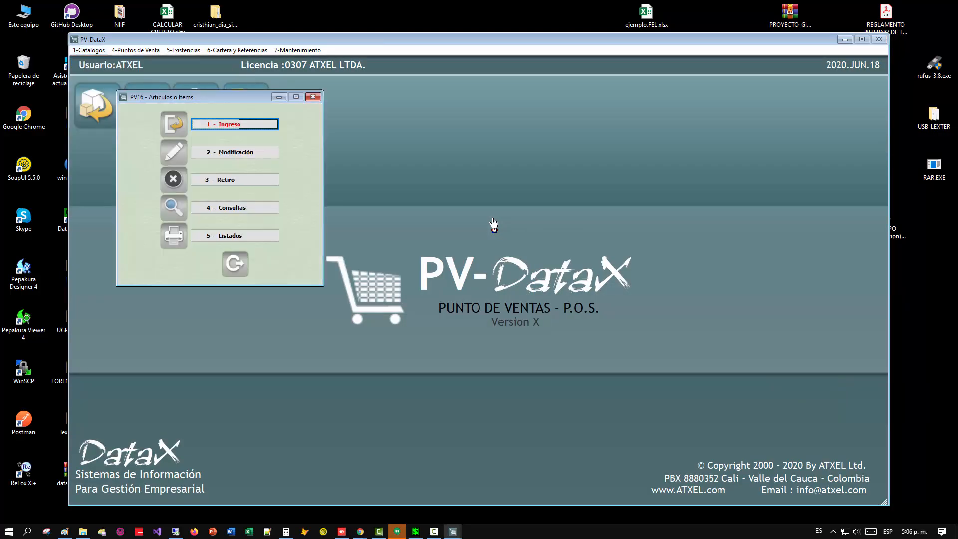
{"action": "key", "text": "2"}
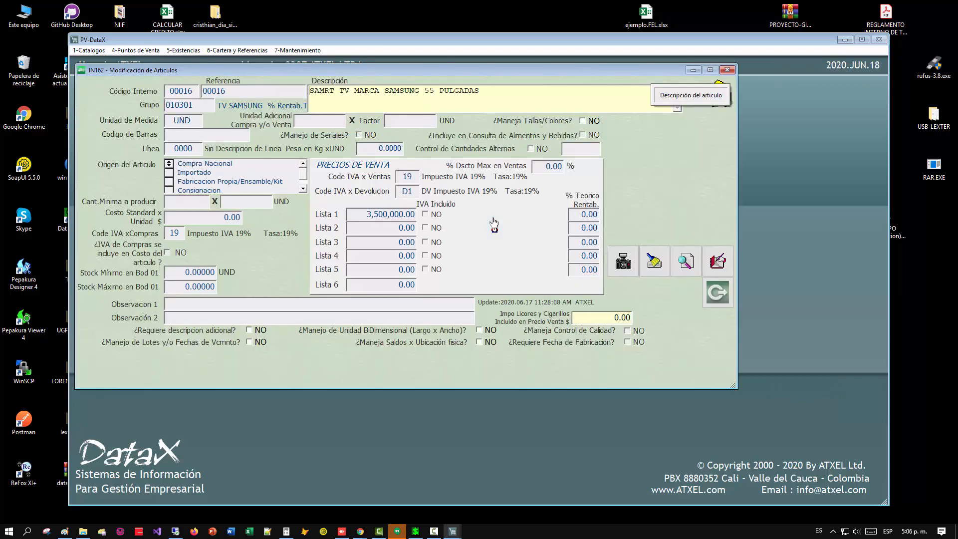
Set article 00016's Lista 1 sale price to 2,000,000 and save the article.
{"action": "key", "text": "Return"}
{"action": "key", "text": "Return"}
{"action": "key", "text": "Return"}
{"action": "key", "text": "Return"}
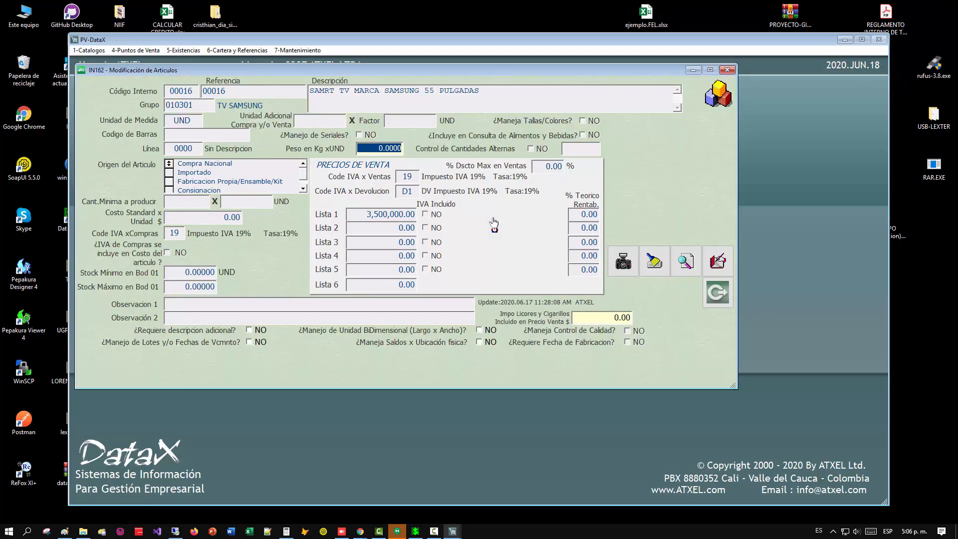
{"action": "key", "text": "Return"}
{"action": "key", "text": "Return"}
{"action": "key", "text": "Return"}
{"action": "key", "text": "Return"}
{"action": "key", "text": "Return"}
{"action": "key", "text": "Return"}
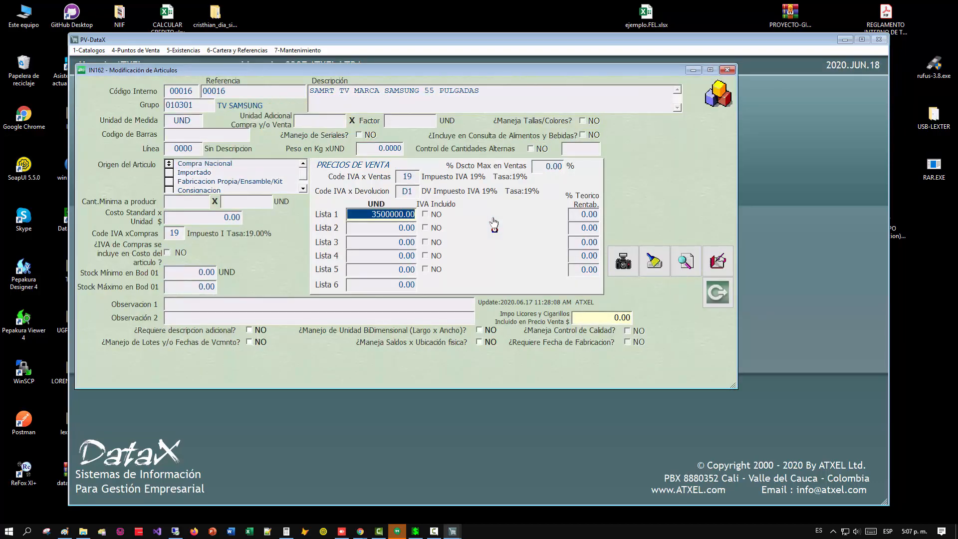
{"action": "type", "text": "2000000"}
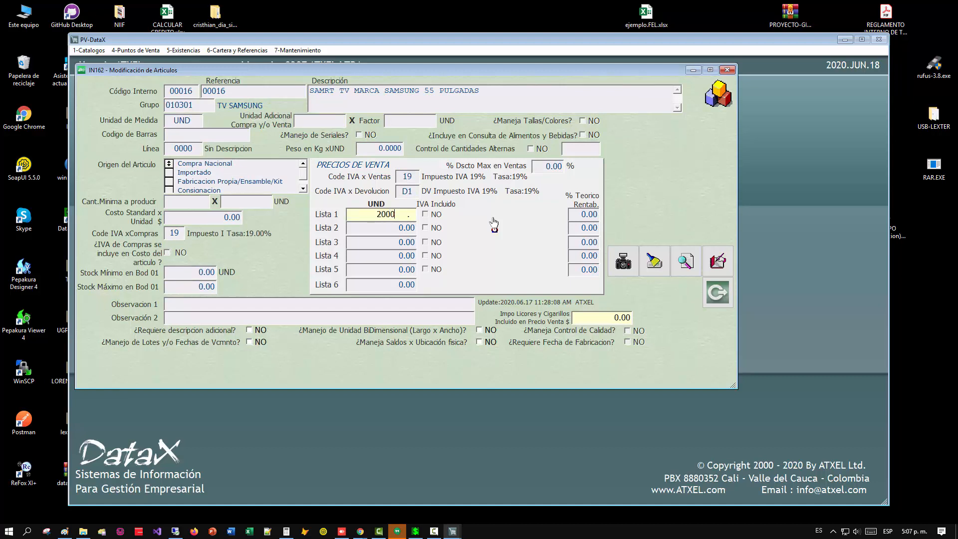
{"action": "key", "text": "Return"}
{"action": "key", "text": "Return"}
{"action": "key", "text": "Return"}
{"action": "key", "text": "Return"}
{"action": "key", "text": "Return"}
{"action": "key", "text": "Return"}
{"action": "key", "text": "Return"}
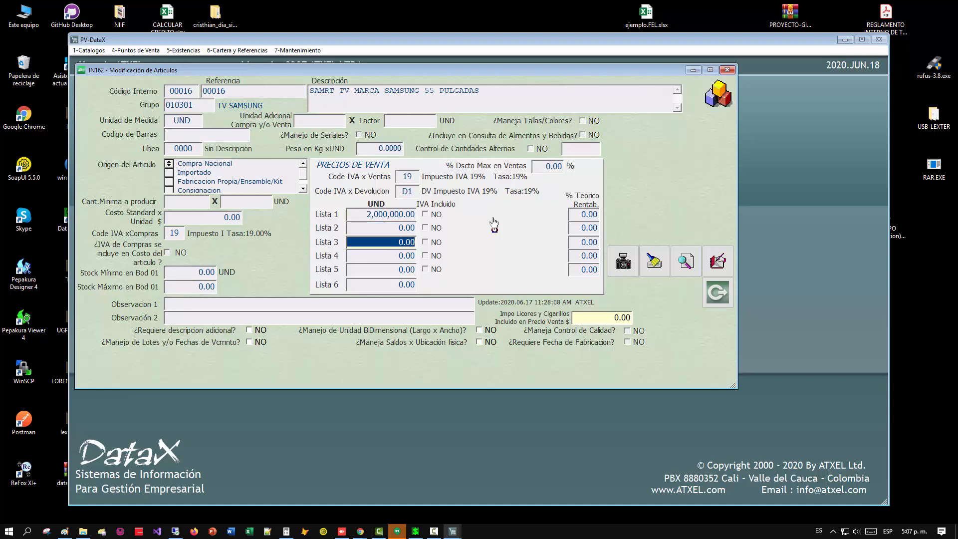
{"action": "left_click", "coordinate": [718, 260]}
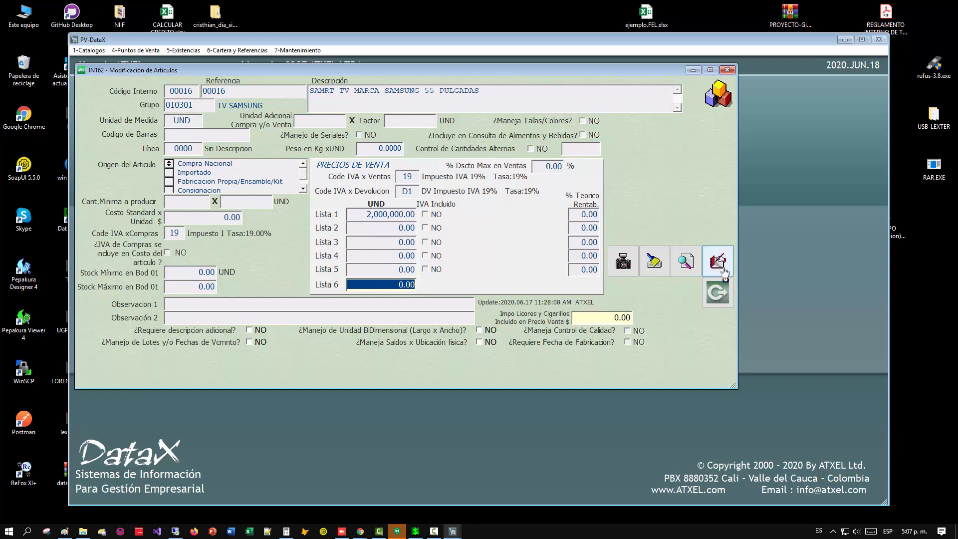
{"action": "key", "text": "Return"}
{"action": "left_click", "coordinate": [544, 299]}
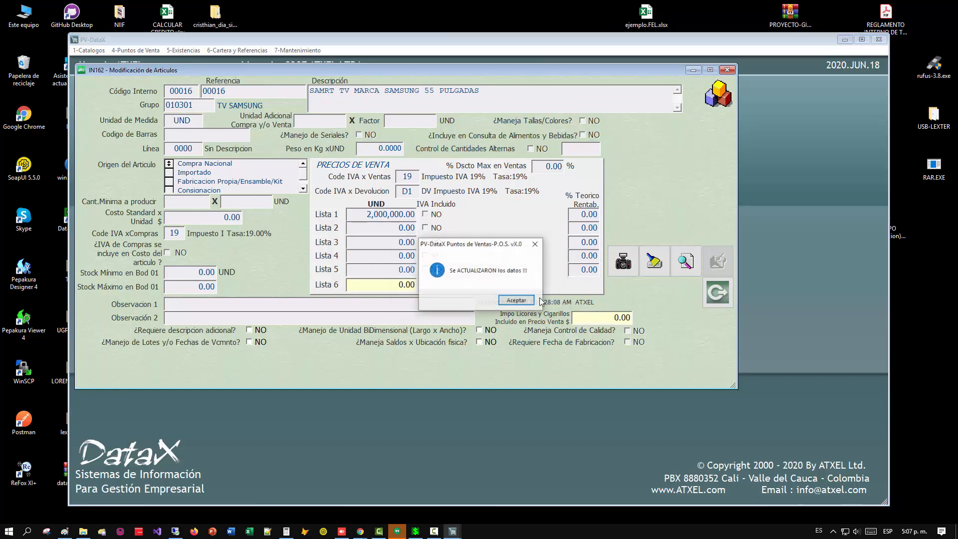
Leave the article modification, return to the ticket and decline billing article 00017 at normal prices.
{"action": "left_click", "coordinate": [530, 301]}
{"action": "key", "text": "Escape"}
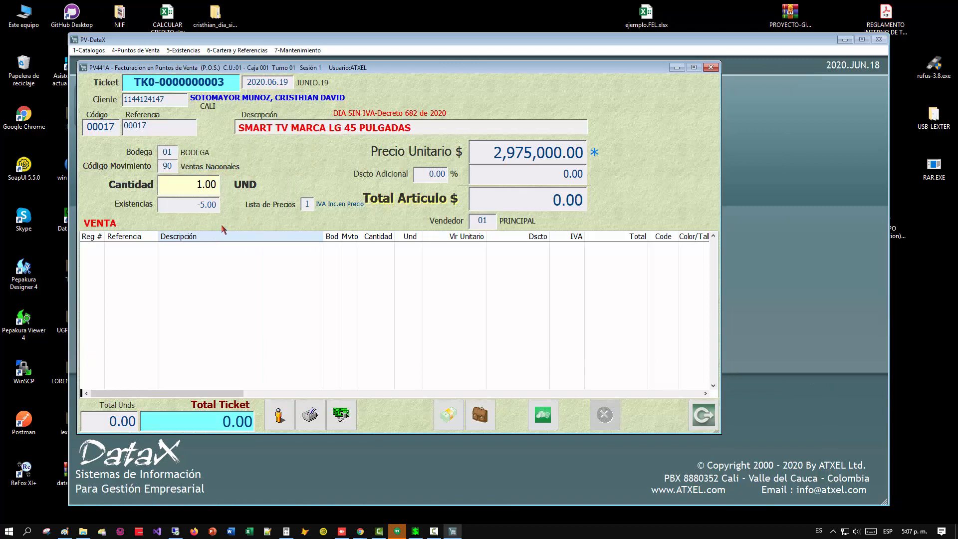
{"action": "key", "text": "Return"}
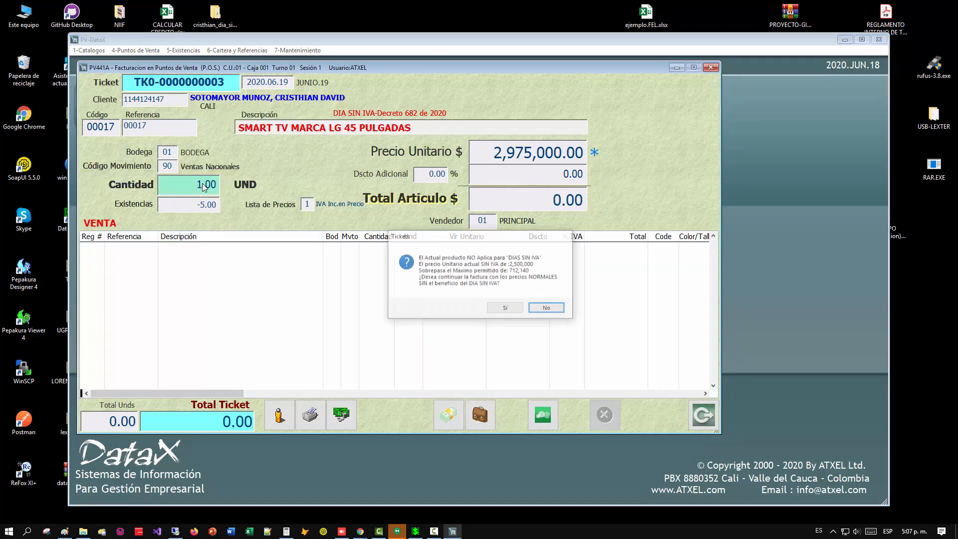
{"action": "left_click", "coordinate": [547, 309]}
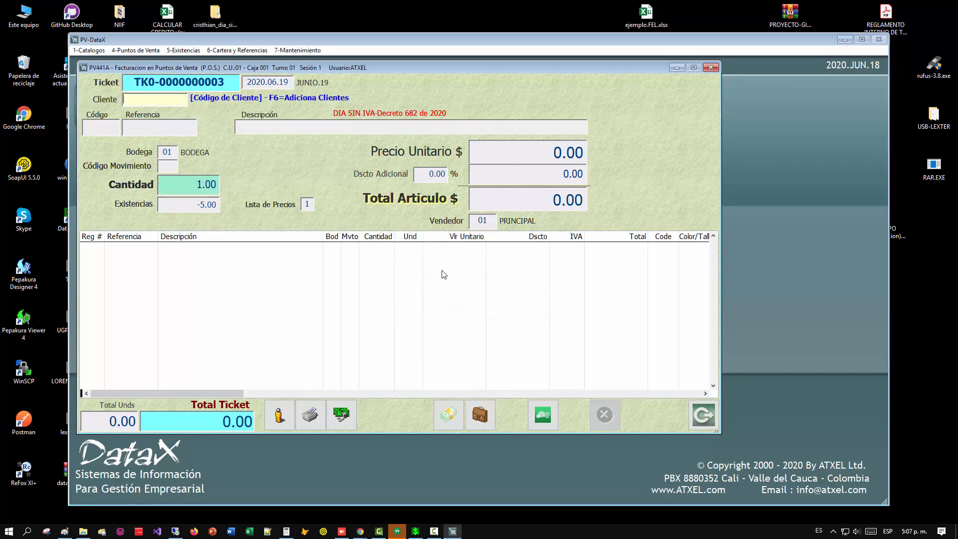
Try to bill the customer one unit of article 16 with movement code 90, entering the customer's ID number.
{"action": "key", "text": "Return"}
{"action": "type", "text": "16"}
{"action": "key", "text": "Return"}
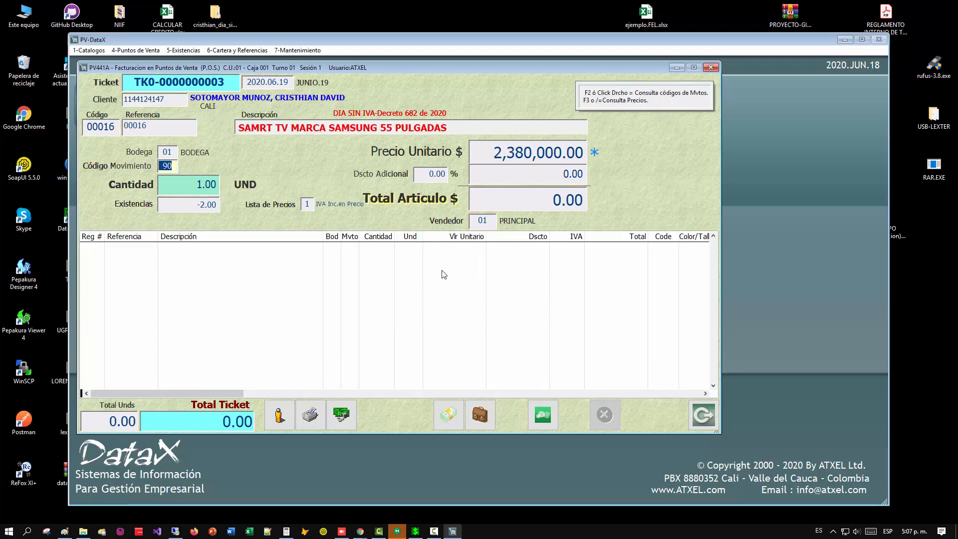
{"action": "key", "text": "Return"}
{"action": "key", "text": "Return"}
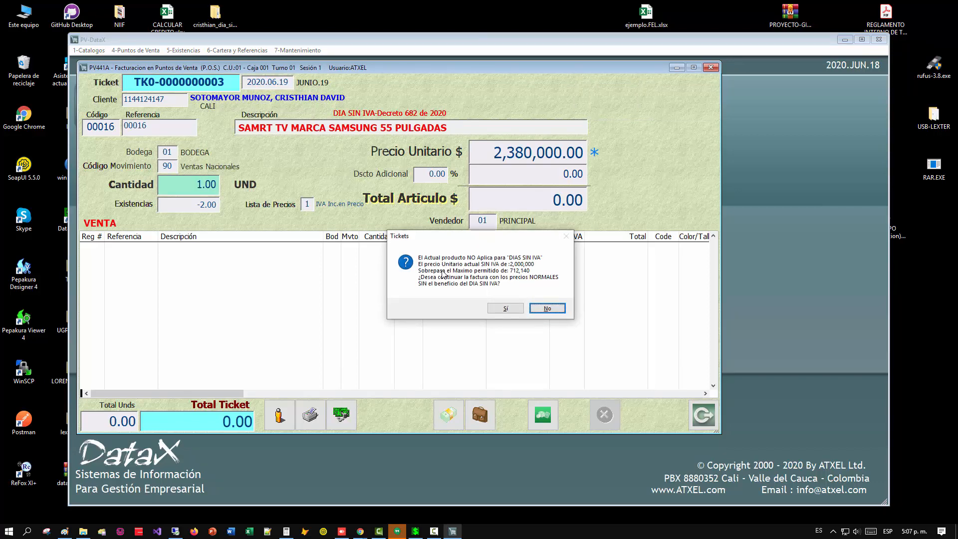
{"action": "left_click", "coordinate": [433, 531]}
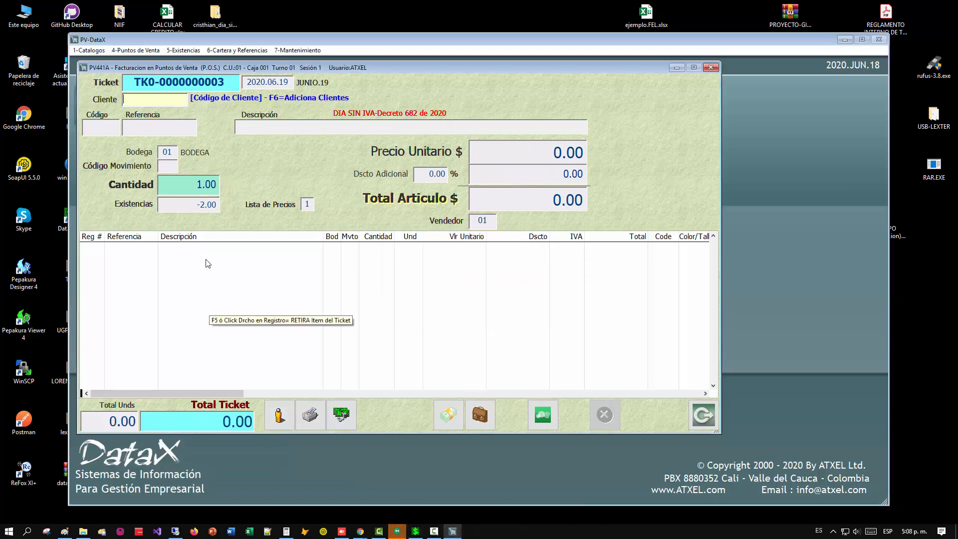
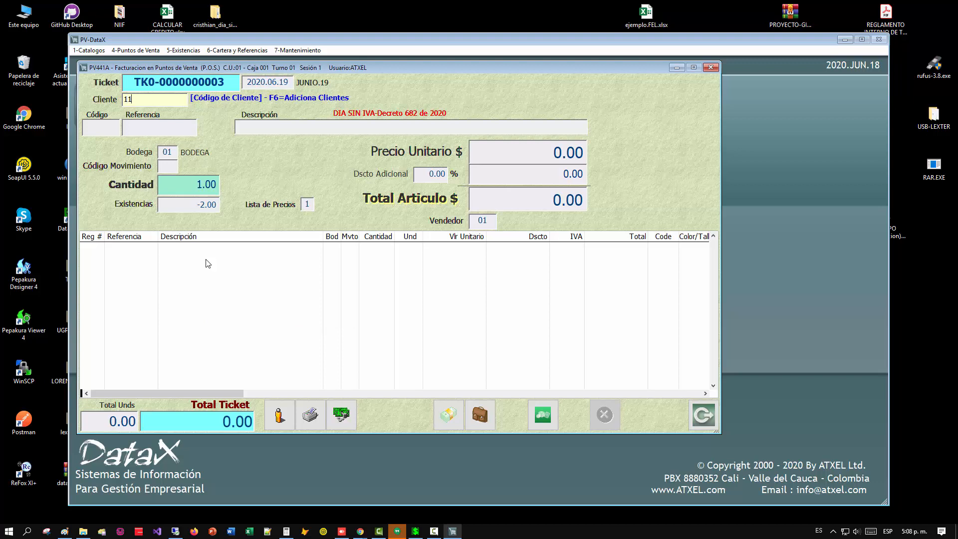
Add one unit of article 16 to a ticket for the customer's ID number and check the line's movement code, discount and total.
{"action": "key", "text": "Return"}
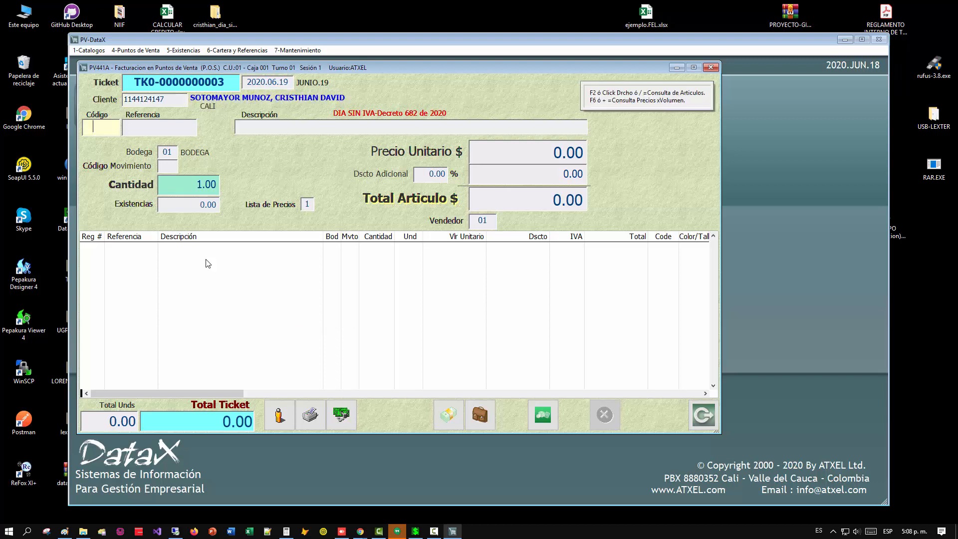
{"action": "type", "text": "16"}
{"action": "key", "text": "Return"}
{"action": "key", "text": "Return"}
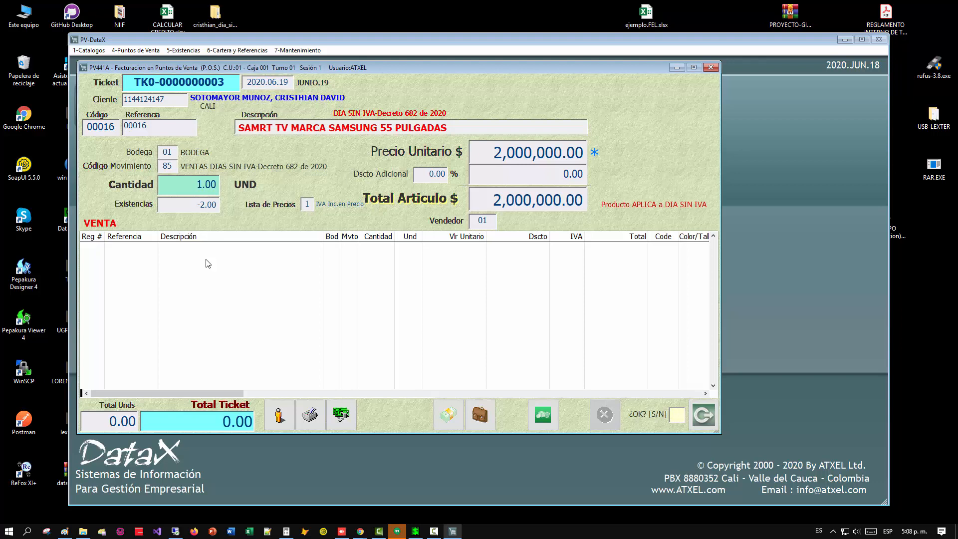
{"action": "key", "text": "s"}
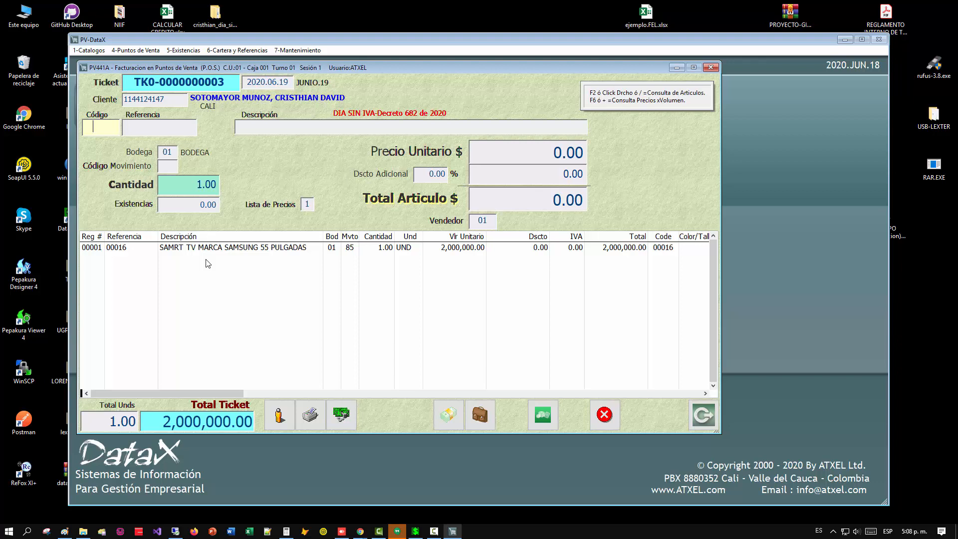
{"action": "left_click", "coordinate": [344, 245]}
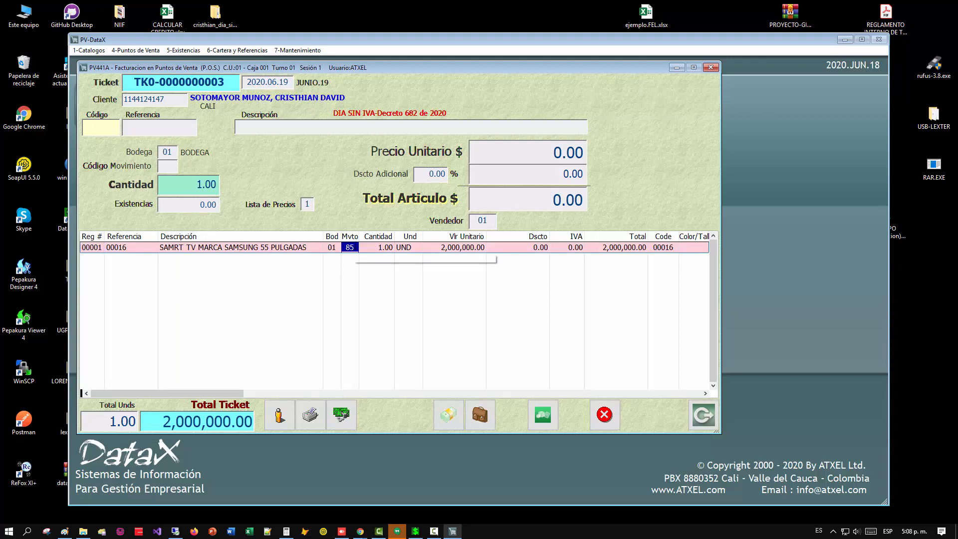
{"action": "left_click", "coordinate": [545, 248]}
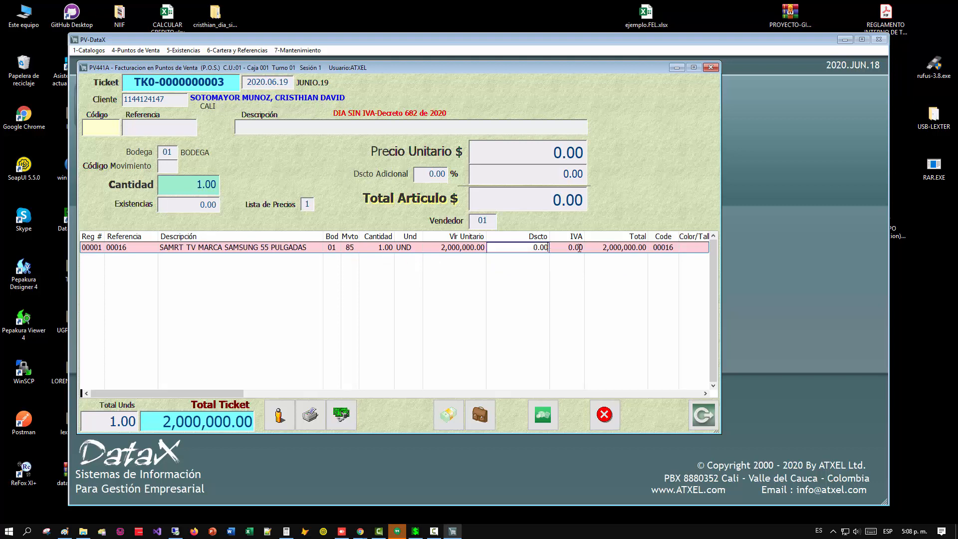
{"action": "left_click", "coordinate": [610, 248]}
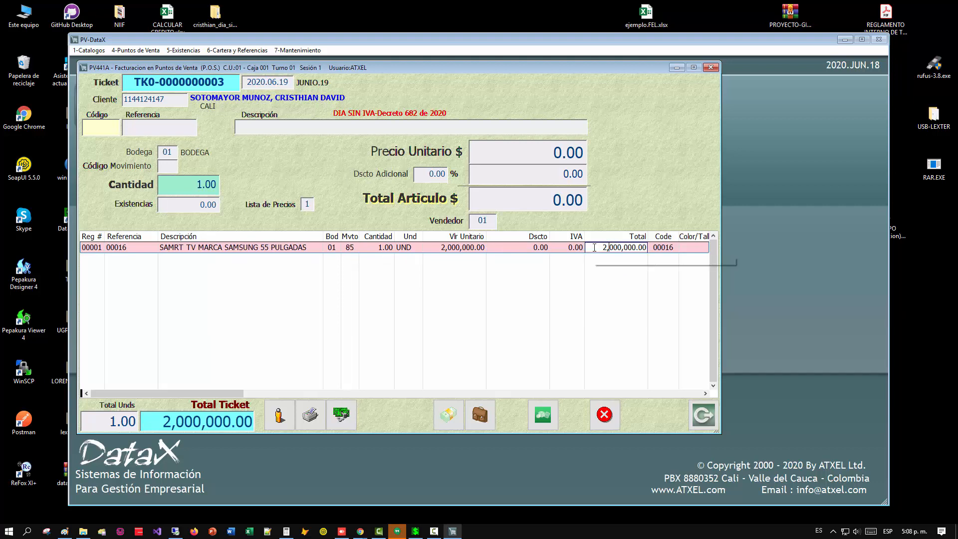
{"action": "left_click_drag", "start_coordinate": [594, 248], "coordinate": [639, 248]}
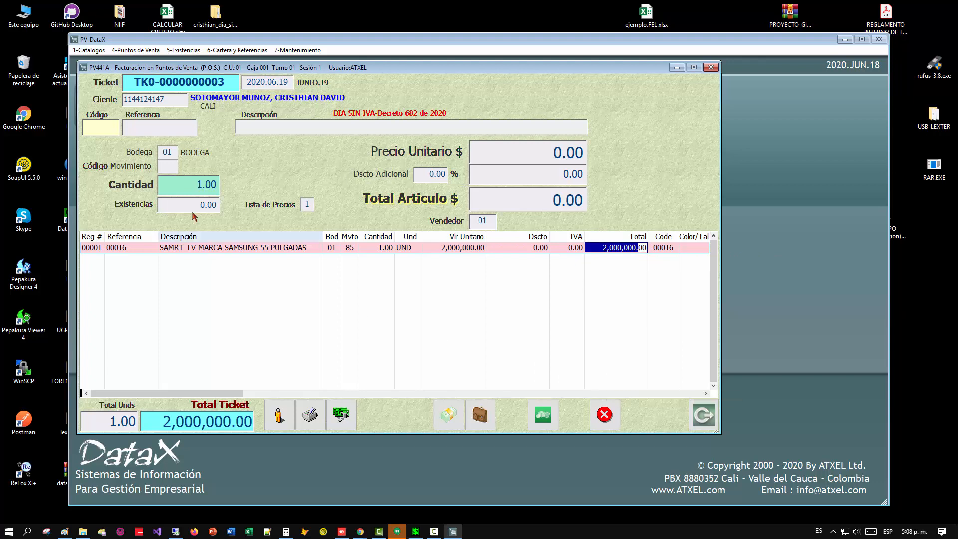
Enter article 16 with movement code 90 and quantity 3, accepting normal prices without the VAT-free benefit.
{"action": "left_click", "coordinate": [100, 130]}
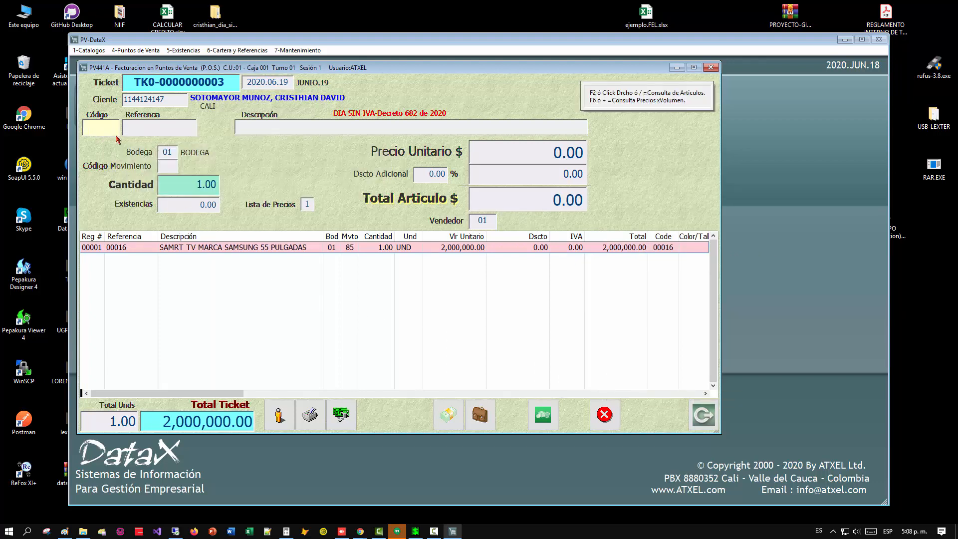
{"action": "type", "text": "16"}
{"action": "key", "text": "Return"}
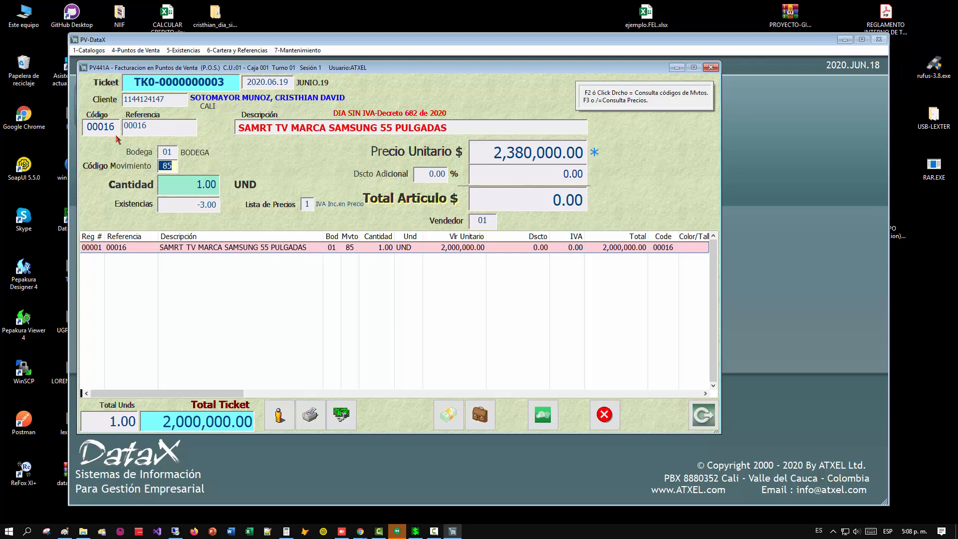
{"action": "type", "text": "90"}
{"action": "key", "text": "Return"}
{"action": "type", "text": "3 ."}
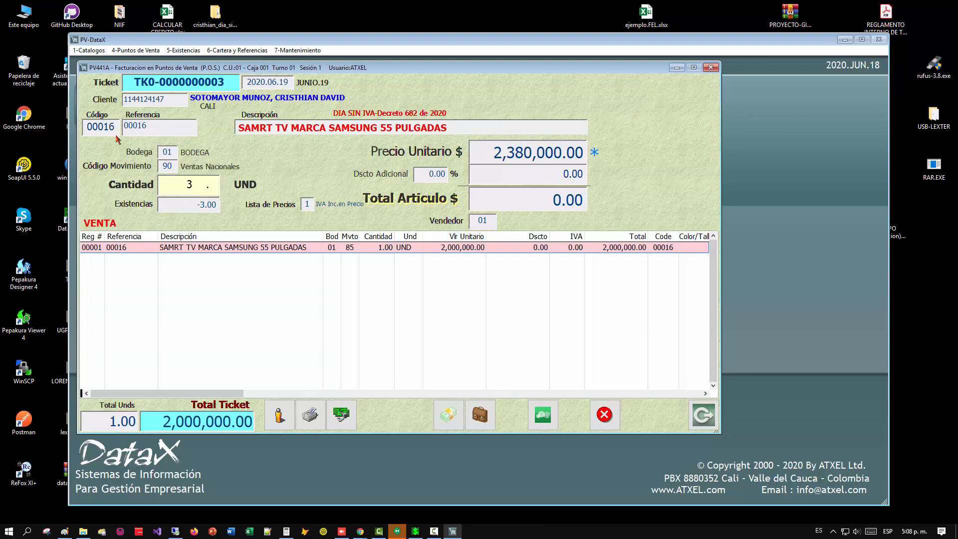
{"action": "key", "text": "Return"}
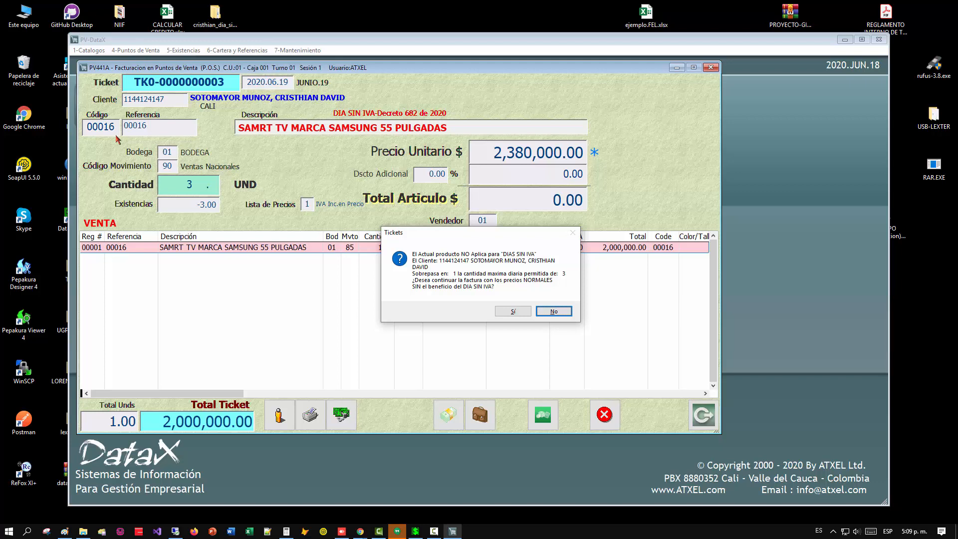
{"action": "key", "text": "s"}
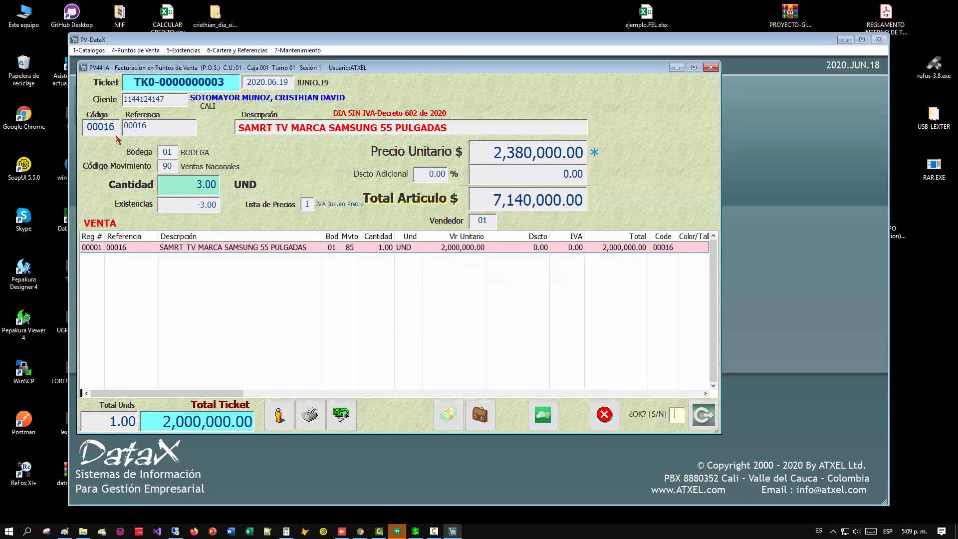
Go back to the quantity of article 16, set it to 2 and add the line to the ticket.
{"action": "key", "text": "Up"}
{"action": "key", "text": "Up"}
{"action": "key", "text": "Up"}
{"action": "key", "text": "Up"}
{"action": "key", "text": "Up"}
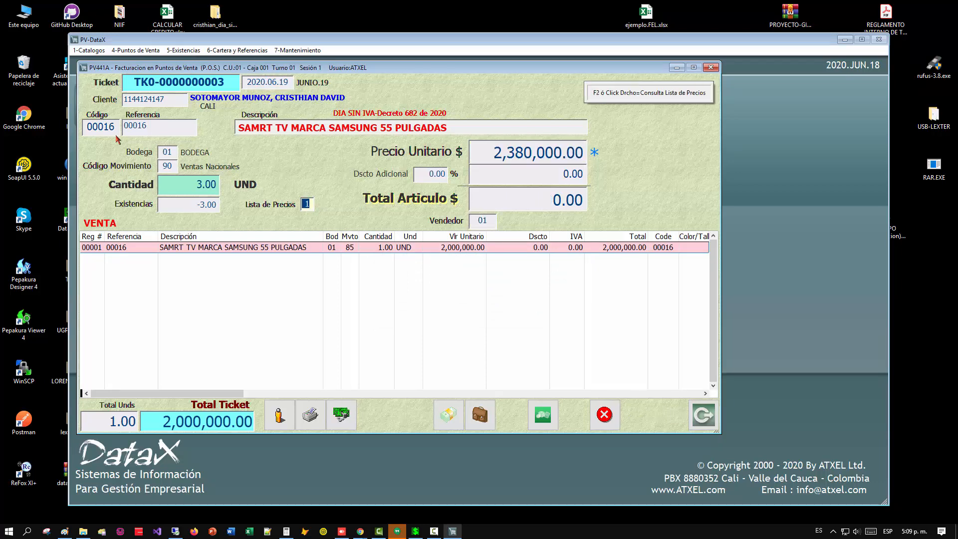
{"action": "key", "text": "Up"}
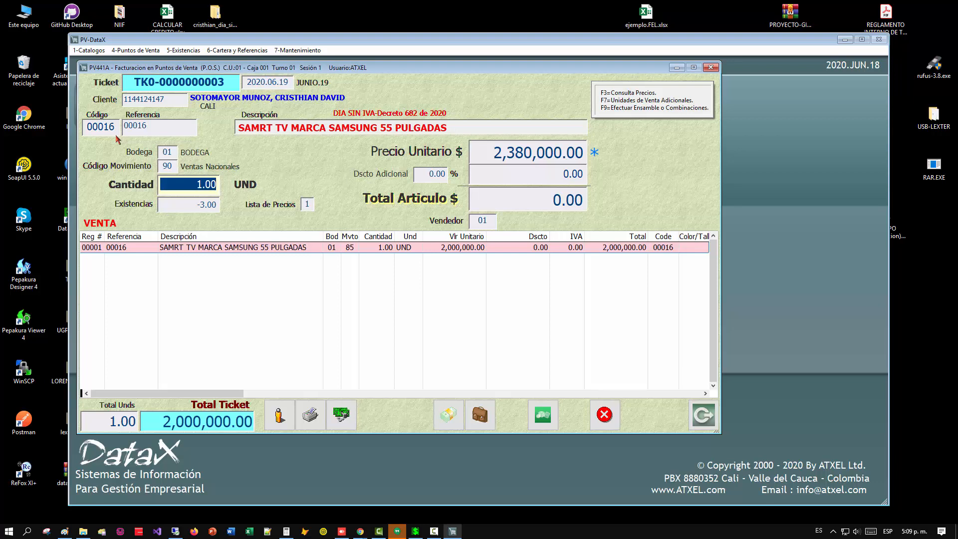
{"action": "type", "text": "2 ."}
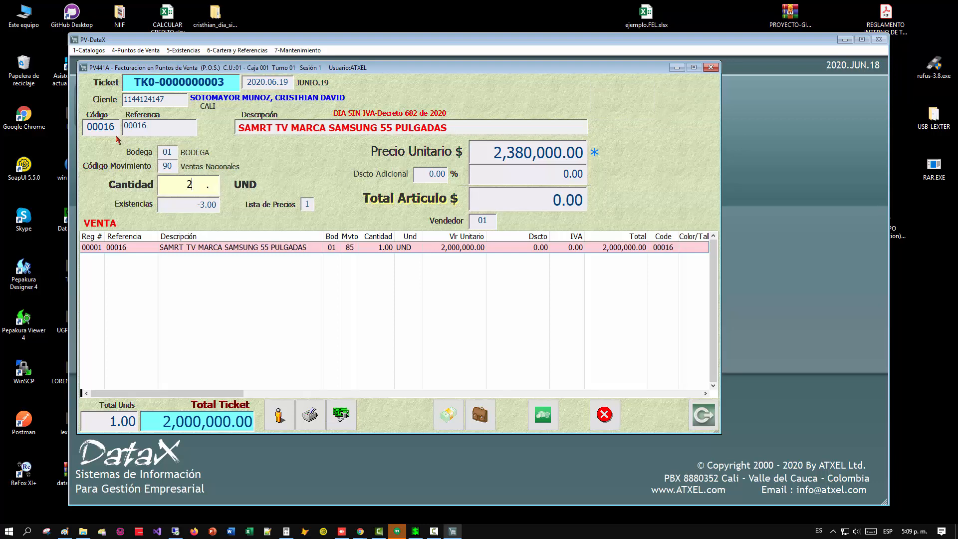
{"action": "key", "text": "Return"}
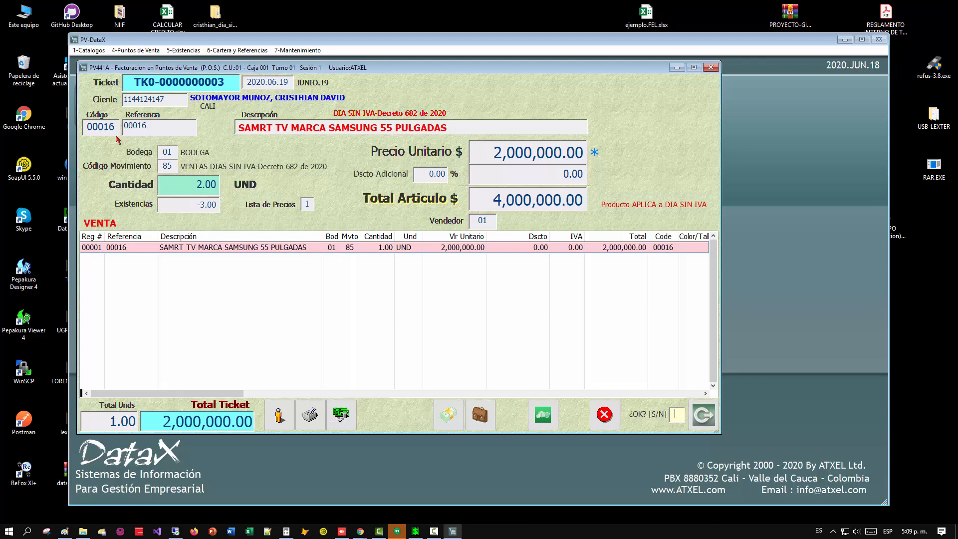
{"action": "type", "text": "S"}
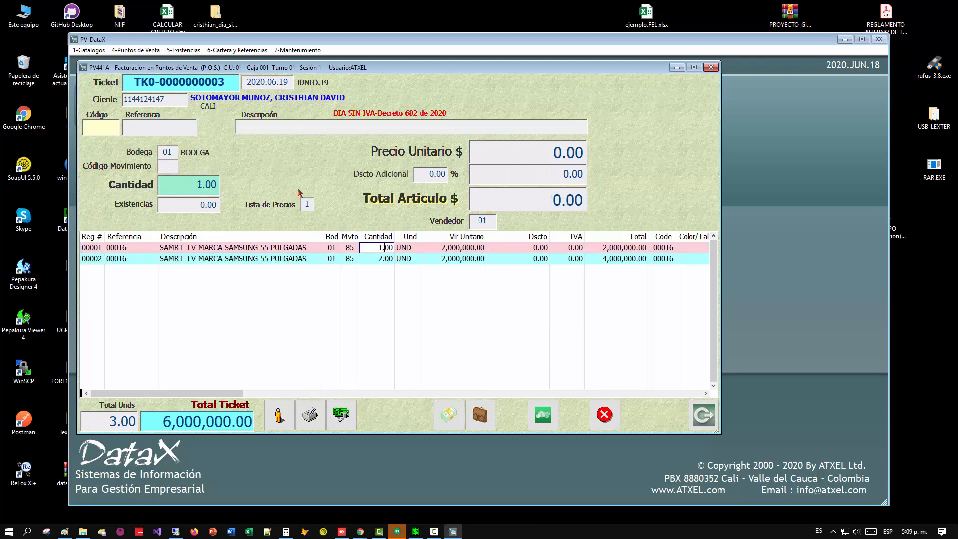
Try entering article 16 again with movement code 90 and quantity 2, and back out of the line.
{"action": "left_click", "coordinate": [125, 127]}
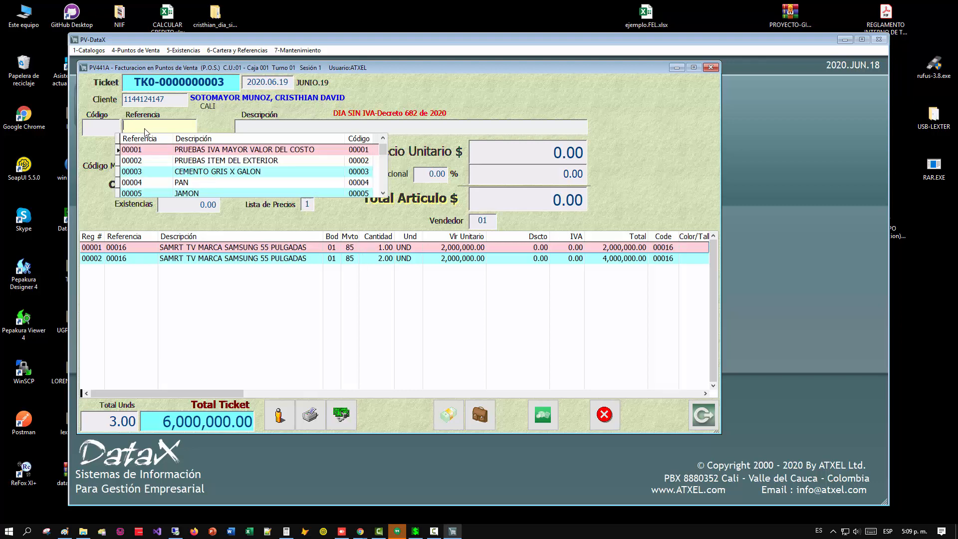
{"action": "key", "text": "Escape"}
{"action": "type", "text": "16"}
{"action": "key", "text": "Return"}
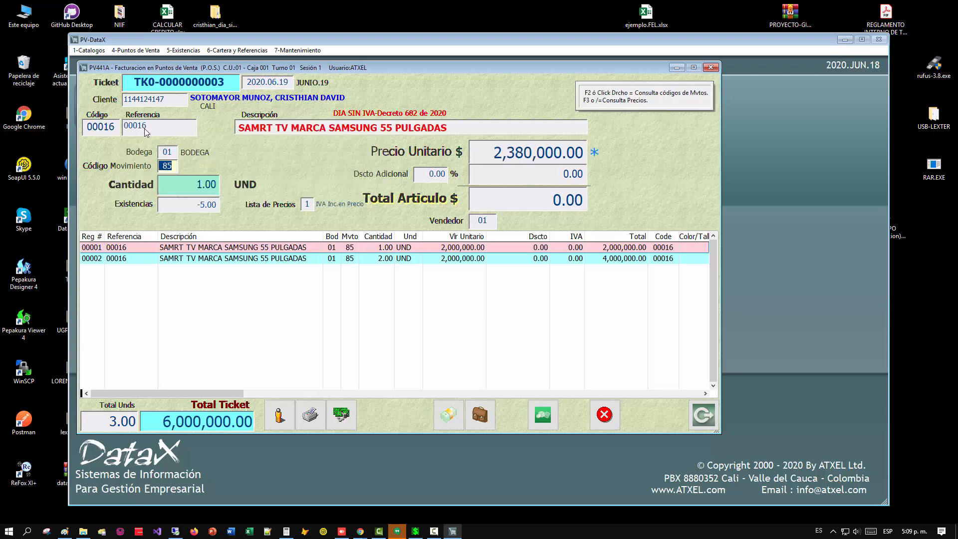
{"action": "type", "text": "90"}
{"action": "key", "text": "Return"}
{"action": "type", "text": "2  ."}
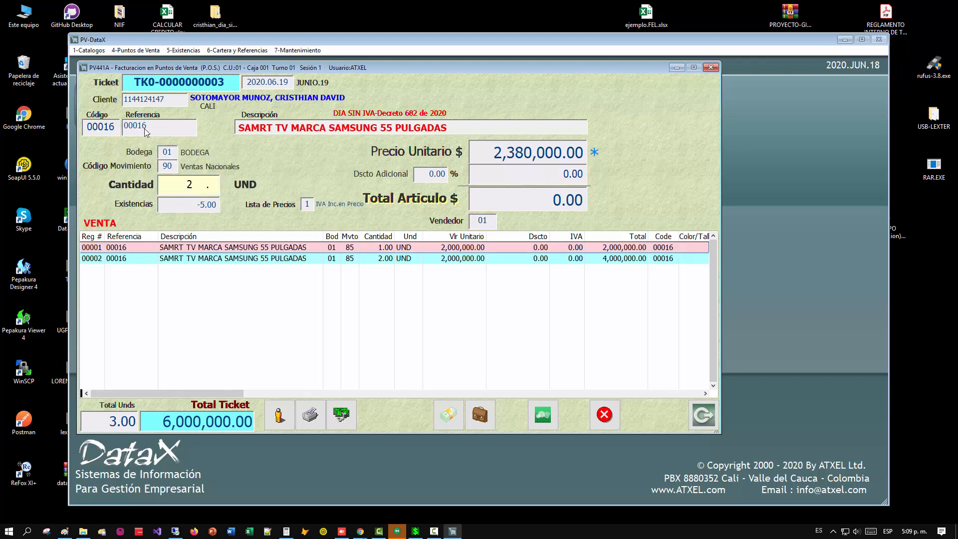
{"action": "key", "text": "Return"}
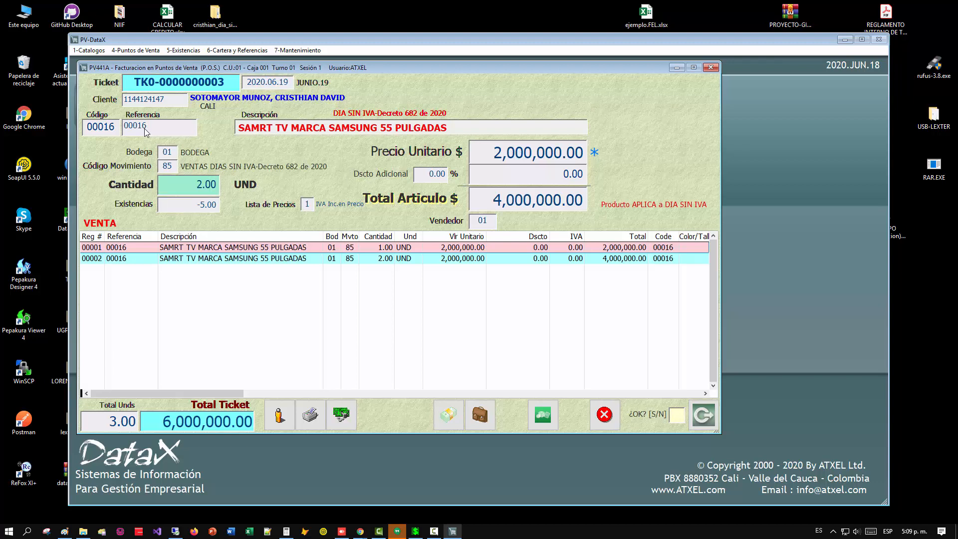
{"action": "key", "text": "Up"}
{"action": "key", "text": "Up"}
{"action": "key", "text": "Up"}
{"action": "key", "text": "Up"}
{"action": "key", "text": "Up"}
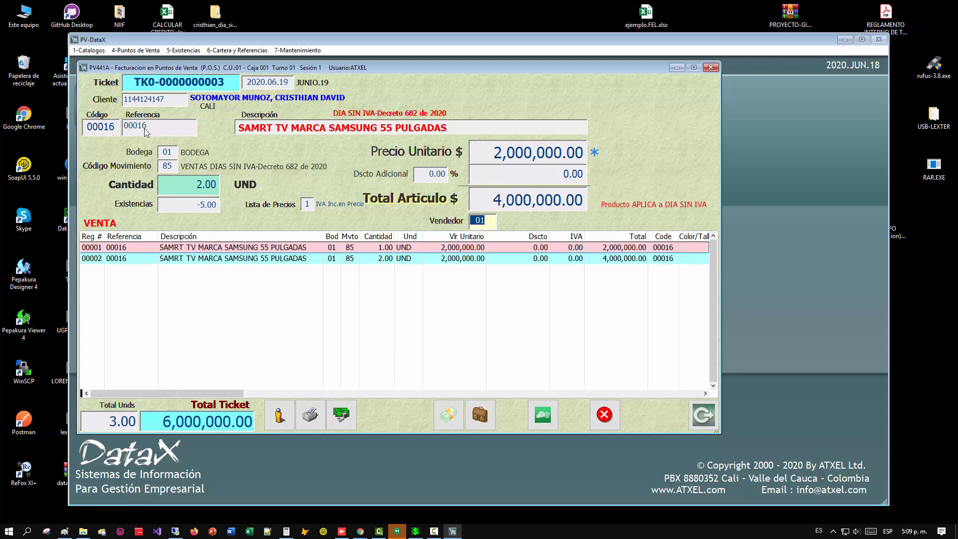
{"action": "key", "text": "Up"}
{"action": "key", "text": "Up"}
{"action": "key", "text": "Up"}
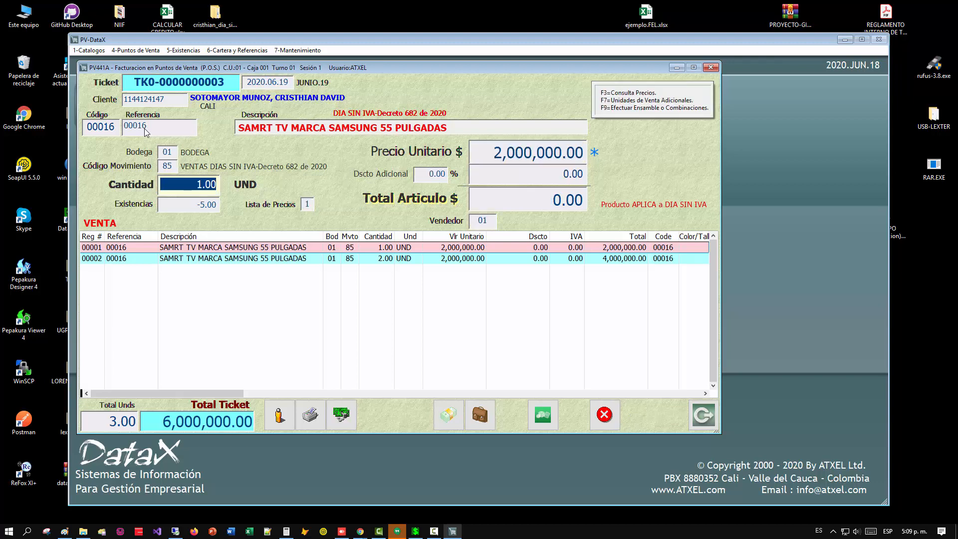
Try entering one more unit of article 16 and go back through the line's fields to the unit price.
{"action": "type", "text": "16"}
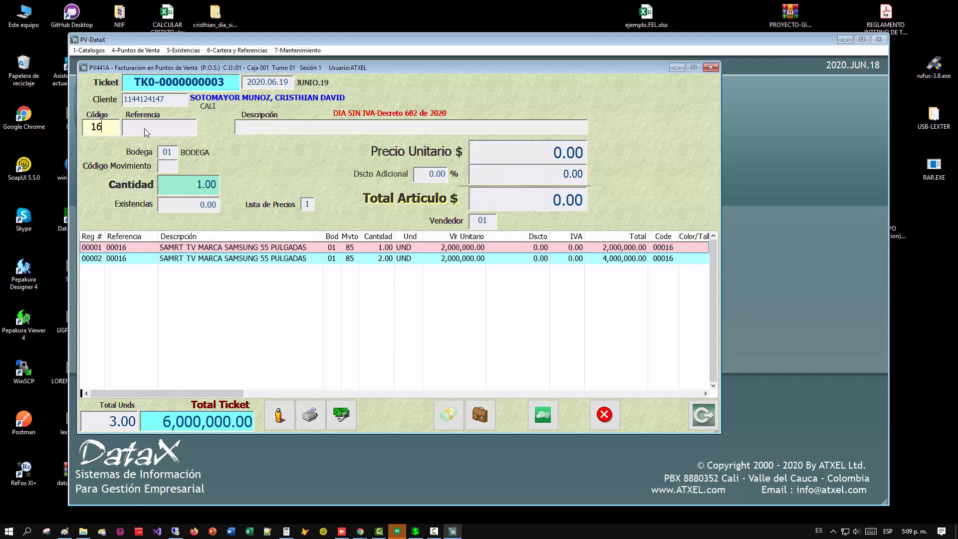
{"action": "key", "text": "Return"}
{"action": "key", "text": "Return"}
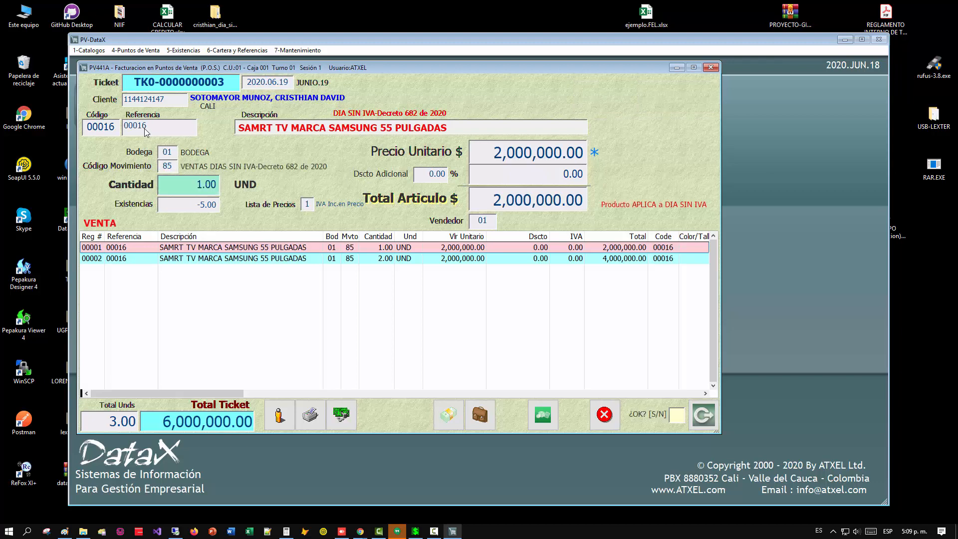
{"action": "key", "text": "Return"}
{"action": "key", "text": "Up"}
{"action": "key", "text": "Up"}
{"action": "key", "text": "Up"}
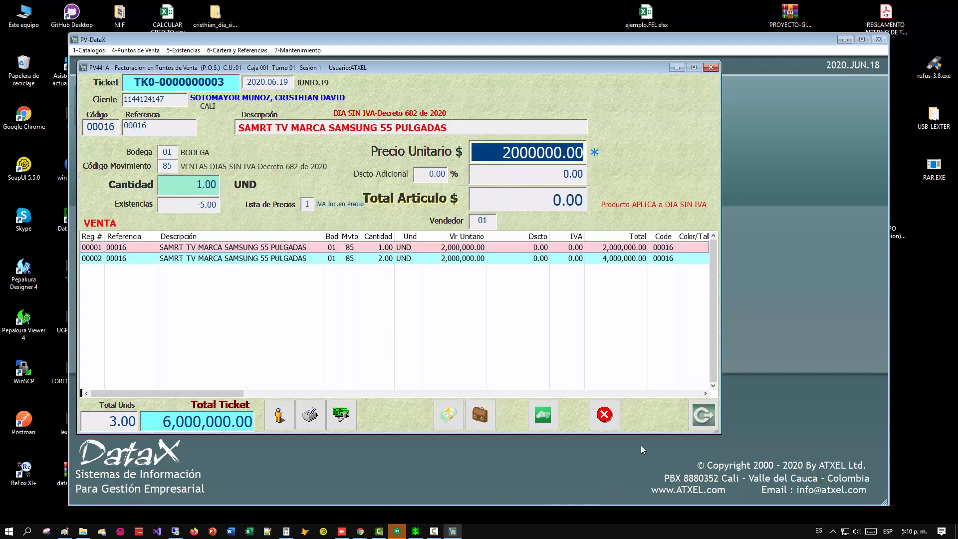
Open the settlement of the VAT-free ticket and try a cash payment of 10000.
{"action": "left_click", "coordinate": [702, 416]}
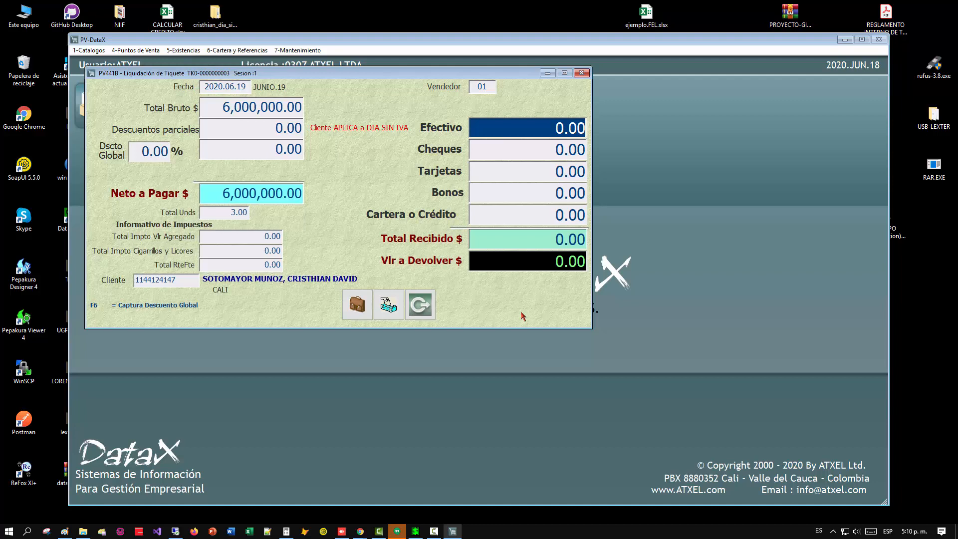
{"action": "type", "text": "10000 ."}
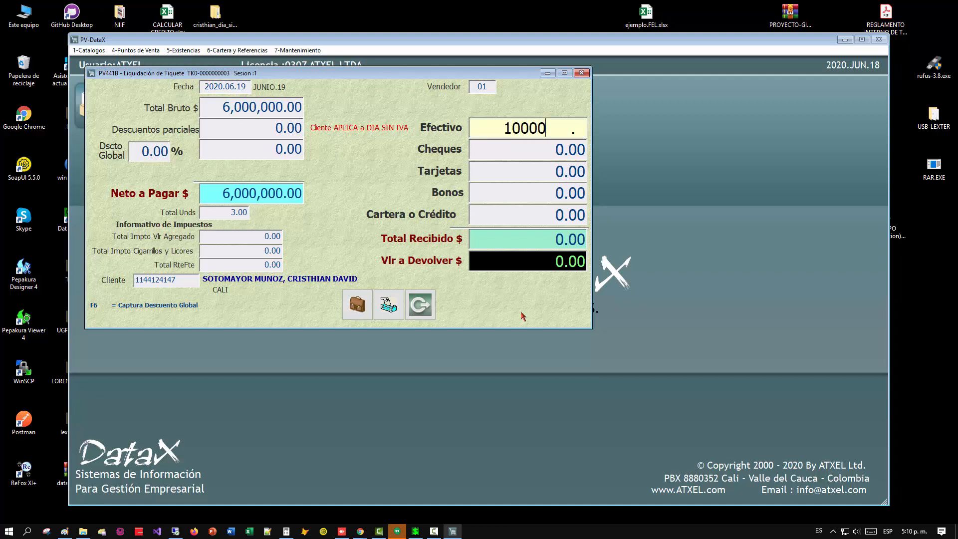
{"action": "key", "text": "Return"}
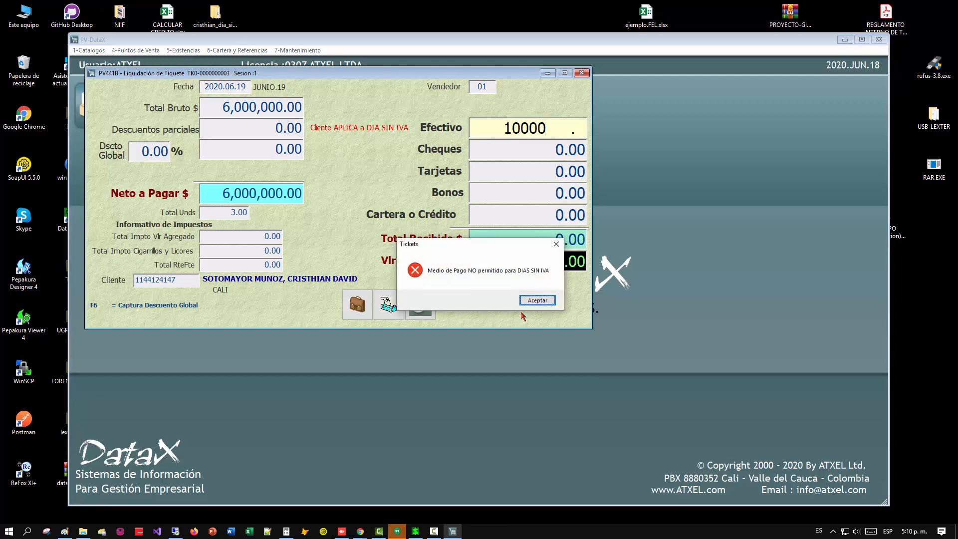
{"action": "key", "text": "Return"}
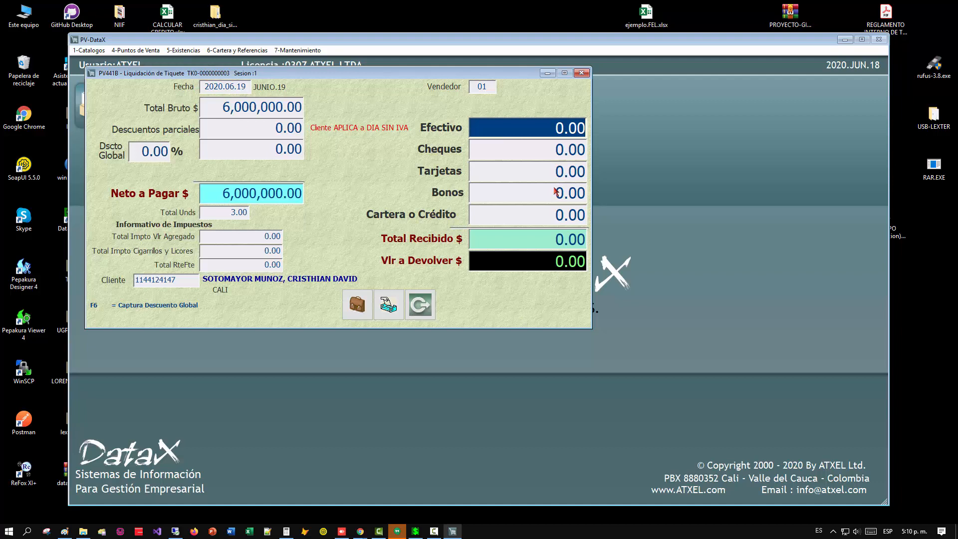
Try a check payment of 6000000 for the ticket without accepting the settlement.
{"action": "key", "text": "Return"}
{"action": "type", "text": "100 ."}
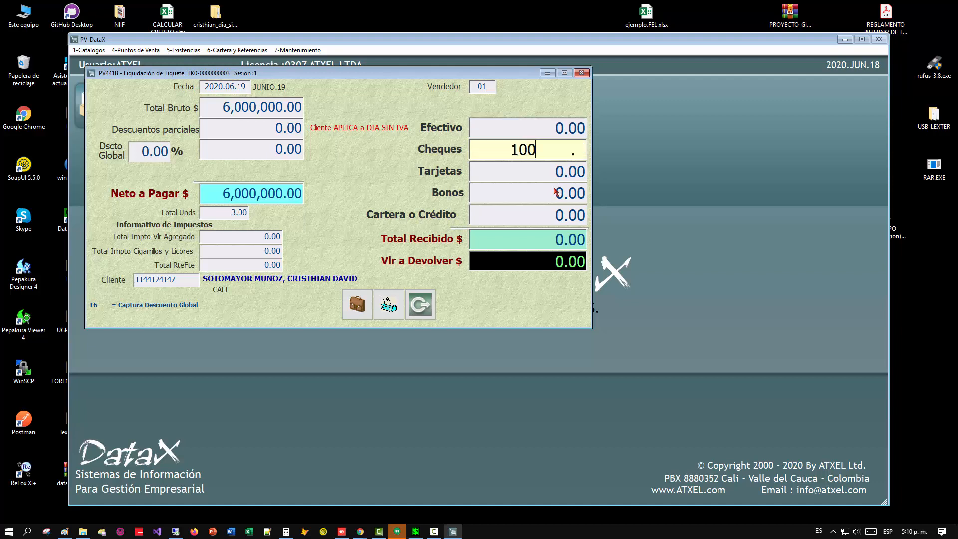
{"action": "key", "text": "BackSpace"}
{"action": "key", "text": "BackSpace"}
{"action": "key", "text": "BackSpace"}
{"action": "type", "text": "6000000"}
{"action": "key", "text": "Return"}
{"action": "key", "text": "n"}
{"action": "key", "text": "Return"}
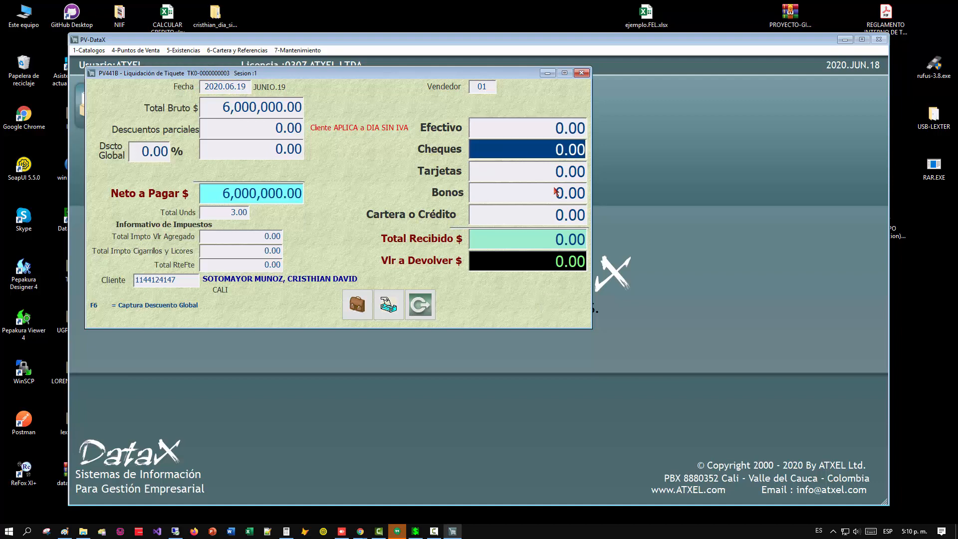
Try paying 6000000 by card and by voucher, backing out of each payment.
{"action": "key", "text": "Return"}
{"action": "type", "text": "6000000 ."}
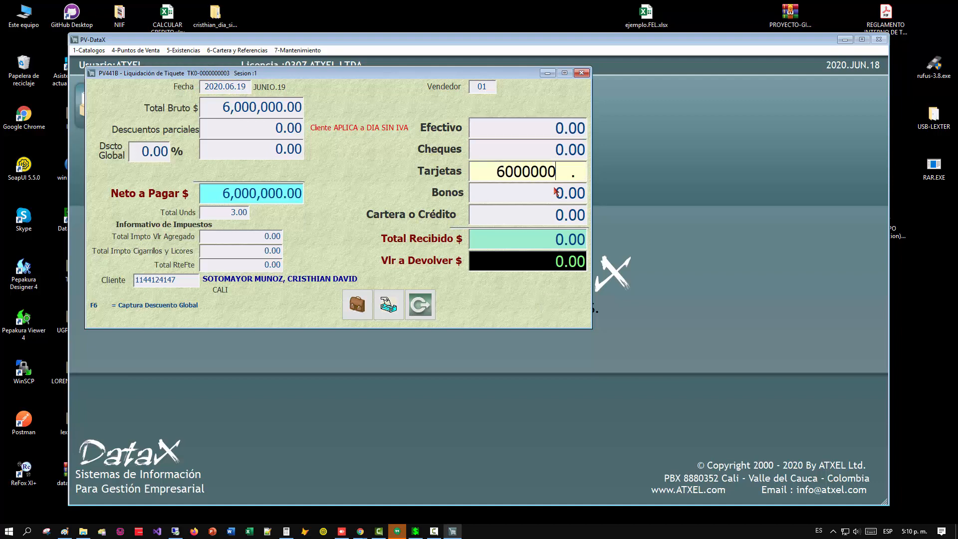
{"action": "key", "text": "Return"}
{"action": "key", "text": "Escape"}
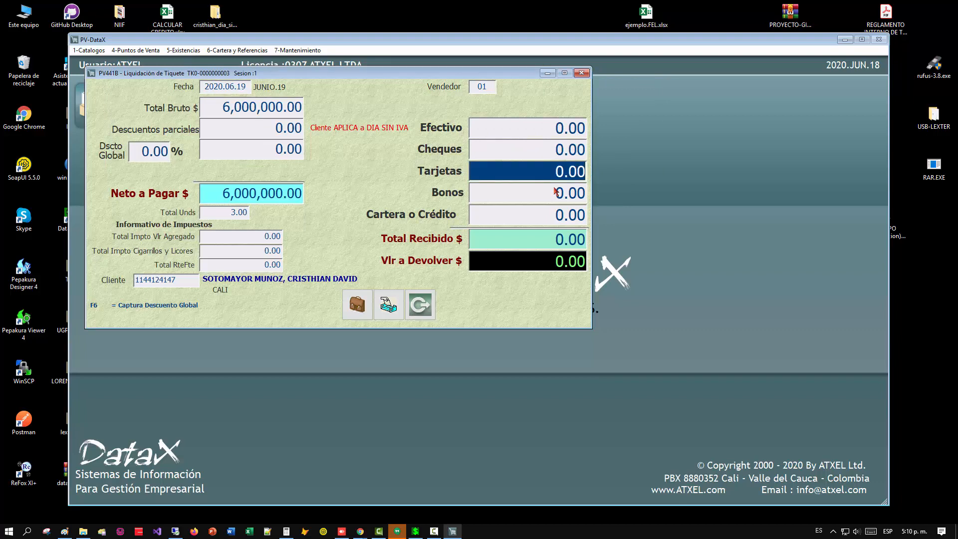
{"action": "key", "text": "Return"}
{"action": "type", "text": "6000000 ."}
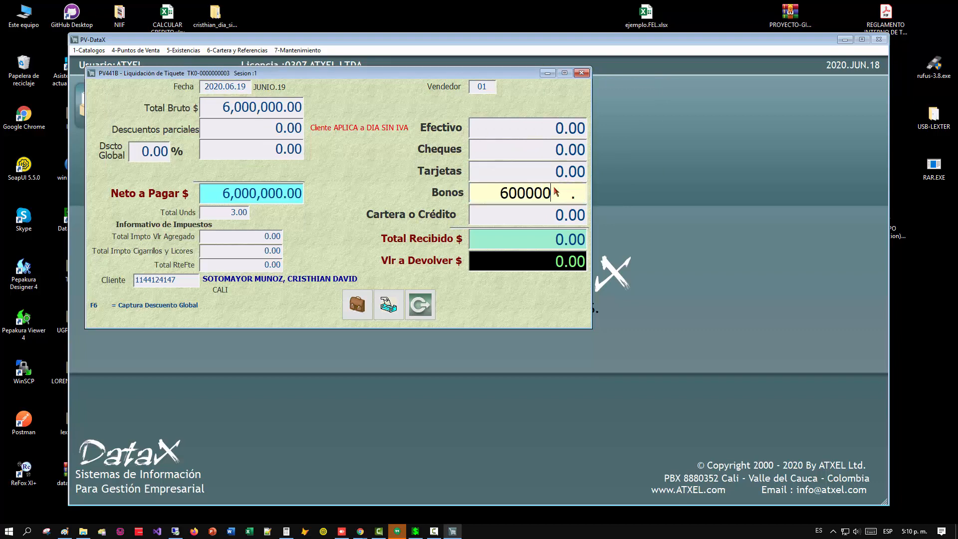
{"action": "key", "text": "Return"}
{"action": "key", "text": "Return"}
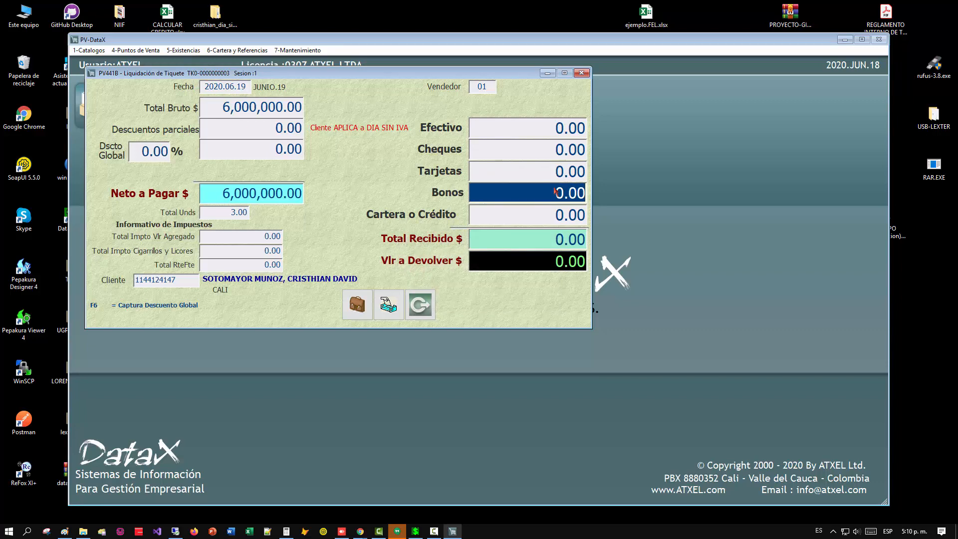
Go back to the cash payment and try entering the full 6000000.
{"action": "key", "text": "Up"}
{"action": "key", "text": "Up"}
{"action": "key", "text": "Down"}
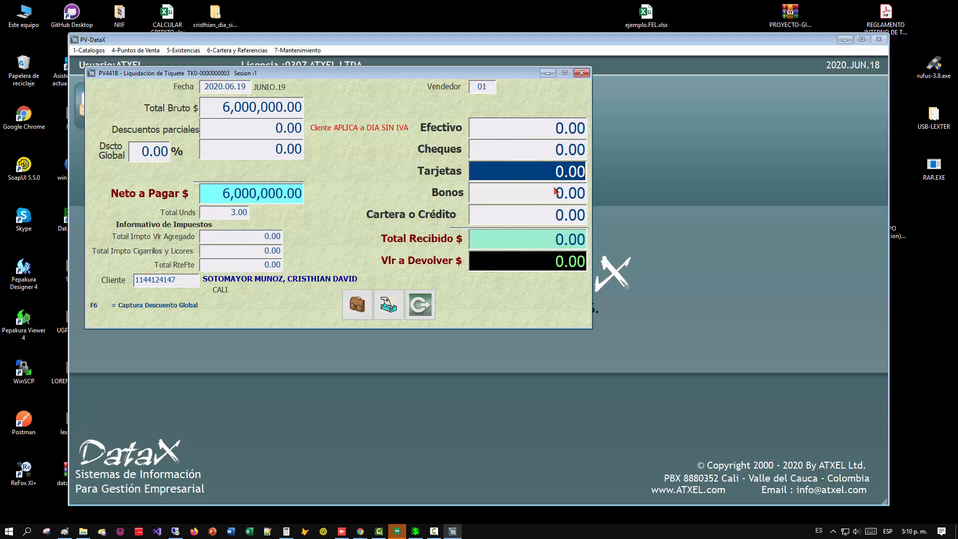
{"action": "key", "text": "Up"}
{"action": "key", "text": "Up"}
{"action": "type", "text": "6000000"}
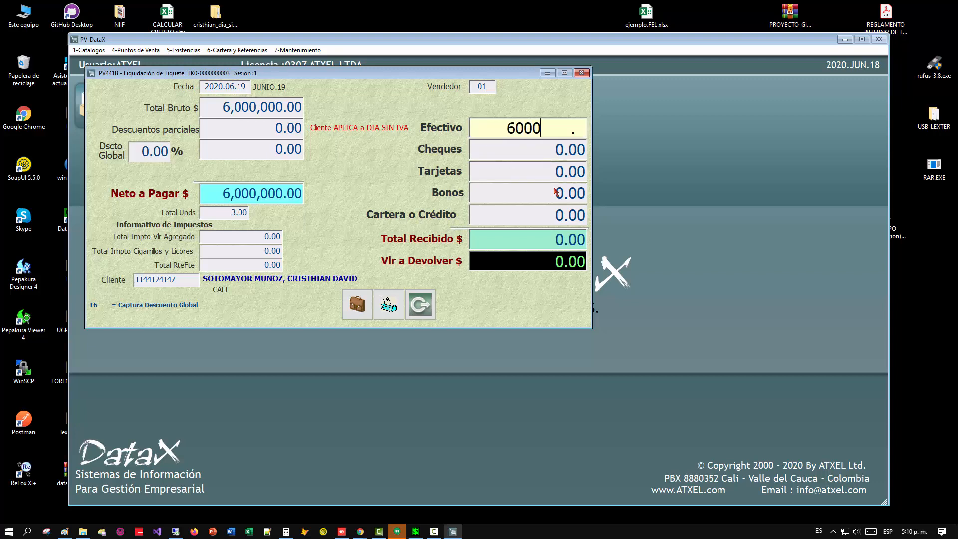
{"action": "key", "text": "Return"}
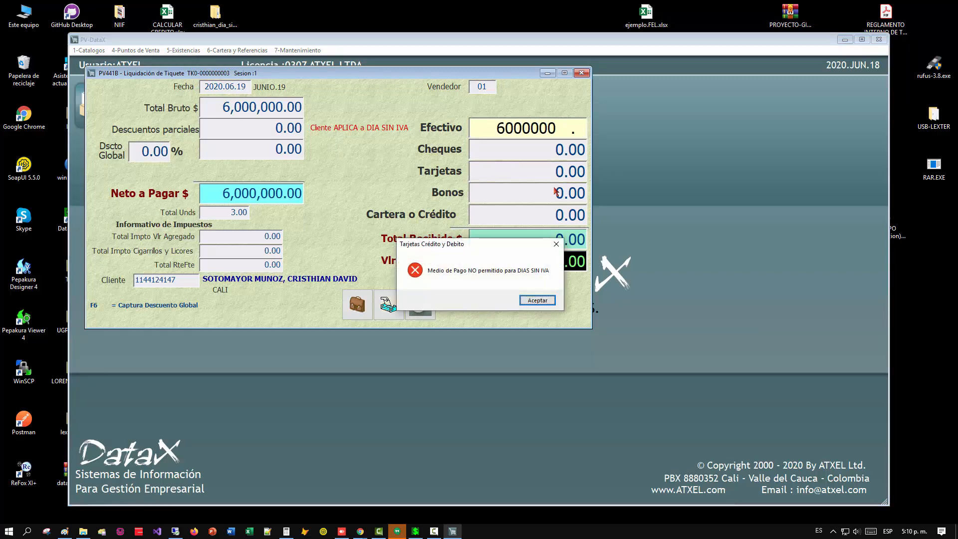
{"action": "key", "text": "Return"}
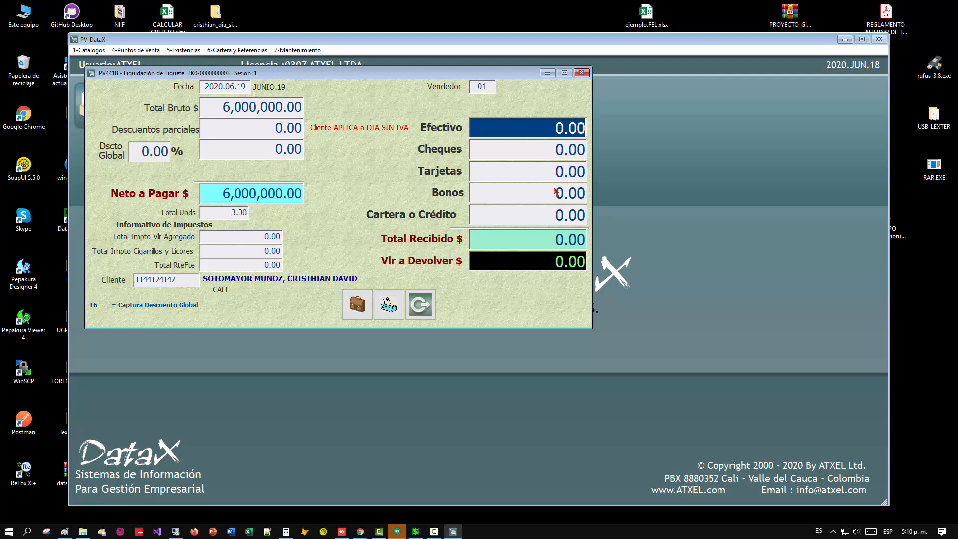
Leave cash empty, pay 6000000 by check and confirm the ticket's settlement.
{"action": "type", "text": "60"}
{"action": "key", "text": "BackSpace"}
{"action": "key", "text": "BackSpace"}
{"action": "key", "text": "Return"}
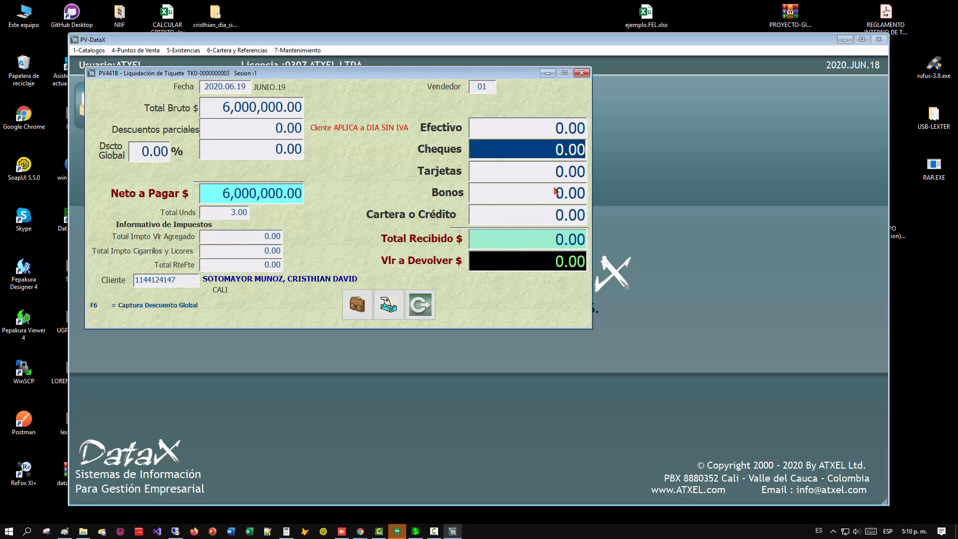
{"action": "key", "text": "Down"}
{"action": "key", "text": "Up"}
{"action": "type", "text": "6,000,"}
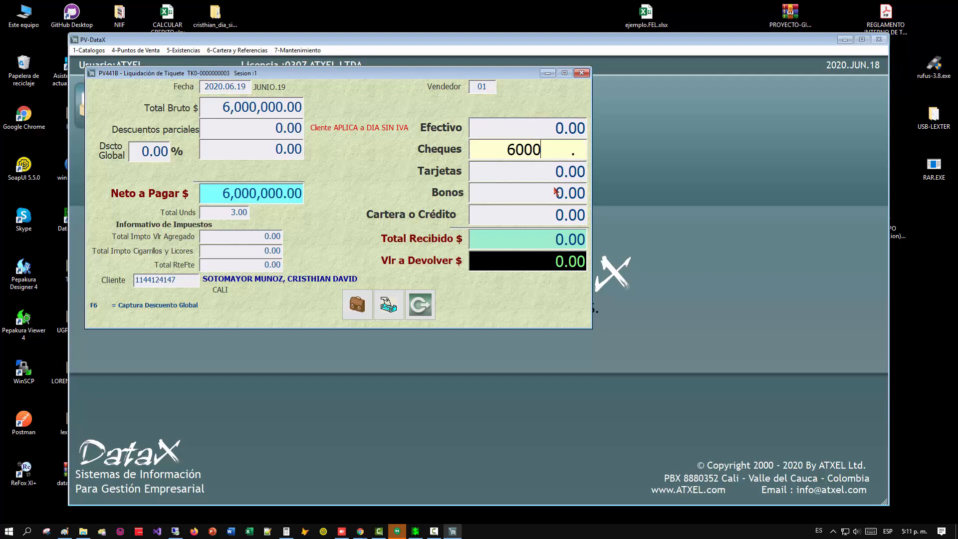
{"action": "type", "text": "000"}
{"action": "key", "text": "Return"}
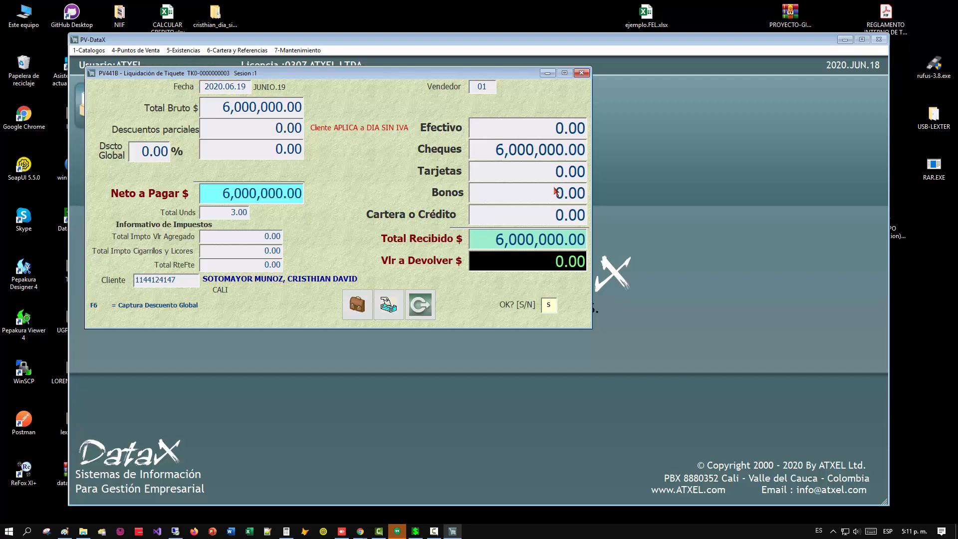
{"action": "key", "text": "Return"}
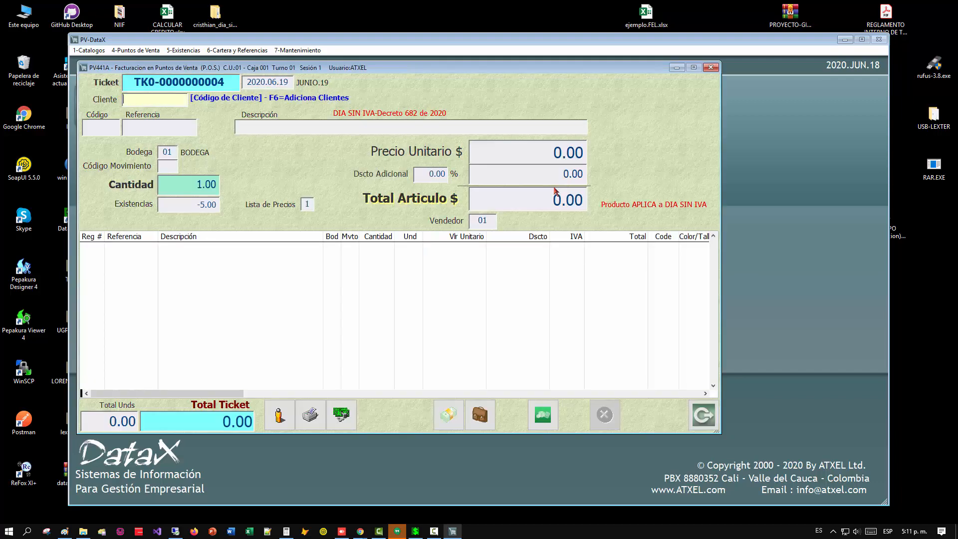
Bill the same customer one unit of article 16 with movement code 90, accepting normal prices without the VAT-free benefit.
{"action": "key", "text": "Return"}
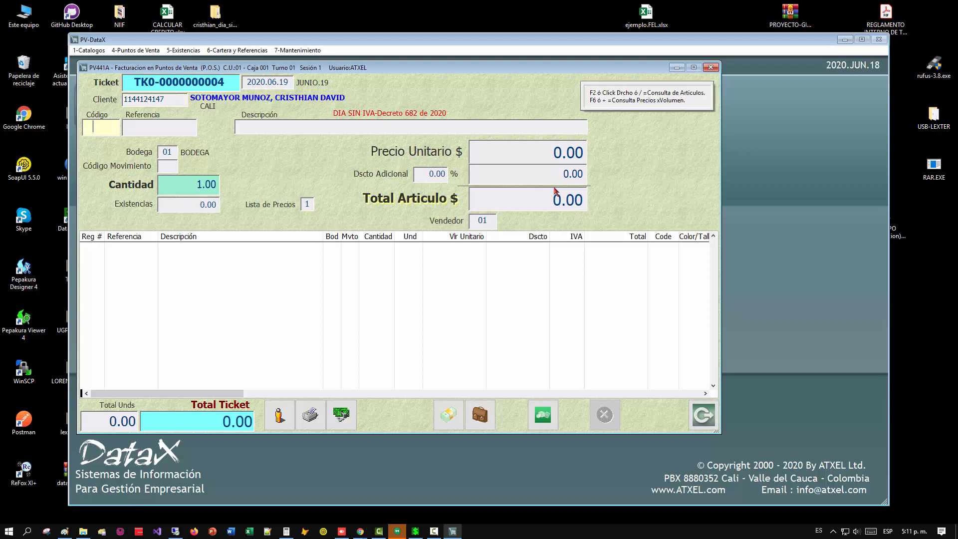
{"action": "type", "text": "16"}
{"action": "key", "text": "Return"}
{"action": "type", "text": "90"}
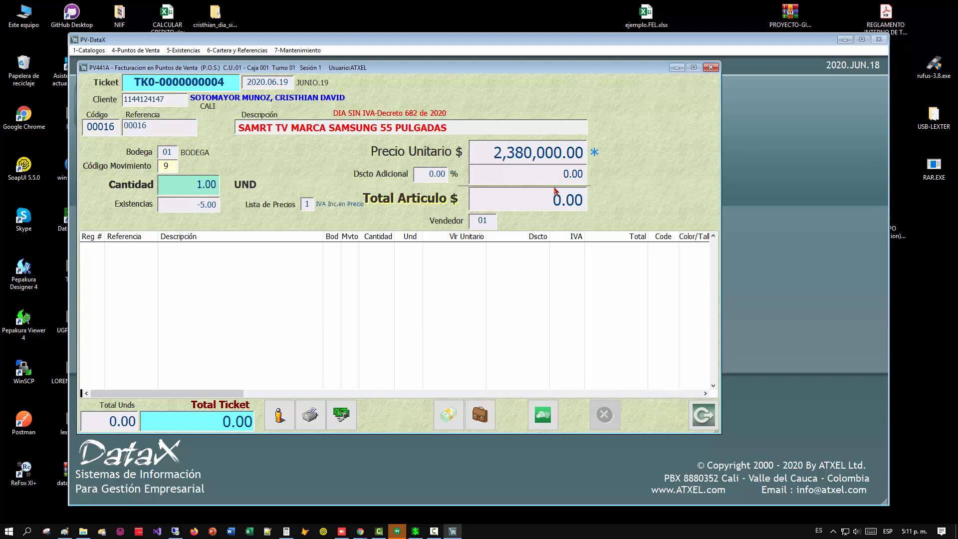
{"action": "key", "text": "Return"}
{"action": "key", "text": "Return"}
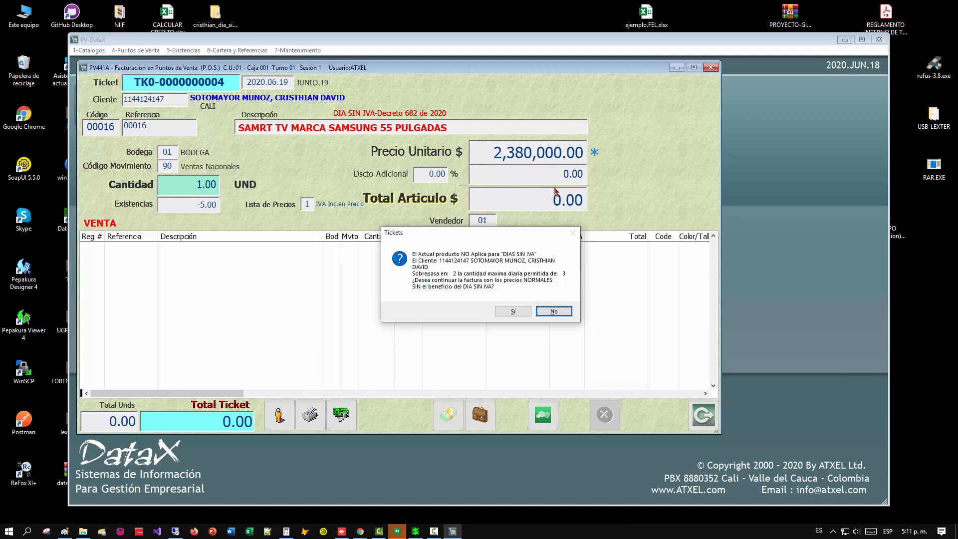
{"action": "left_click", "coordinate": [517, 311]}
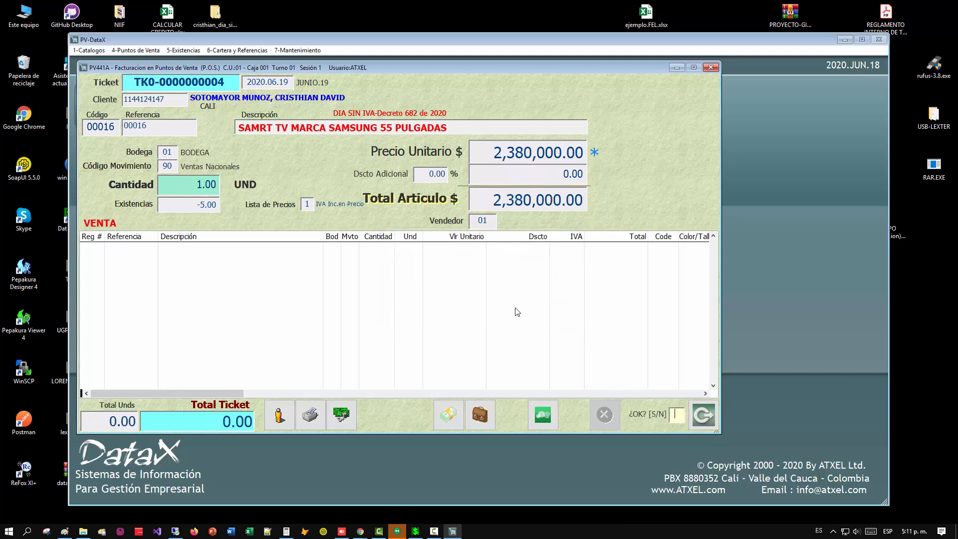
{"action": "type", "text": "s"}
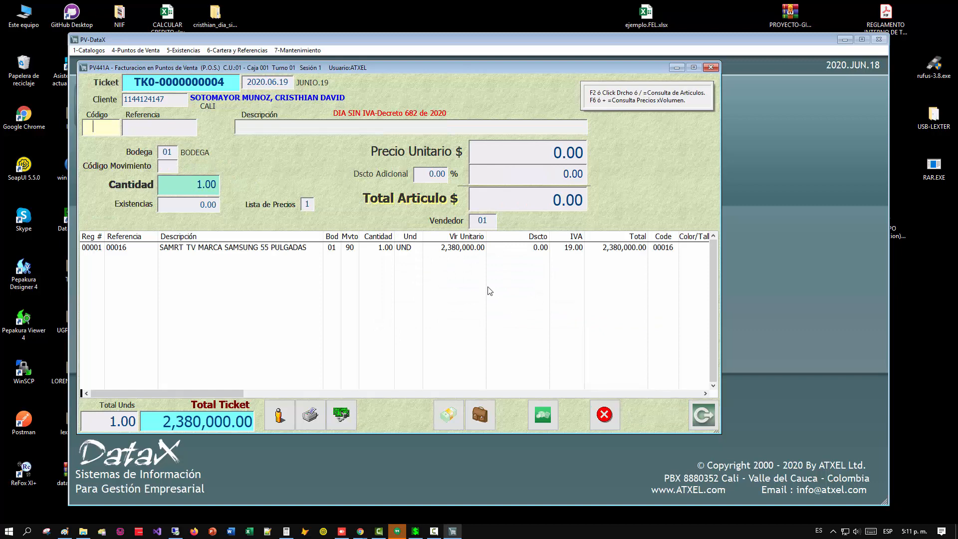
Settle the ticket with a cash payment of 2380000 and confirm it.
{"action": "left_click_drag", "start_coordinate": [559, 250], "coordinate": [610, 258]}
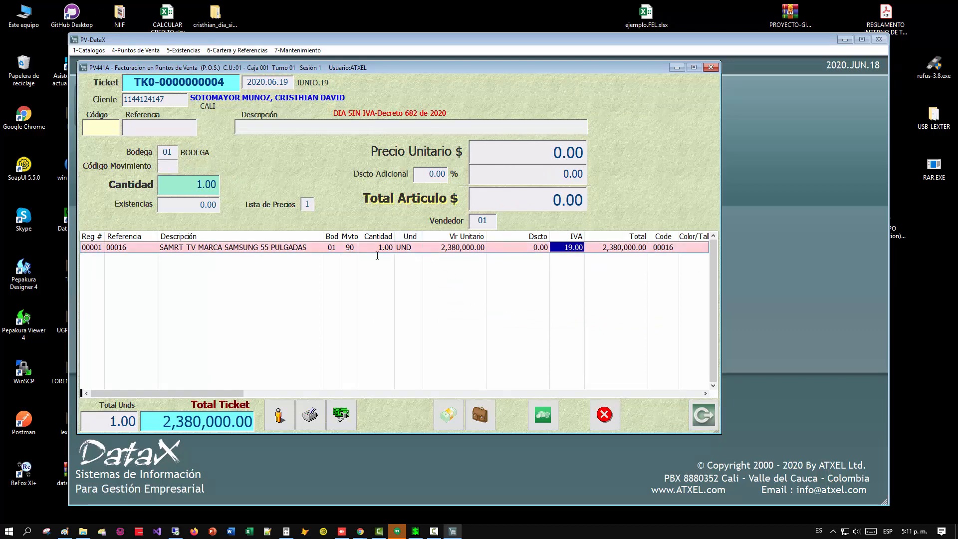
{"action": "left_click", "coordinate": [704, 416]}
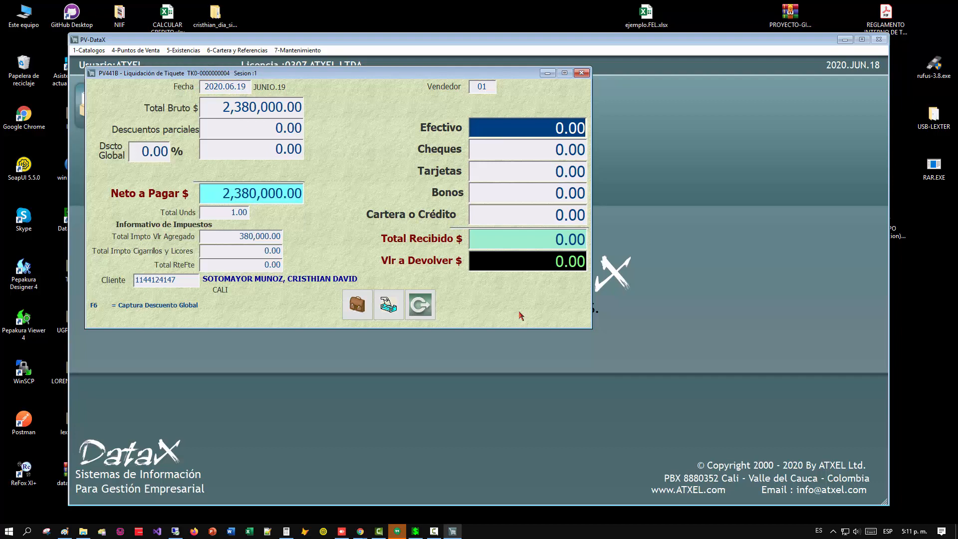
{"action": "type", "text": "2380000"}
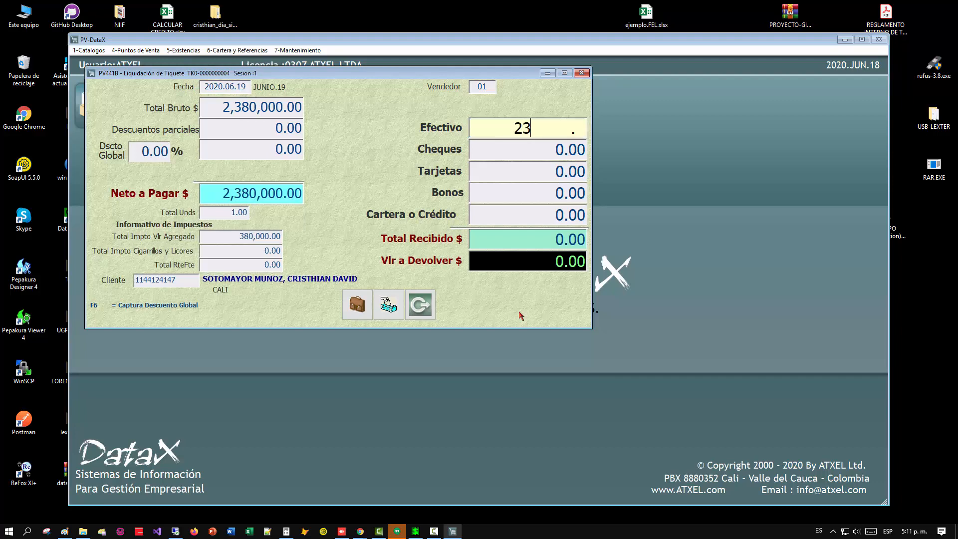
{"action": "key", "text": "Return"}
{"action": "type", "text": "S"}
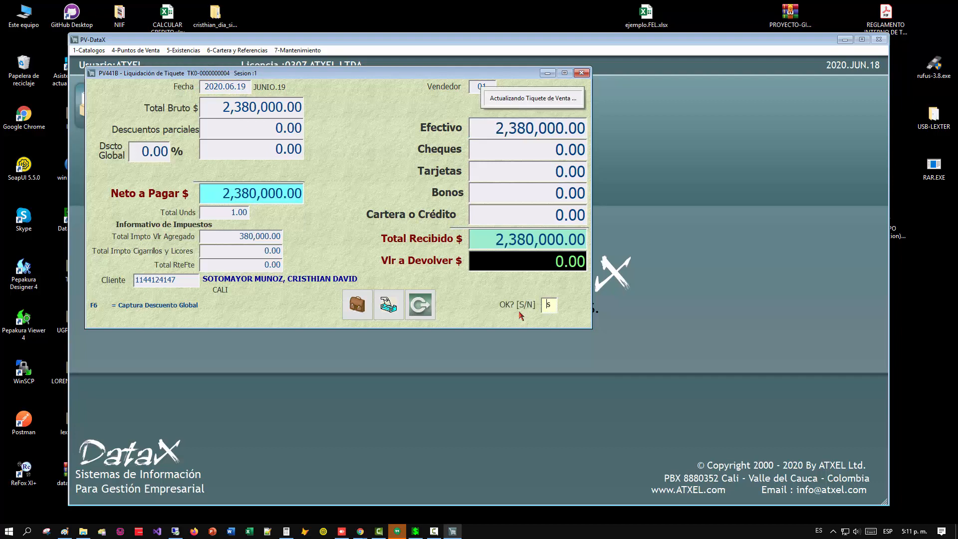
Exit point-of-sale ticket billing and close the shift form.
{"action": "key", "text": "Escape"}
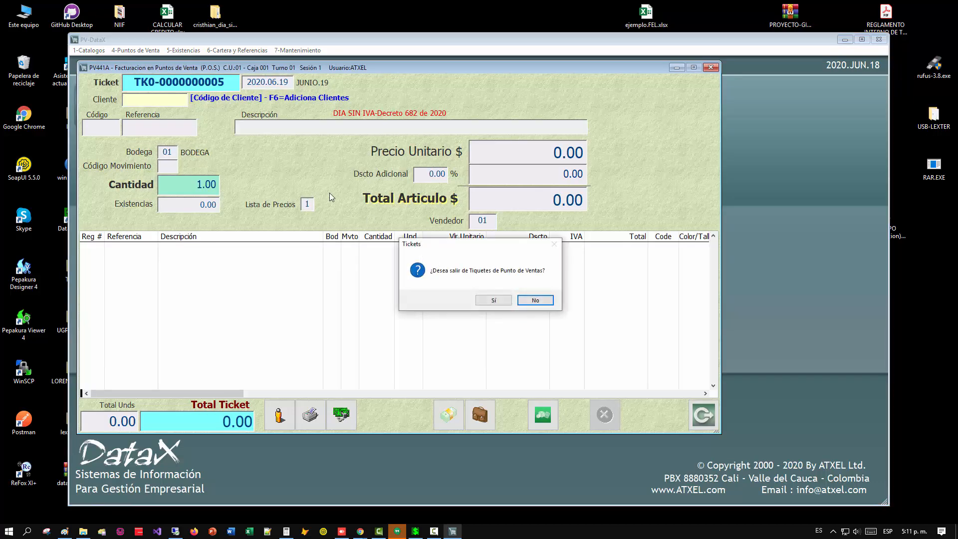
{"action": "left_click", "coordinate": [524, 299]}
{"action": "key", "text": "Escape"}
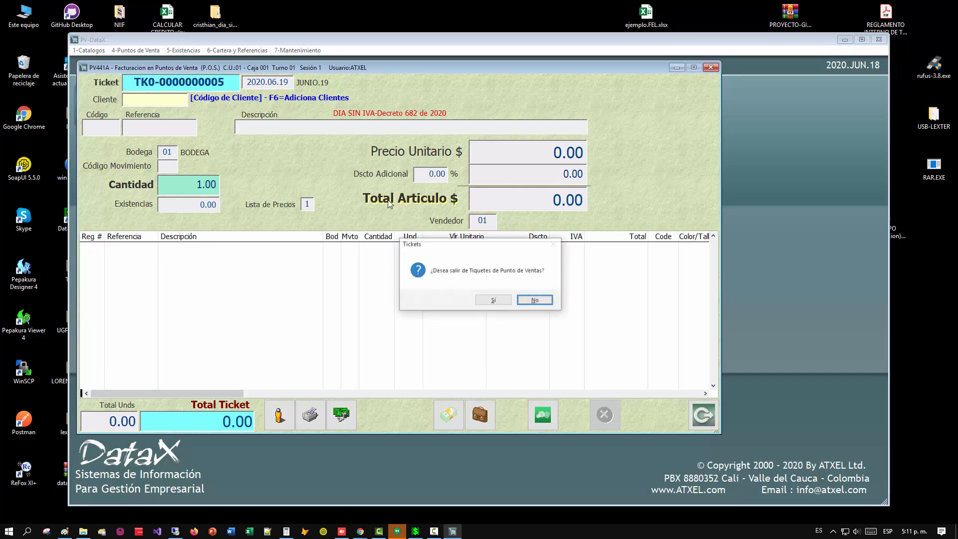
{"action": "left_click", "coordinate": [491, 299]}
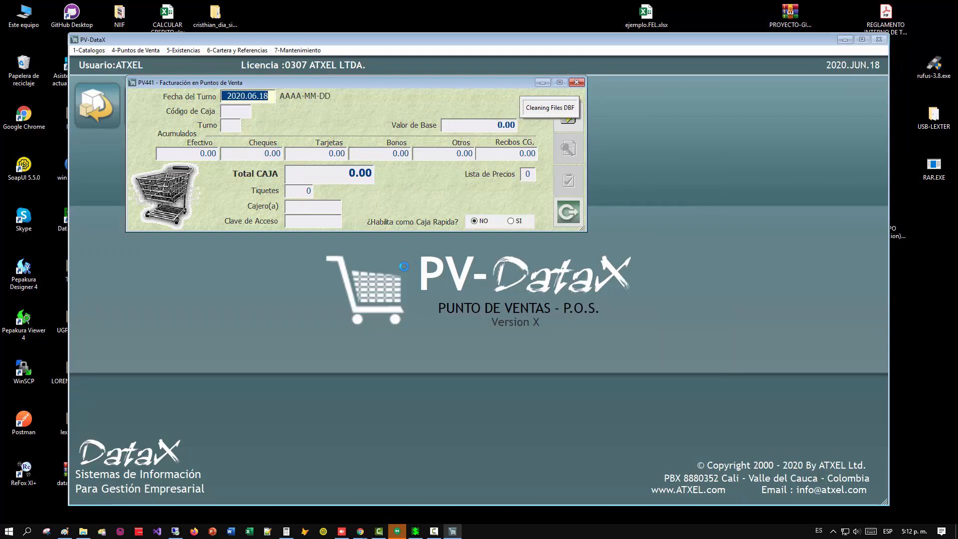
{"action": "key", "text": "Escape"}
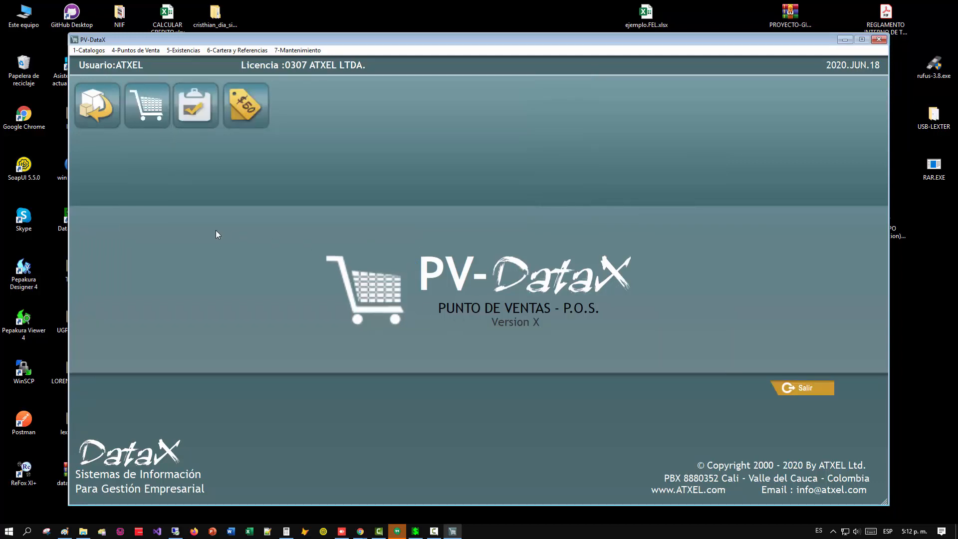
Open the assignment of groups and items to the VAT-free-day definitions and review the list of existing assignments.
{"action": "key", "text": "alt+4"}
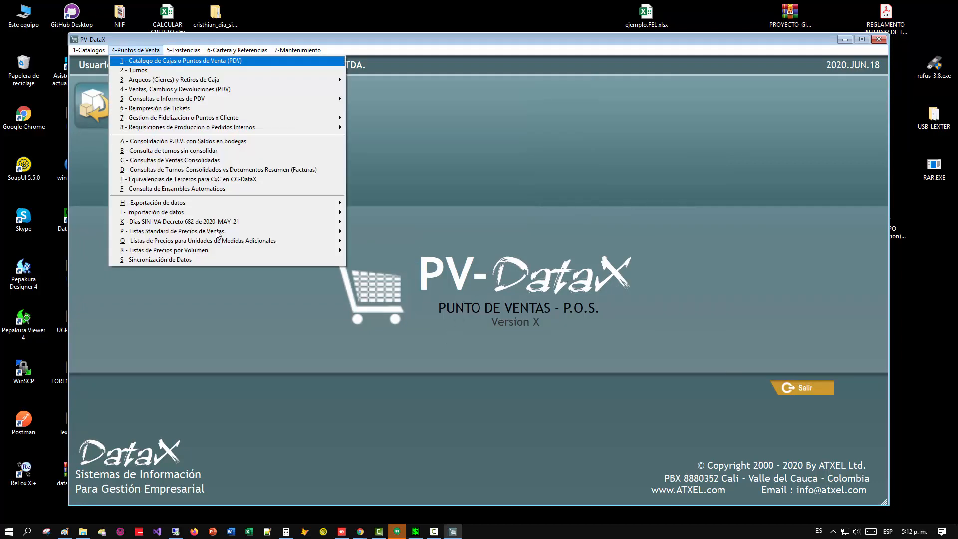
{"action": "key", "text": "k"}
{"action": "key", "text": "Return"}
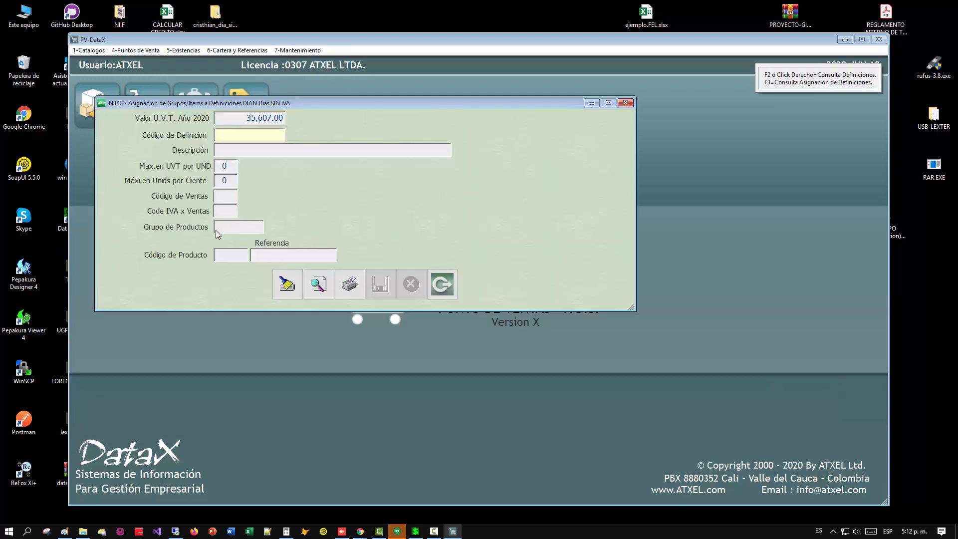
{"action": "key", "text": "F2"}
{"action": "key", "text": "Up"}
{"action": "key", "text": "Up"}
{"action": "key", "text": "Up"}
{"action": "key", "text": "Return"}
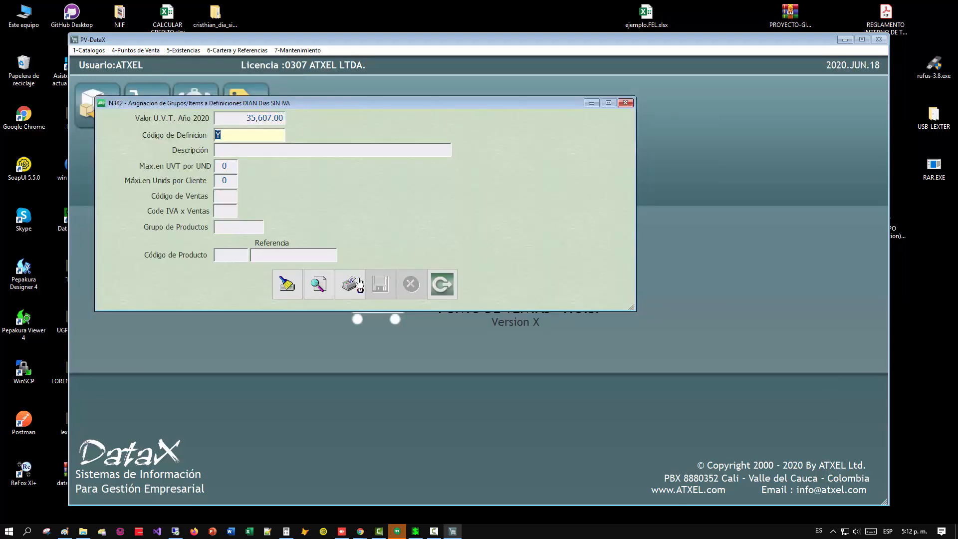
{"action": "left_click", "coordinate": [318, 284]}
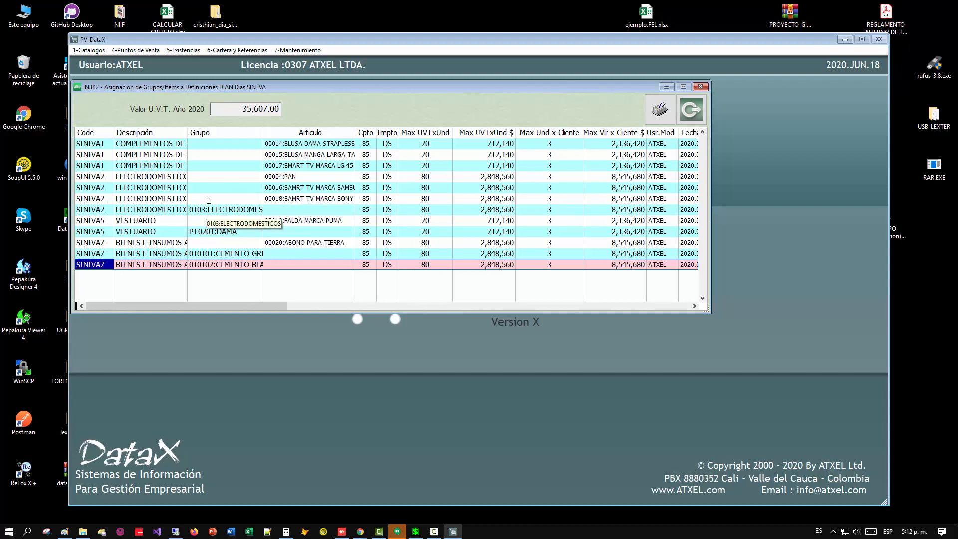
{"action": "key", "text": "Escape"}
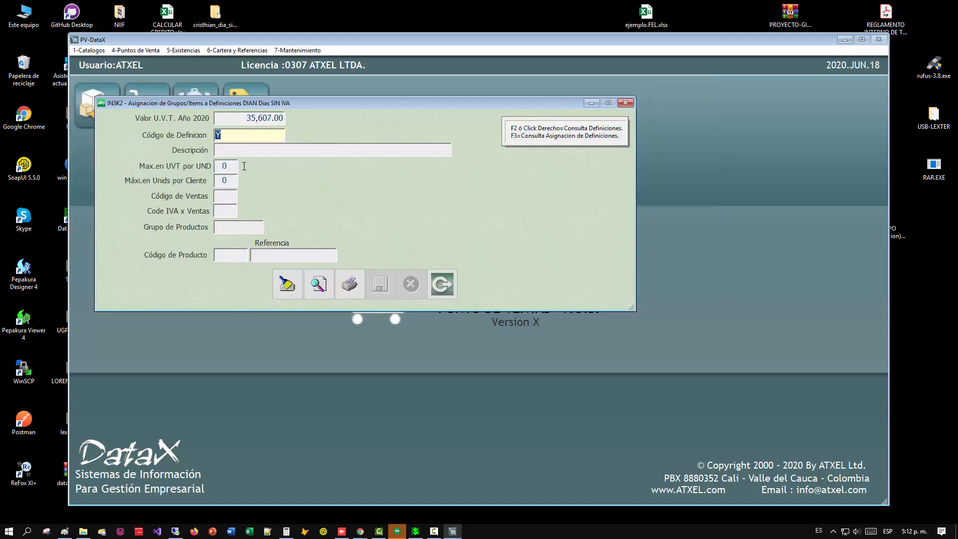